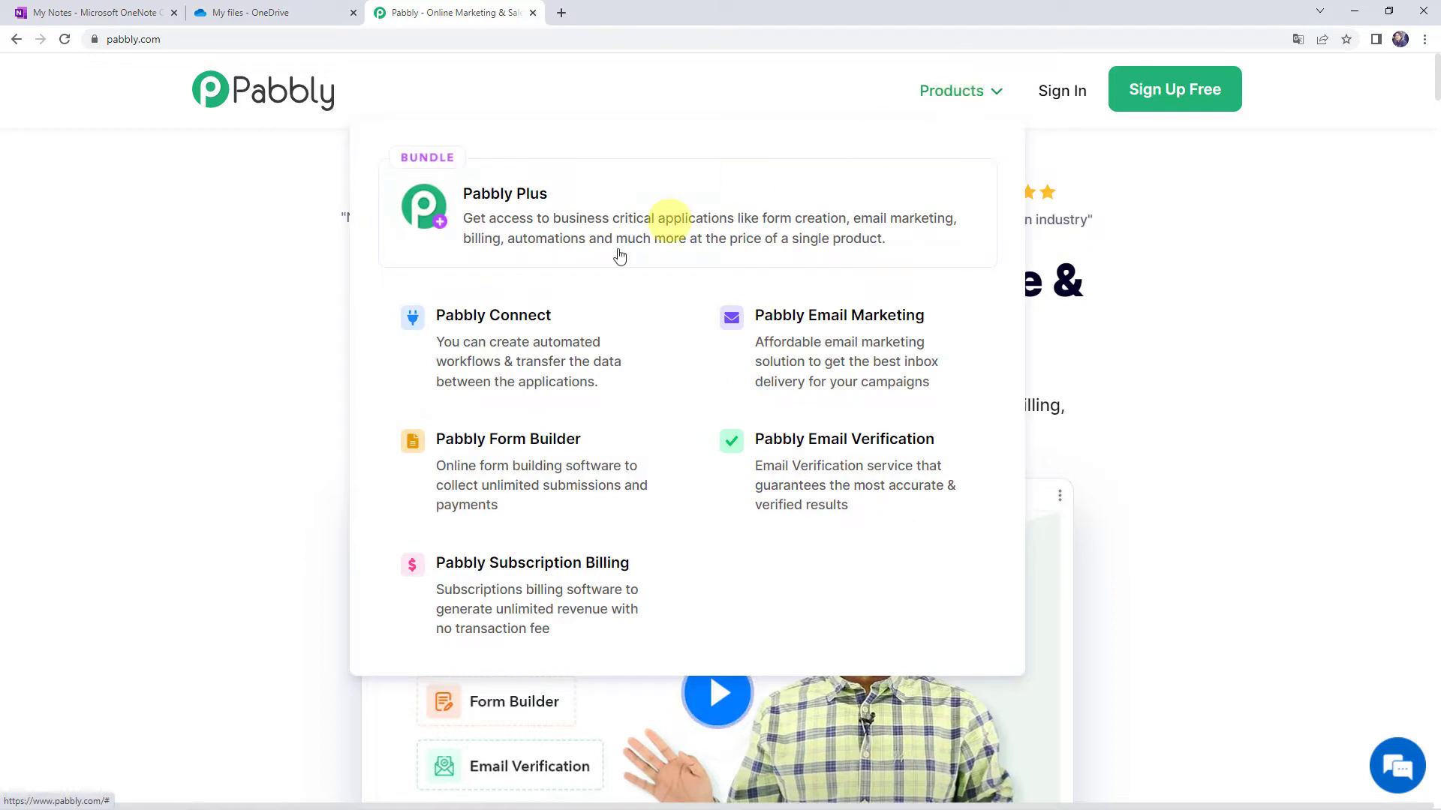
- Go to the Pabbly Connect product page, dismiss the discount offer, sign in and open the Pabbly Connect dashboard
{"action": "left_click", "coordinate": [466, 347]}
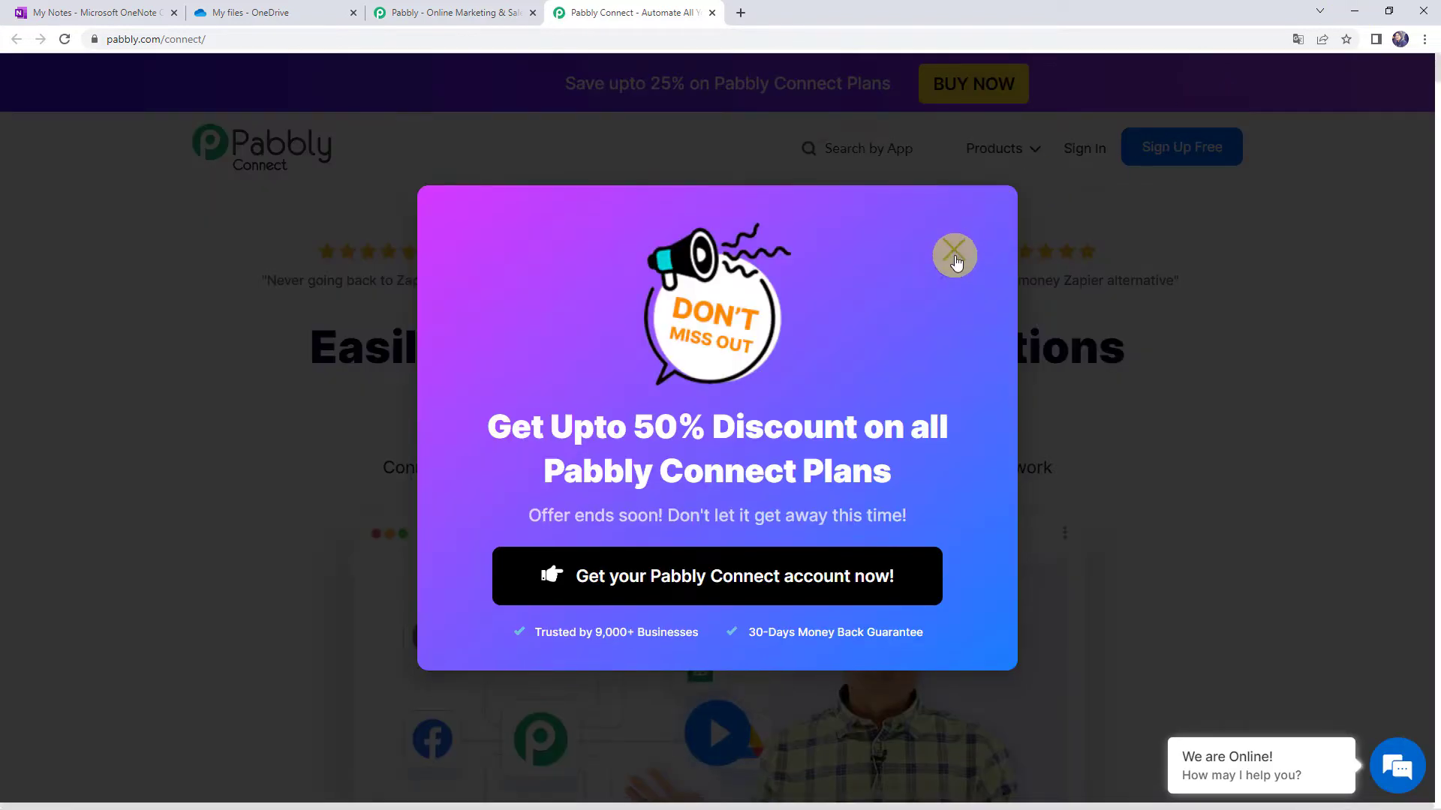
{"action": "left_click", "coordinate": [953, 255]}
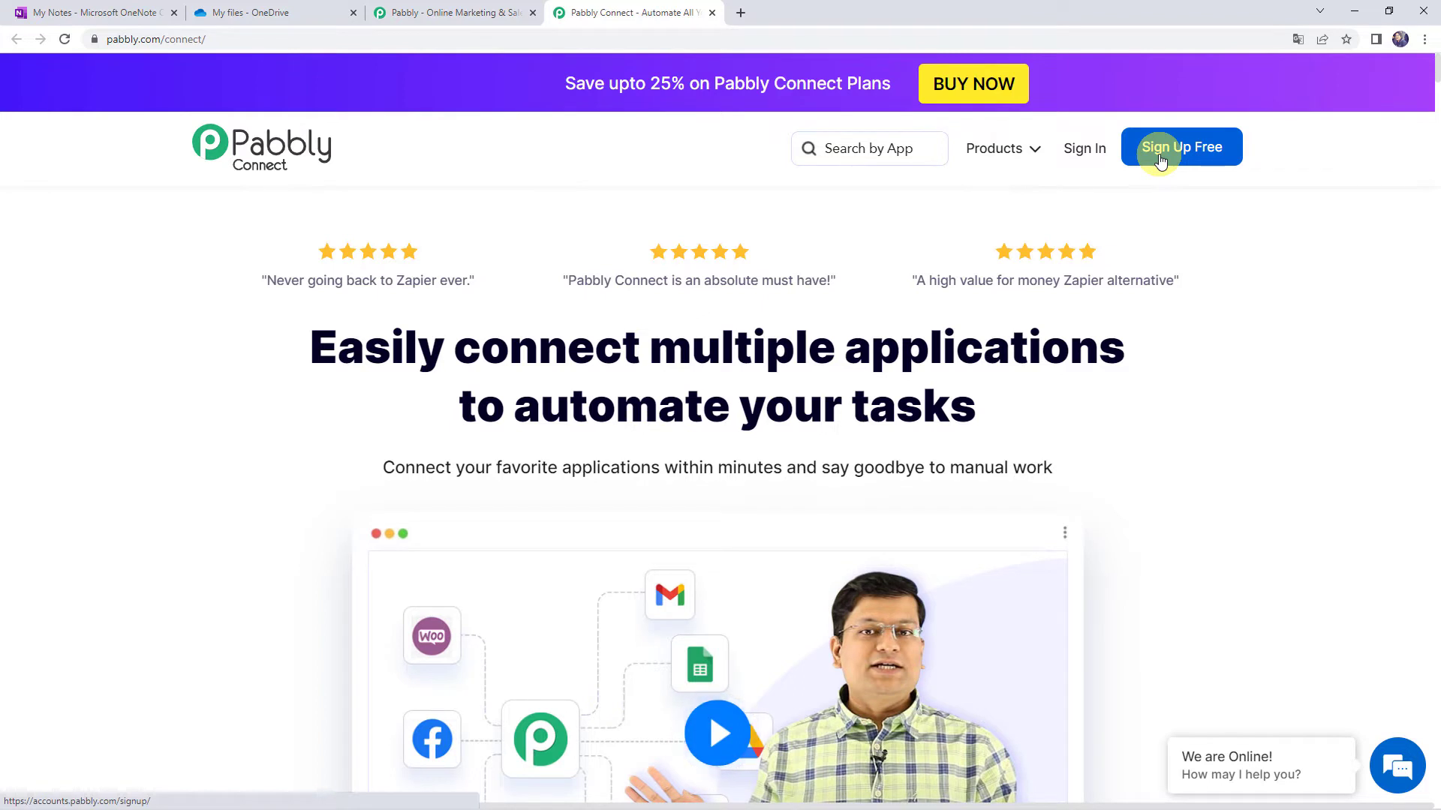
{"action": "left_click", "coordinate": [1084, 150]}
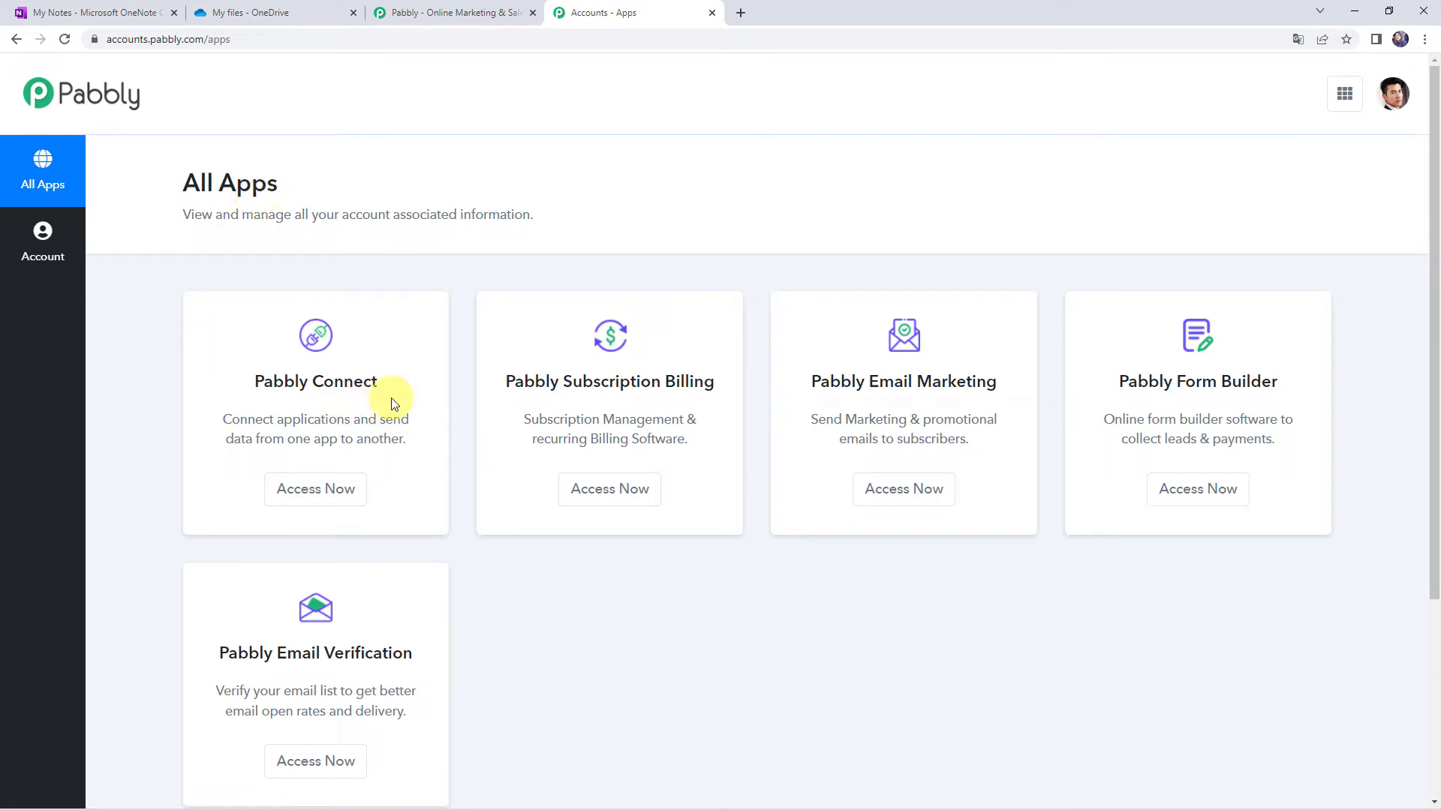
{"action": "left_click", "coordinate": [313, 490]}
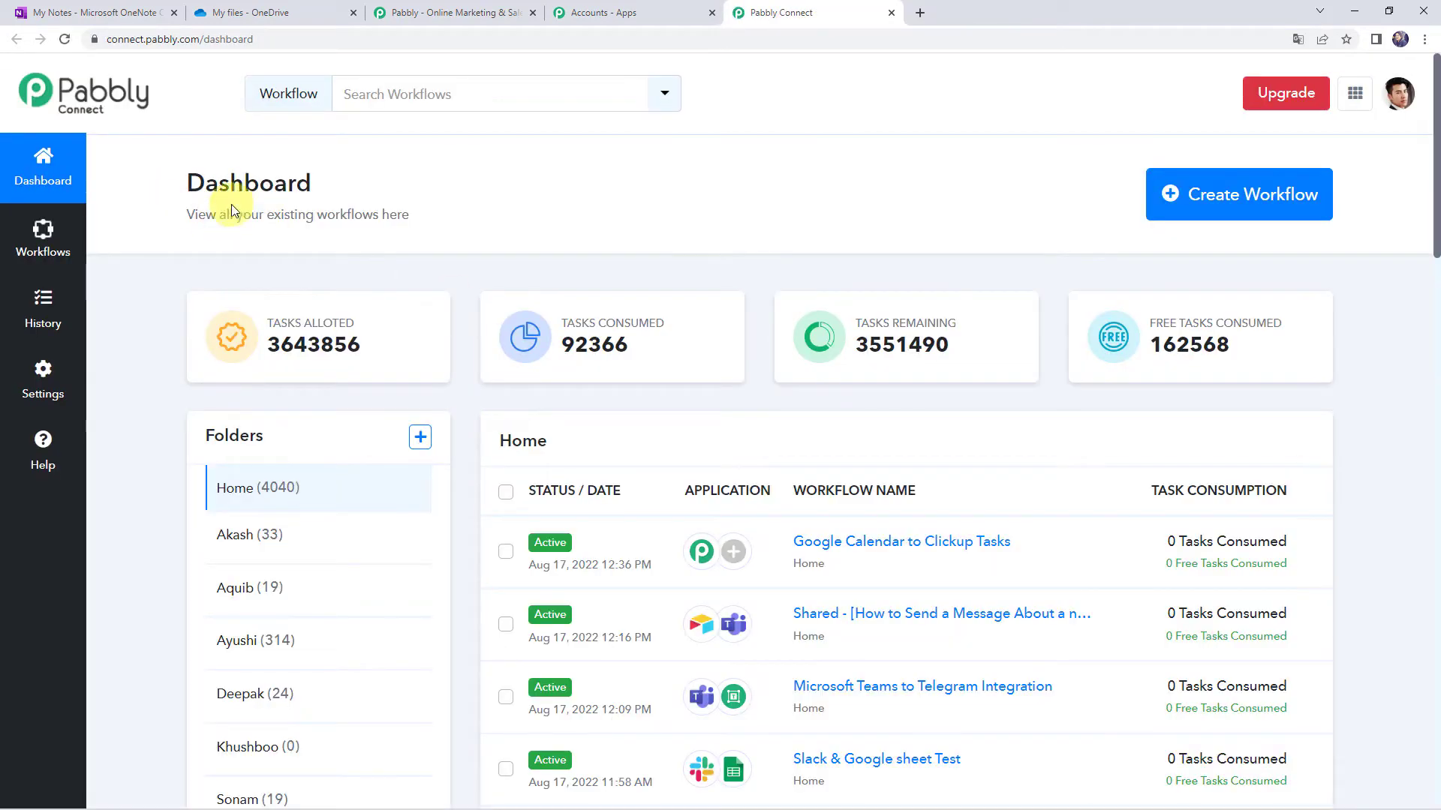
- Create a new workflow named "OneNote to OneDrive Integration"
{"action": "scroll", "coordinate": [826, 563], "scroll_direction": "down", "scroll_amount": 6}
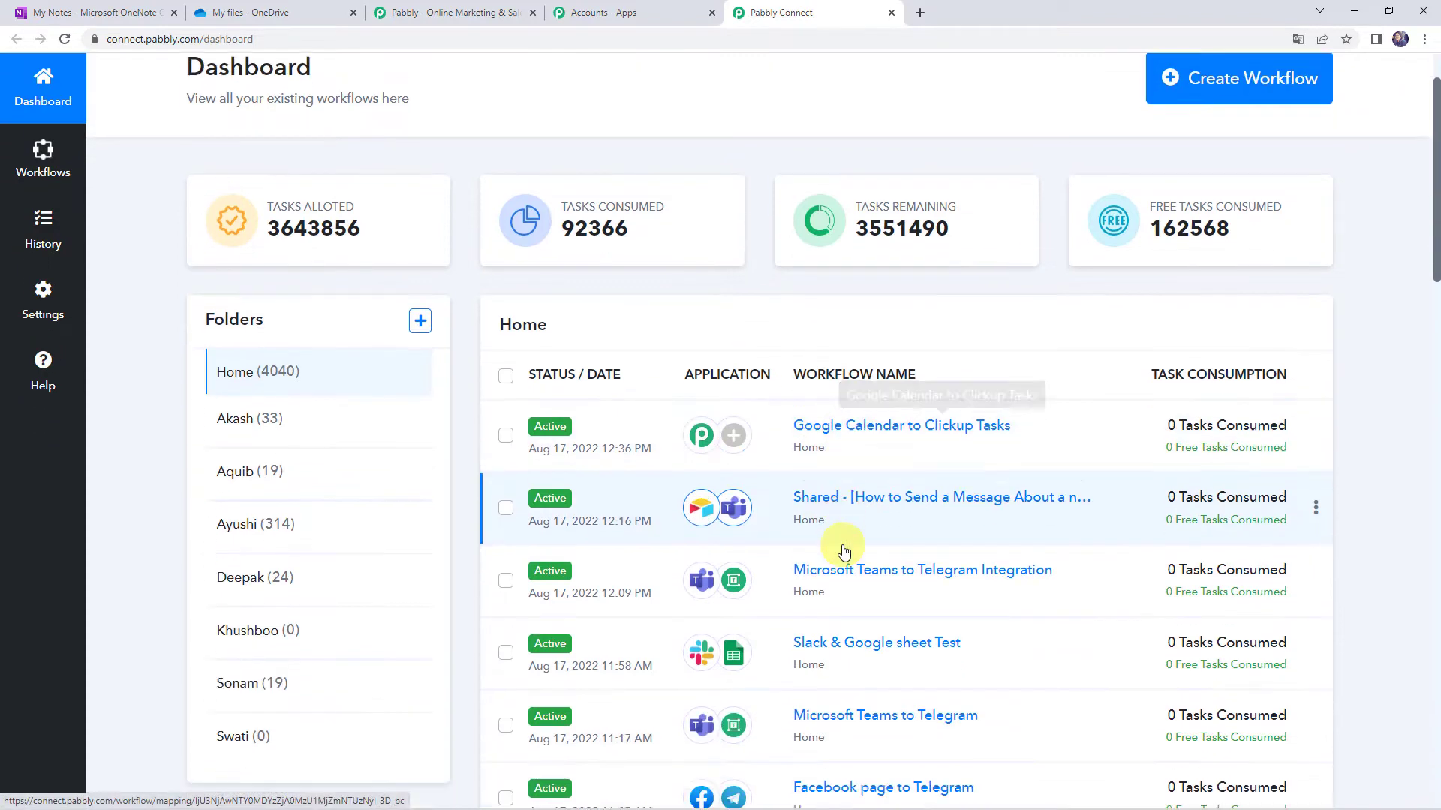
{"action": "scroll", "coordinate": [843, 552], "scroll_direction": "up", "scroll_amount": 6}
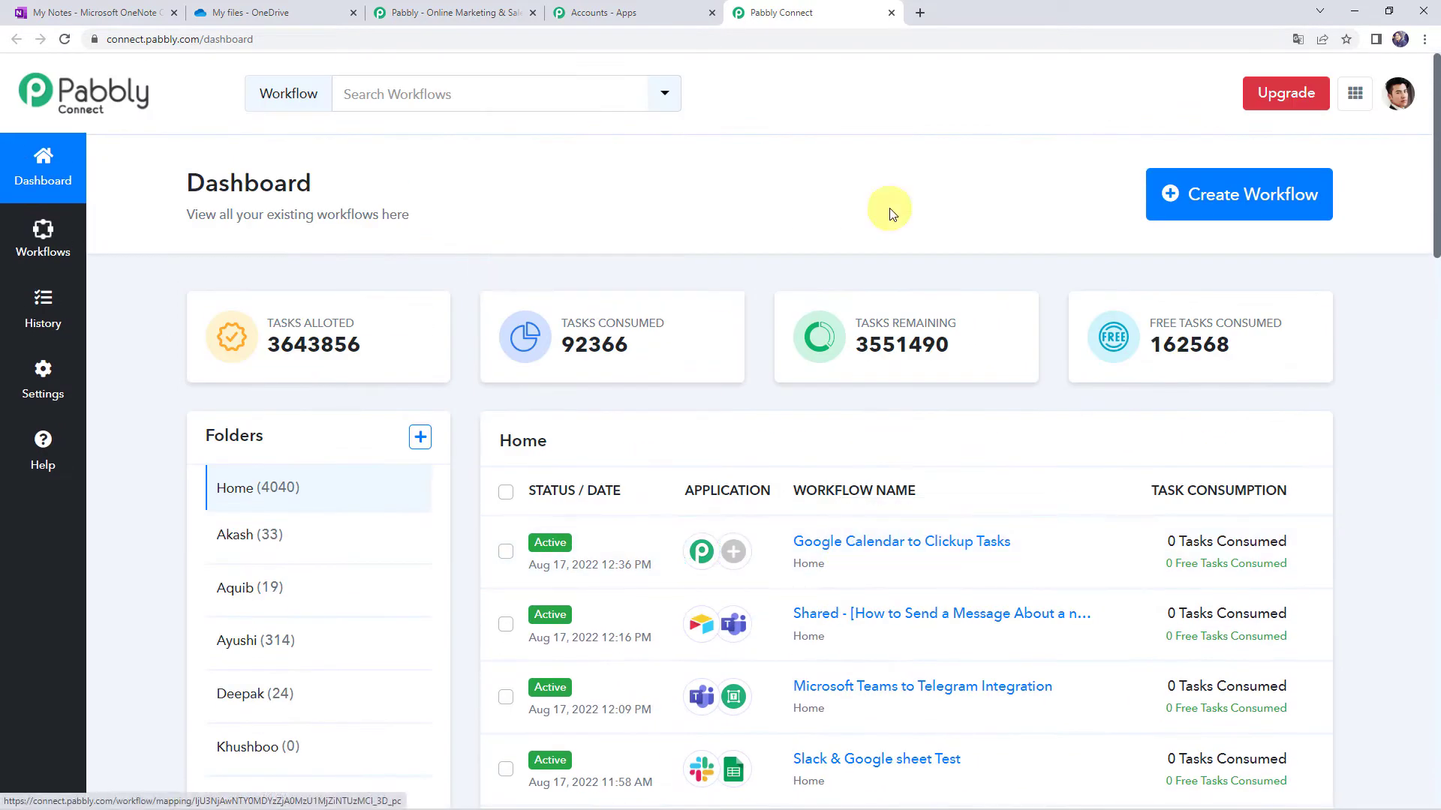
{"action": "left_click", "coordinate": [1233, 212]}
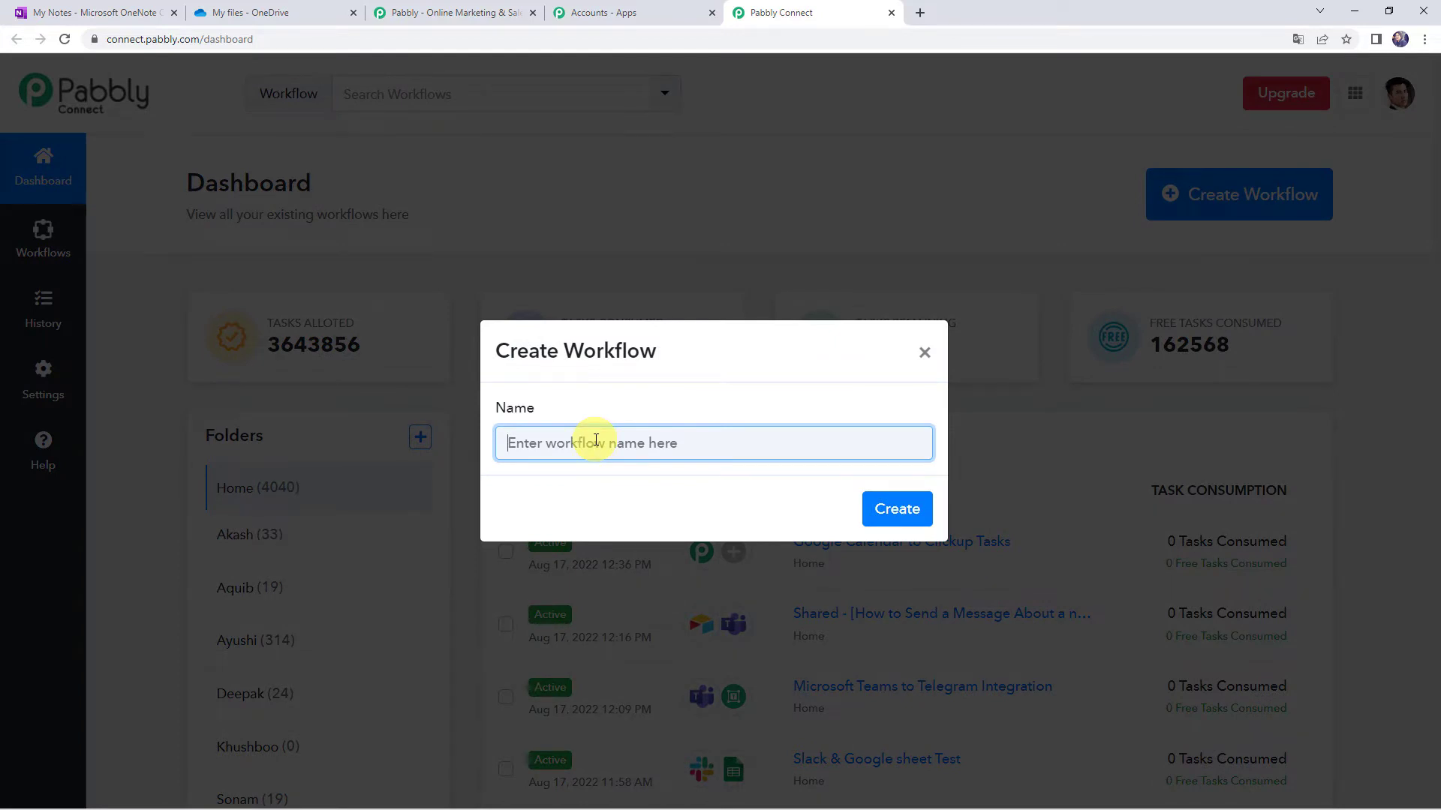
{"action": "type", "text": "O"}
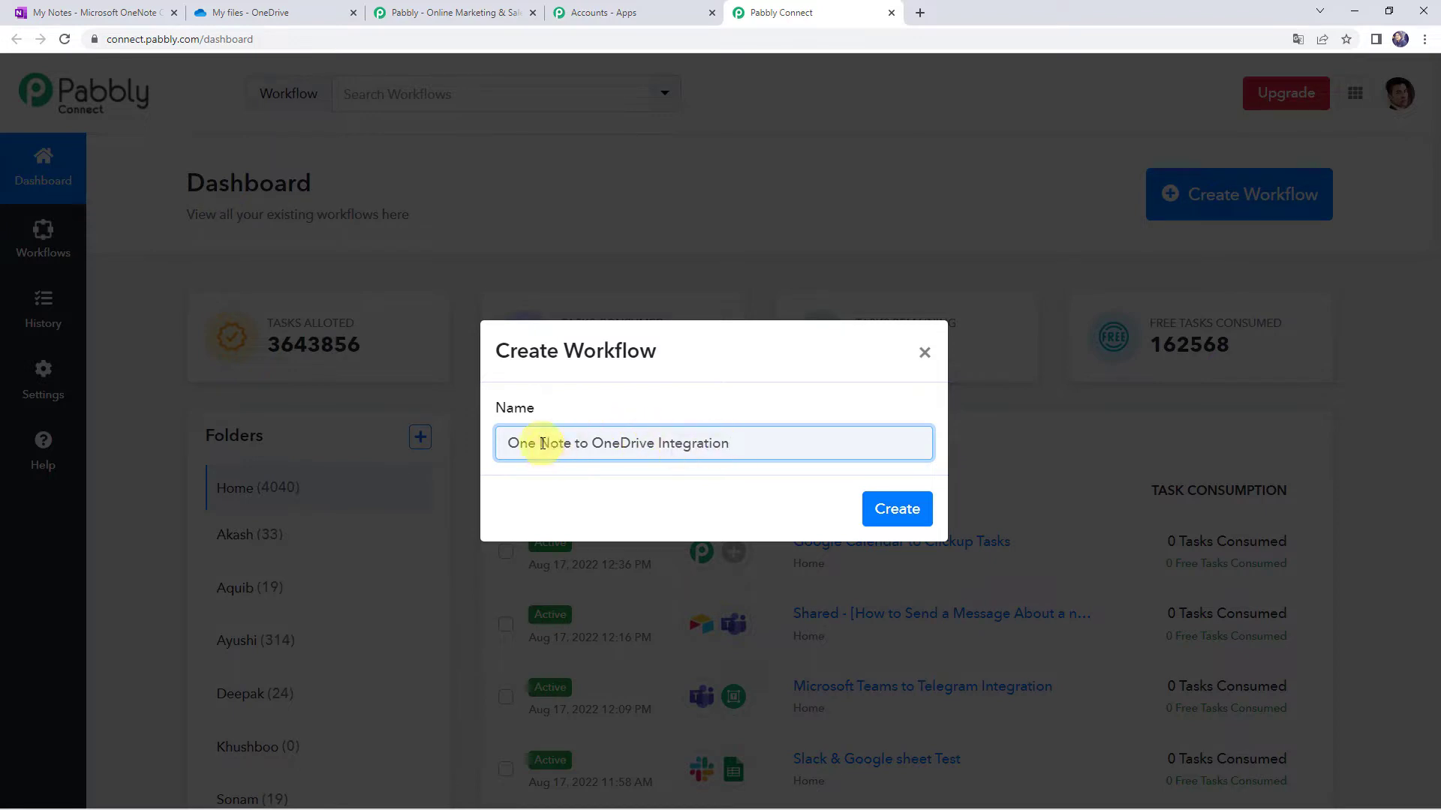
{"action": "key", "text": "BackSpace"}
{"action": "left_click", "coordinate": [897, 509]}
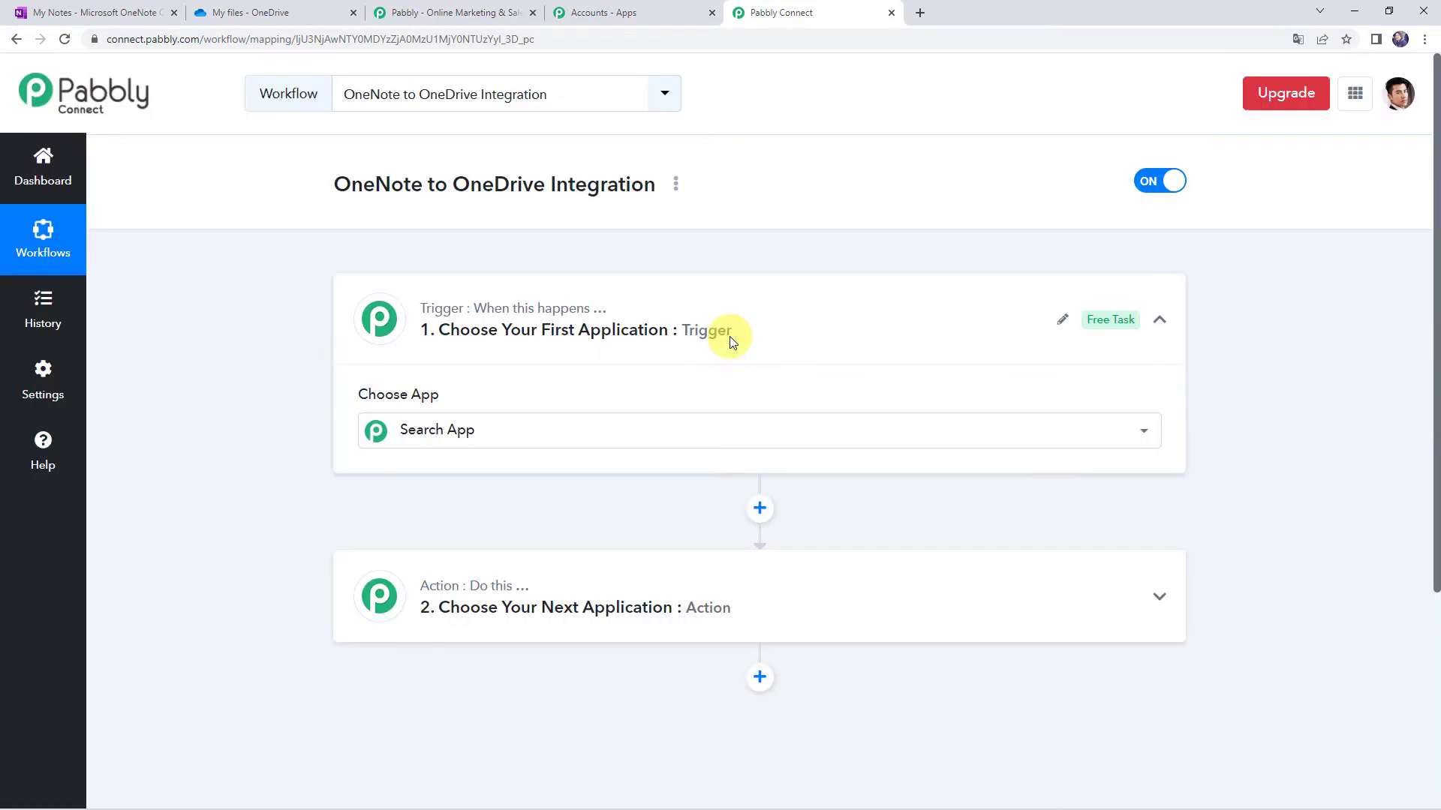
- Set the workflow's trigger application to OneNote with the trigger event New Page in Notebook
{"action": "left_click", "coordinate": [728, 335]}
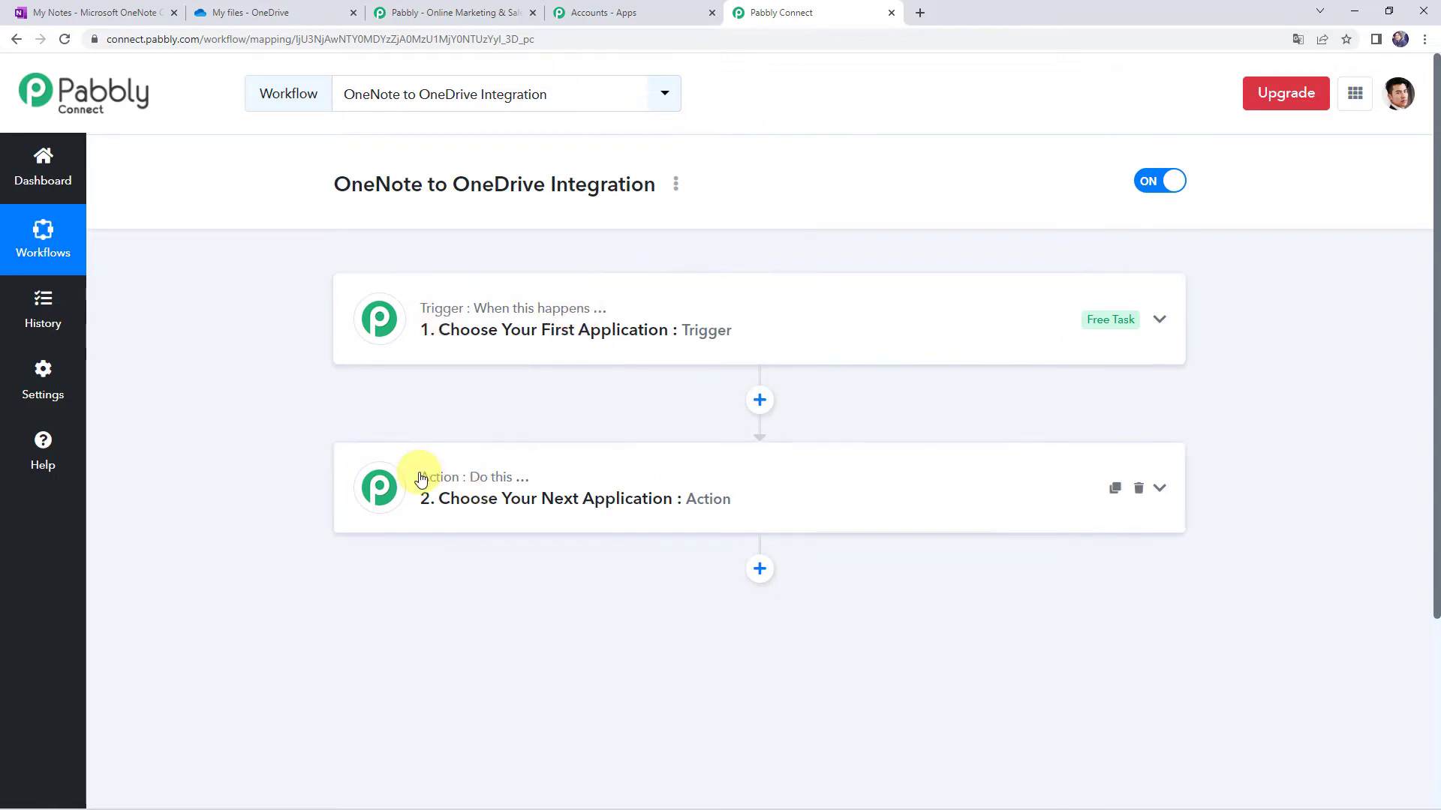
{"action": "mouse_move", "coordinate": [506, 488]}
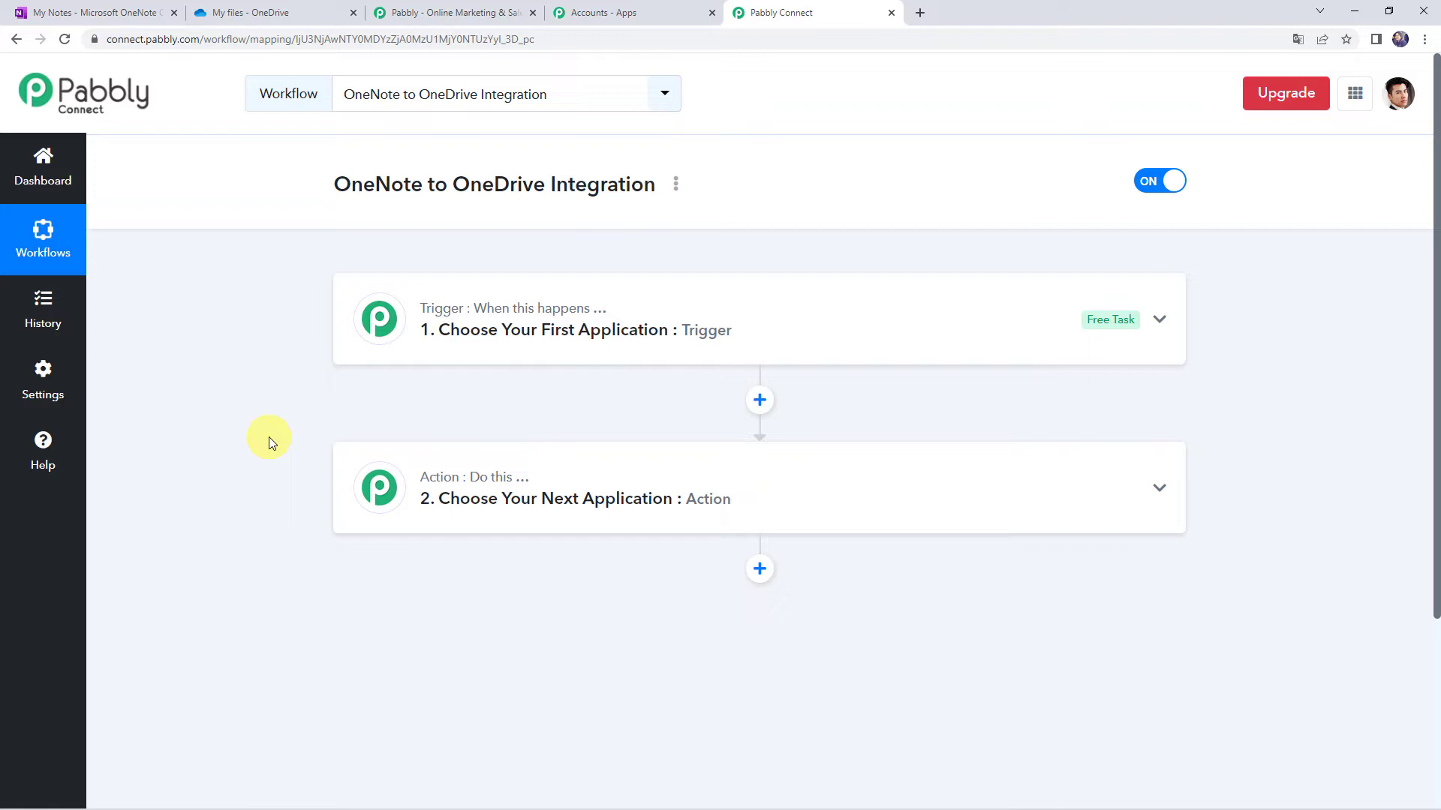
{"action": "left_click", "coordinate": [752, 324]}
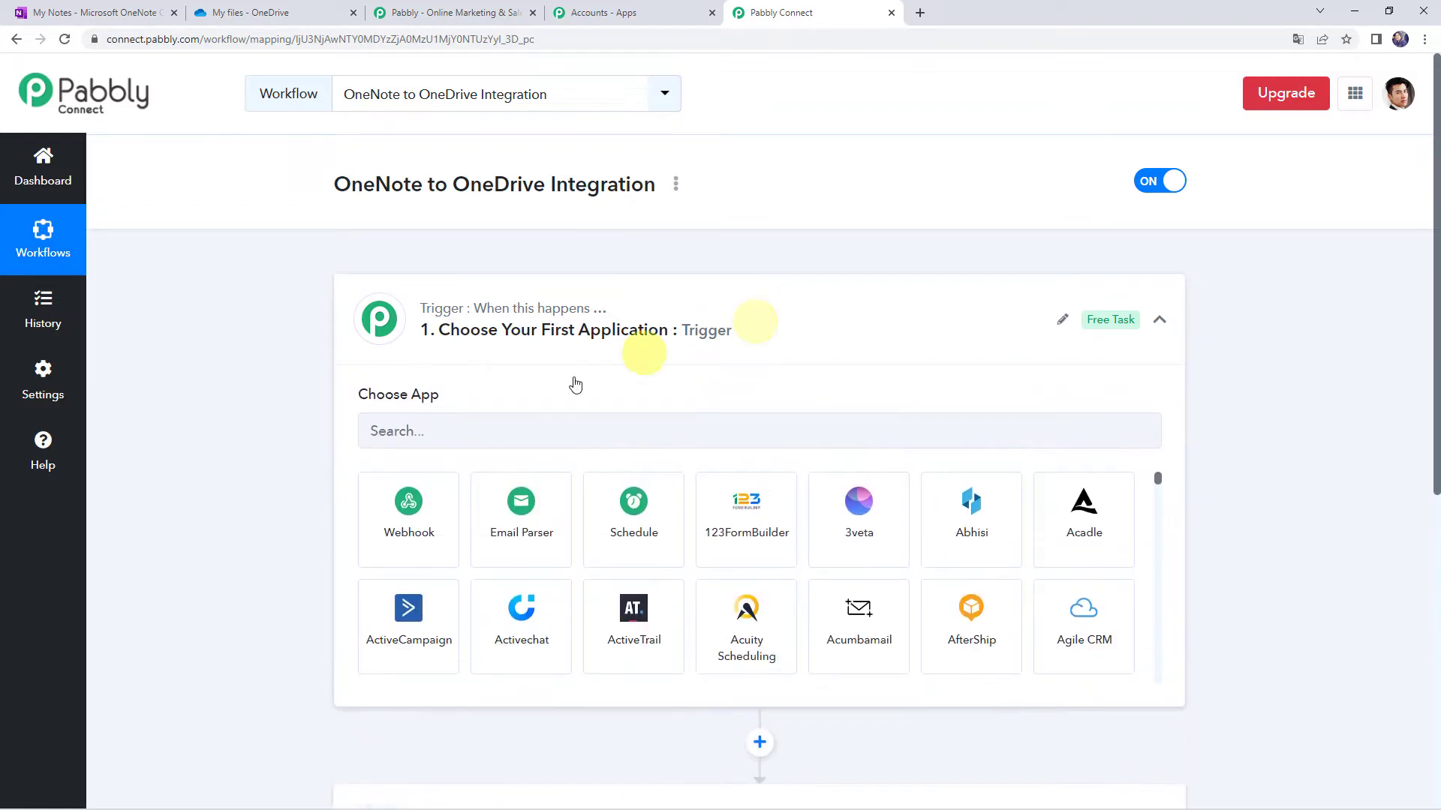
{"action": "left_click", "coordinate": [453, 433]}
{"action": "type", "text": "One"}
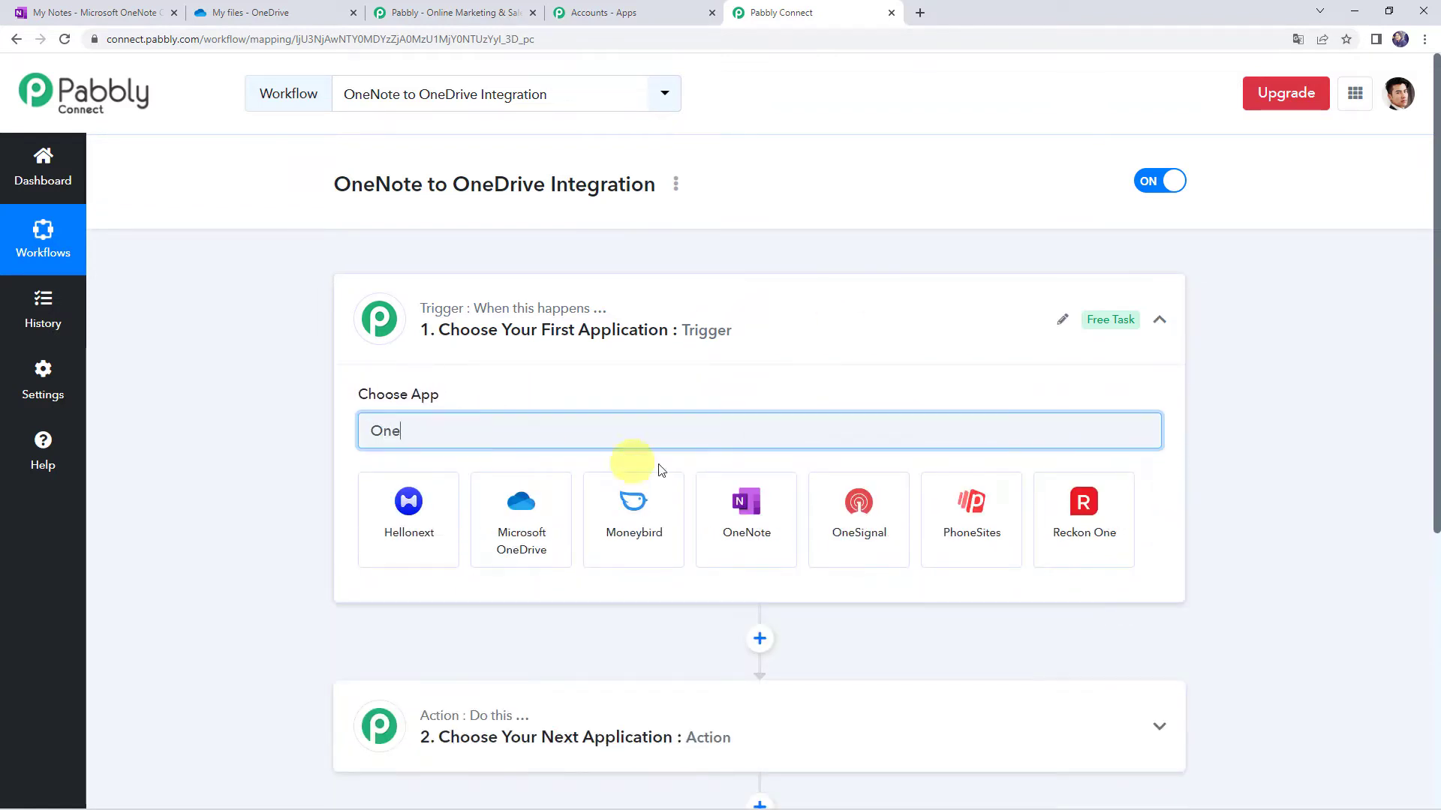
{"action": "left_click", "coordinate": [720, 537]}
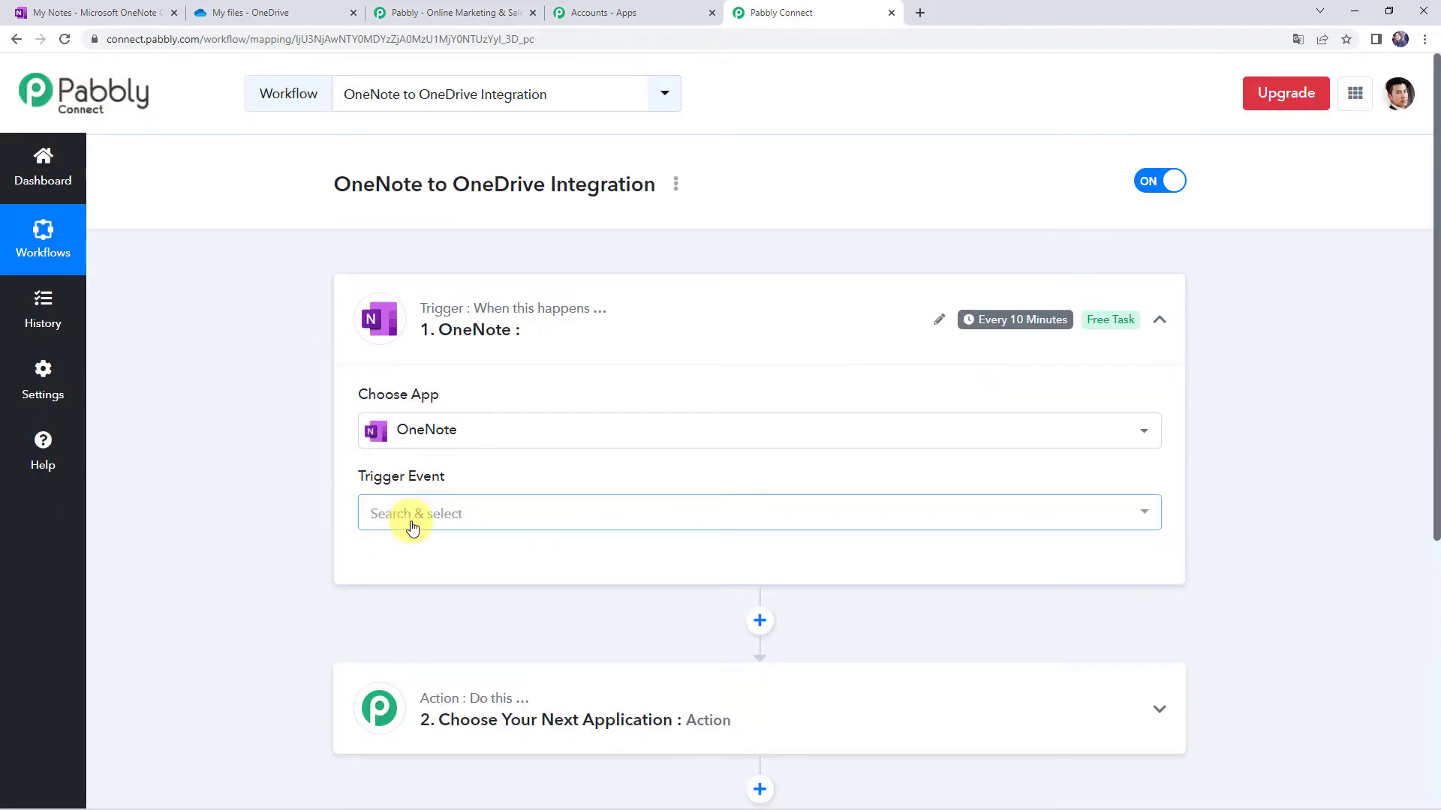
{"action": "left_click", "coordinate": [412, 524]}
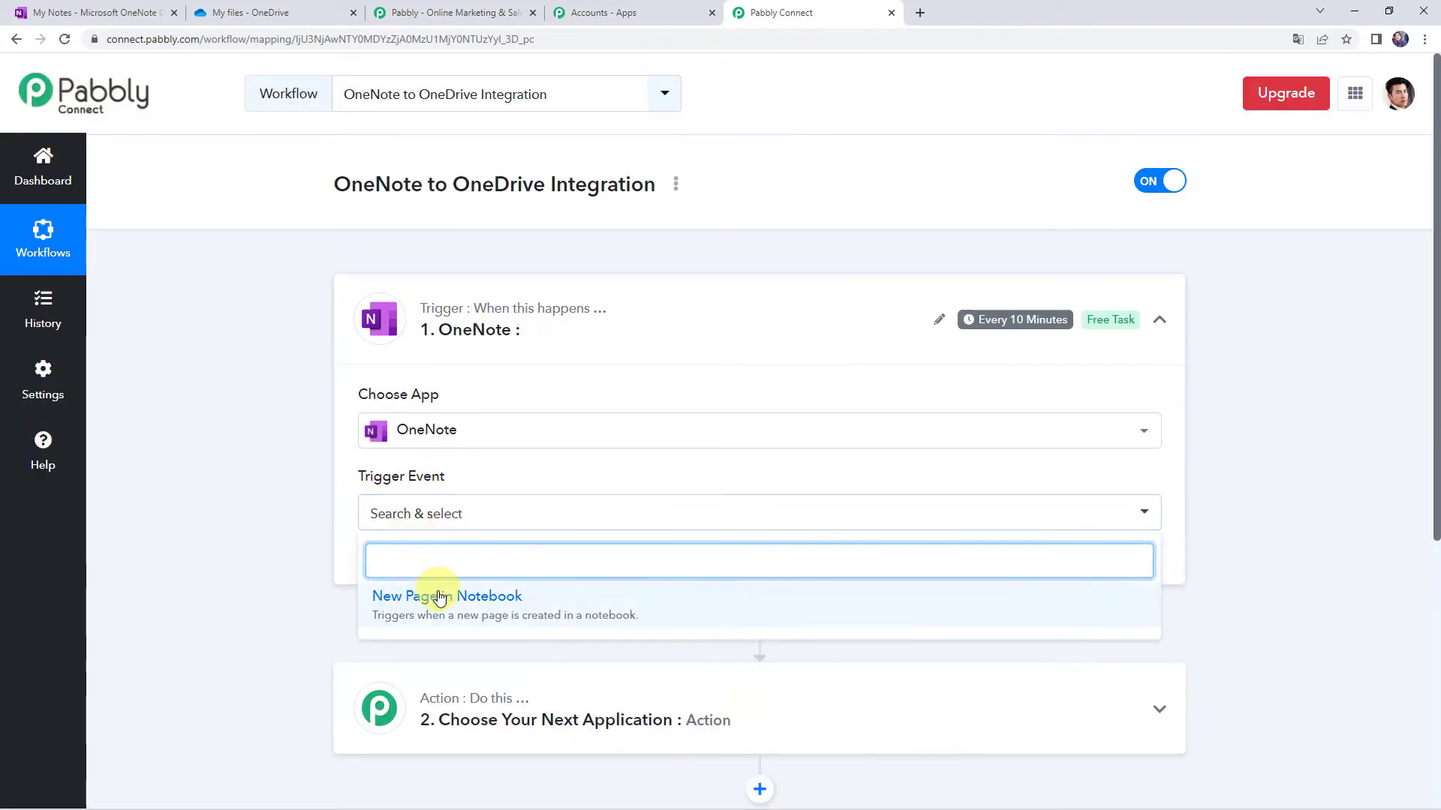
{"action": "left_click", "coordinate": [457, 607]}
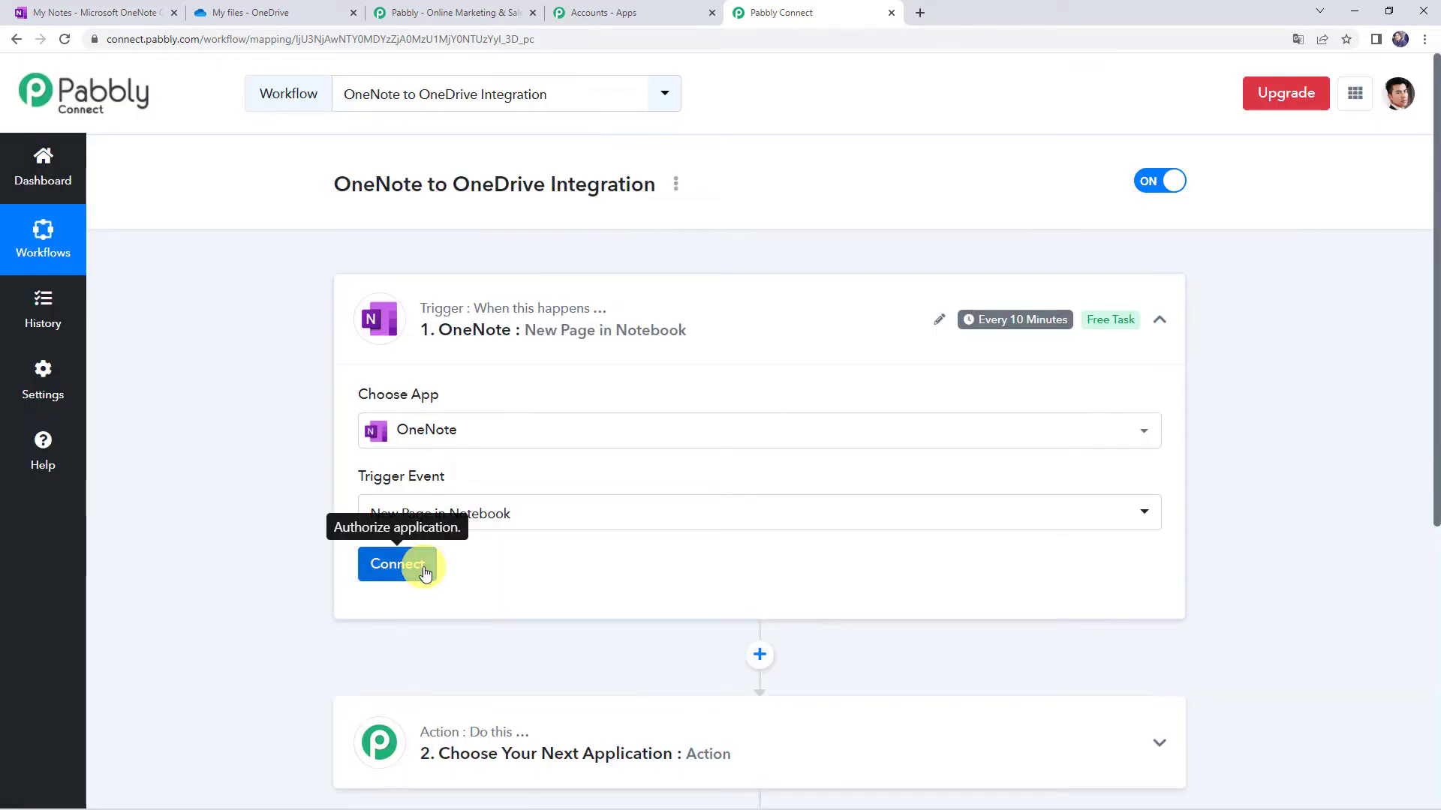
- Add a new OneNote connection for the trigger and grant Pabbly Connect the requested Microsoft account permissions
{"action": "left_click", "coordinate": [424, 572]}
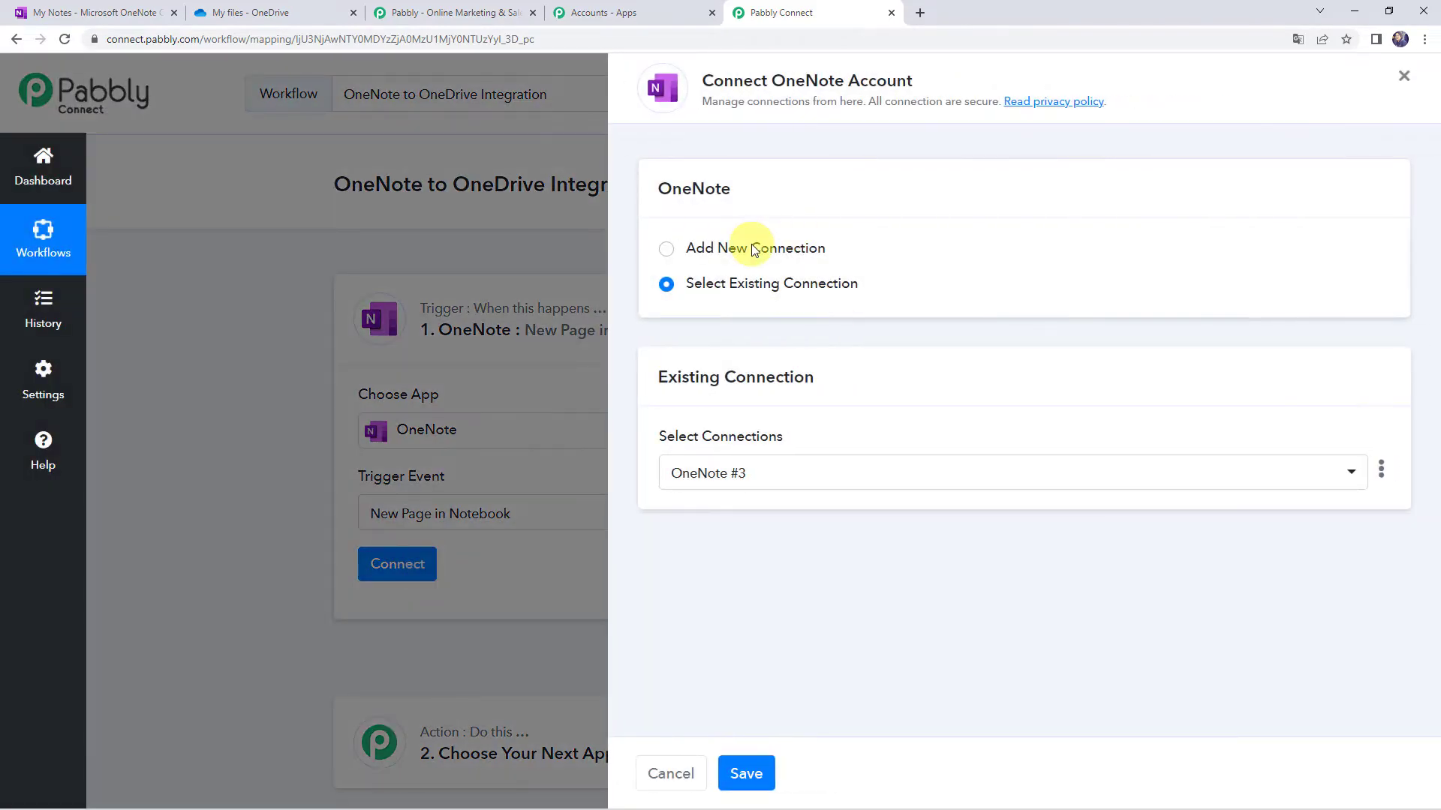
{"action": "left_click", "coordinate": [754, 249]}
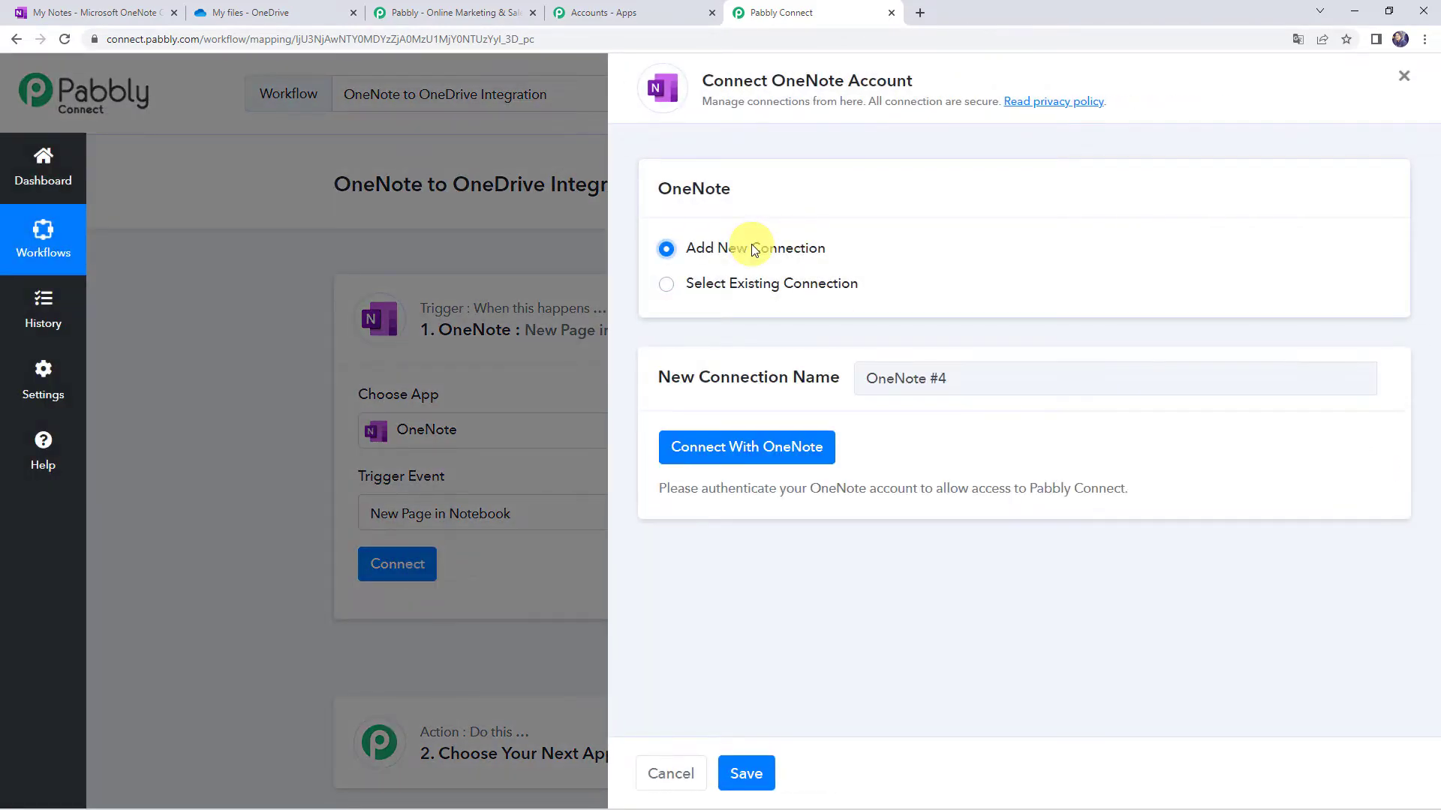
{"action": "left_click", "coordinate": [768, 446]}
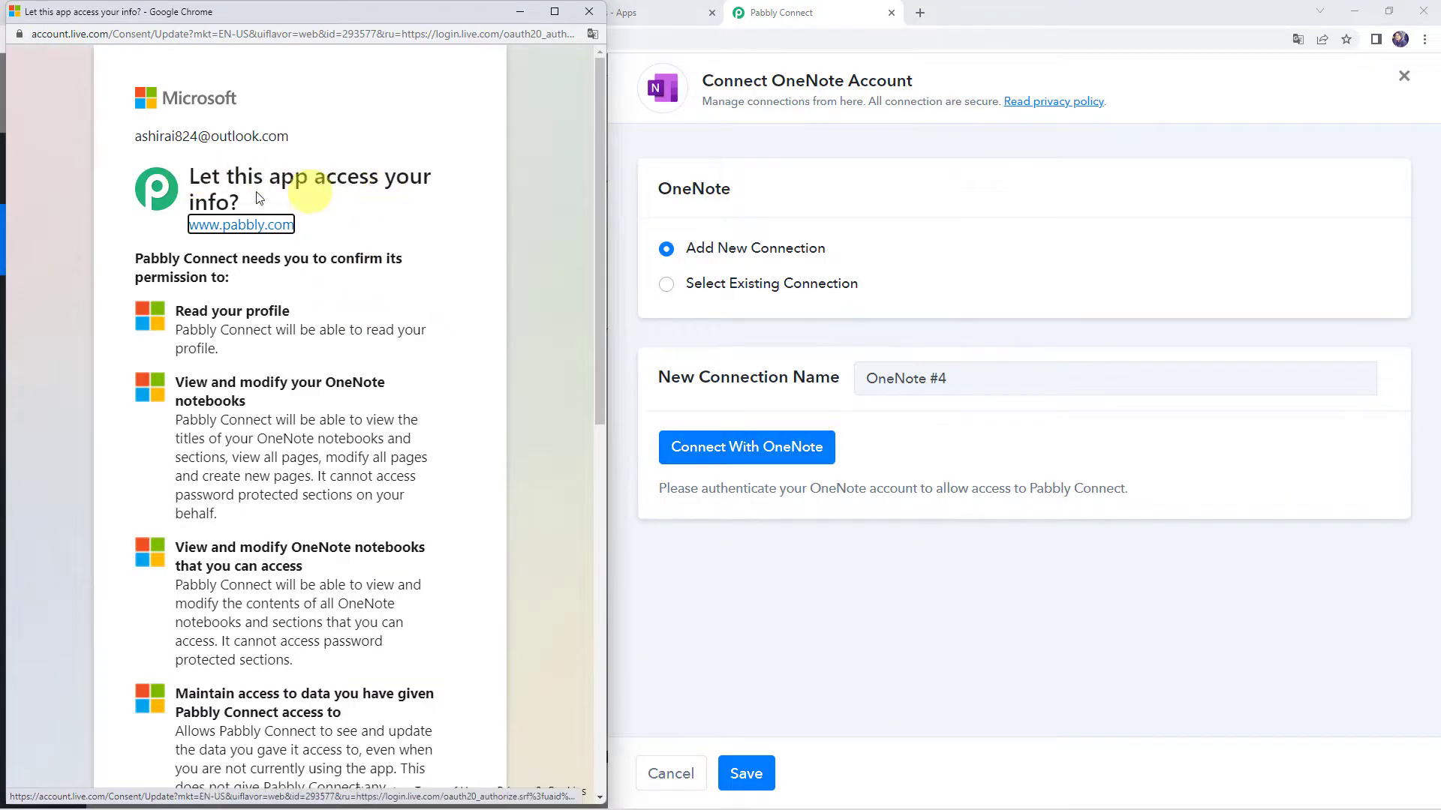
{"action": "scroll", "coordinate": [330, 461], "scroll_direction": "down", "scroll_amount": 10}
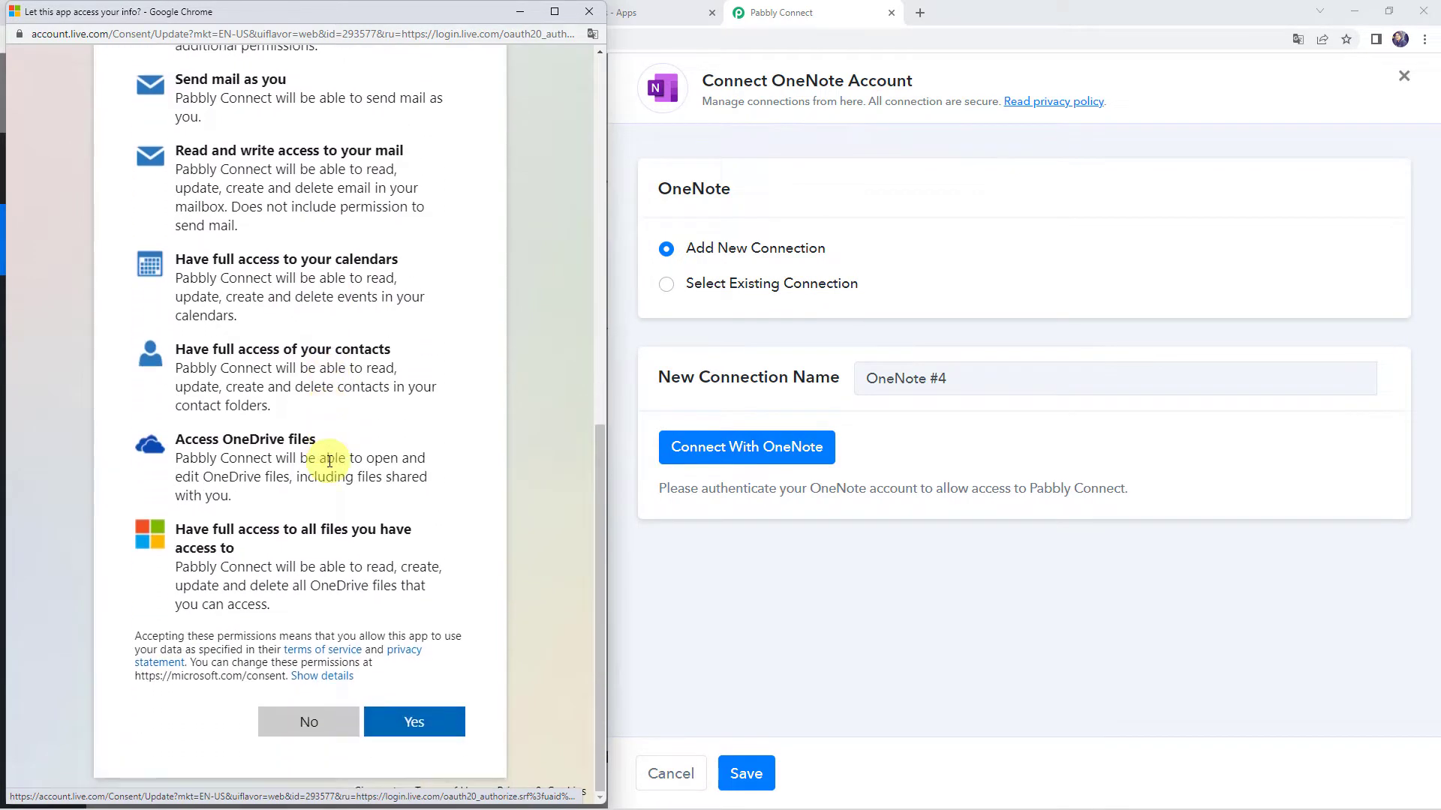
{"action": "left_click", "coordinate": [401, 729]}
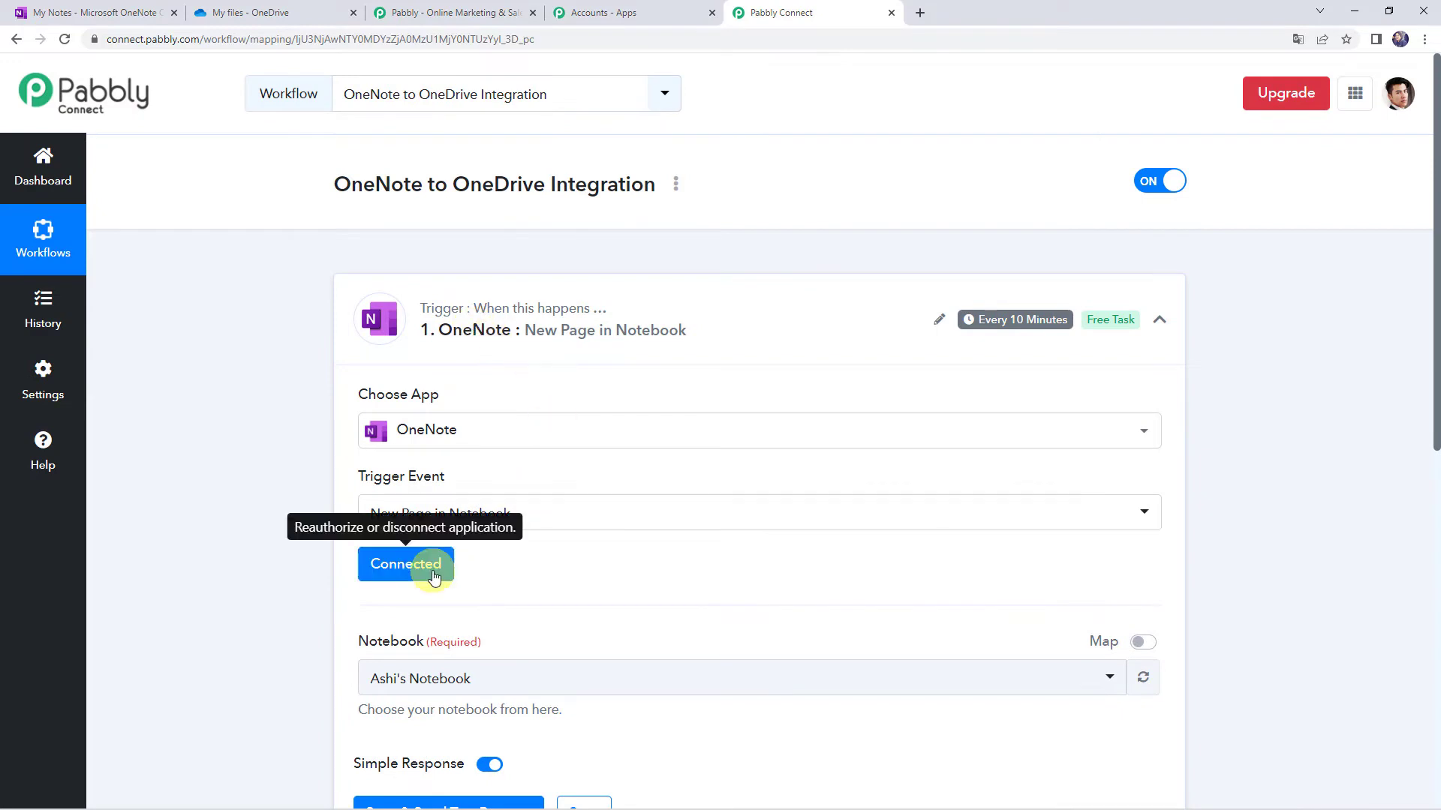
- Check the available notebooks in OneNote and set the Pabbly Connect trigger's notebook to My Notes
{"action": "scroll", "coordinate": [592, 567], "scroll_direction": "down", "scroll_amount": 3}
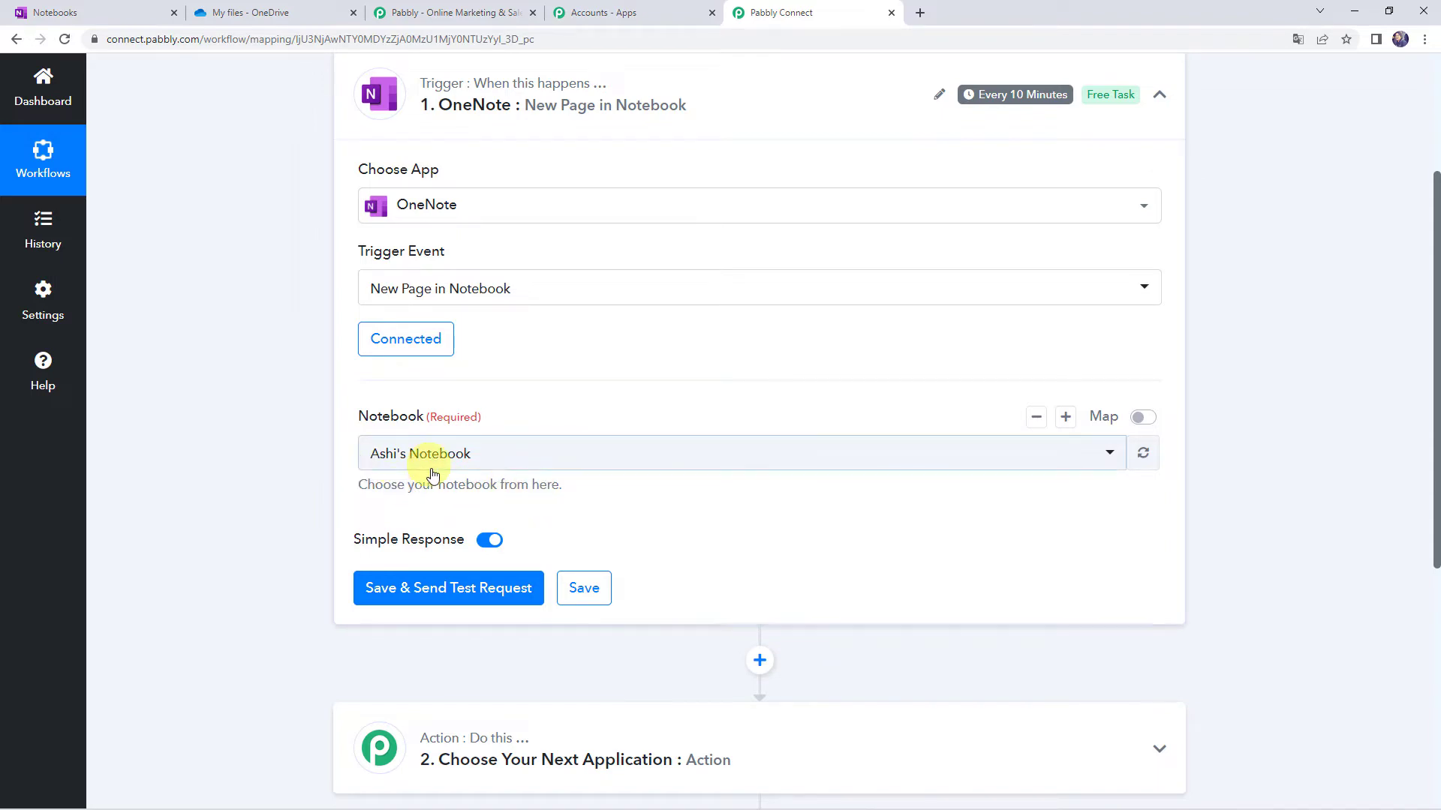
{"action": "left_click", "coordinate": [104, 13]}
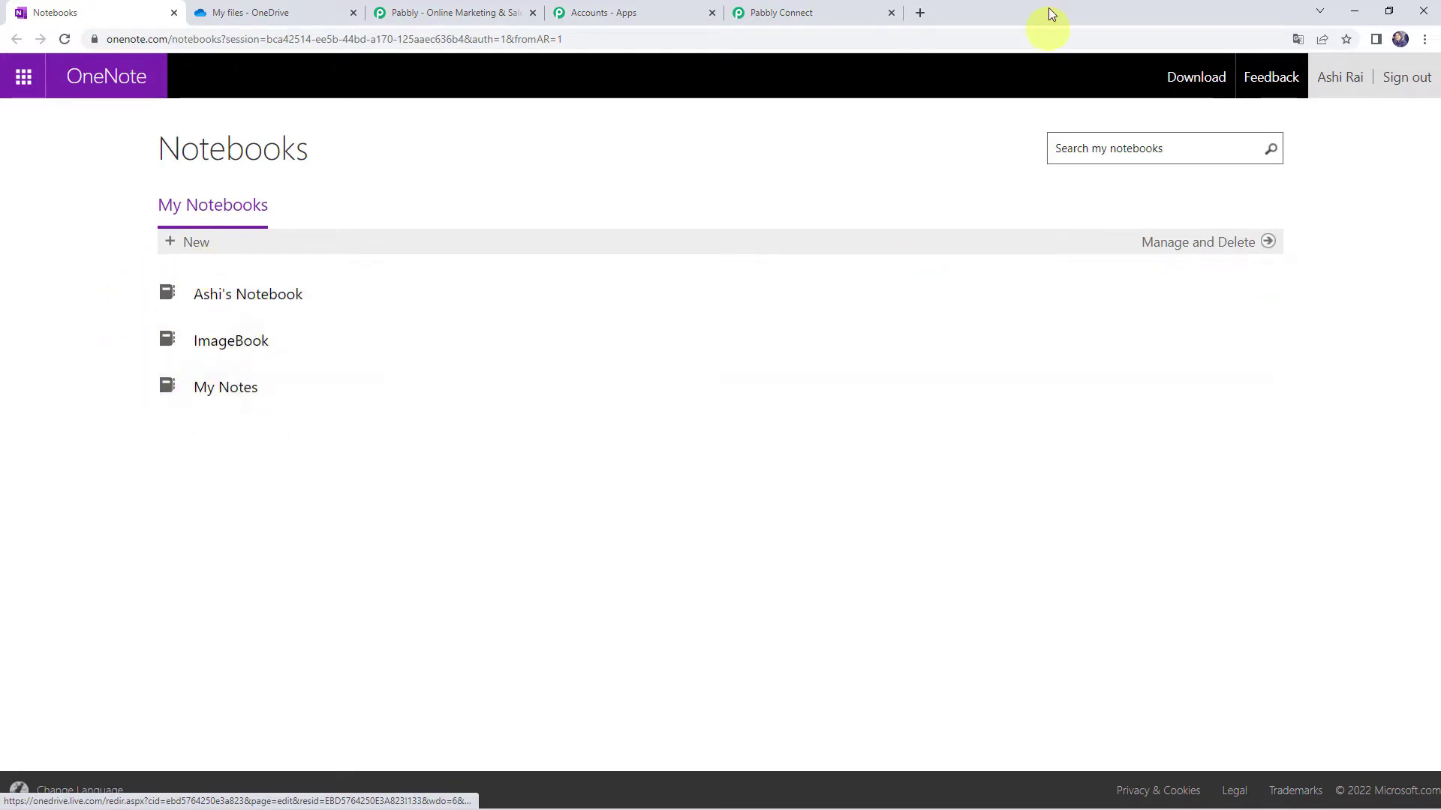
{"action": "left_click", "coordinate": [759, 14]}
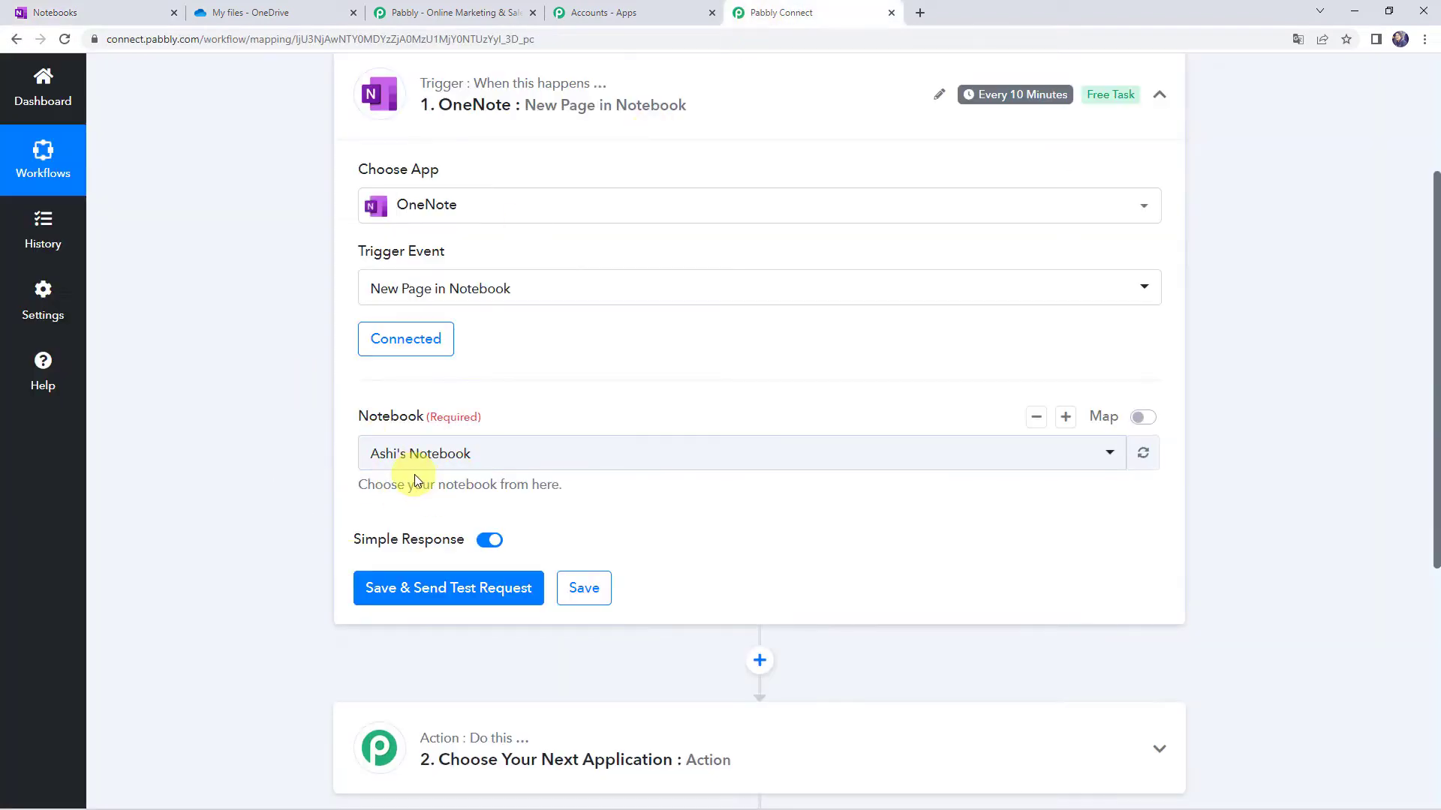
{"action": "left_click", "coordinate": [413, 469]}
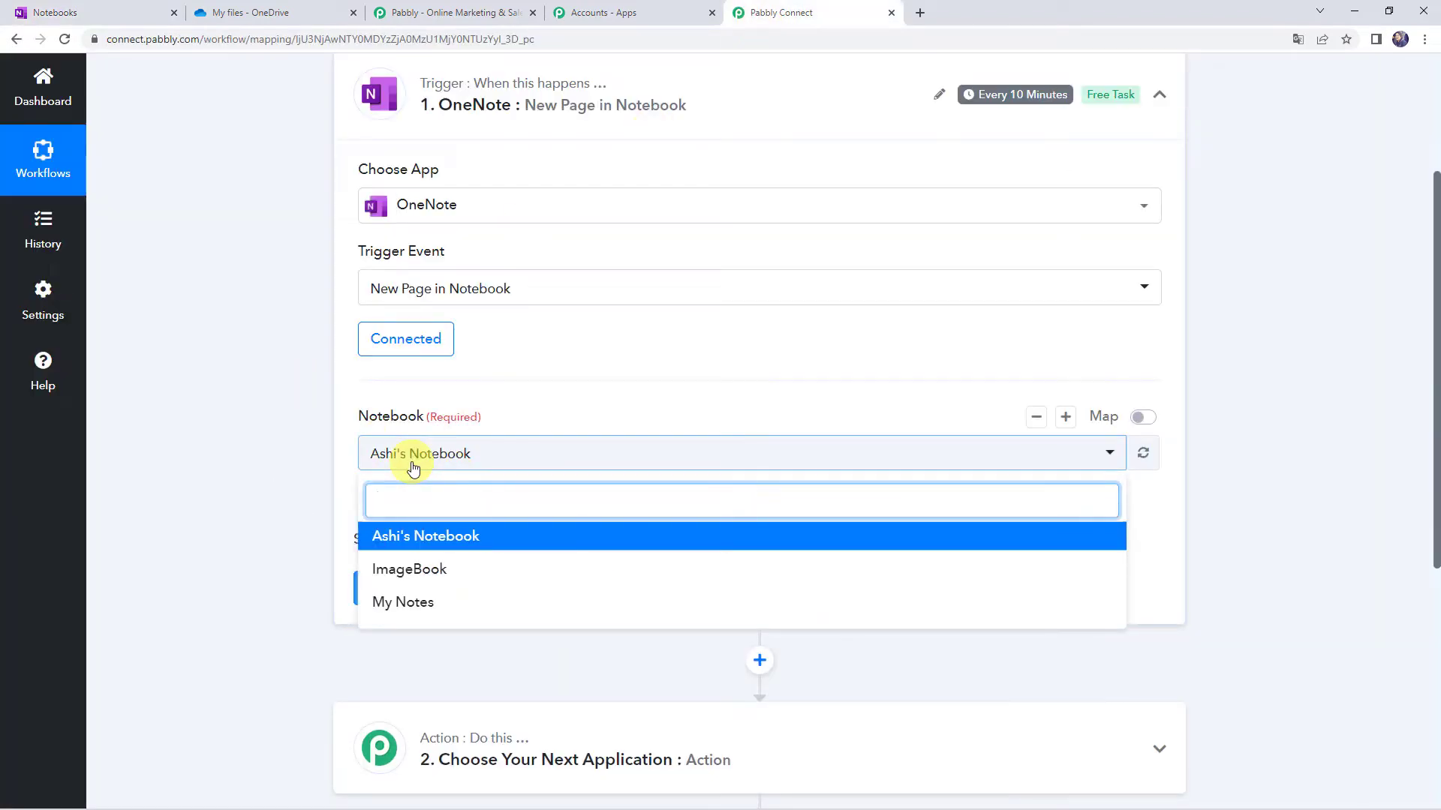
{"action": "left_click", "coordinate": [417, 604]}
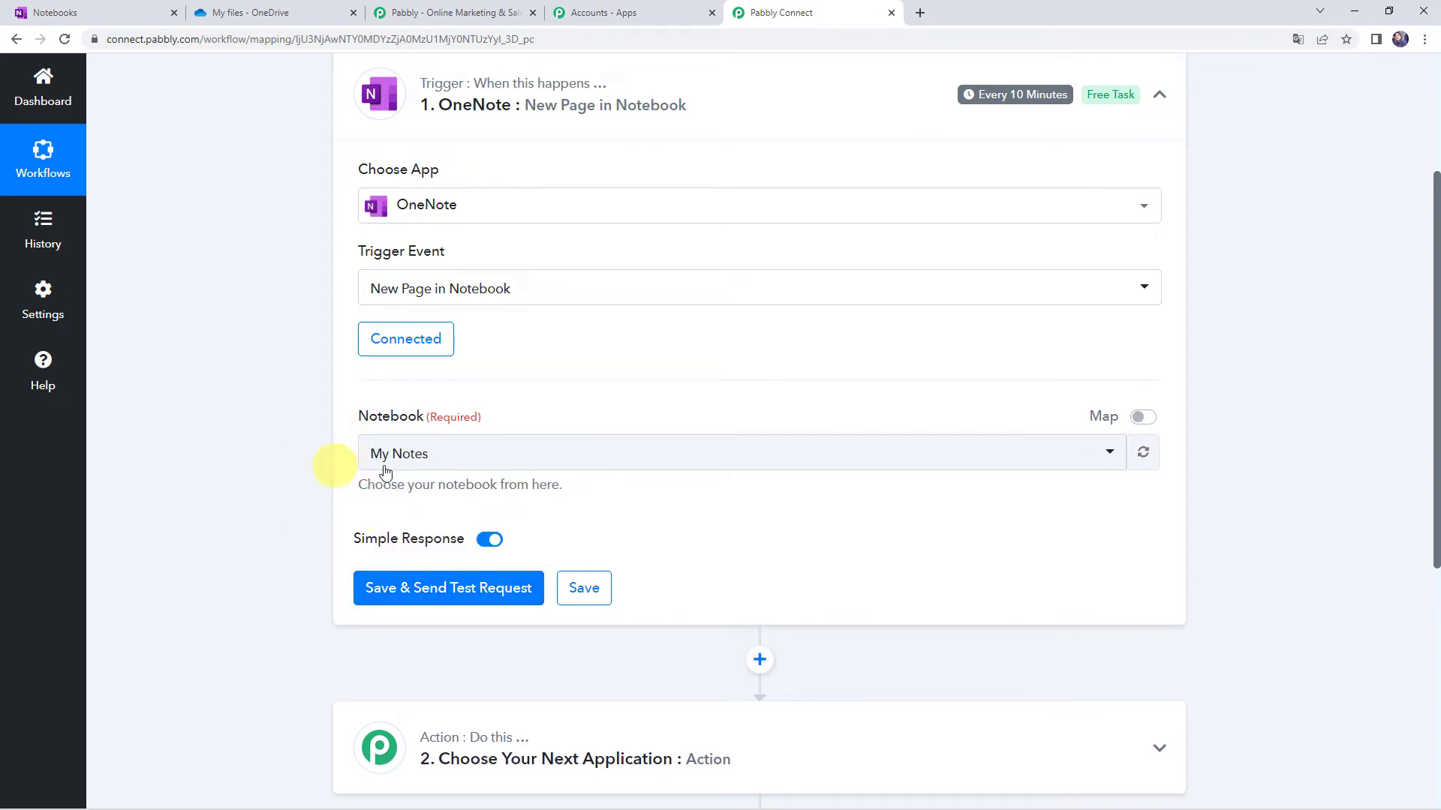
- Switch to OneNote and open the My Notes notebook
{"action": "left_click", "coordinate": [78, 15]}
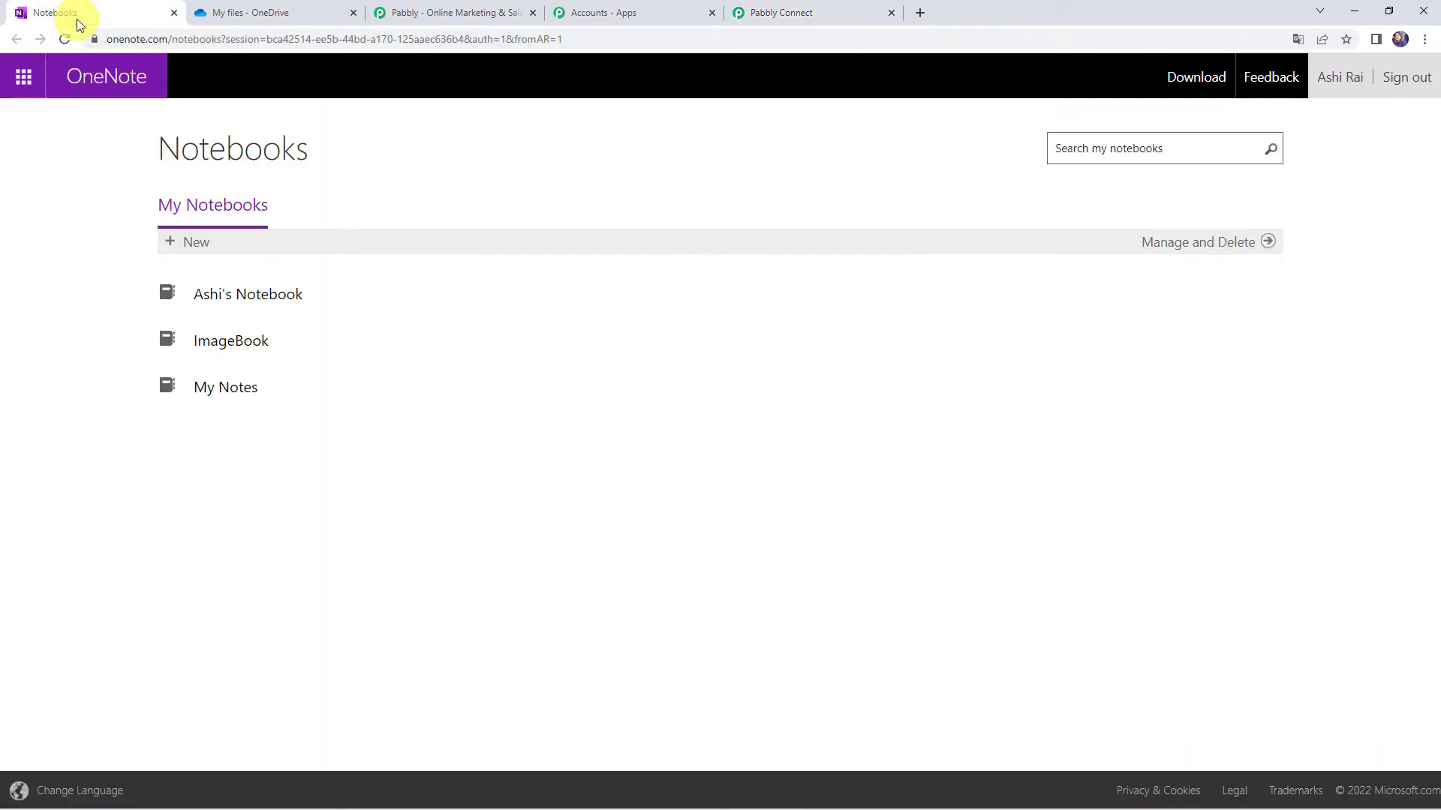
{"action": "left_click", "coordinate": [253, 389]}
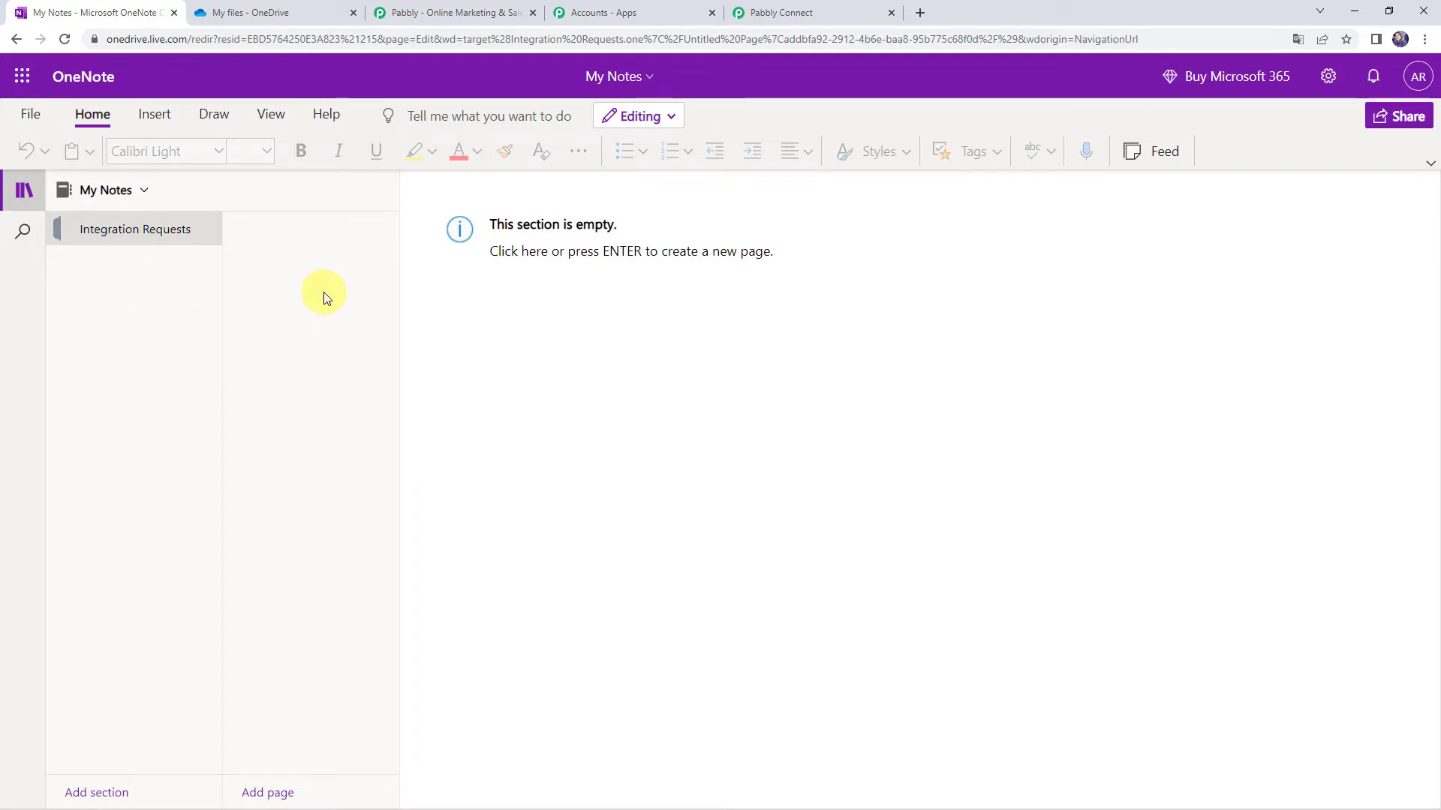
{"action": "right_click", "coordinate": [295, 238]}
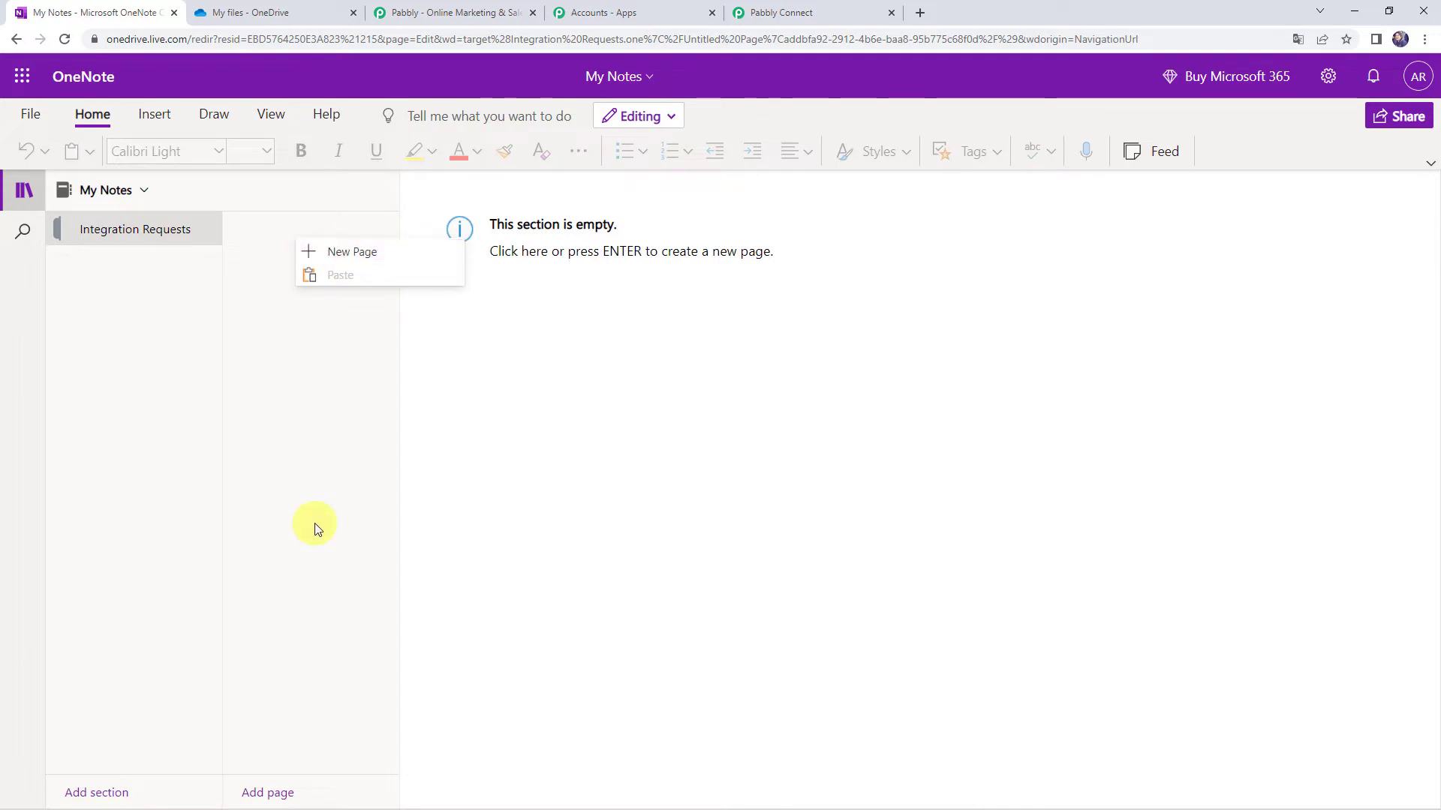
{"action": "left_click", "coordinate": [313, 577]}
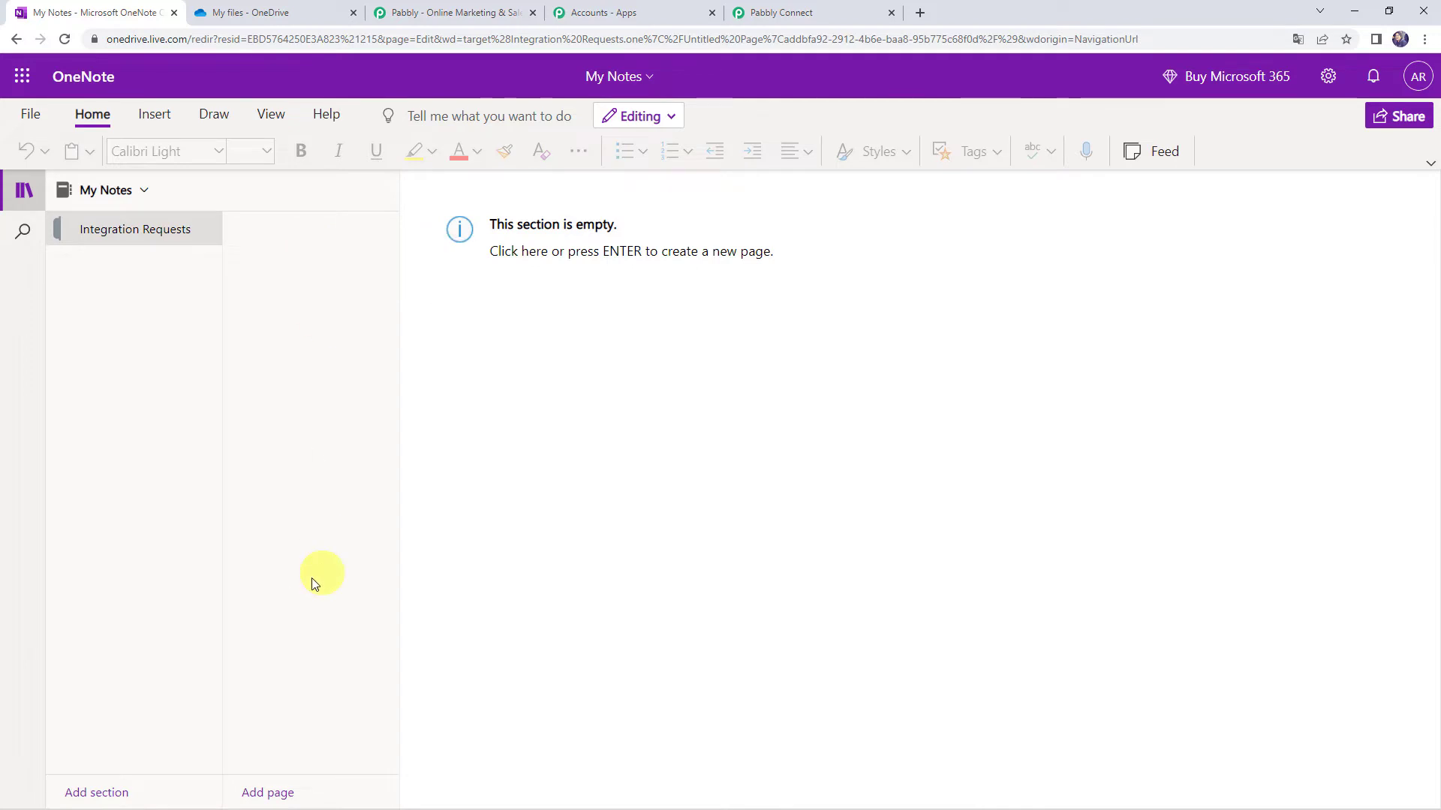
- Add a new page titled "Pabbly Connect" to the Integration Requests section
{"action": "left_click", "coordinate": [281, 792]}
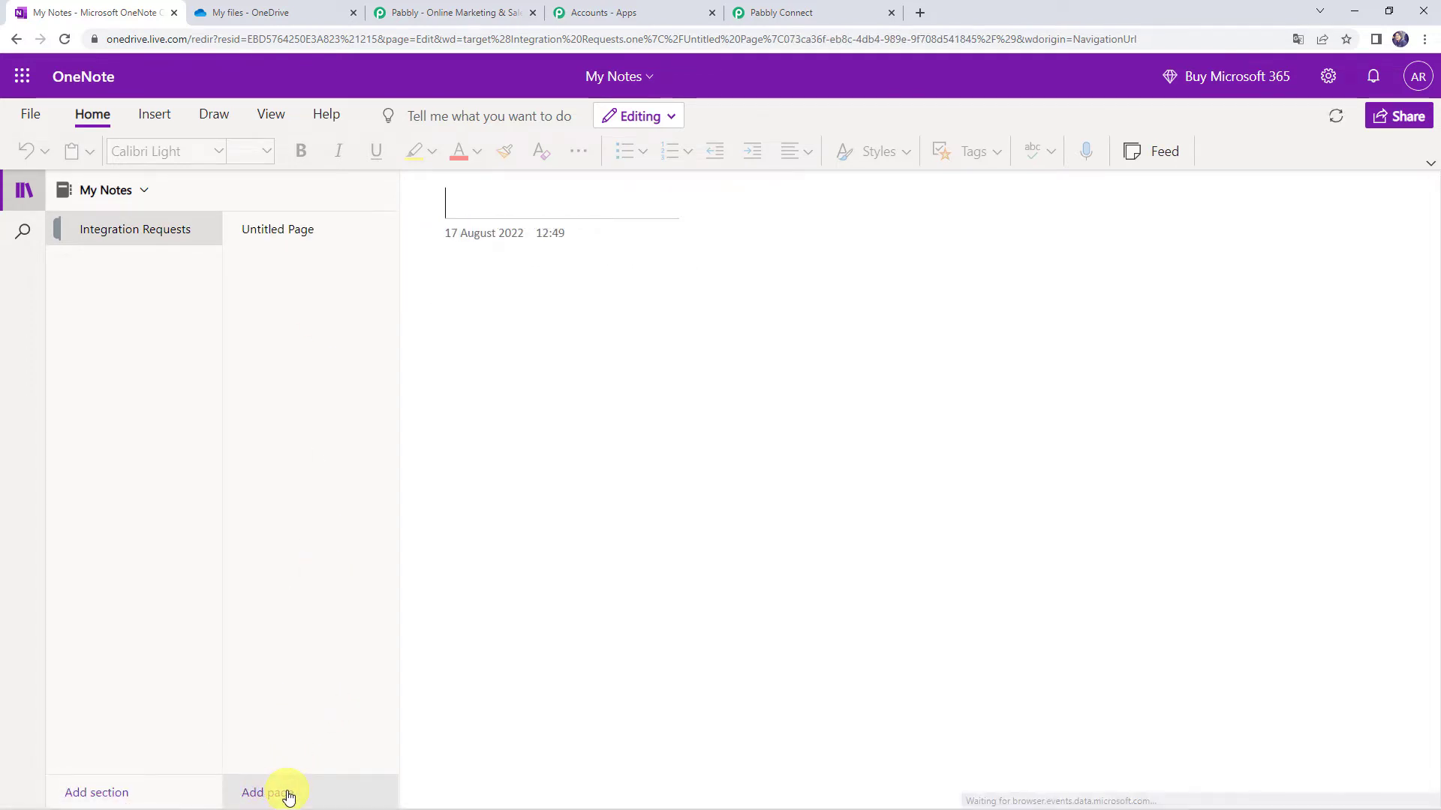
{"action": "left_click", "coordinate": [509, 199]}
{"action": "type", "text": "Pa"}
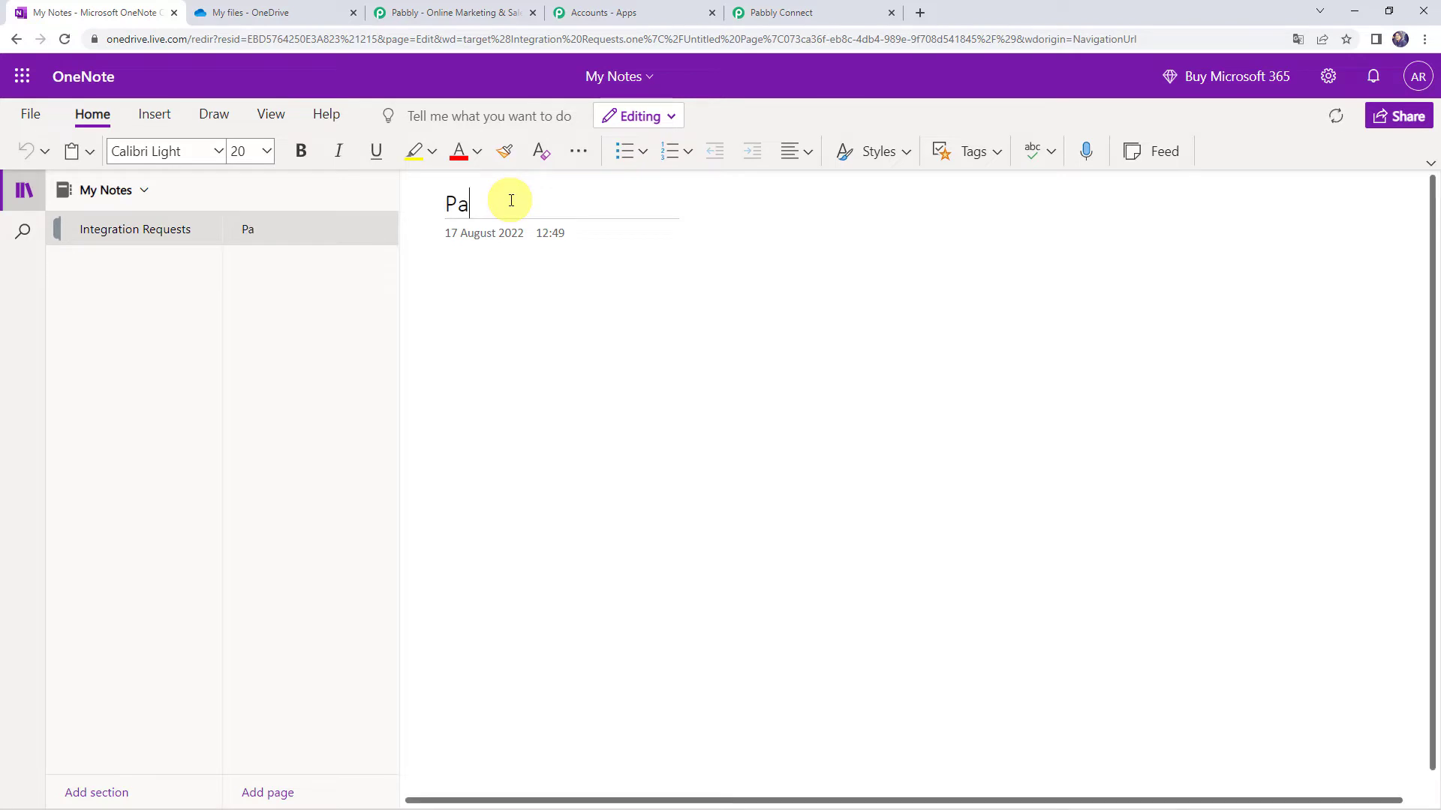
{"action": "type", "text": "bbly Connect"}
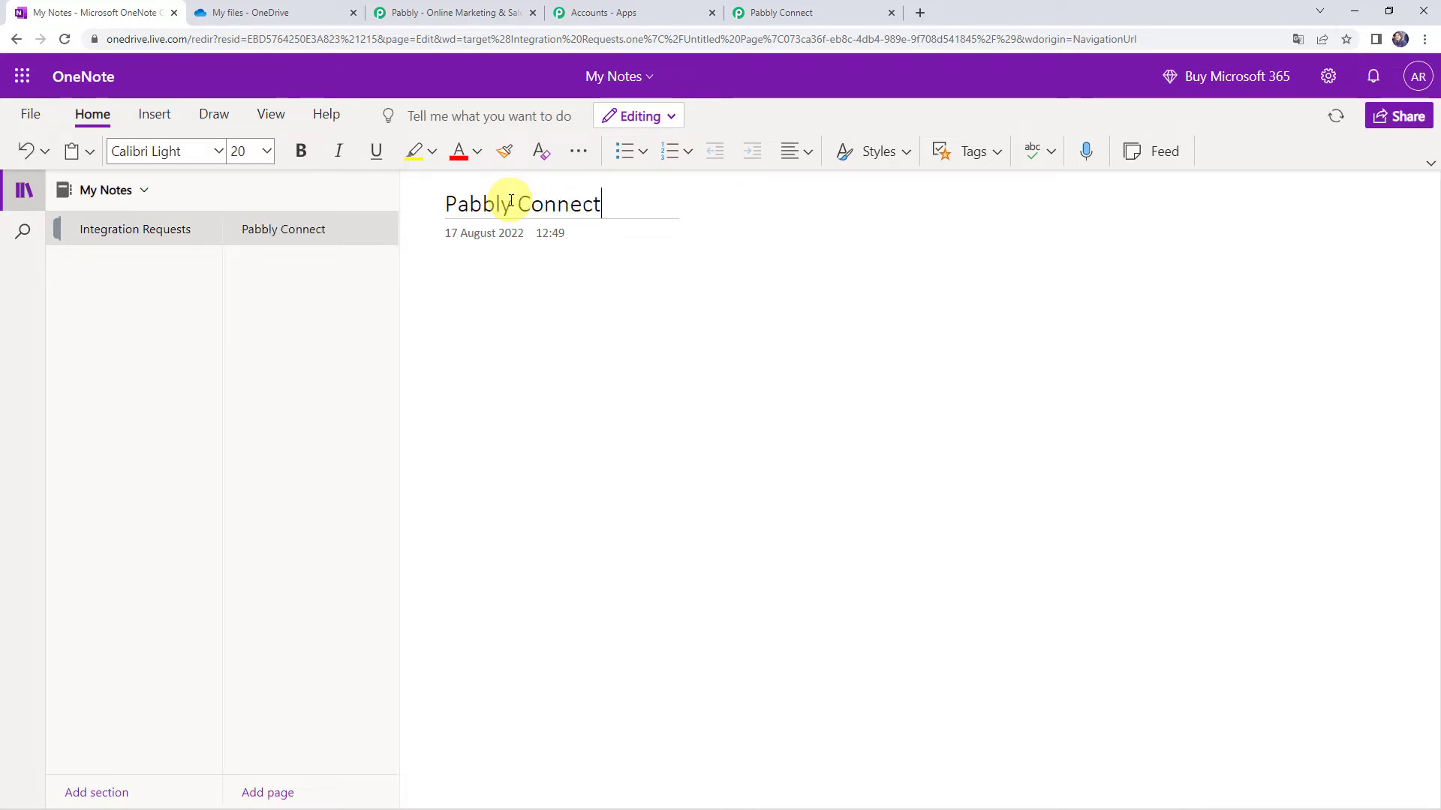
{"action": "key", "text": "Return"}
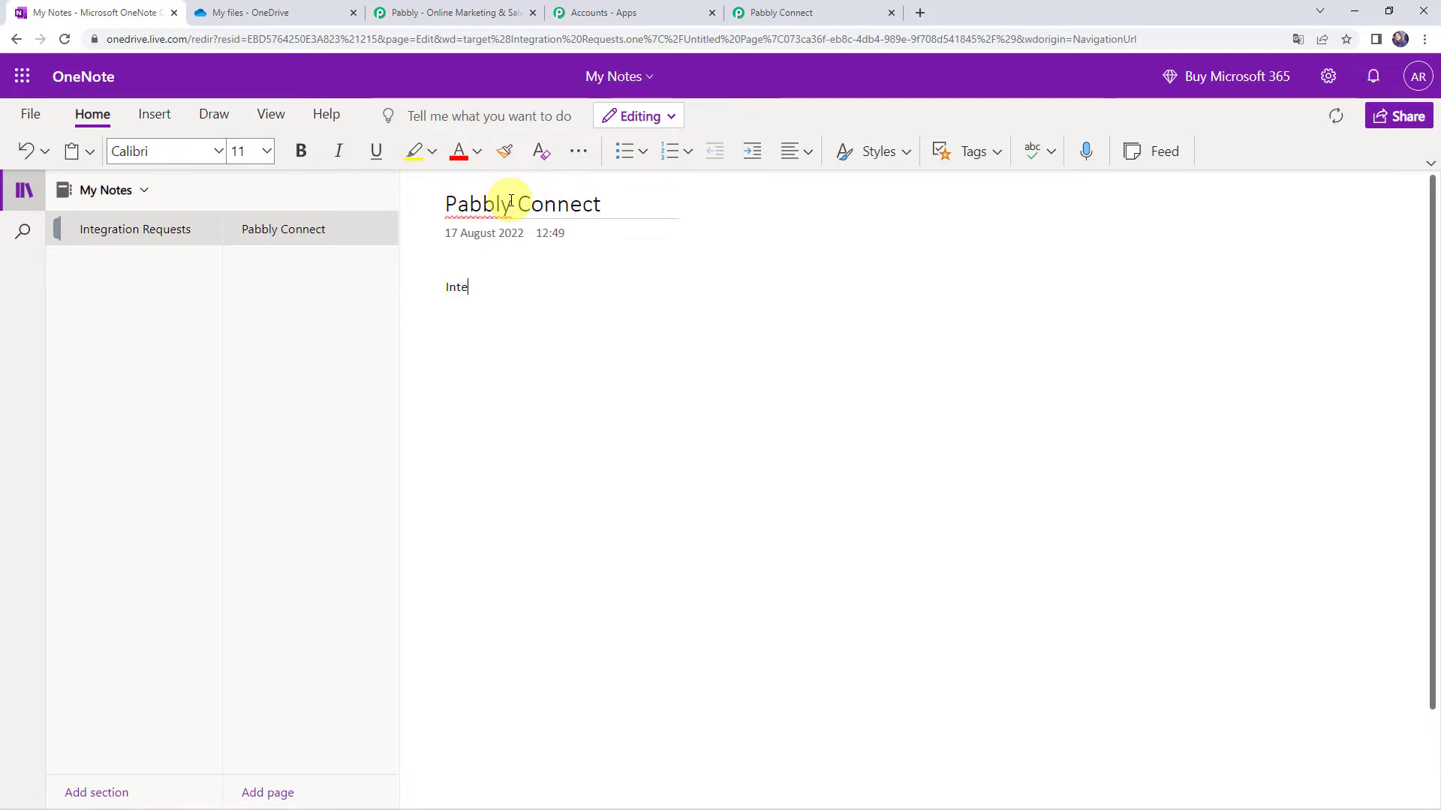
- Write "Integration between facebook and Gmail is required" as the first line of the page's body
{"action": "type", "text": "Integration be"}
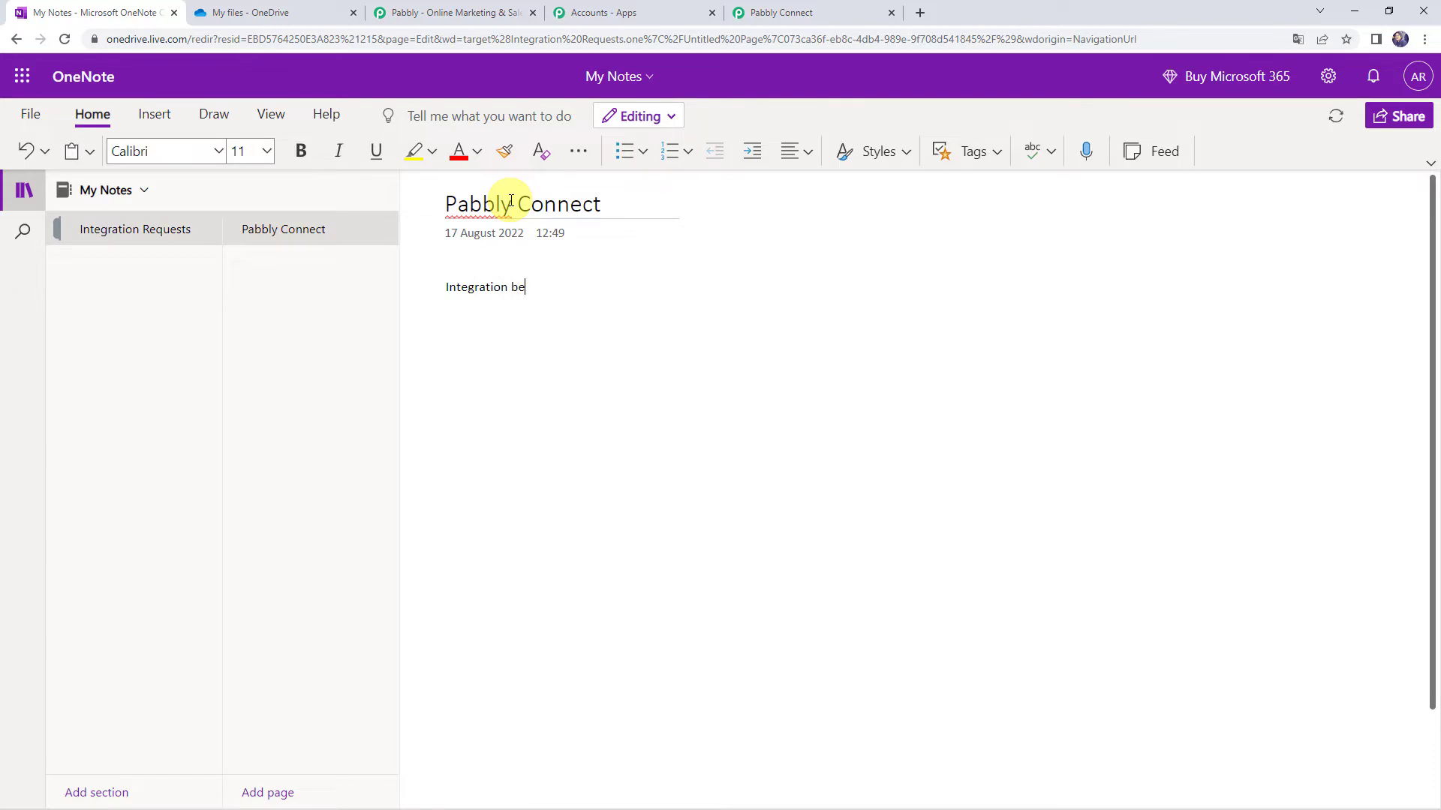
{"action": "type", "text": "tween "}
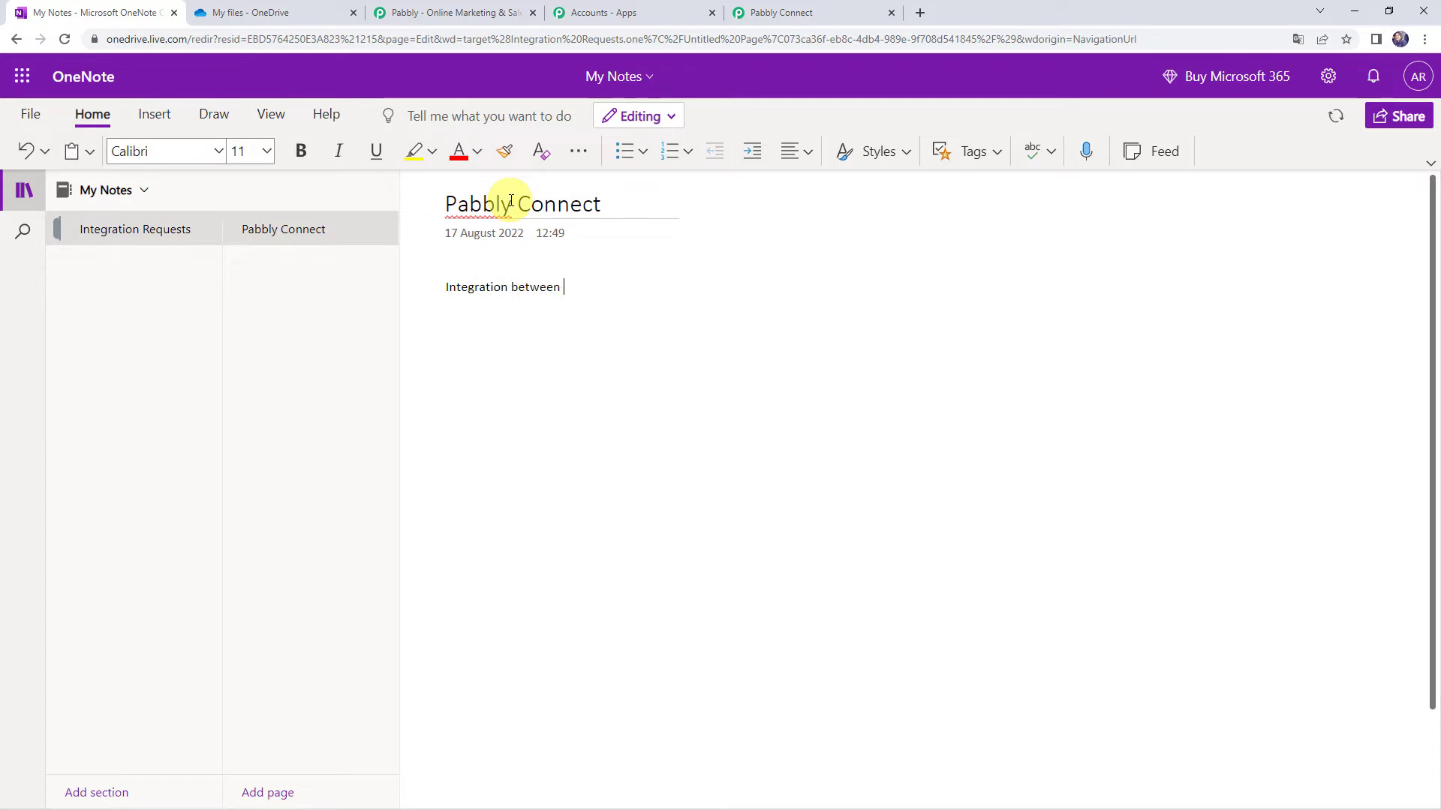
{"action": "type", "text": "facebook an"}
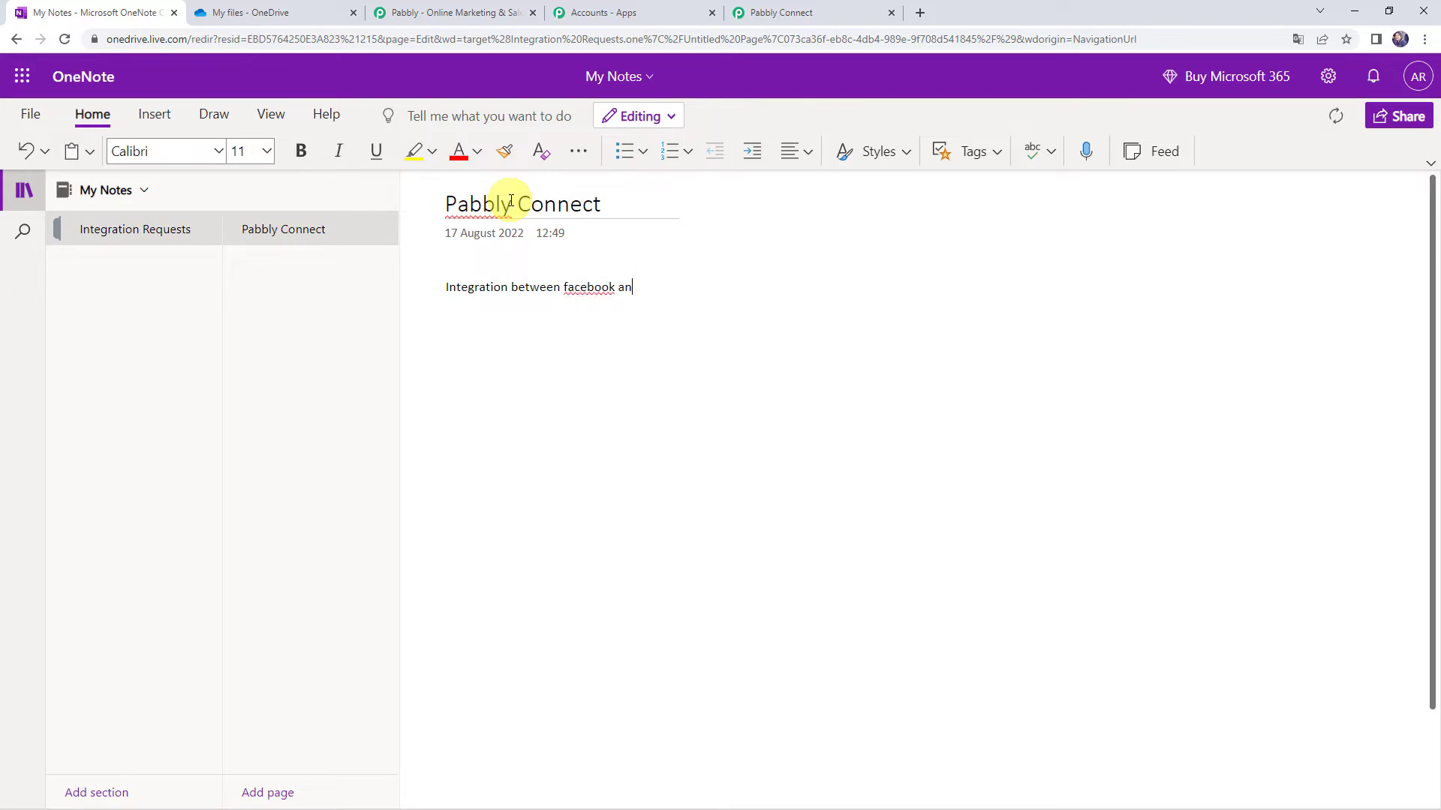
{"action": "type", "text": "d Gmail is requir"}
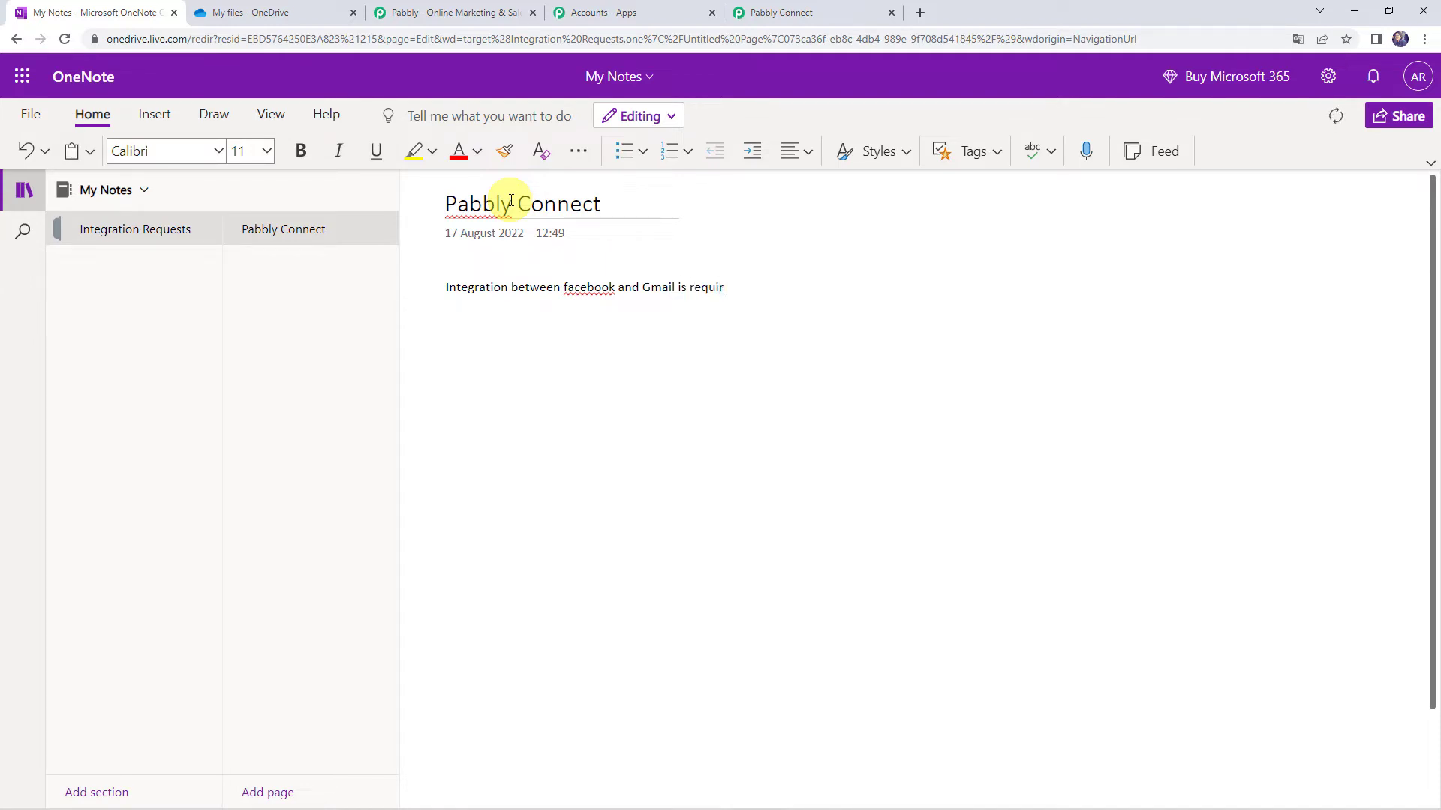
{"action": "type", "text": "es"}
{"action": "key", "text": "BackSpace"}
{"action": "type", "text": "d "}
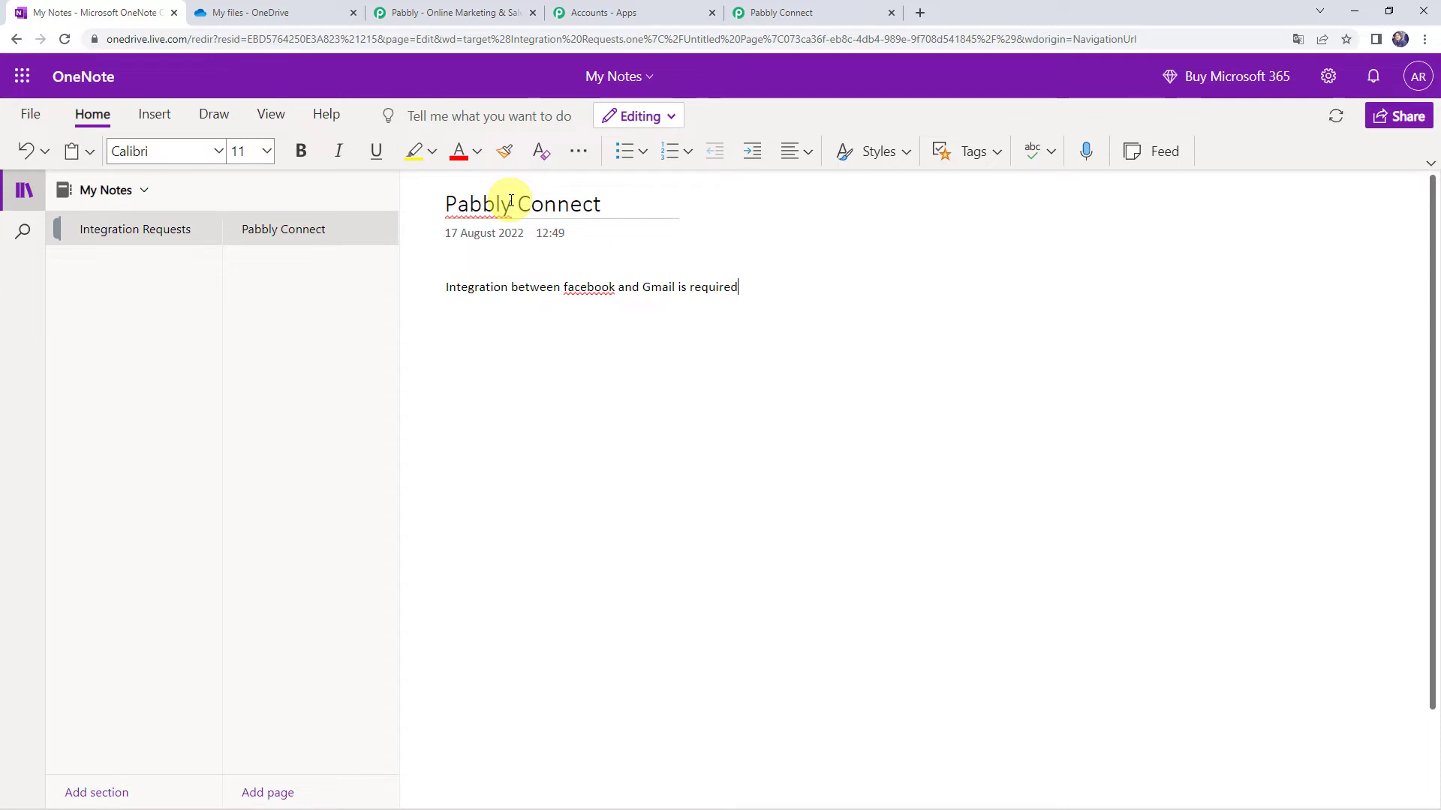
- Add a second body line reading "Integration between Google sheets and WhatsApp is required."
{"action": "type", "text": "Integration "}
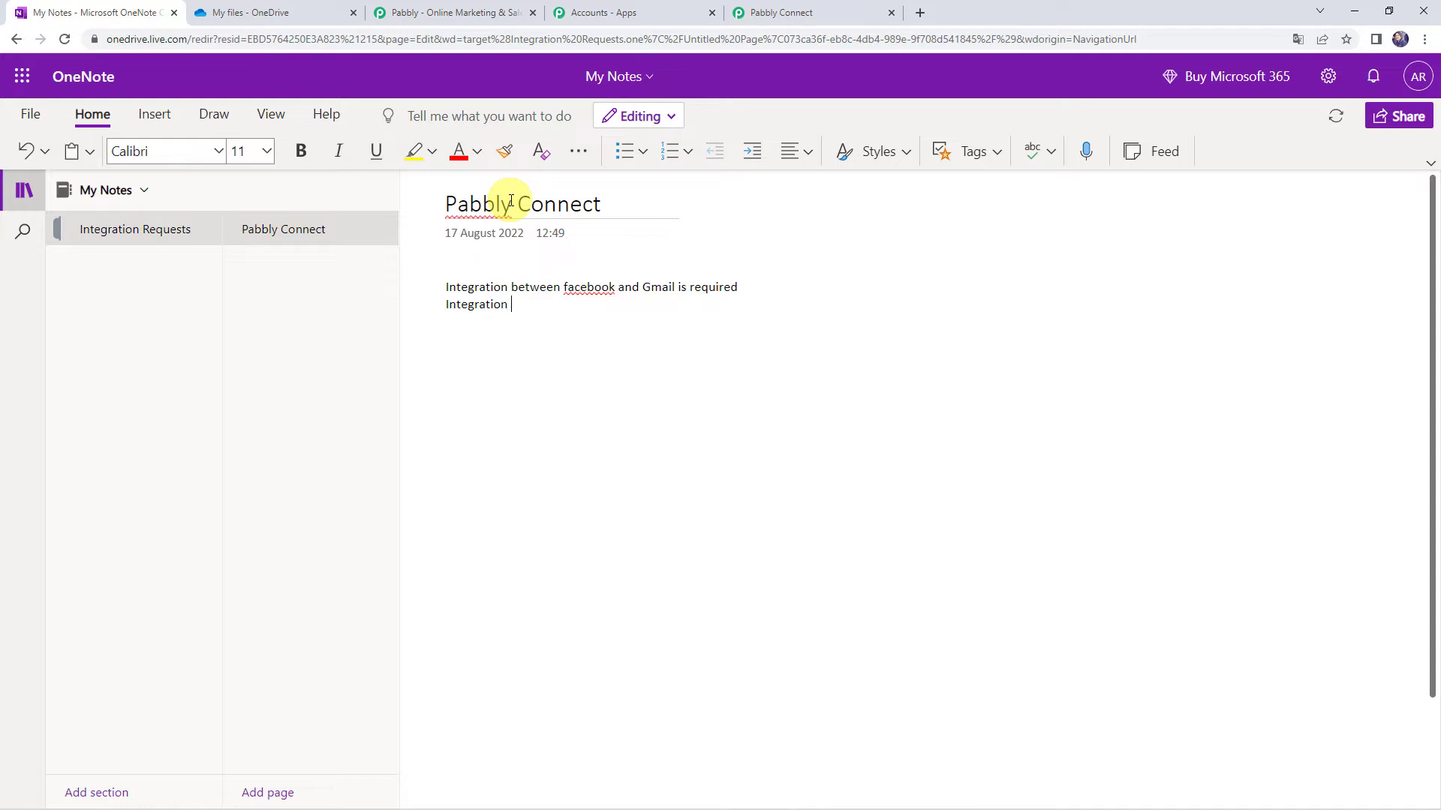
{"action": "type", "text": "between"}
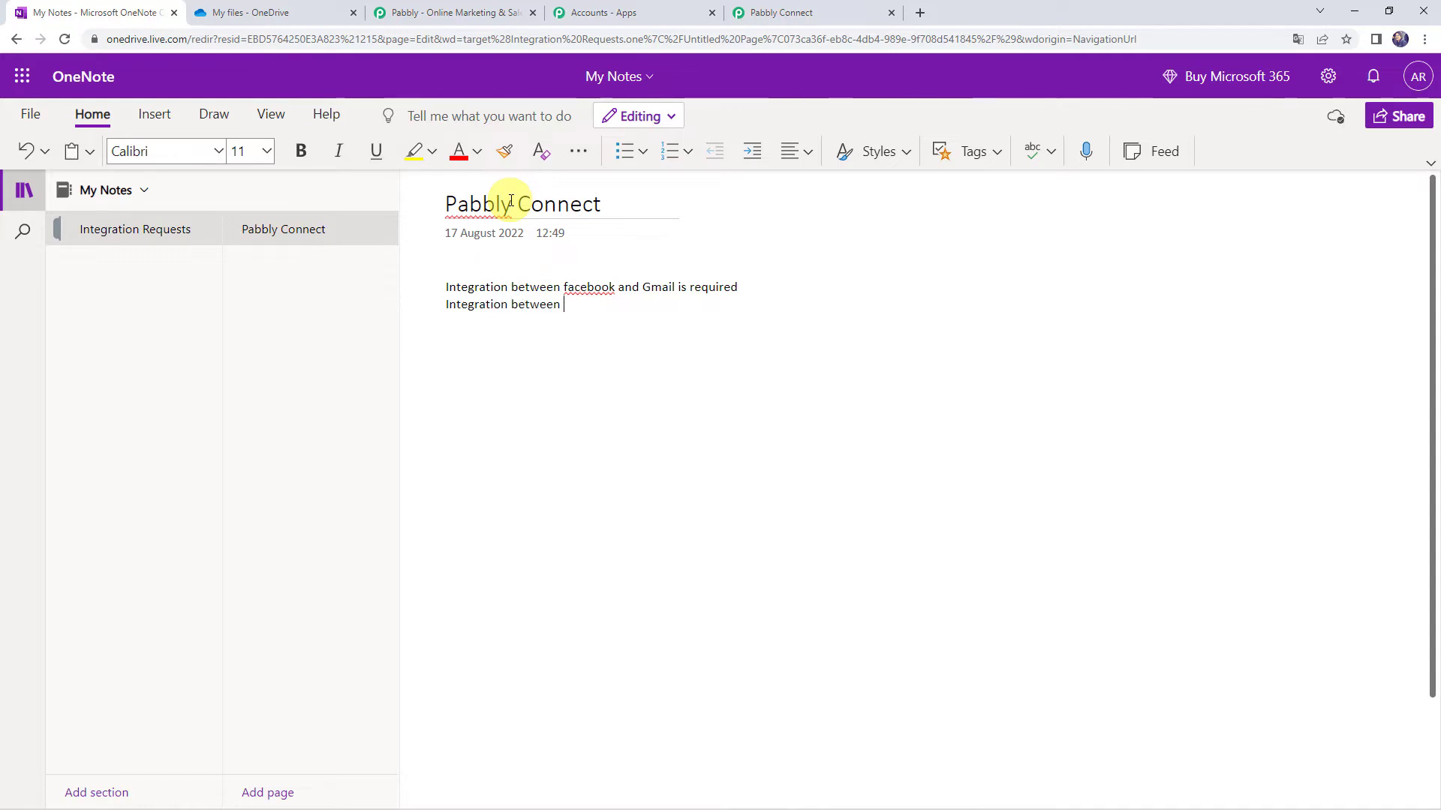
{"action": "type", "text": "Google sheets"}
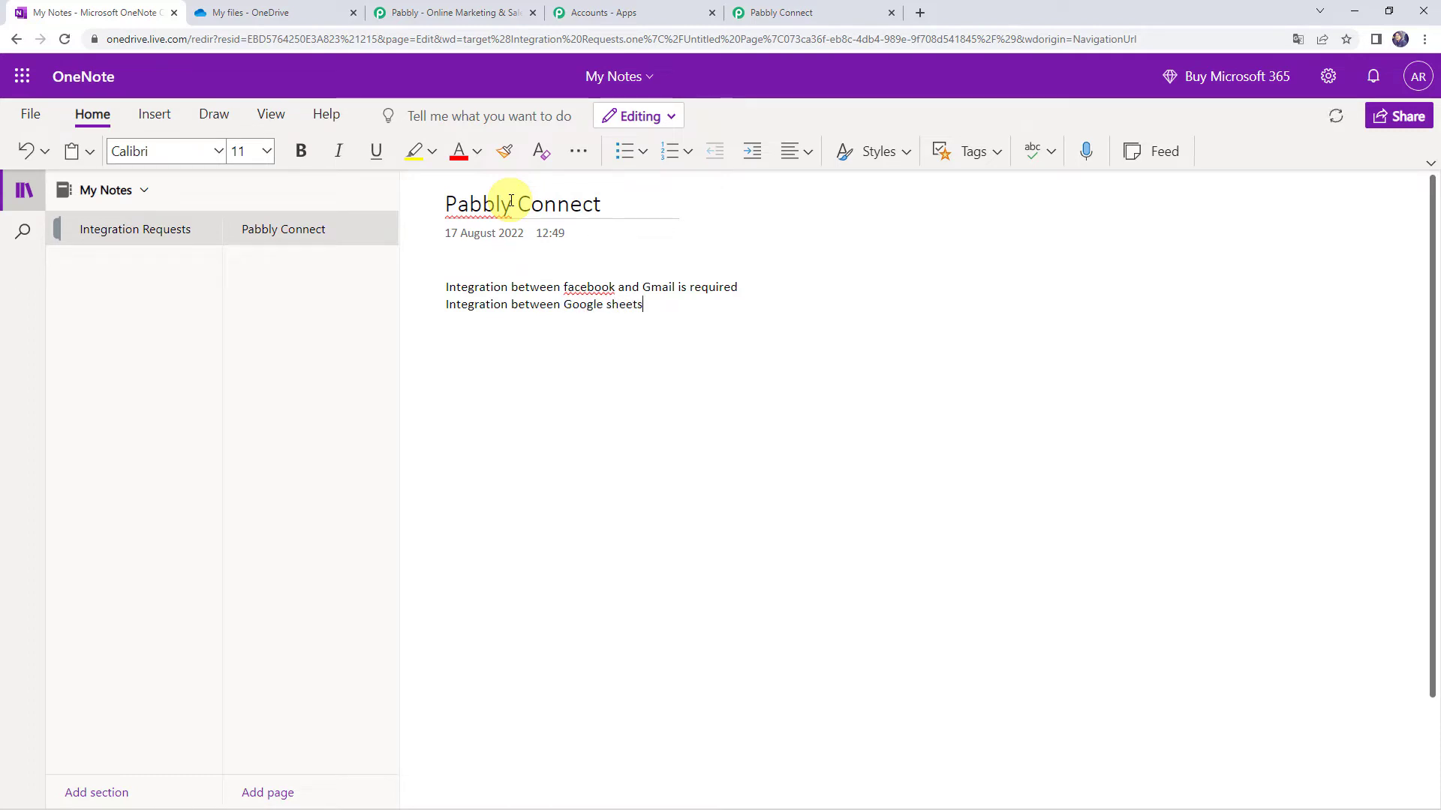
{"action": "type", "text": " ab"}
{"action": "key", "text": "BackSpace"}
{"action": "key", "text": "BackSpace"}
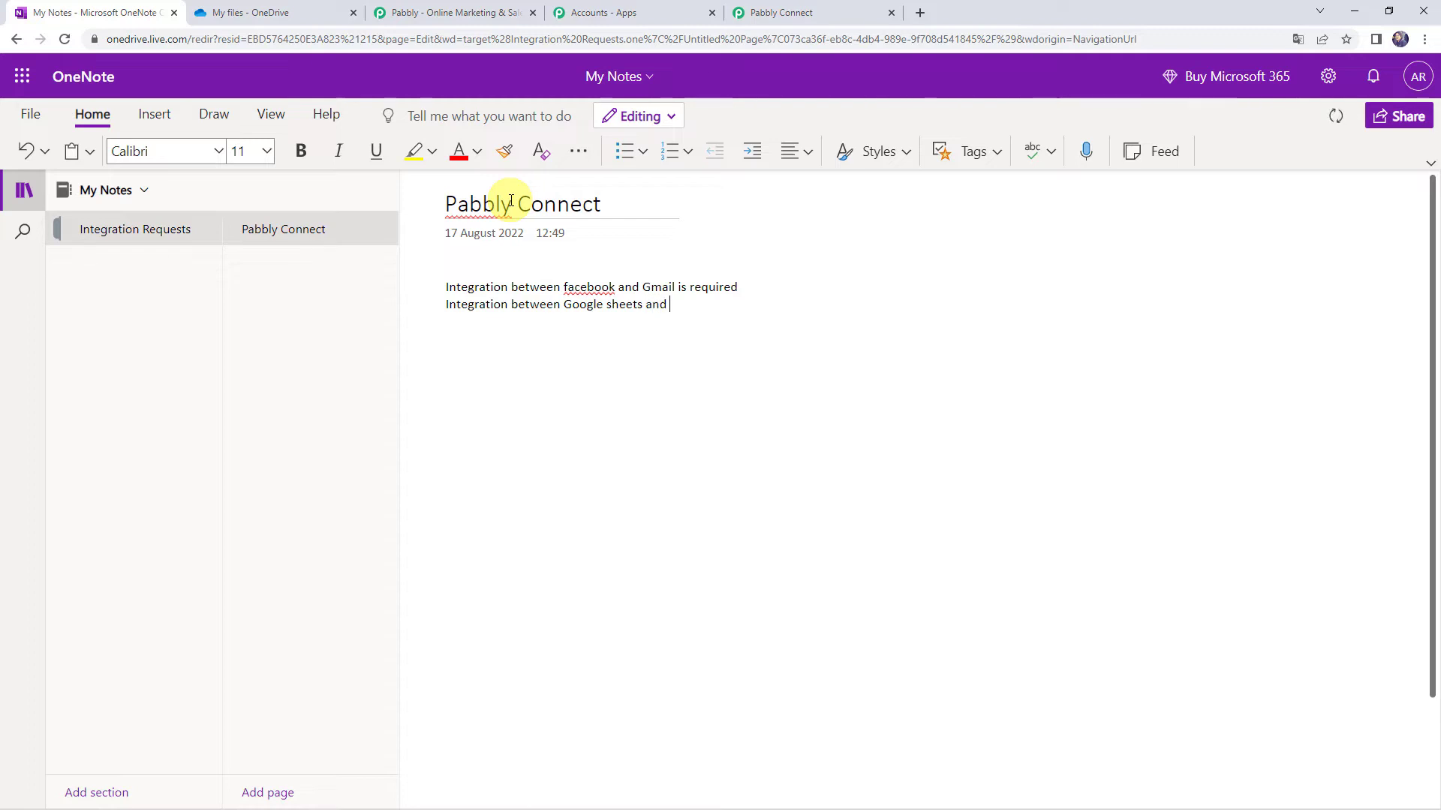
{"action": "type", "text": "nd WhatsApp is required."}
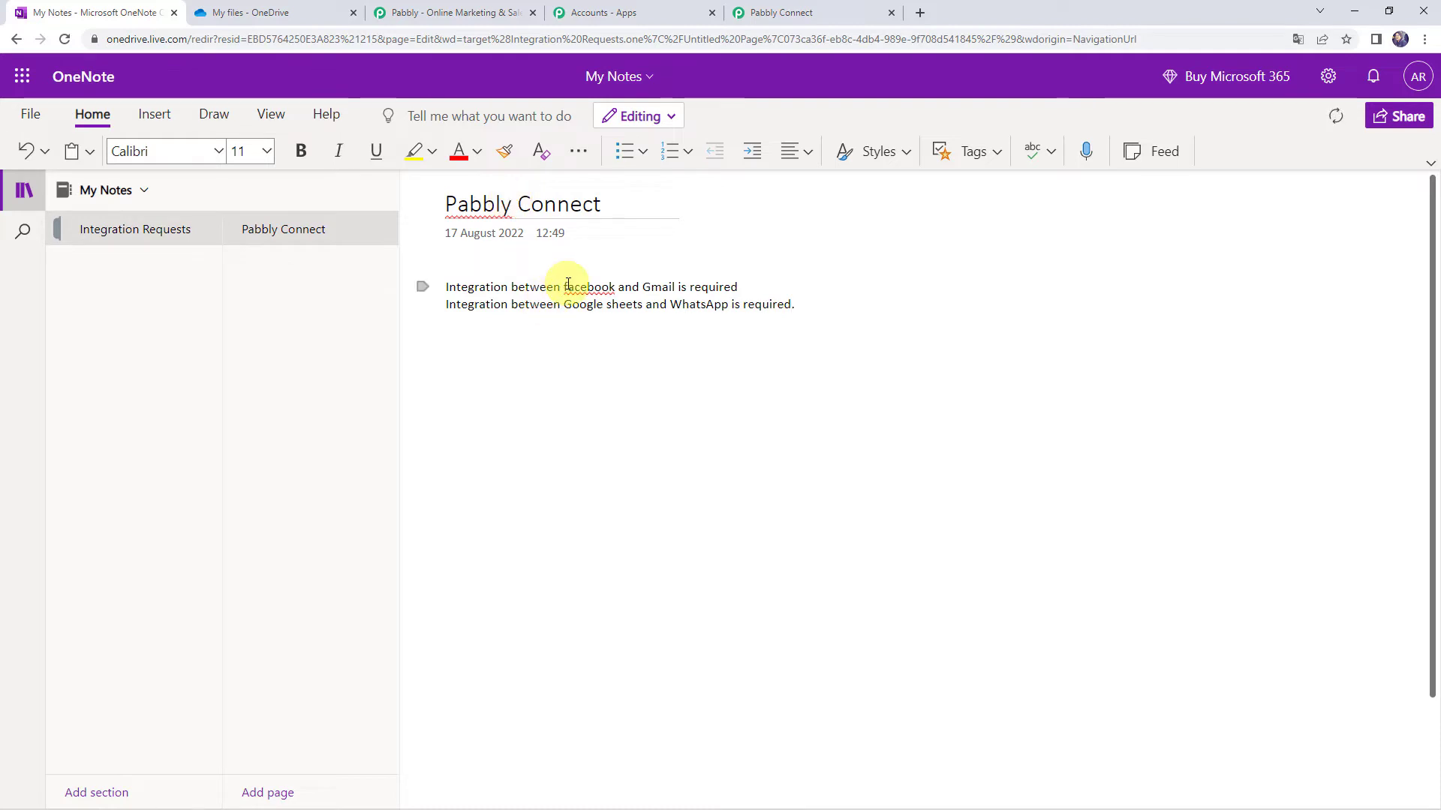
- Capitalize "Facebook" in the first body line and end that line with a period
{"action": "key", "text": "BackSpace"}
{"action": "type", "text": "F"}
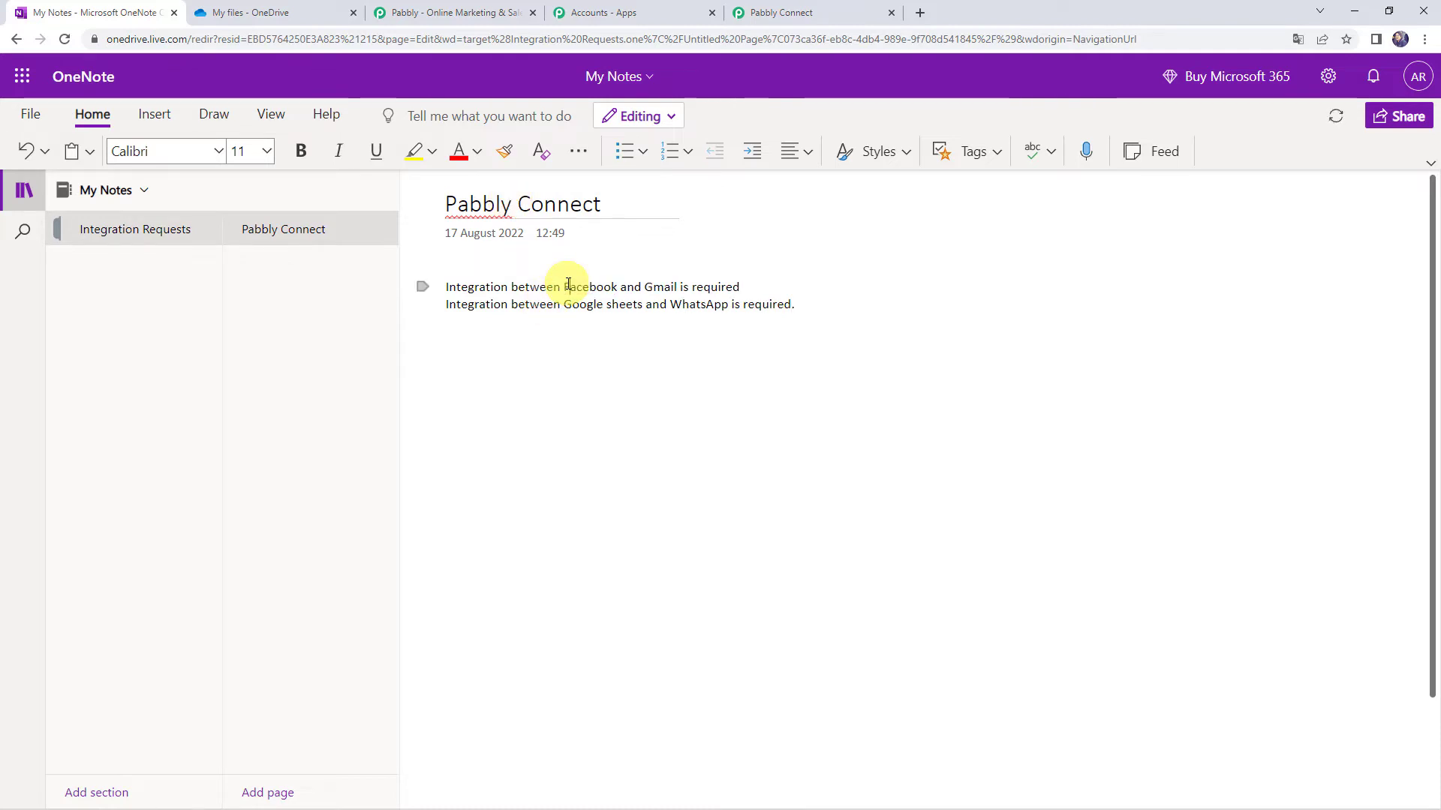
{"action": "left_click", "coordinate": [756, 282]}
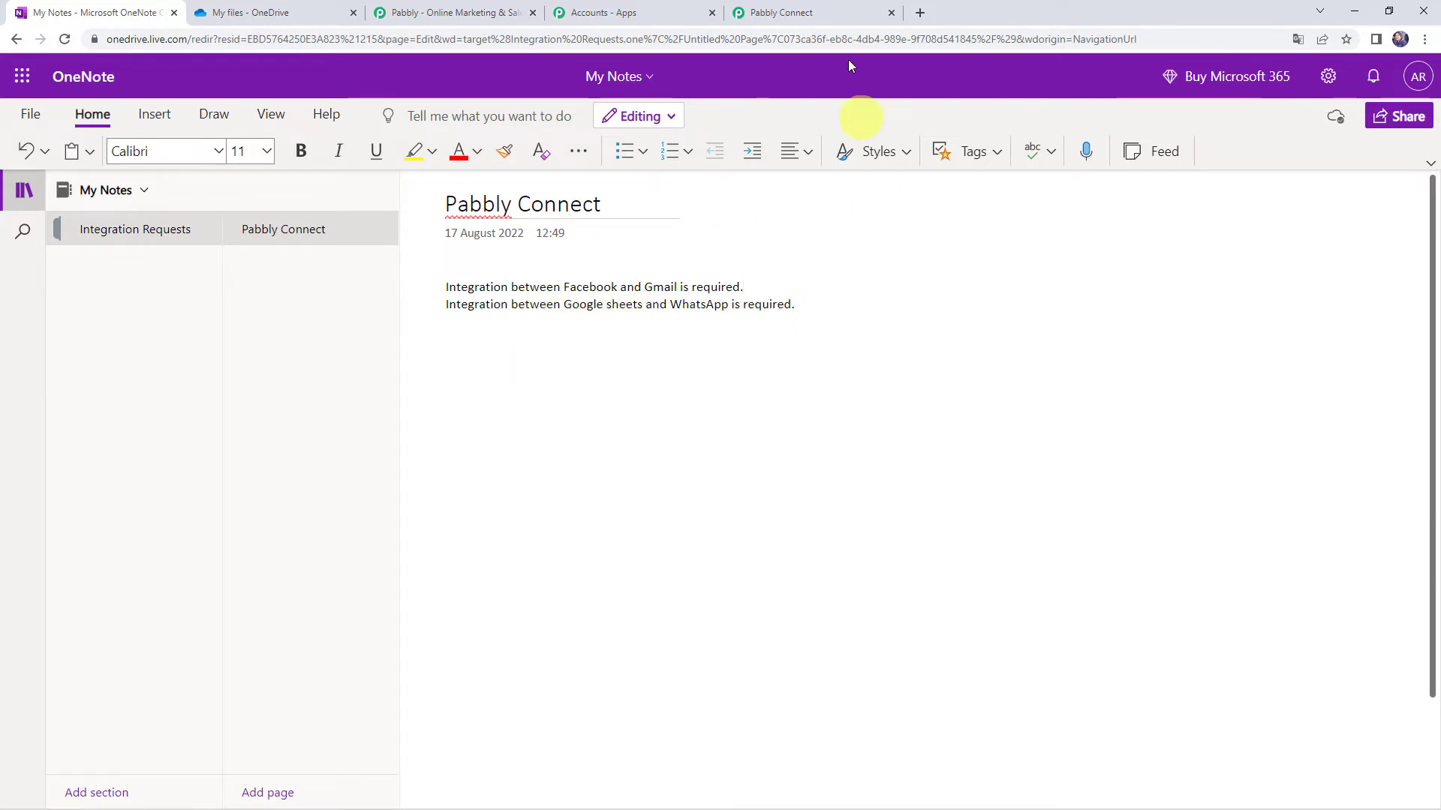
- Switch to Pabbly Connect, save the OneNote trigger and send its test request
{"action": "left_click", "coordinate": [811, 13]}
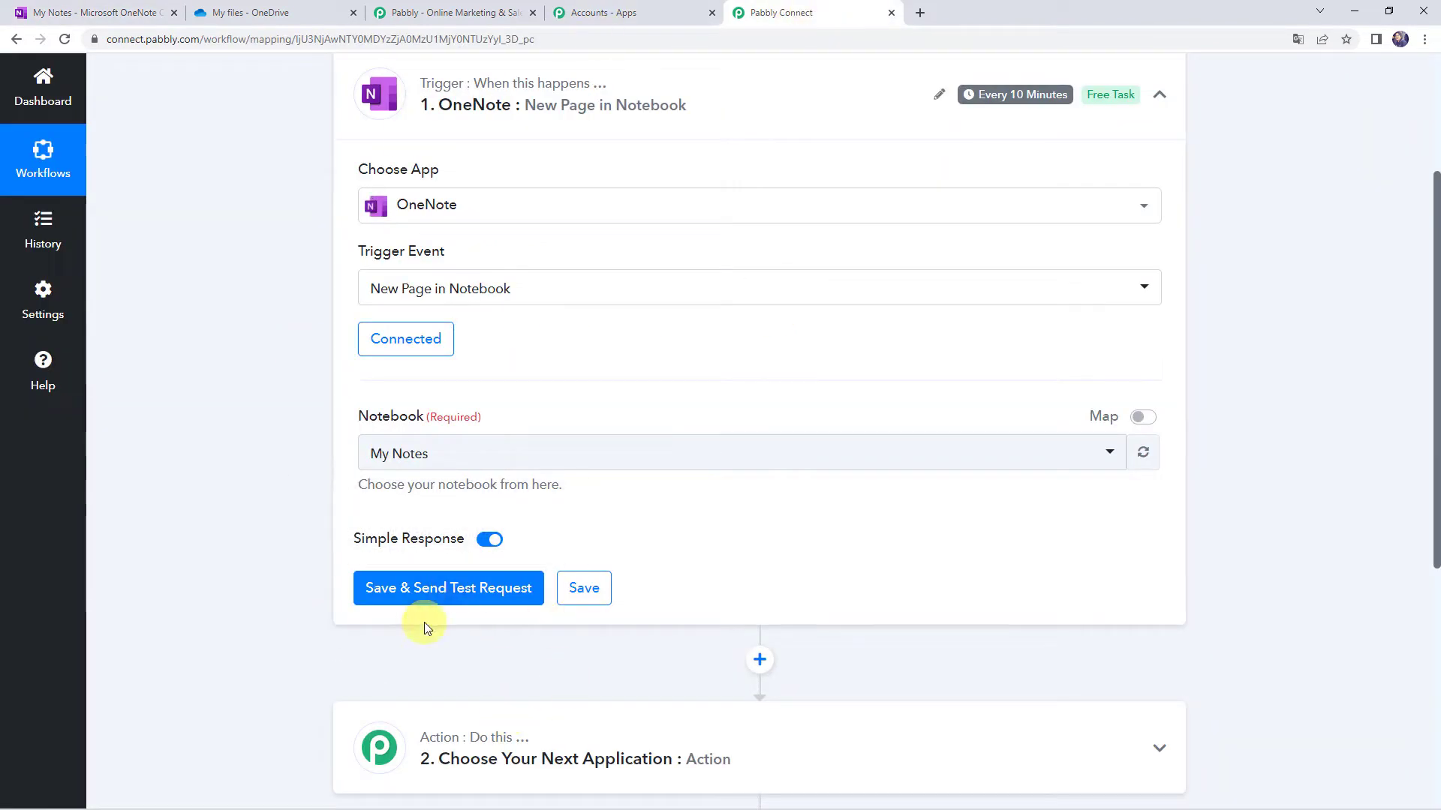
{"action": "left_click", "coordinate": [434, 597]}
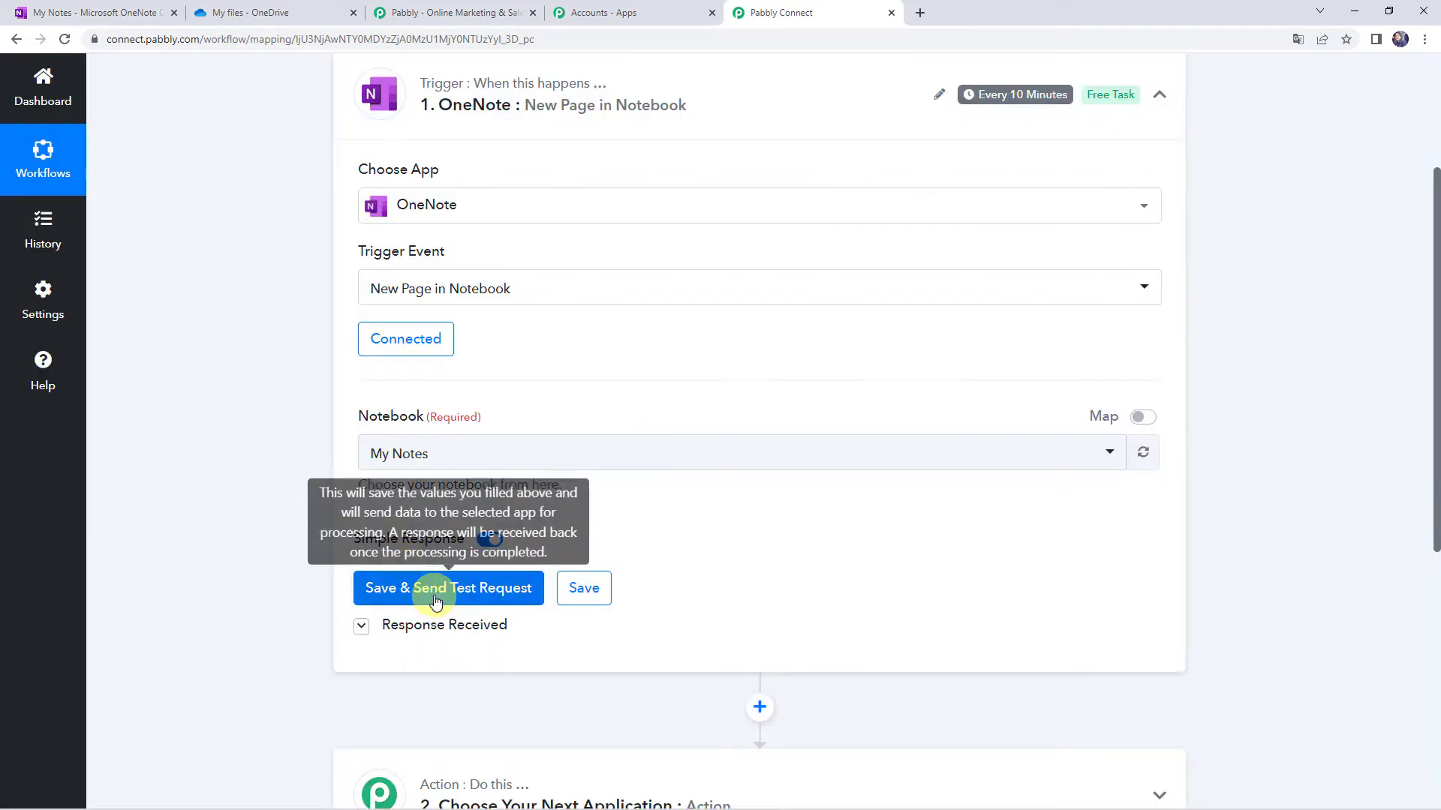
{"action": "scroll", "coordinate": [268, 510], "scroll_direction": "down", "scroll_amount": 5}
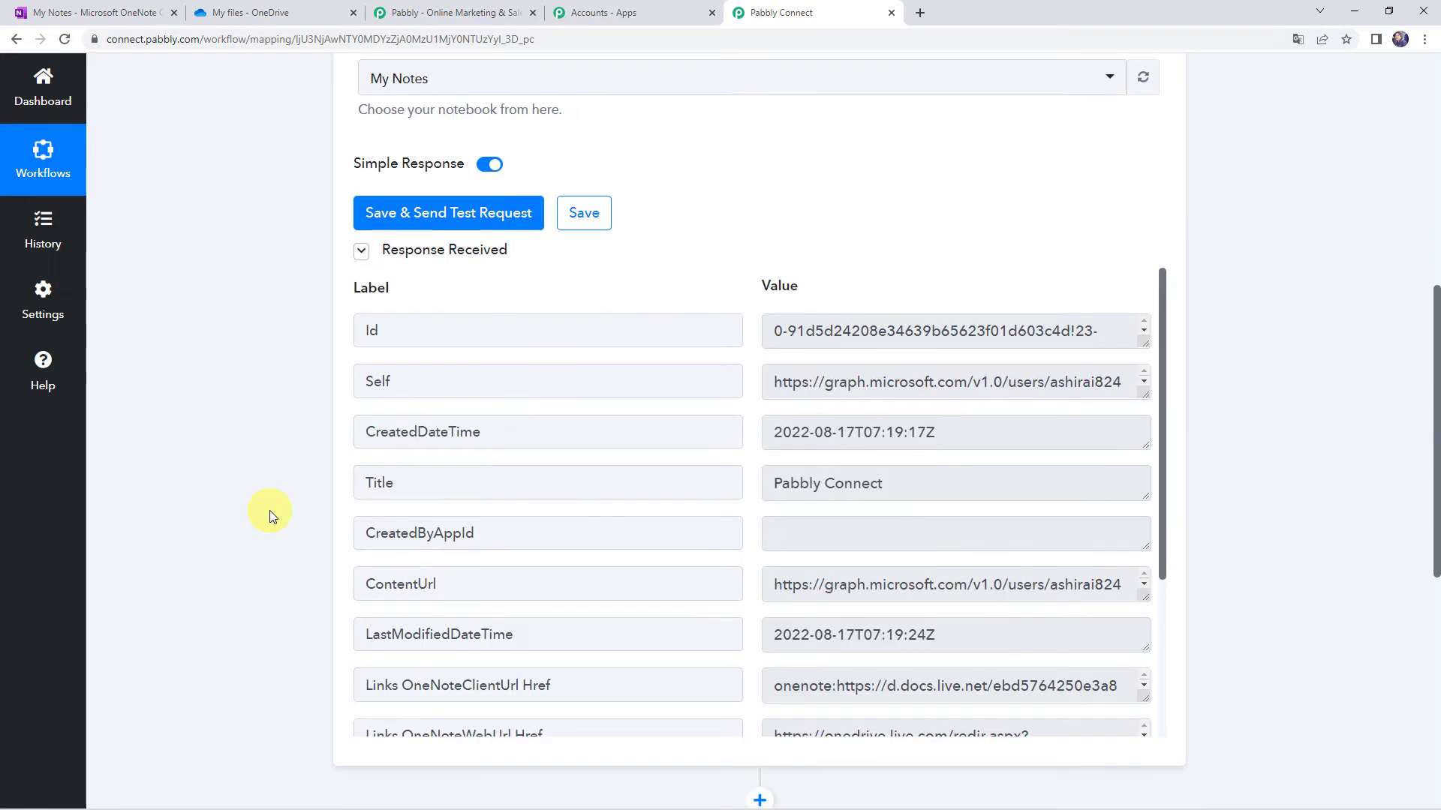
- Compare the Title value in the trigger response with the page title in OneNote
{"action": "left_click", "coordinate": [401, 487]}
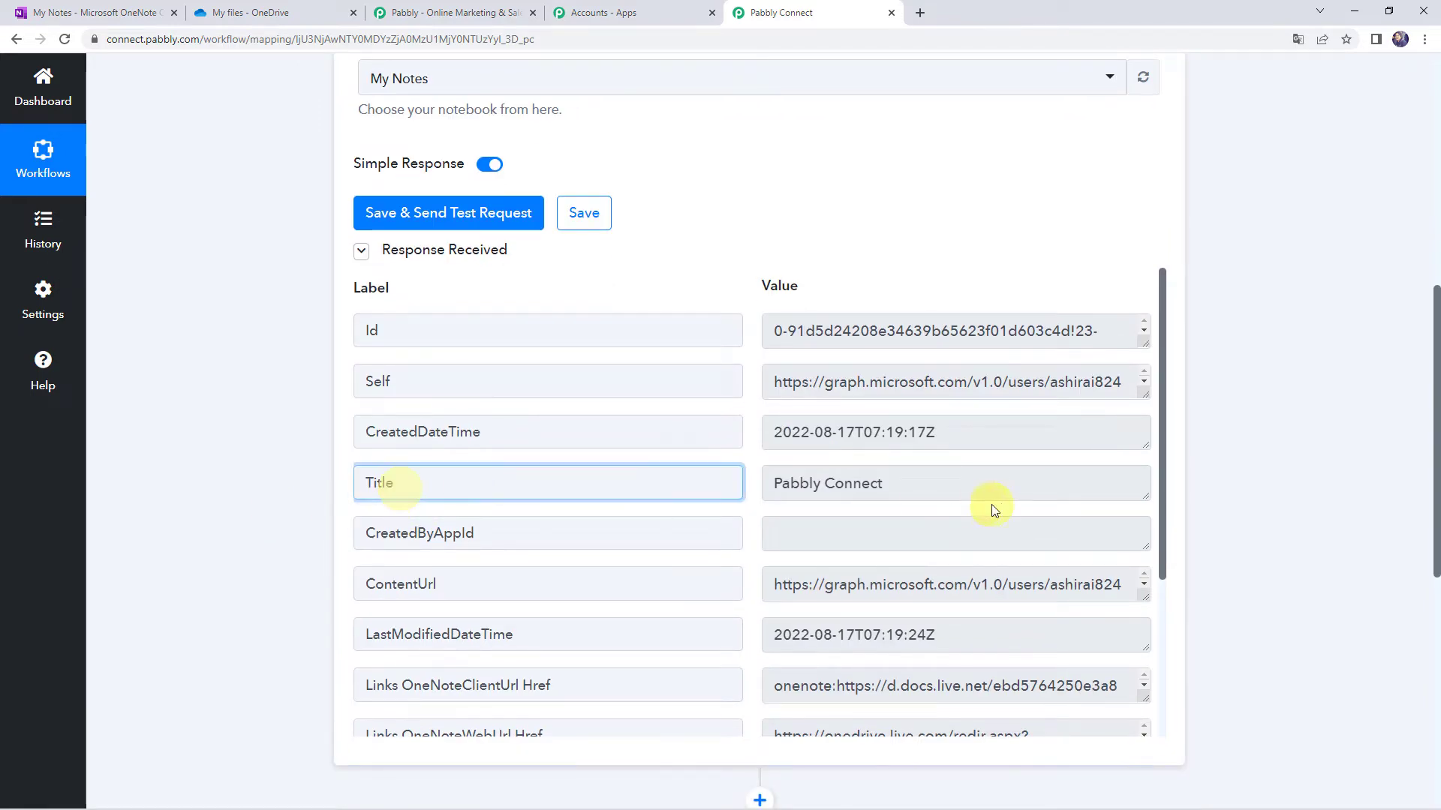
{"action": "left_click_drag", "start_coordinate": [969, 488], "coordinate": [640, 480]}
{"action": "key", "text": "ctrl+1"}
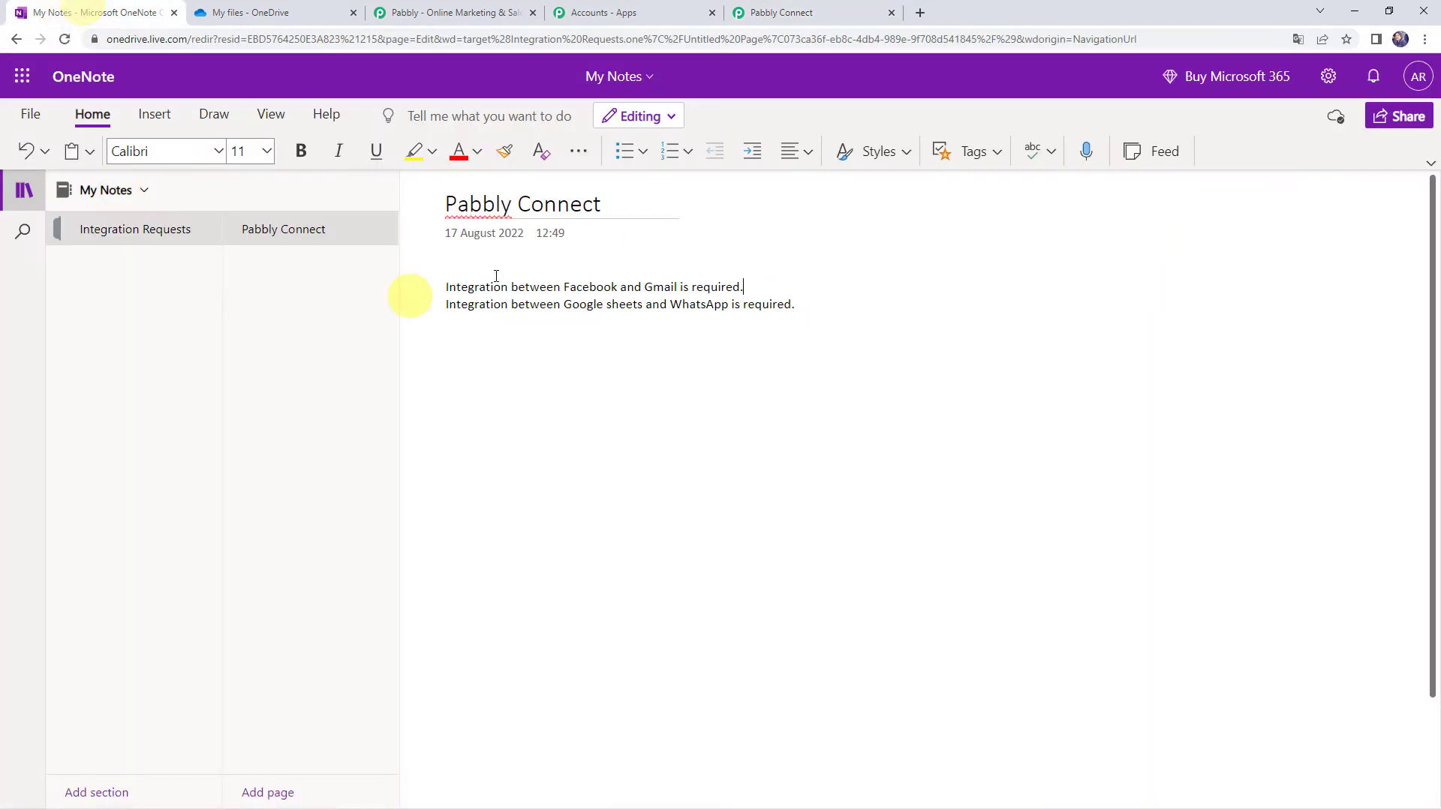
{"action": "left_click_drag", "start_coordinate": [633, 200], "coordinate": [409, 198]}
{"action": "left_click", "coordinate": [781, 12]}
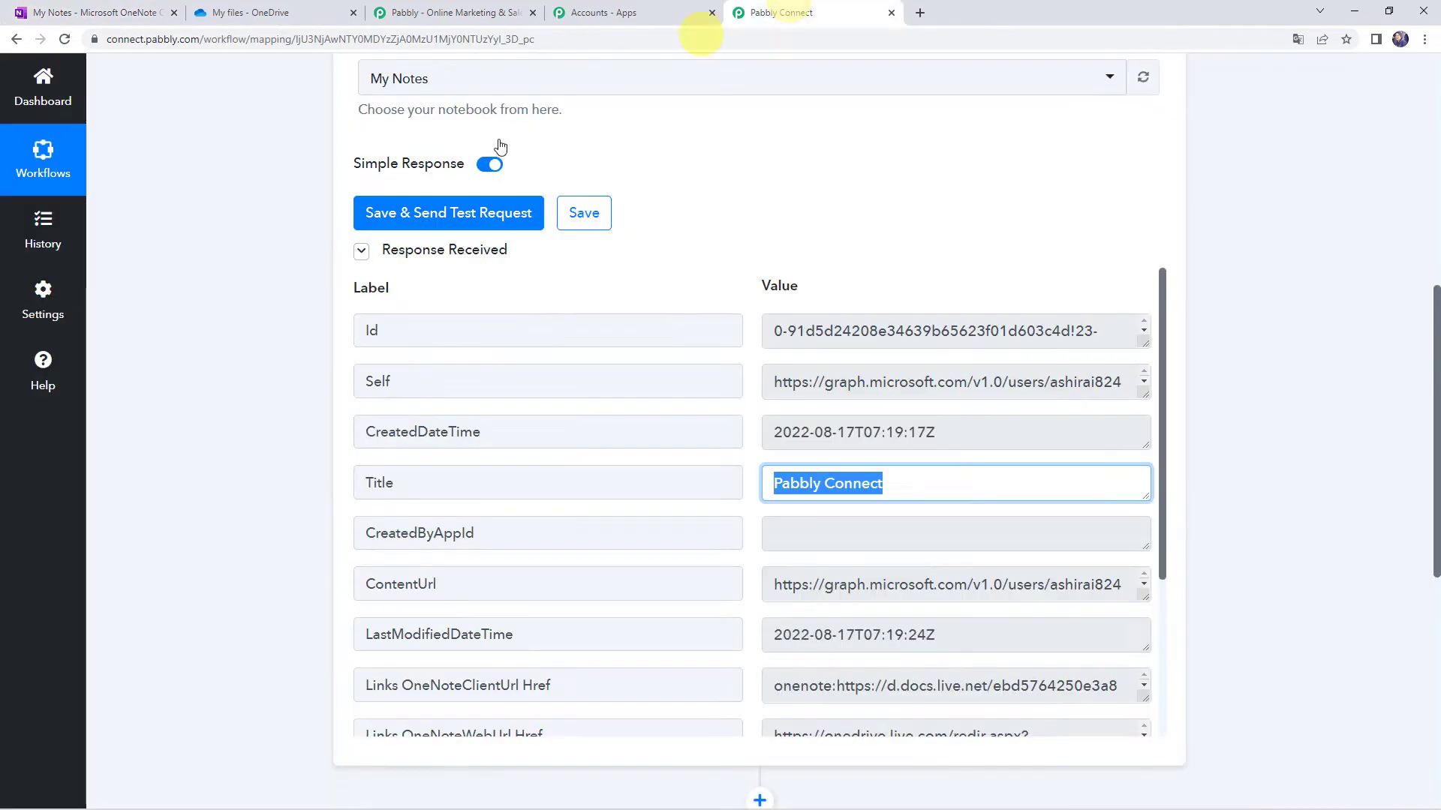
- Compare the response's ParentSection DisplayName with the section name in OneNote, and review the remaining response fields in Pabbly Connect
{"action": "scroll", "coordinate": [289, 424], "scroll_direction": "down", "scroll_amount": 1}
{"action": "scroll", "coordinate": [587, 447], "scroll_direction": "down", "scroll_amount": 3}
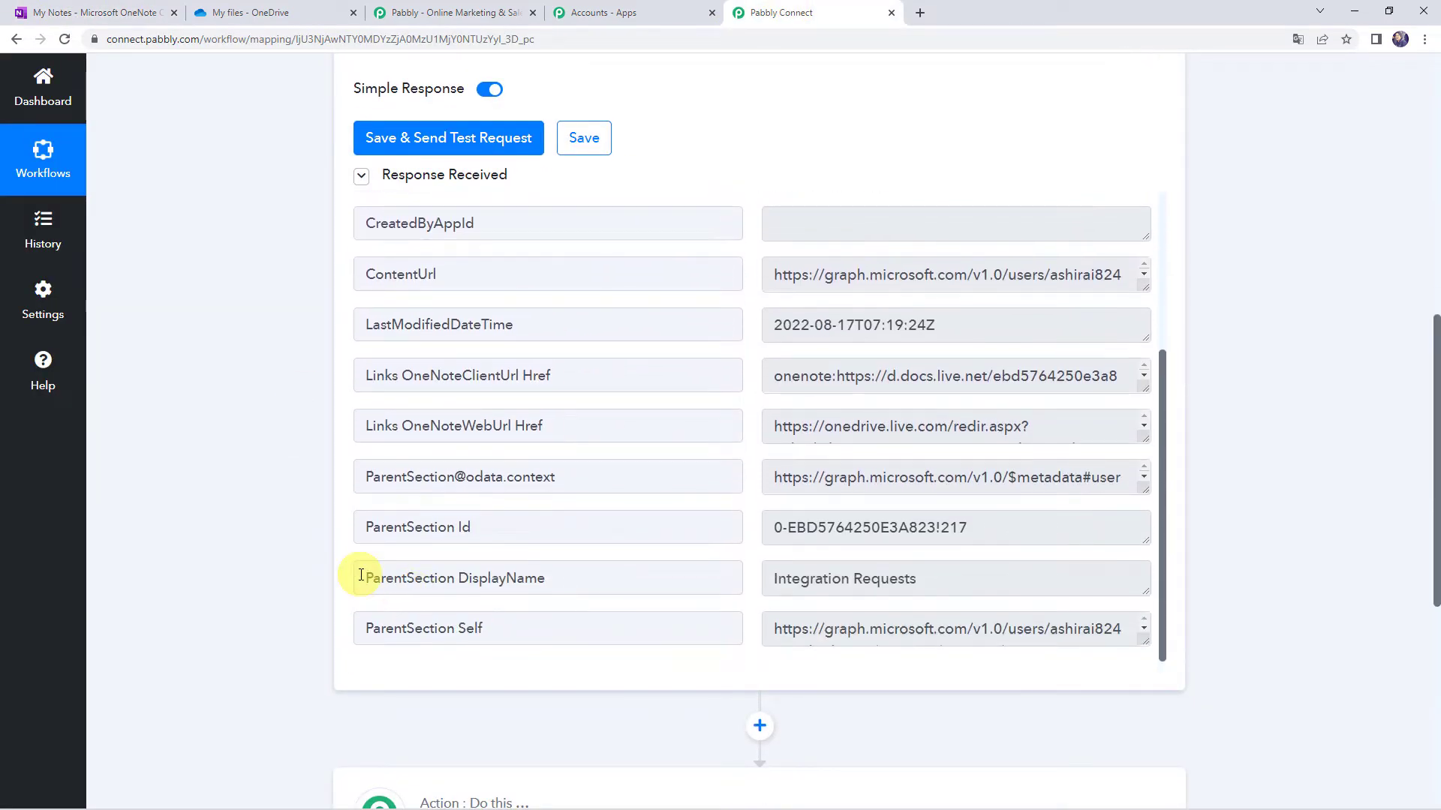
{"action": "left_click_drag", "start_coordinate": [363, 579], "coordinate": [545, 579]}
{"action": "triple_click", "coordinate": [950, 590]}
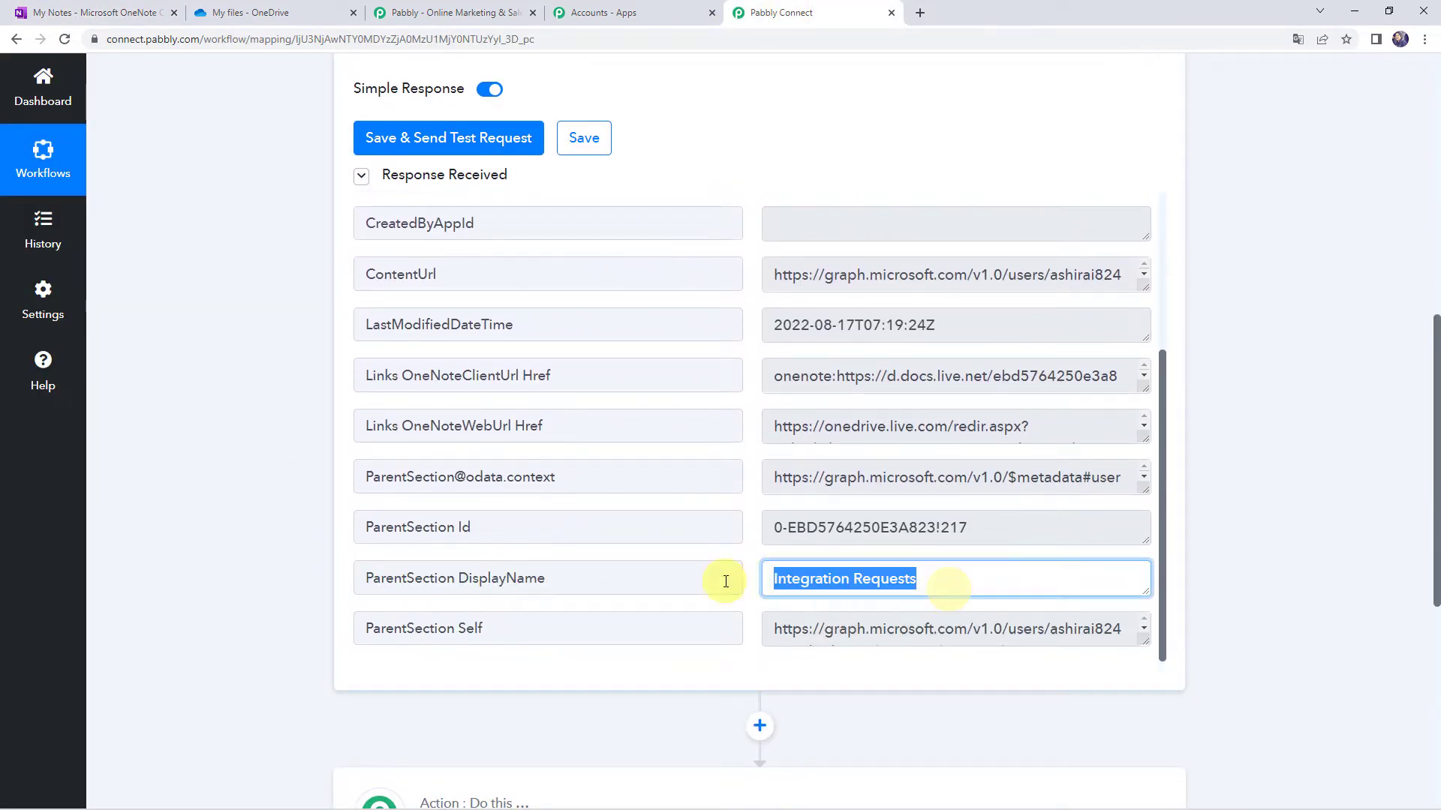
{"action": "left_click", "coordinate": [101, 12]}
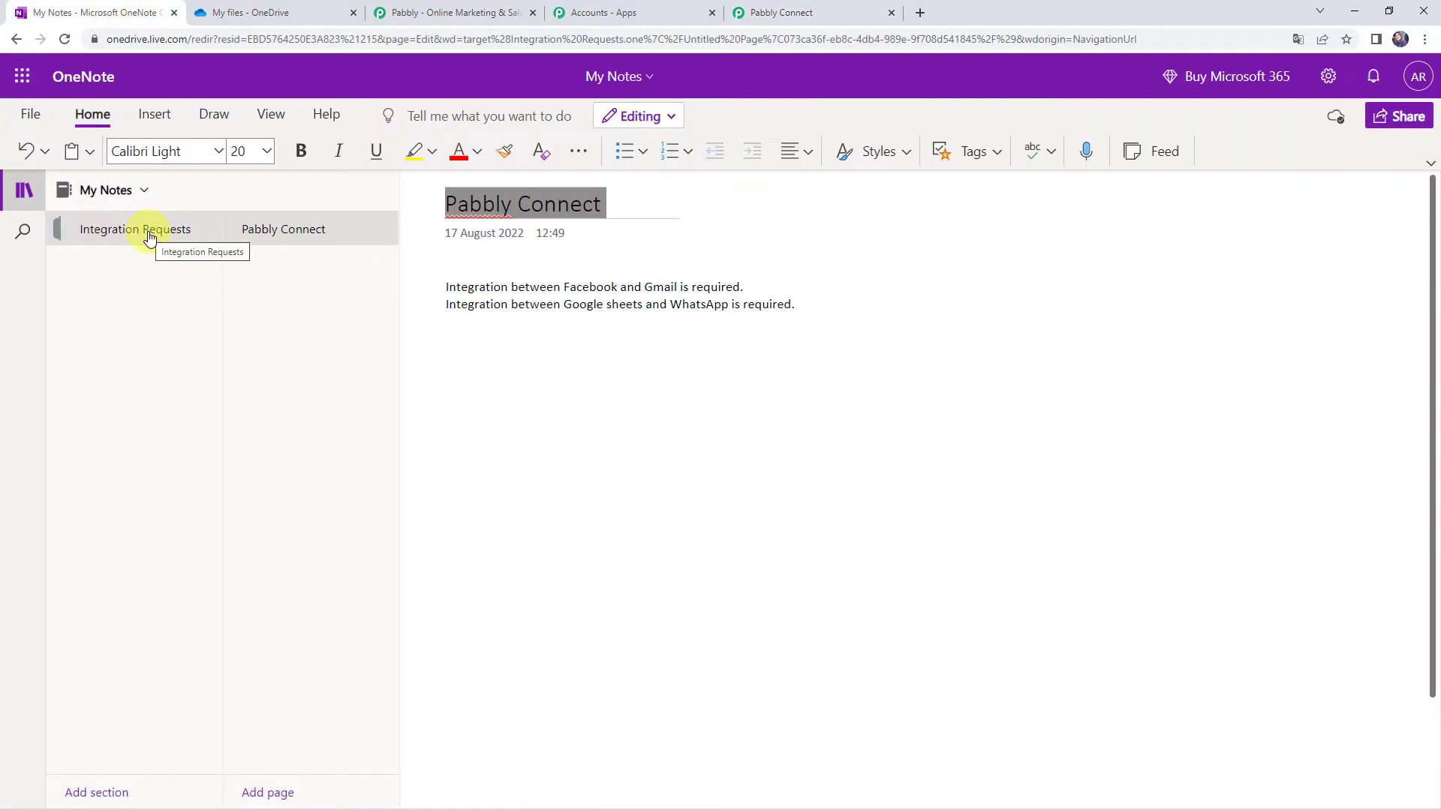
{"action": "left_click", "coordinate": [812, 12]}
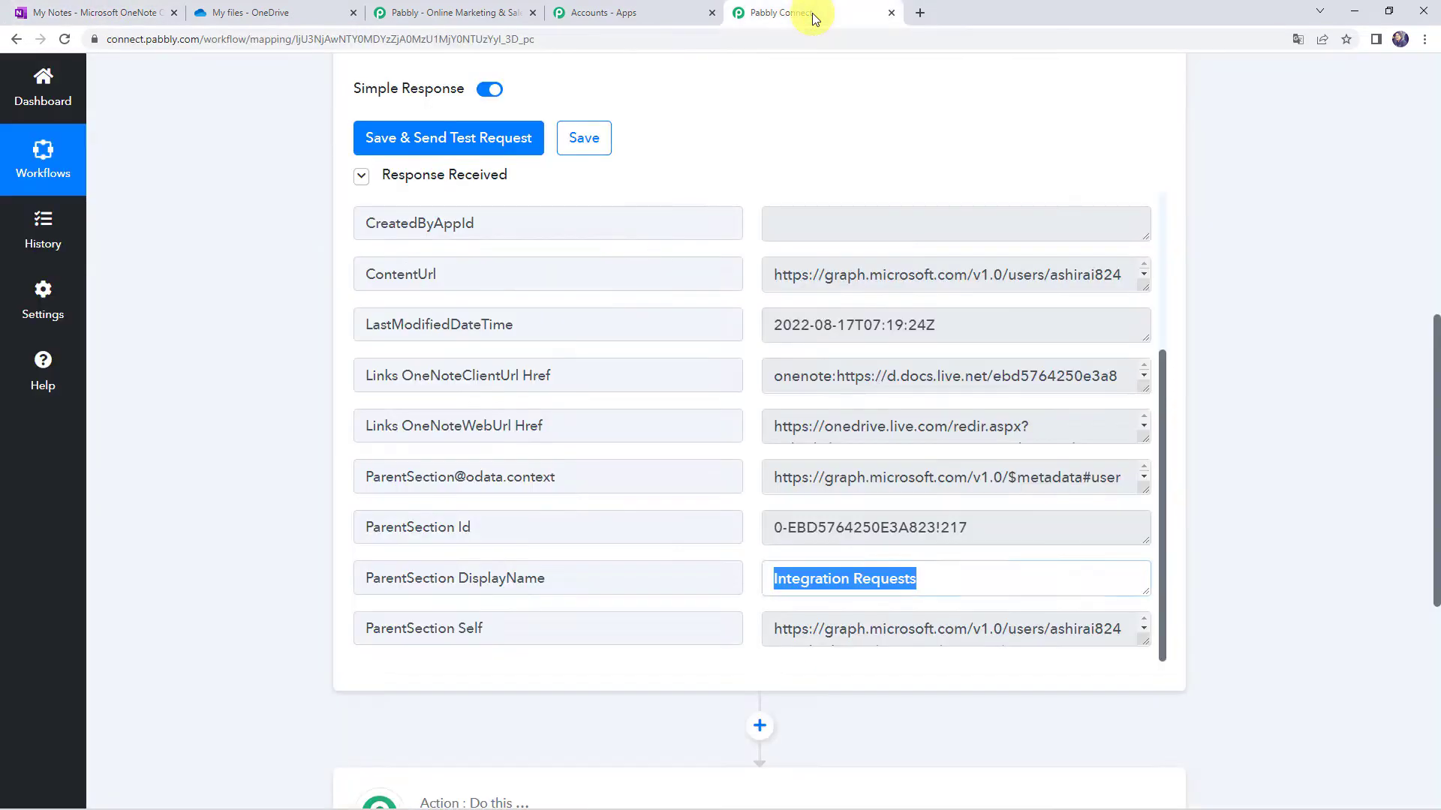
{"action": "scroll", "coordinate": [580, 498], "scroll_direction": "down", "scroll_amount": 3}
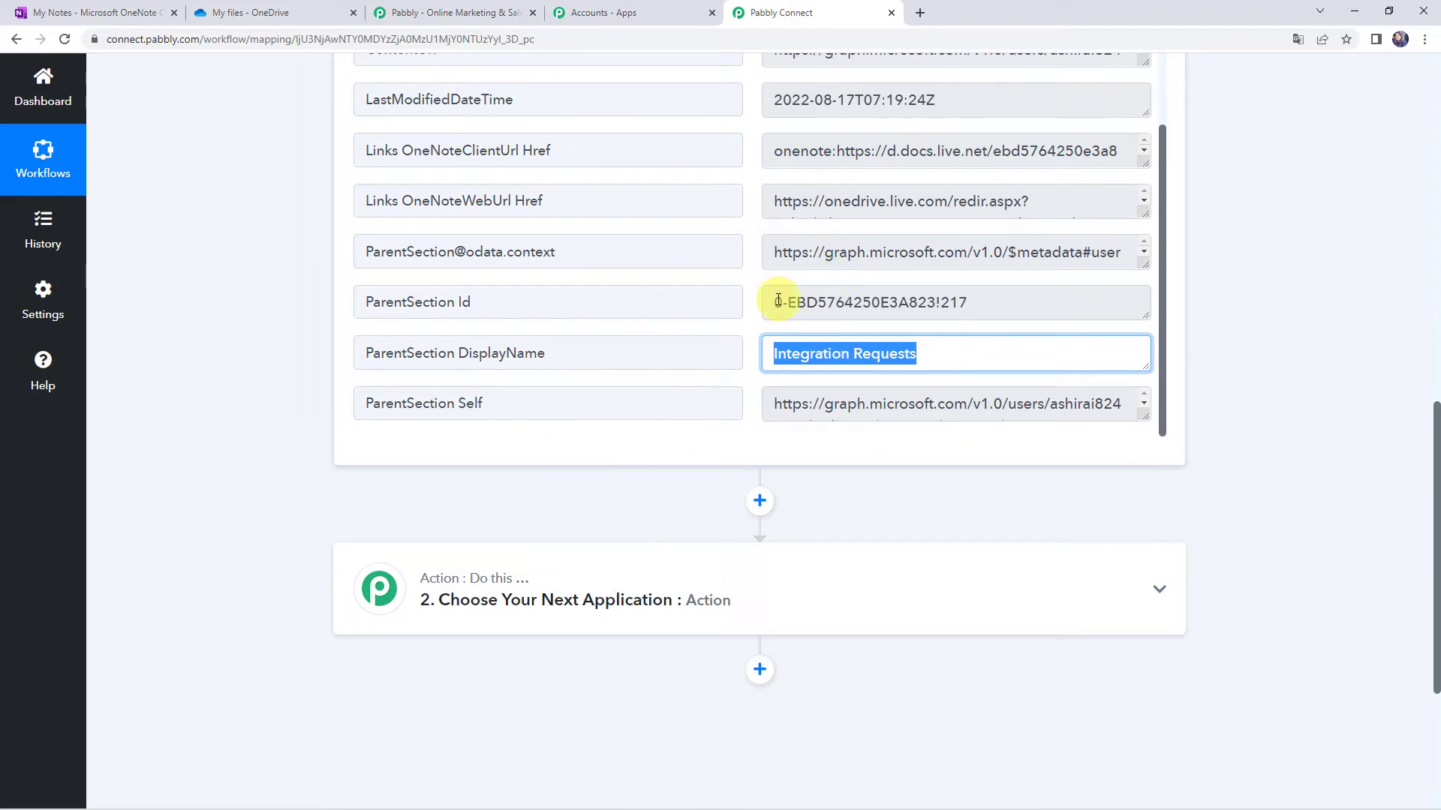
{"action": "scroll", "coordinate": [205, 245], "scroll_direction": "up", "scroll_amount": 2}
{"action": "scroll", "coordinate": [839, 332], "scroll_direction": "up", "scroll_amount": 3}
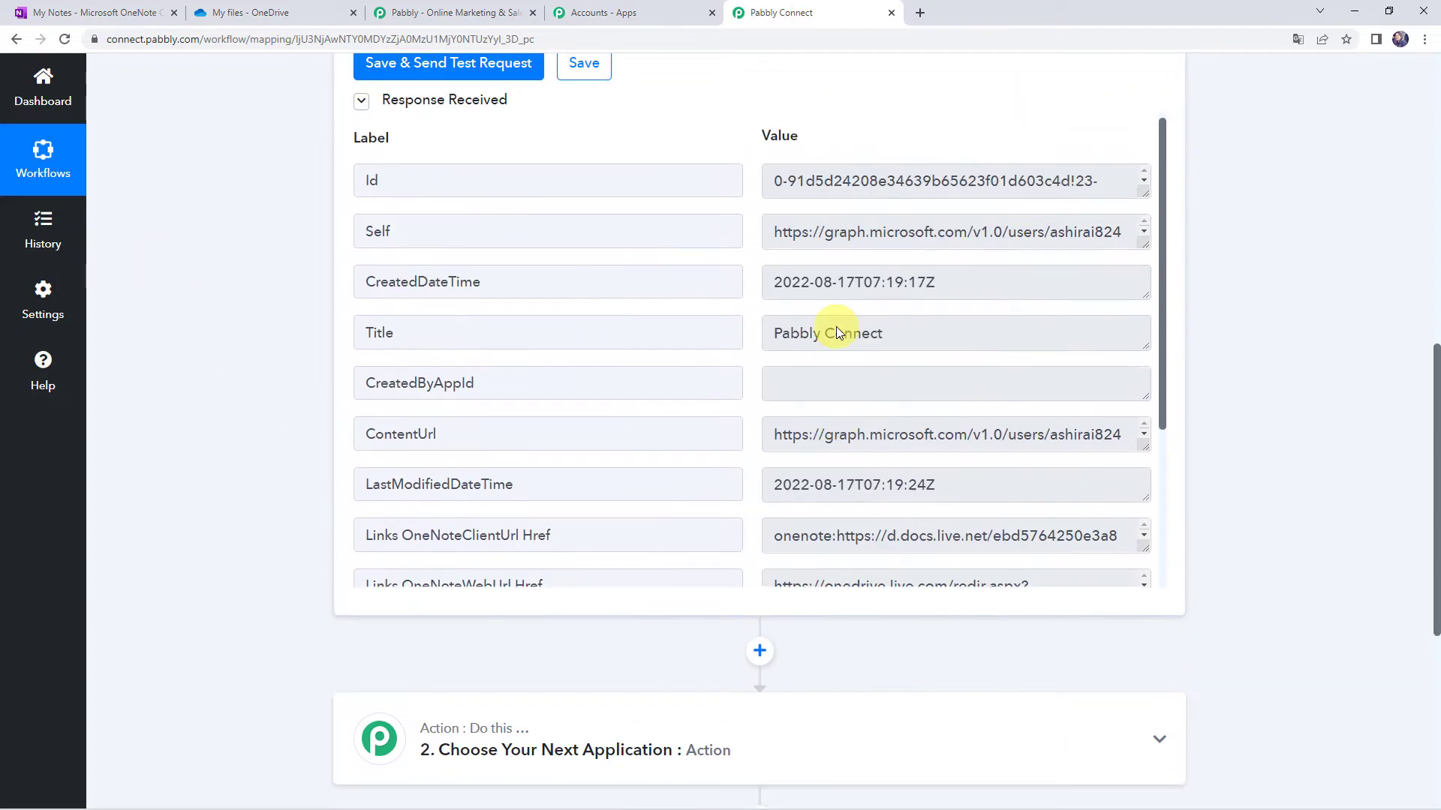
{"action": "scroll", "coordinate": [727, 271], "scroll_direction": "down", "scroll_amount": 3}
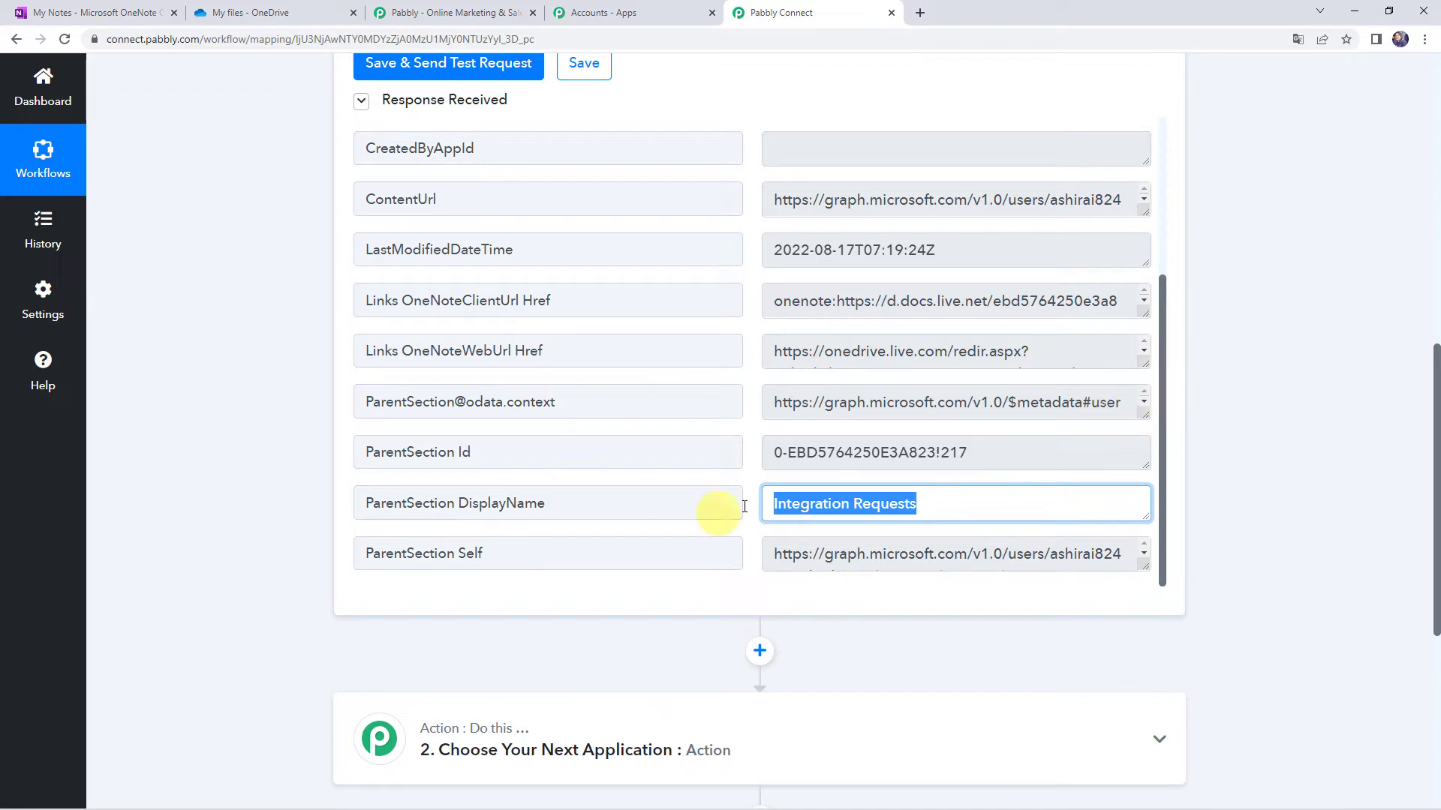
- Search for "one" in the second workflow step and choose OneNote as its action app
{"action": "scroll", "coordinate": [210, 450], "scroll_direction": "down", "scroll_amount": 4}
{"action": "left_click", "coordinate": [671, 447]}
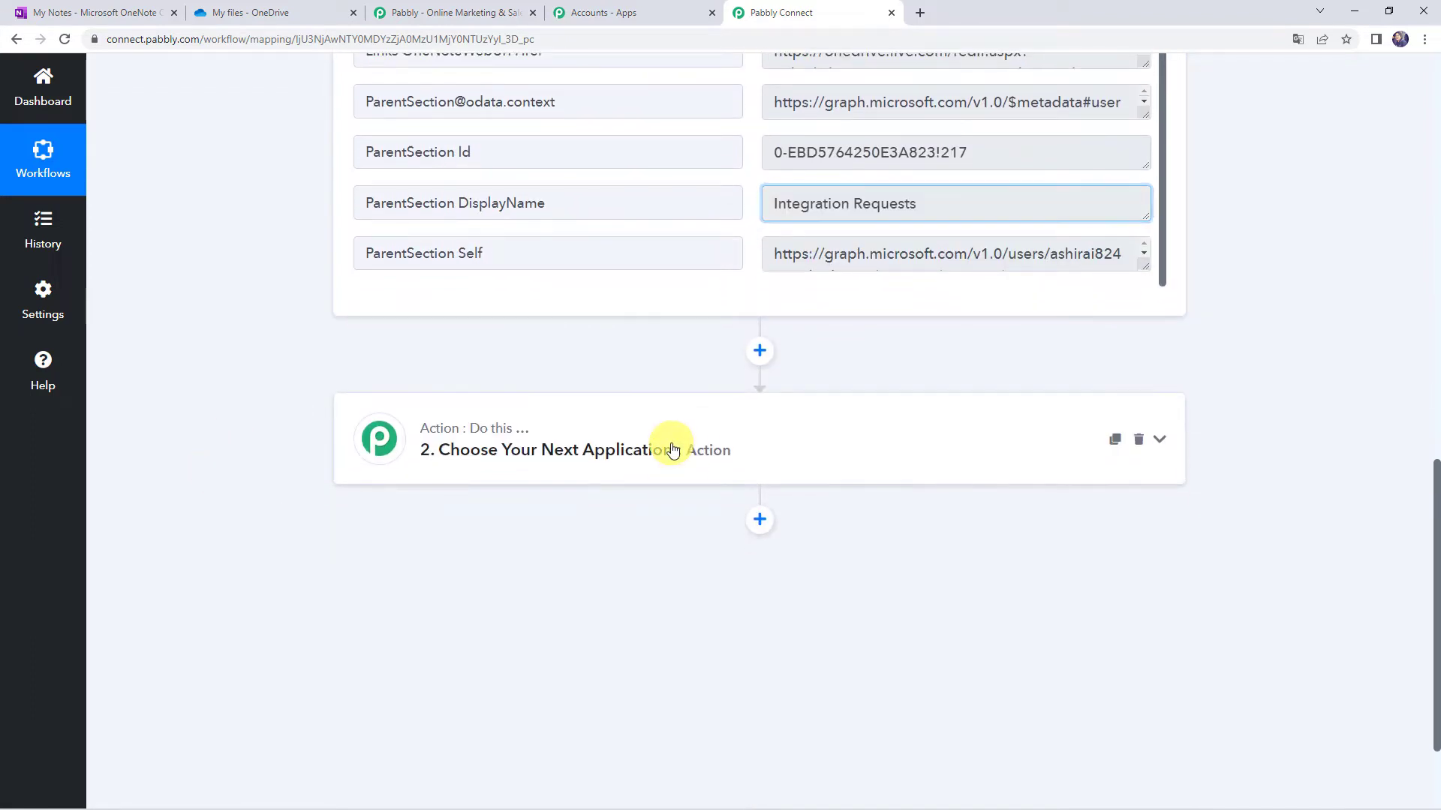
{"action": "scroll", "coordinate": [672, 449], "scroll_direction": "down", "scroll_amount": 2}
{"action": "left_click", "coordinate": [544, 400]}
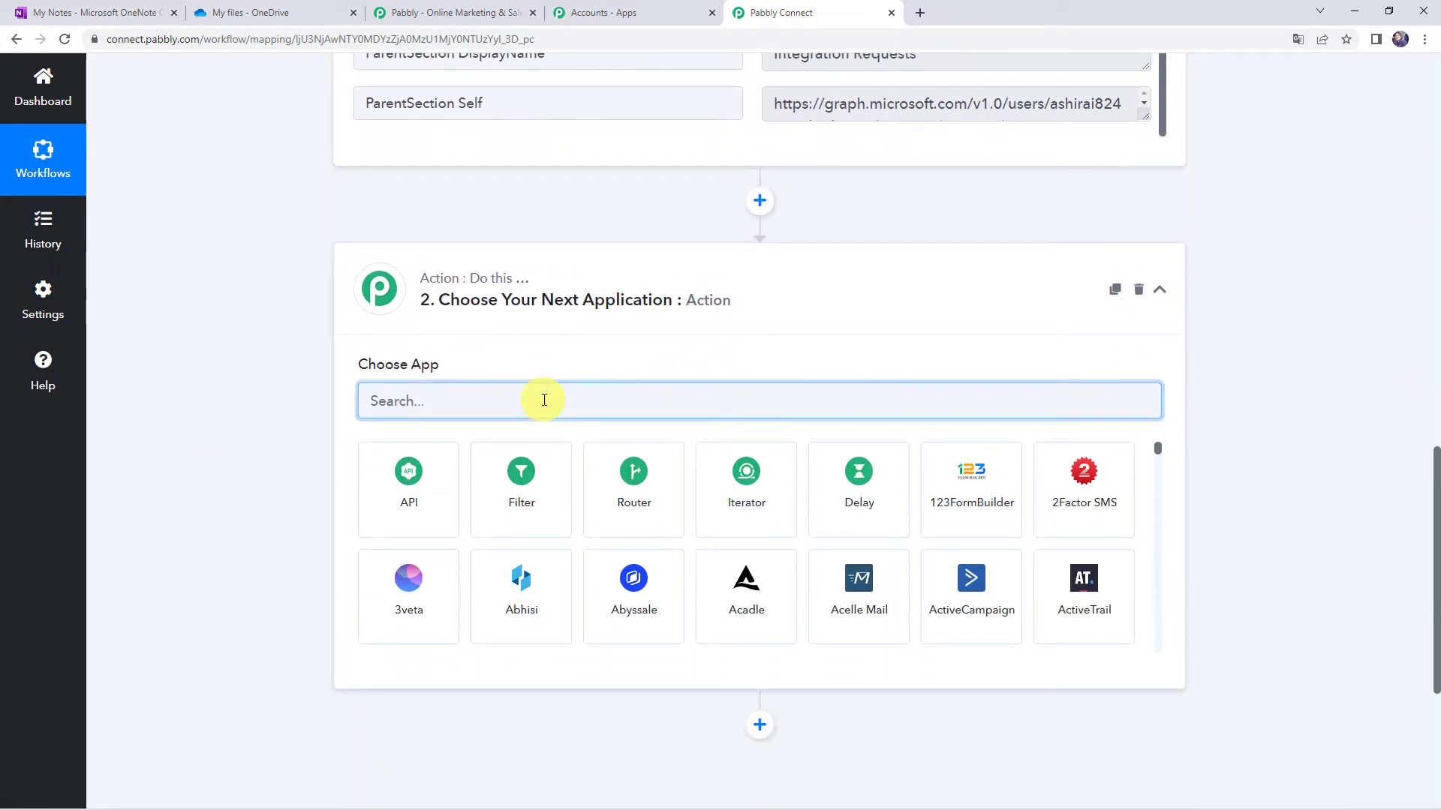
{"action": "type", "text": "one"}
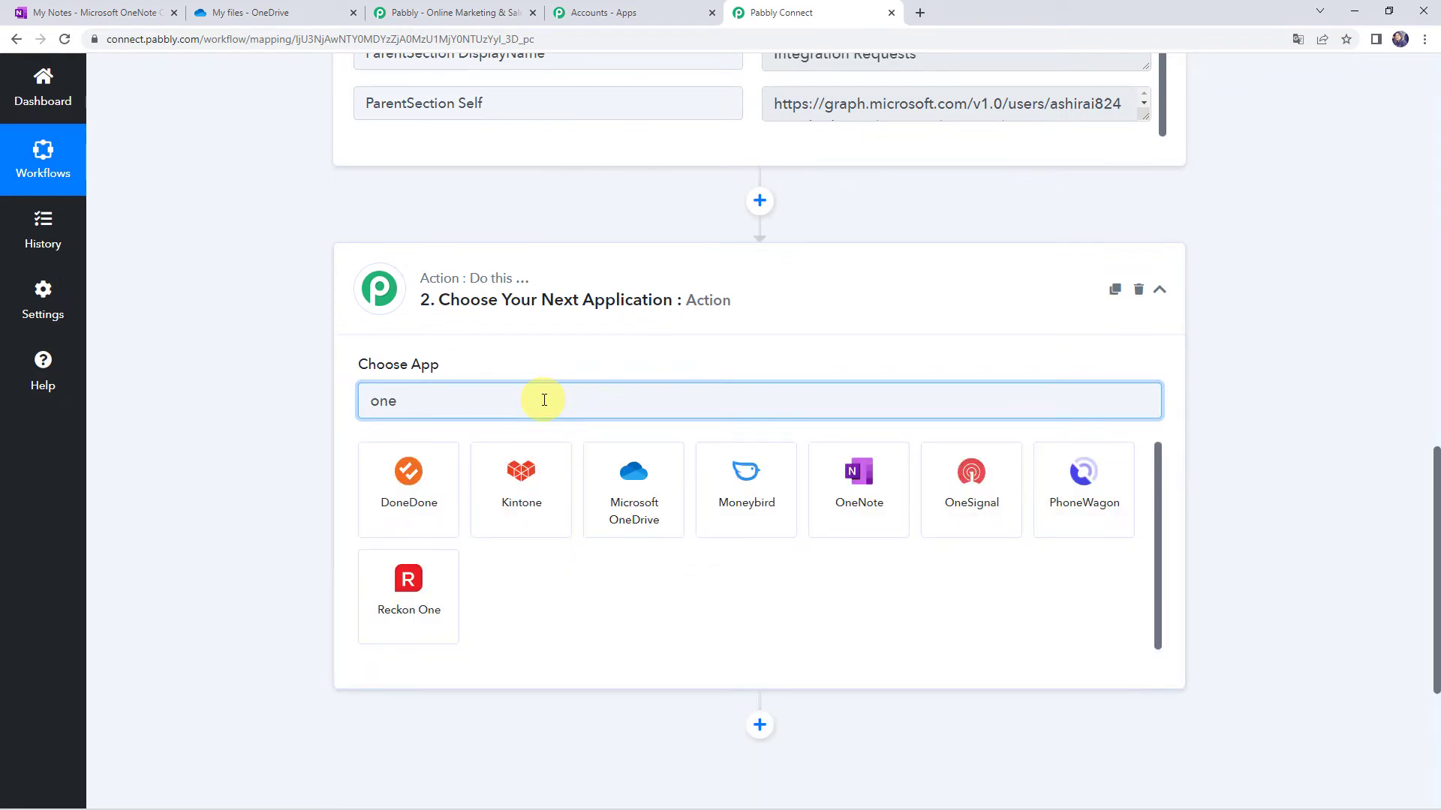
{"action": "left_click", "coordinate": [858, 516]}
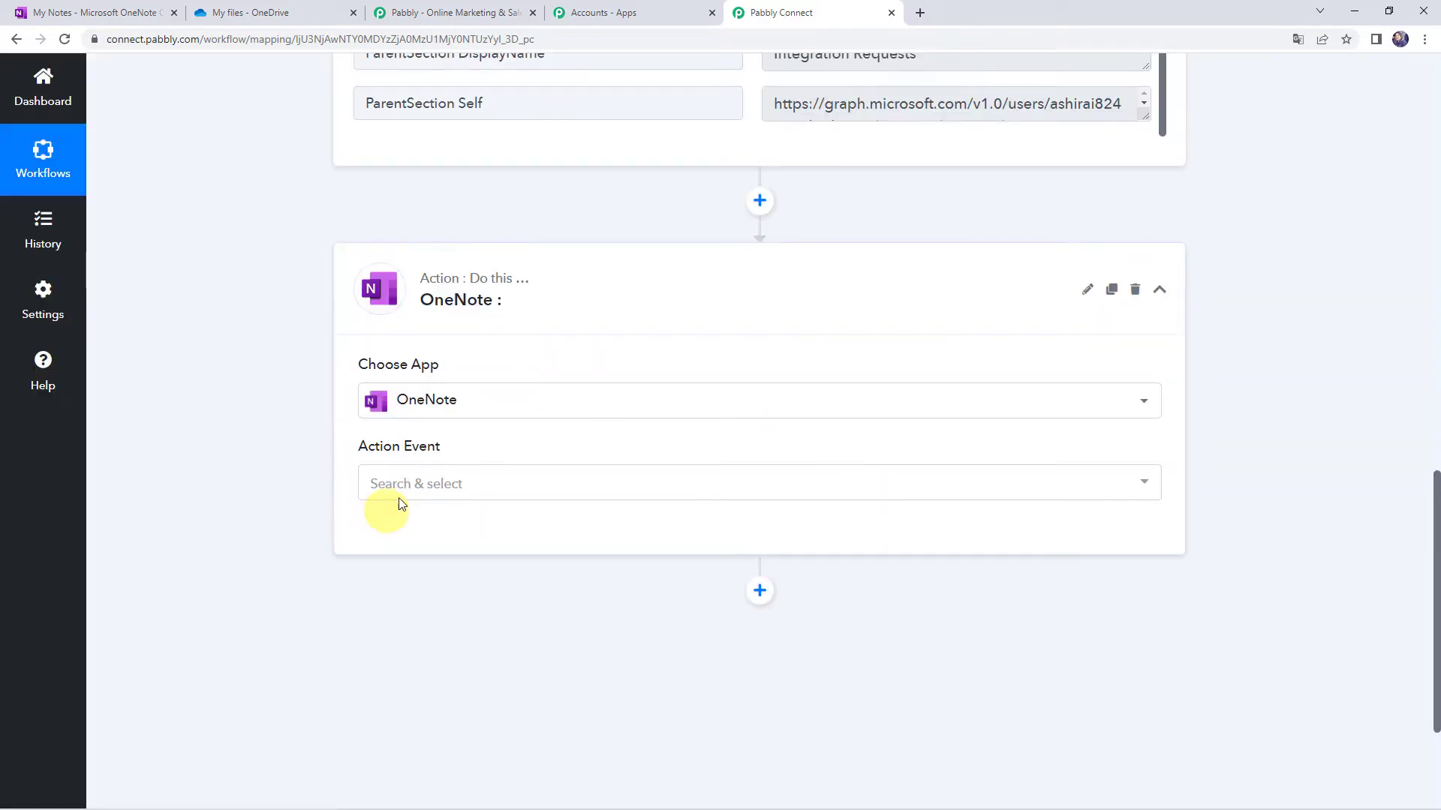
- Set the OneNote action event to Get Page Details and connect it with the existing connection OneNote #4
{"action": "left_click", "coordinate": [400, 495]}
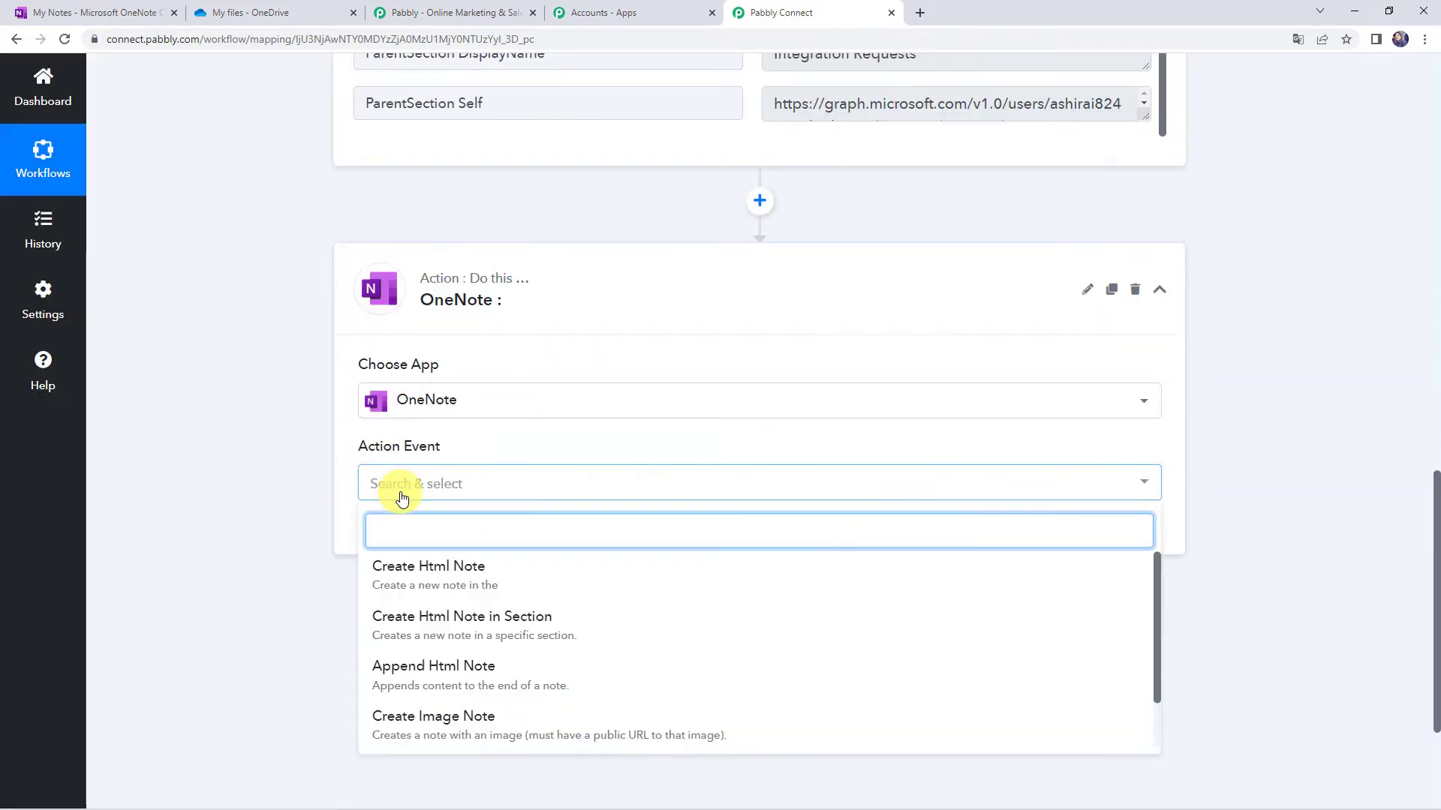
{"action": "scroll", "coordinate": [441, 662], "scroll_direction": "down", "scroll_amount": 1}
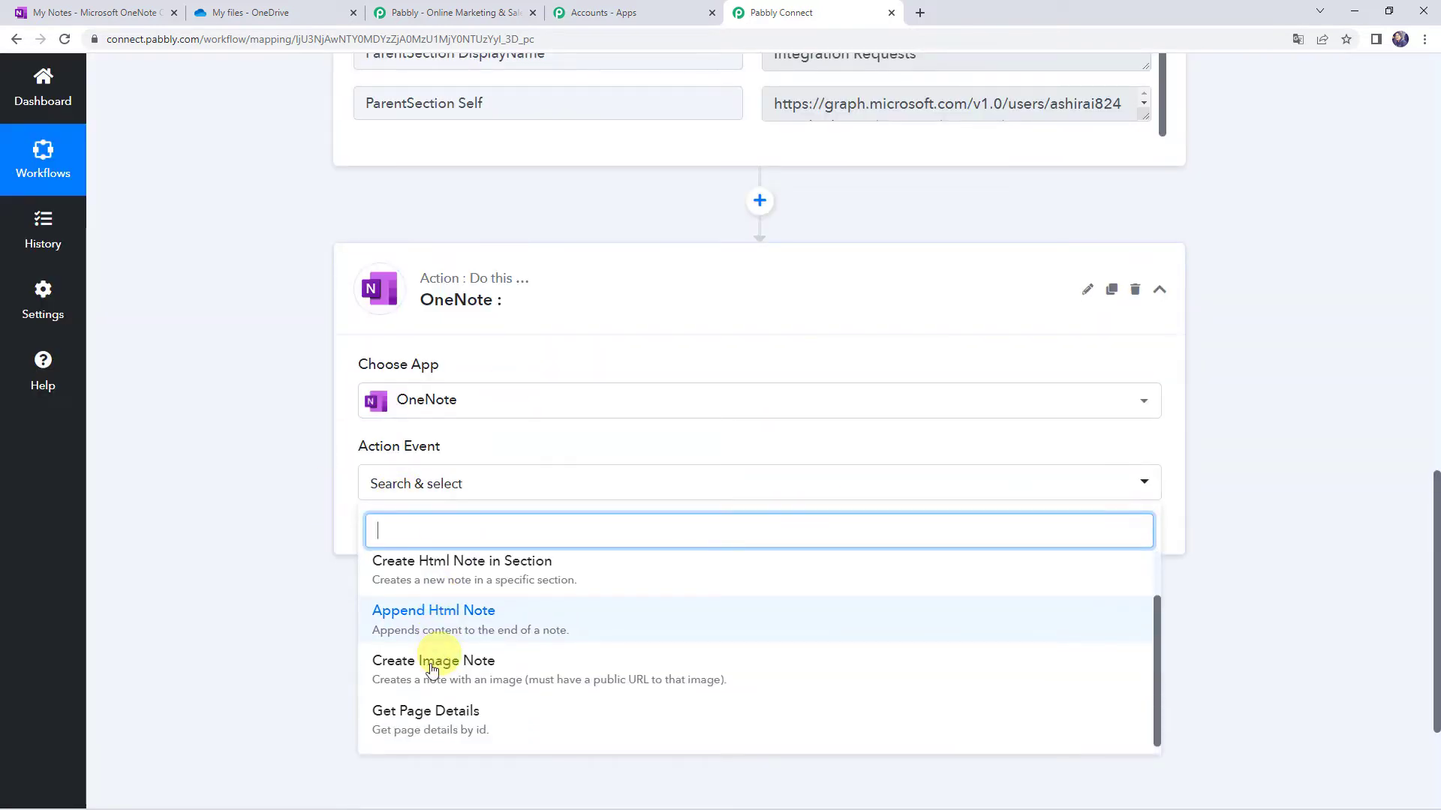
{"action": "left_click", "coordinate": [481, 715]}
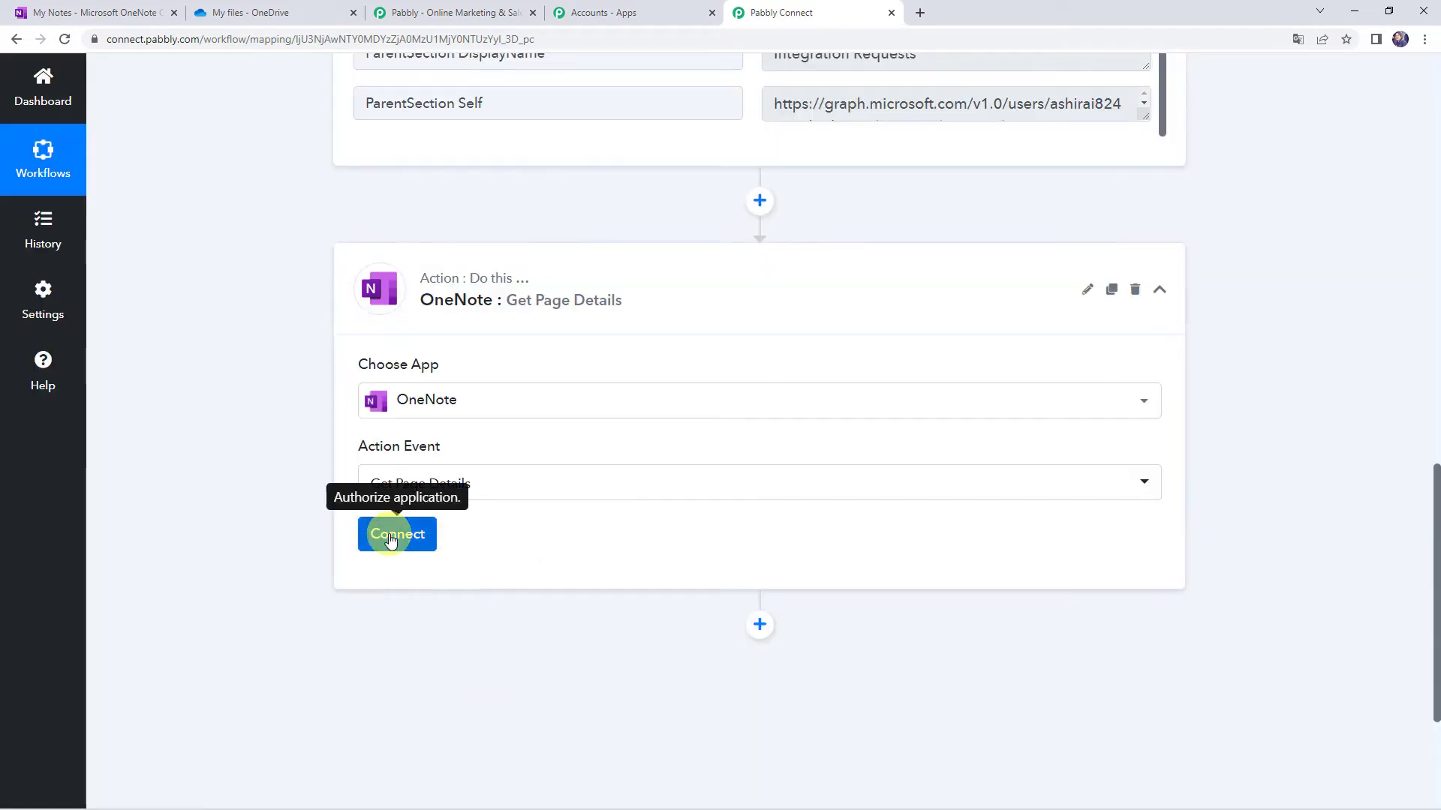
{"action": "left_click", "coordinate": [389, 537]}
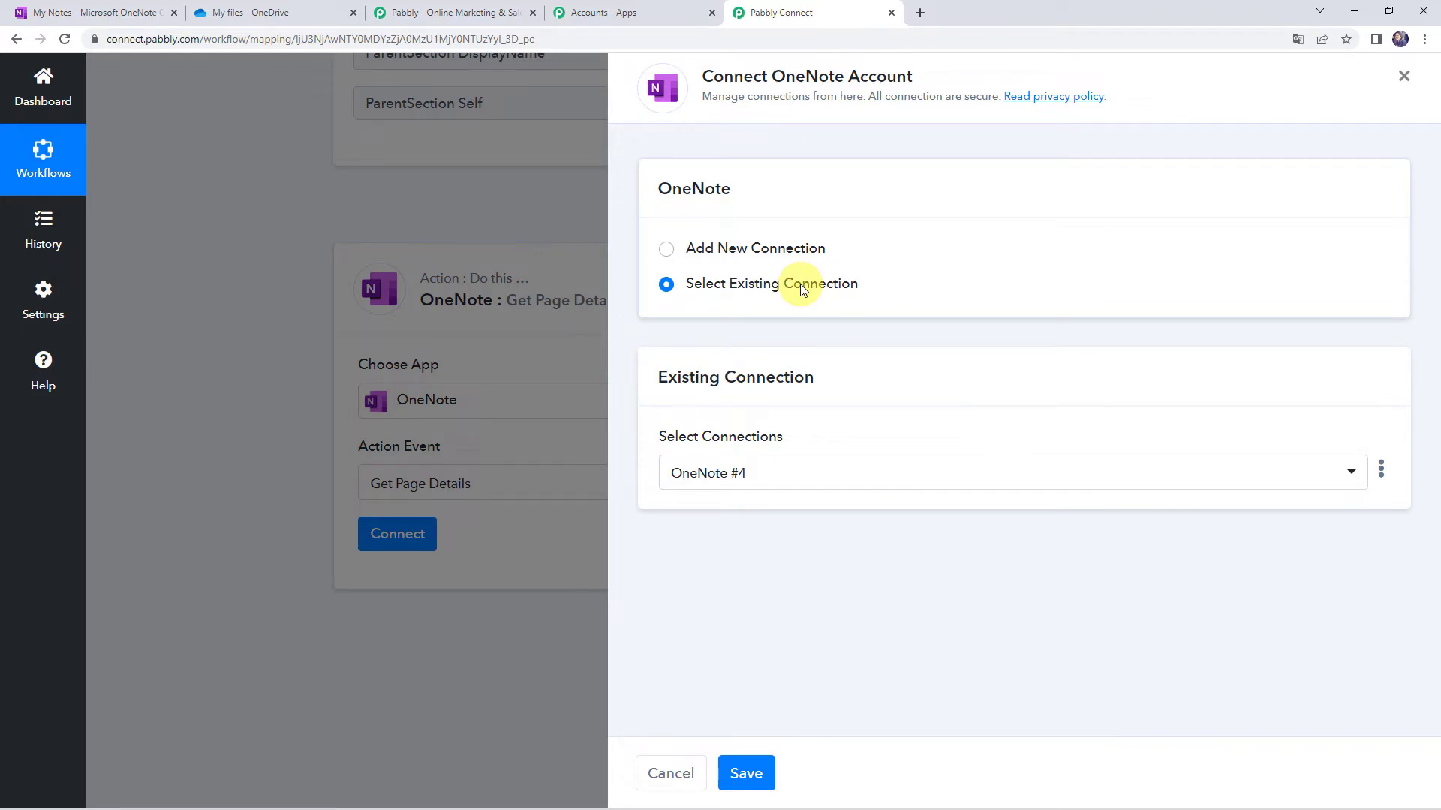
{"action": "left_click", "coordinate": [741, 773]}
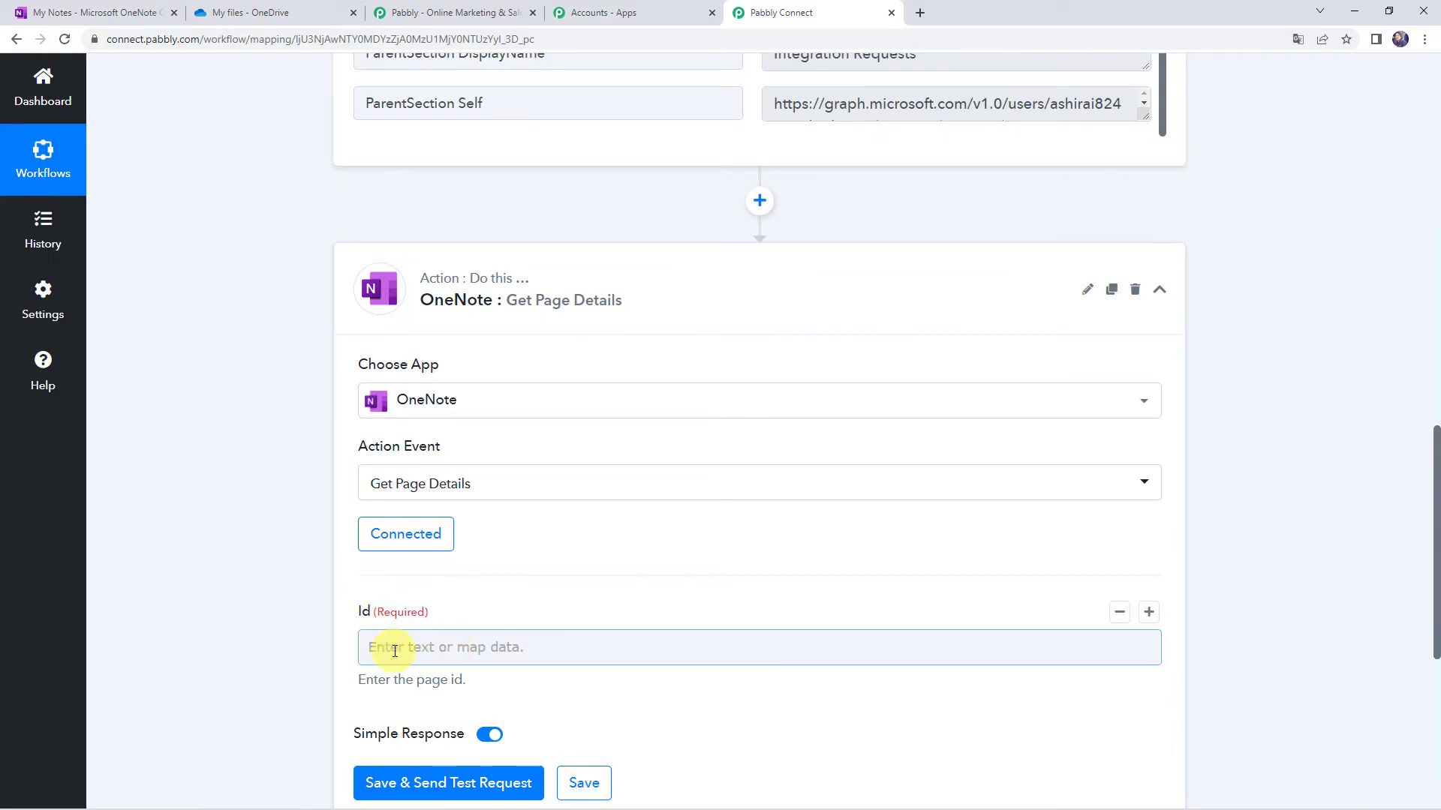
- Map the required Id field of Get Page Details to the Id from the New Page in Notebook trigger response
{"action": "scroll", "coordinate": [207, 489], "scroll_direction": "up", "scroll_amount": 7}
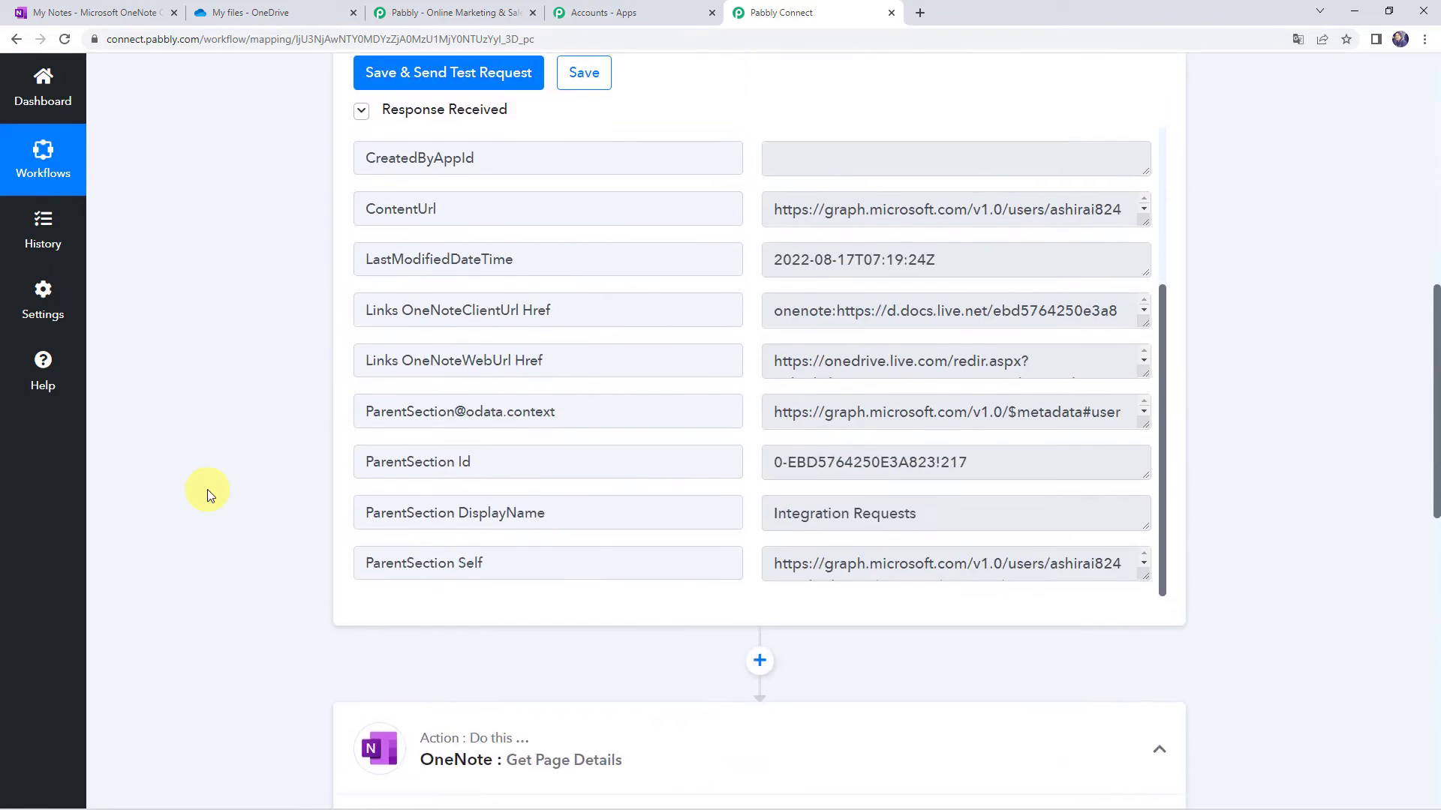
{"action": "scroll", "coordinate": [619, 466], "scroll_direction": "up", "scroll_amount": 3}
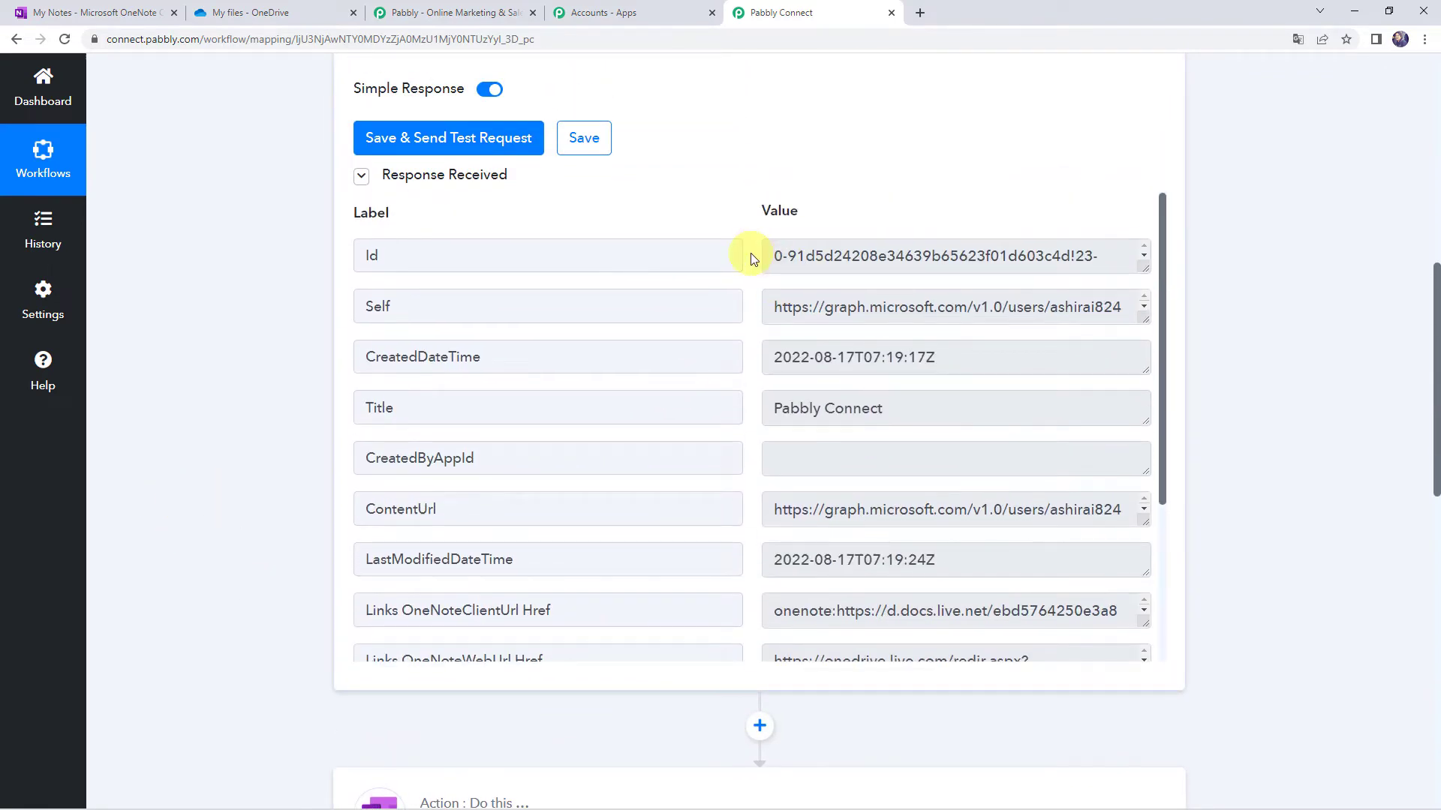
{"action": "left_click_drag", "start_coordinate": [780, 256], "coordinate": [1167, 270]}
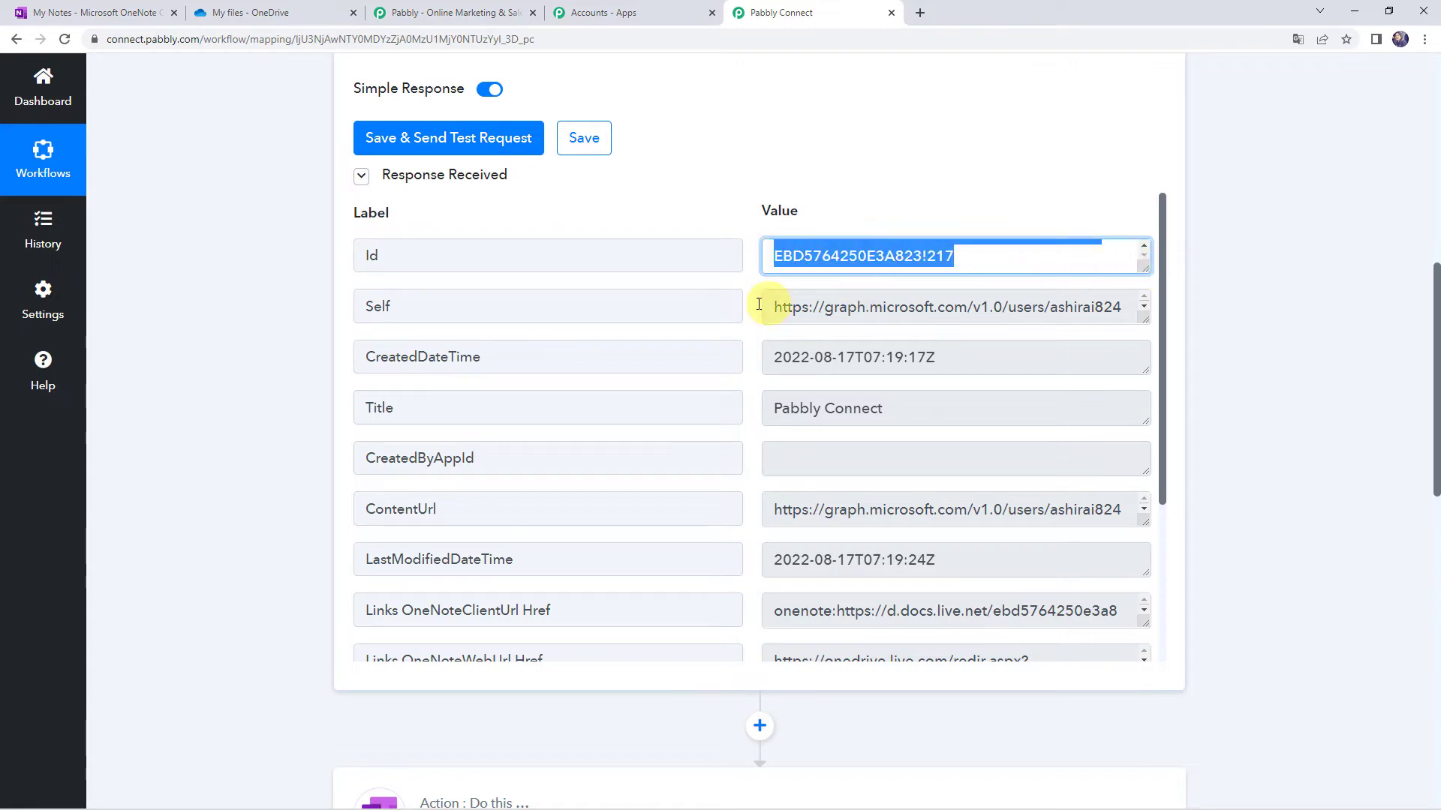
{"action": "scroll", "coordinate": [263, 505], "scroll_direction": "down", "scroll_amount": 10}
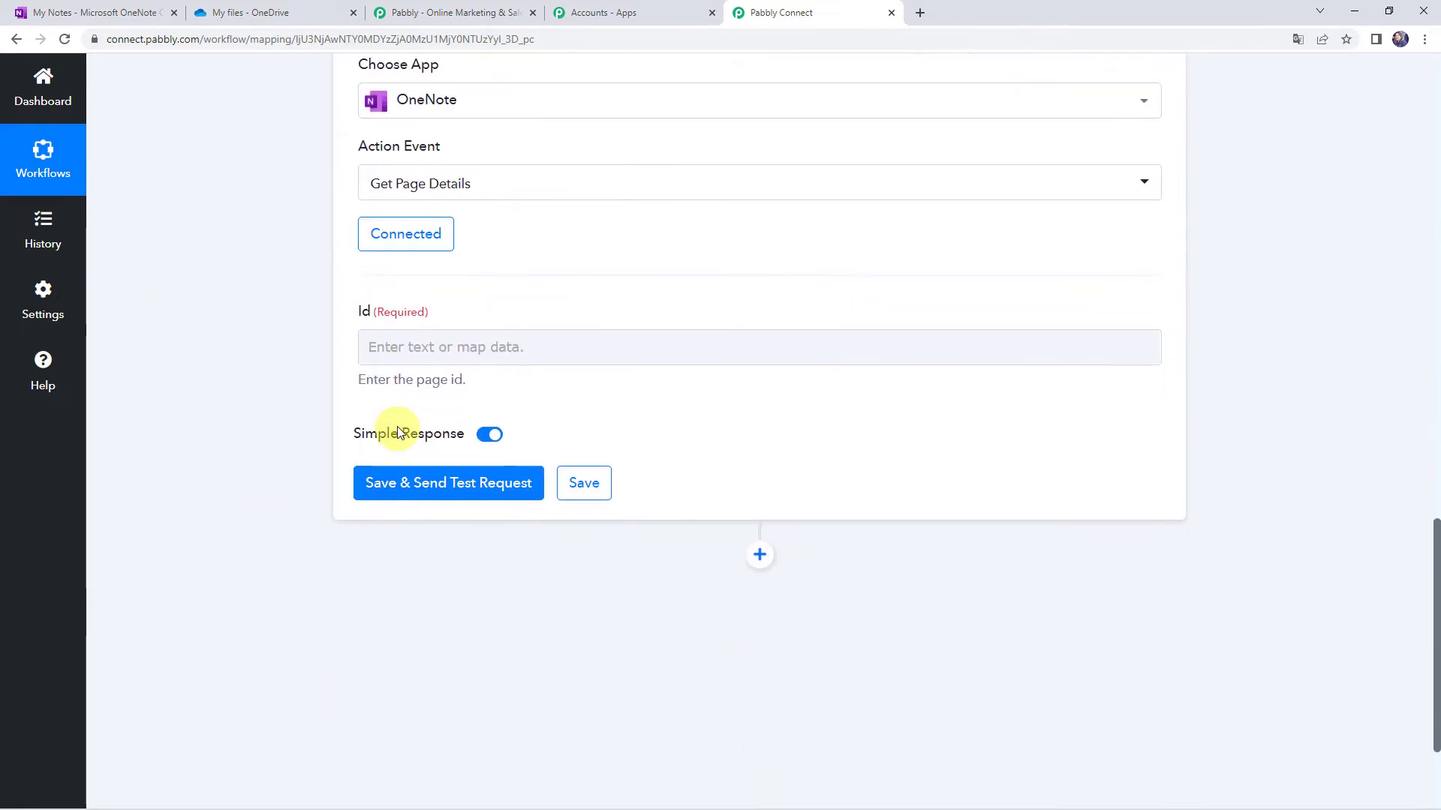
{"action": "left_click", "coordinate": [402, 349]}
{"action": "left_click", "coordinate": [435, 482]}
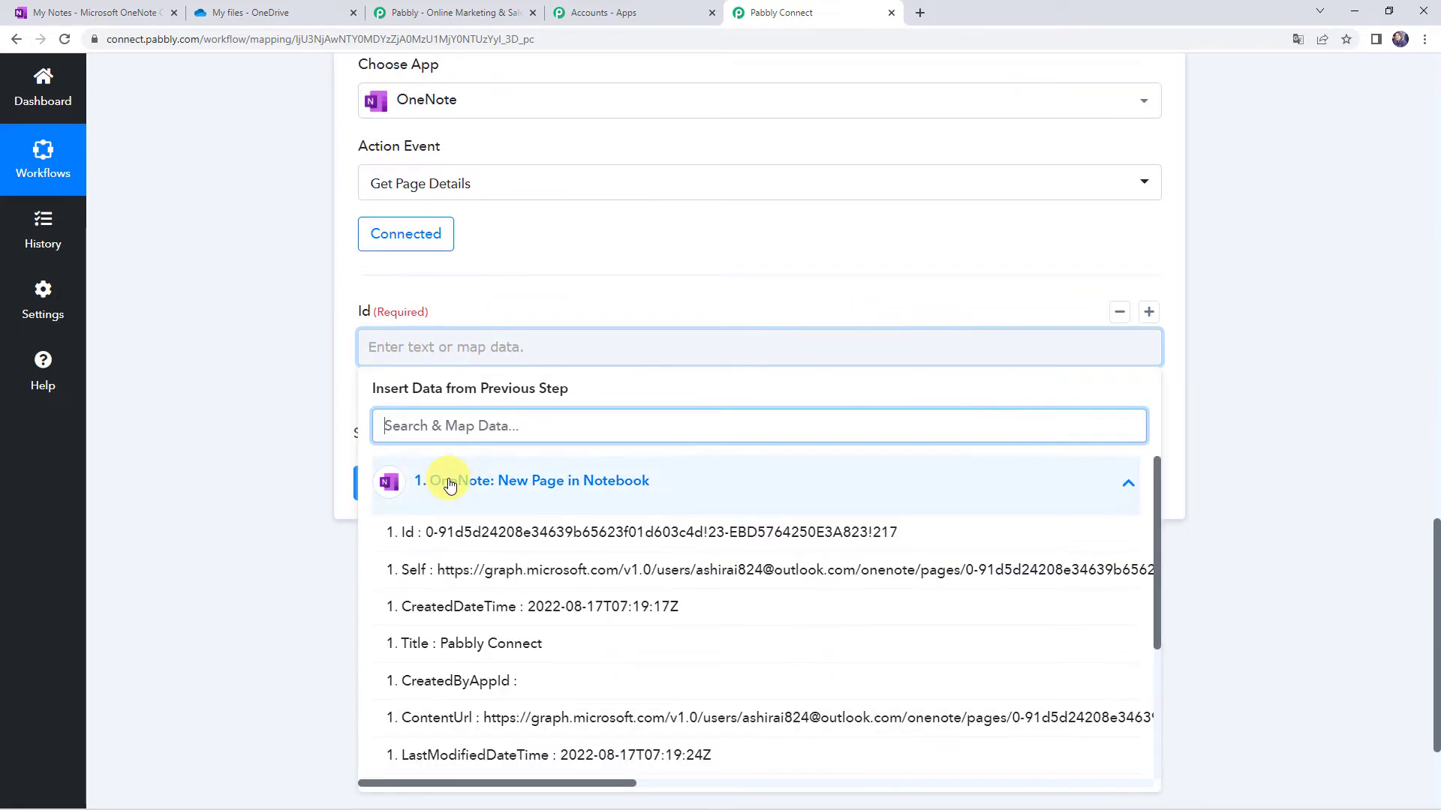
{"action": "left_click", "coordinate": [472, 534]}
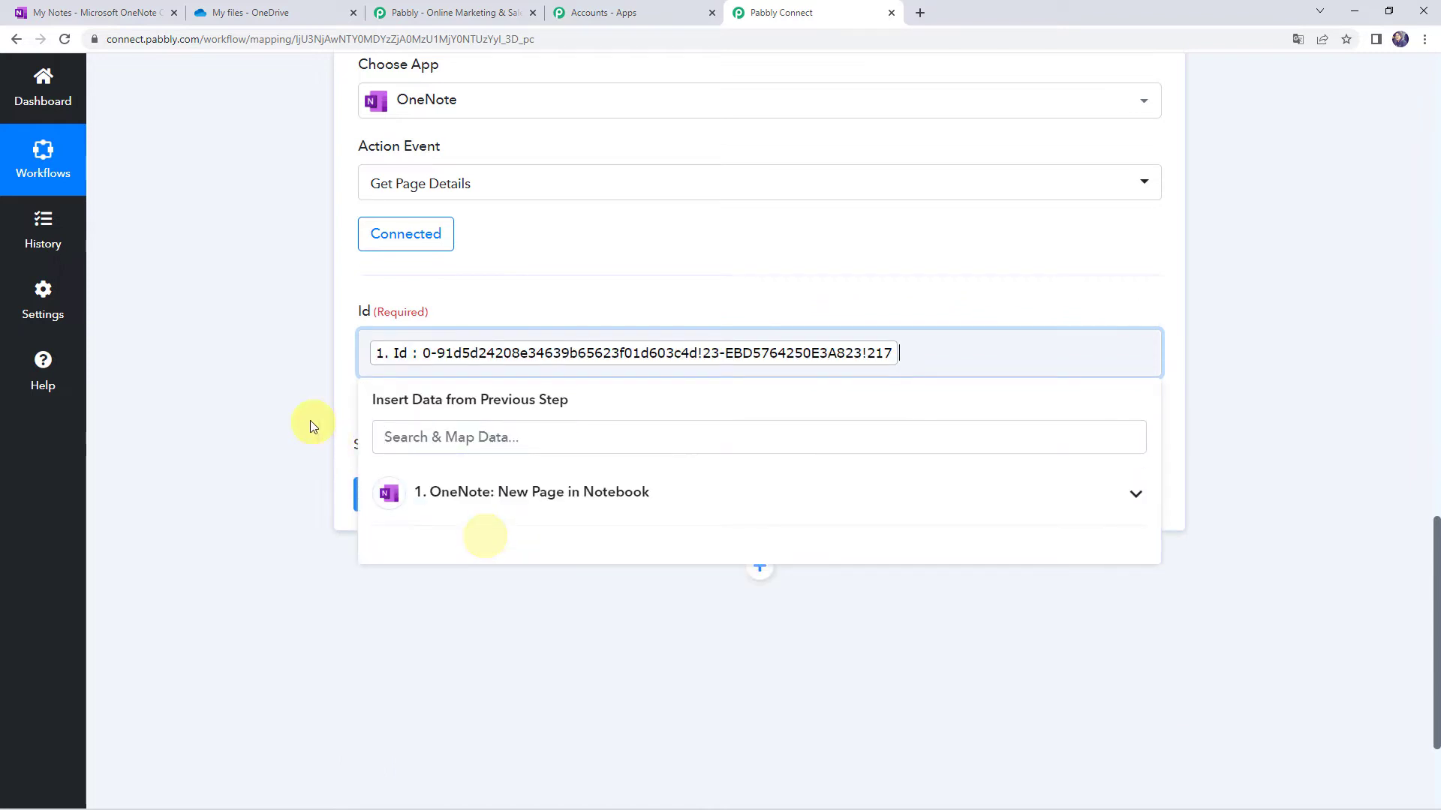
{"action": "left_click", "coordinate": [311, 421]}
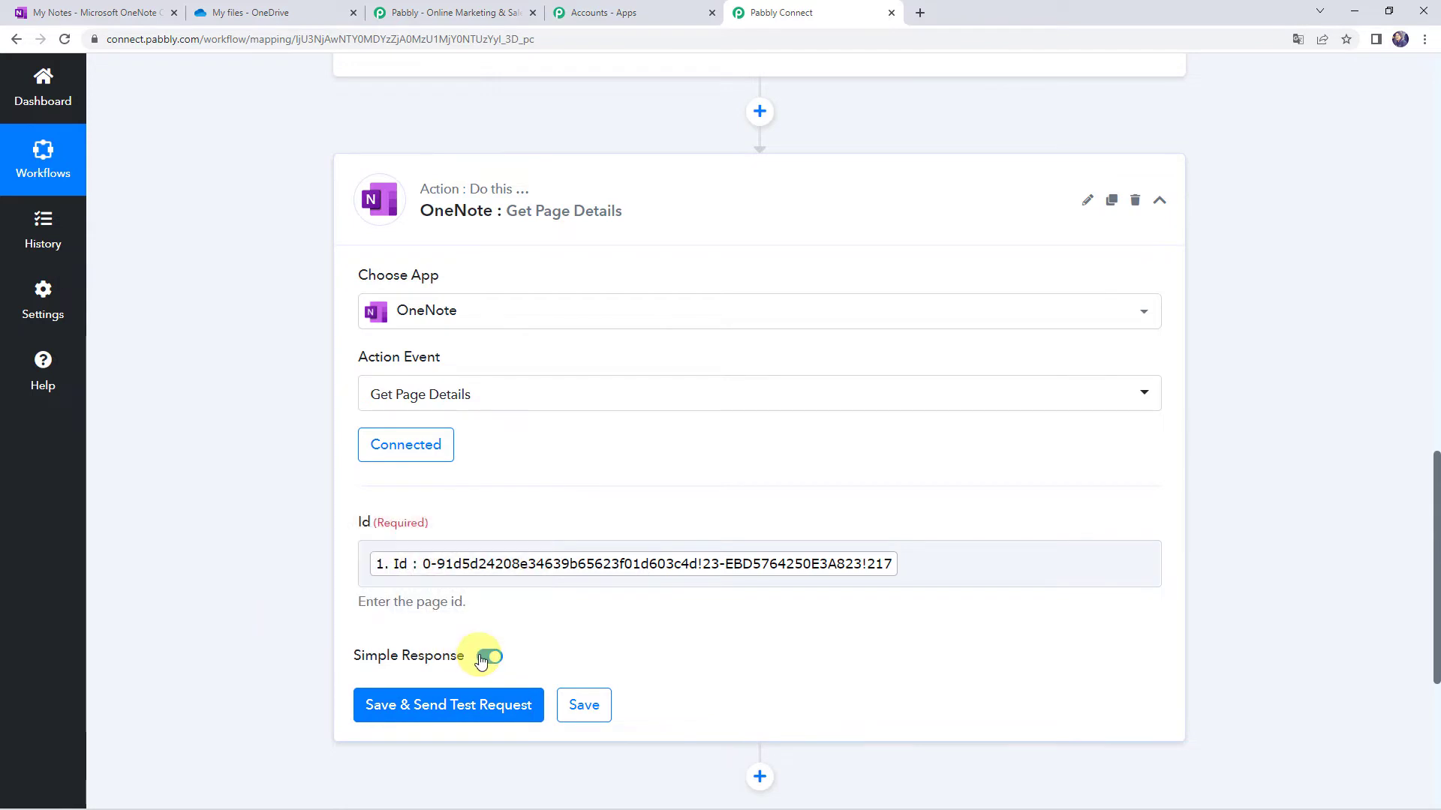
- Turn off Simple Response for Get Page Details, save the action and send its test request
{"action": "left_click", "coordinate": [395, 707]}
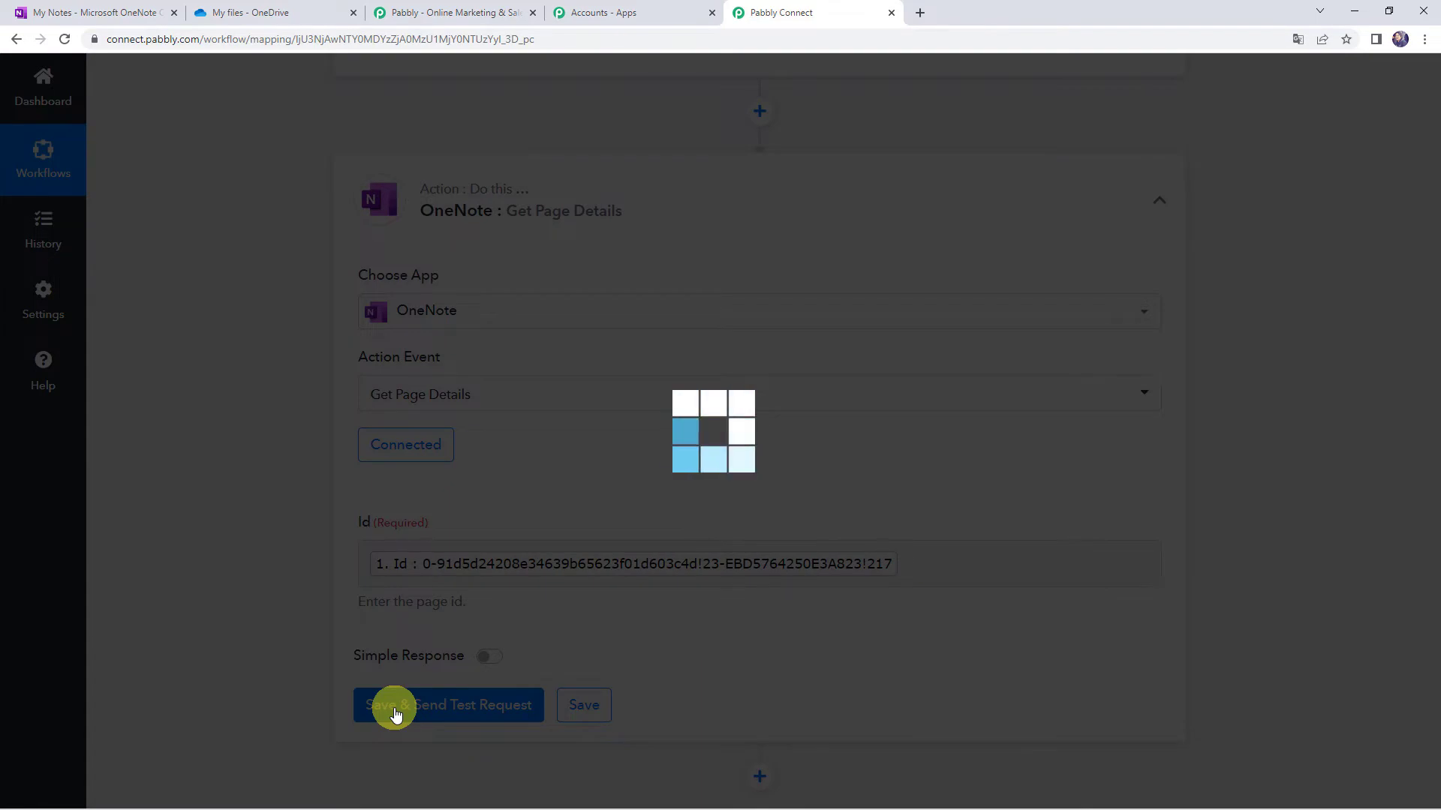
{"action": "scroll", "coordinate": [273, 618], "scroll_direction": "down", "scroll_amount": 5}
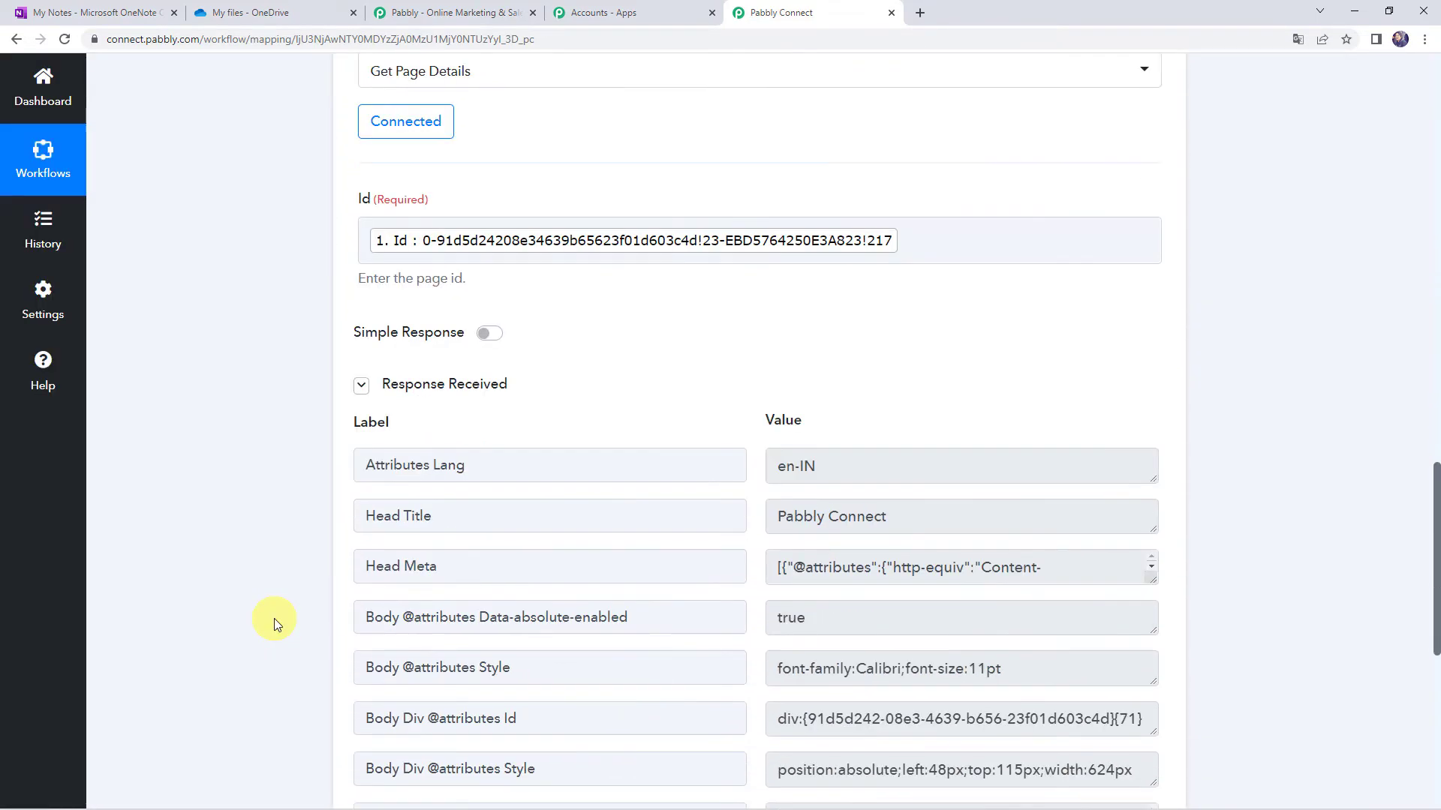
{"action": "scroll", "coordinate": [275, 621], "scroll_direction": "down", "scroll_amount": 2}
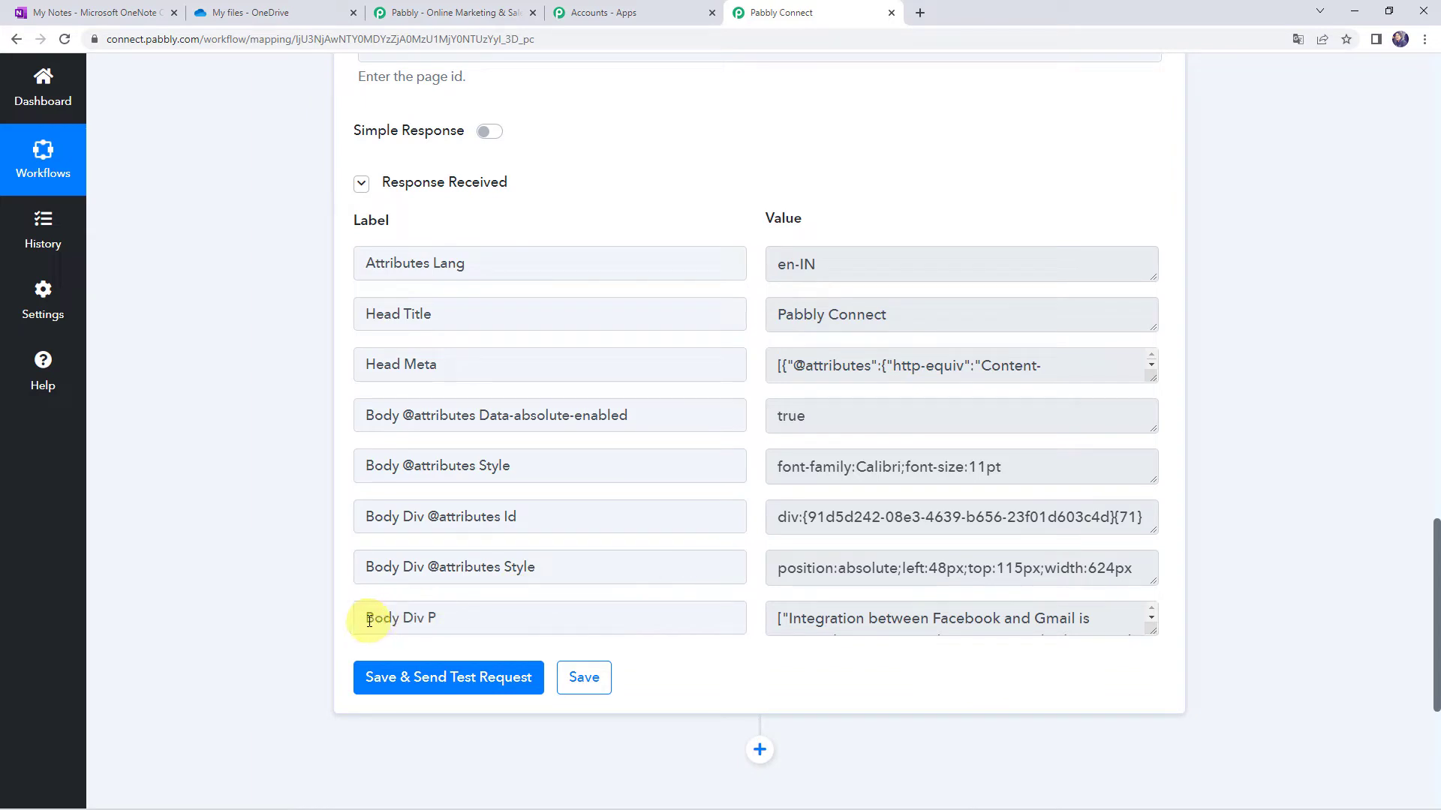
- Enlarge the Body Div P value in the Get Page Details response and examine its full text
{"action": "left_click_drag", "start_coordinate": [368, 620], "coordinate": [450, 621]}
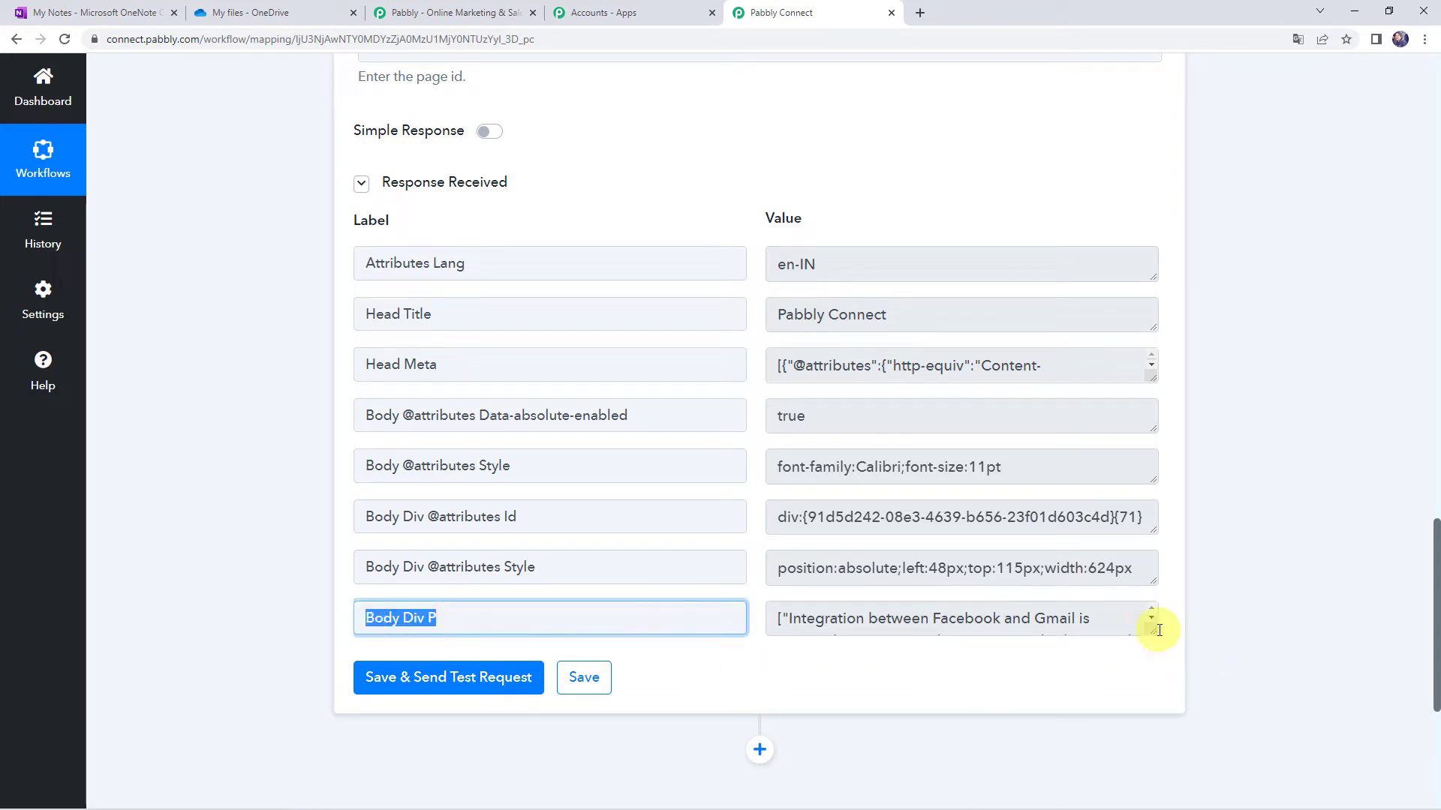
{"action": "left_click_drag", "start_coordinate": [1149, 631], "coordinate": [1133, 708]}
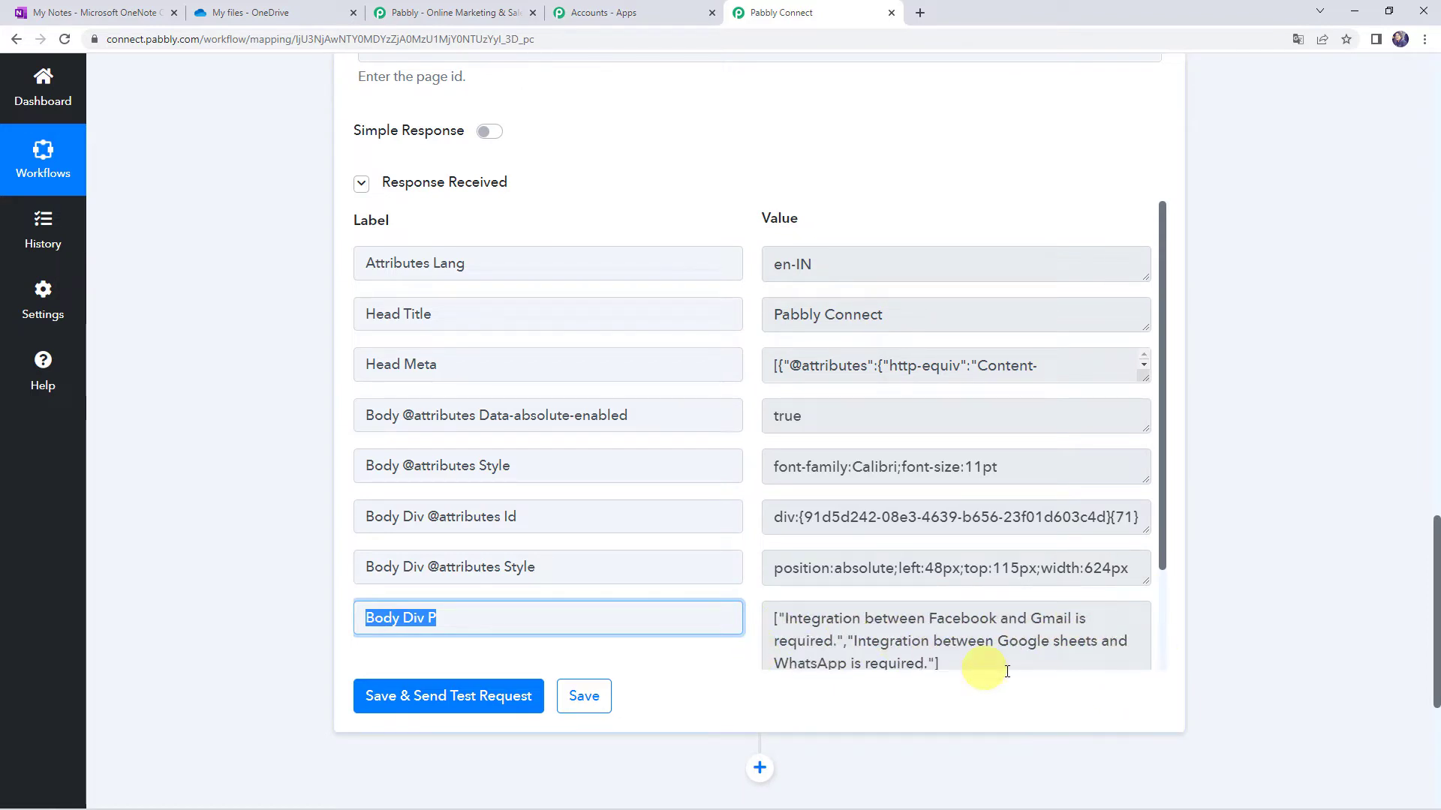
{"action": "scroll", "coordinate": [1064, 620], "scroll_direction": "down", "scroll_amount": 2}
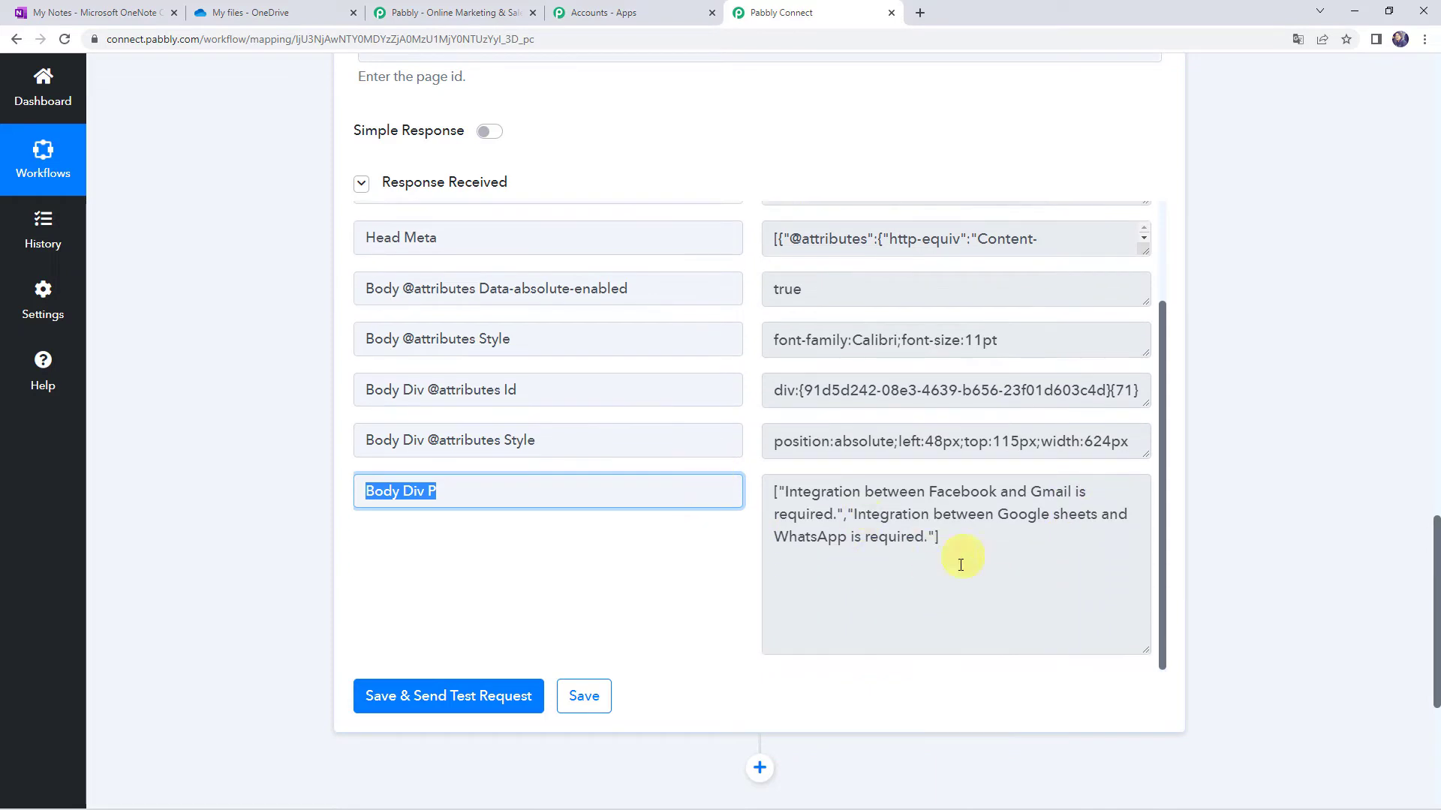
{"action": "left_click", "coordinate": [922, 540]}
{"action": "key", "text": "ctrl+a"}
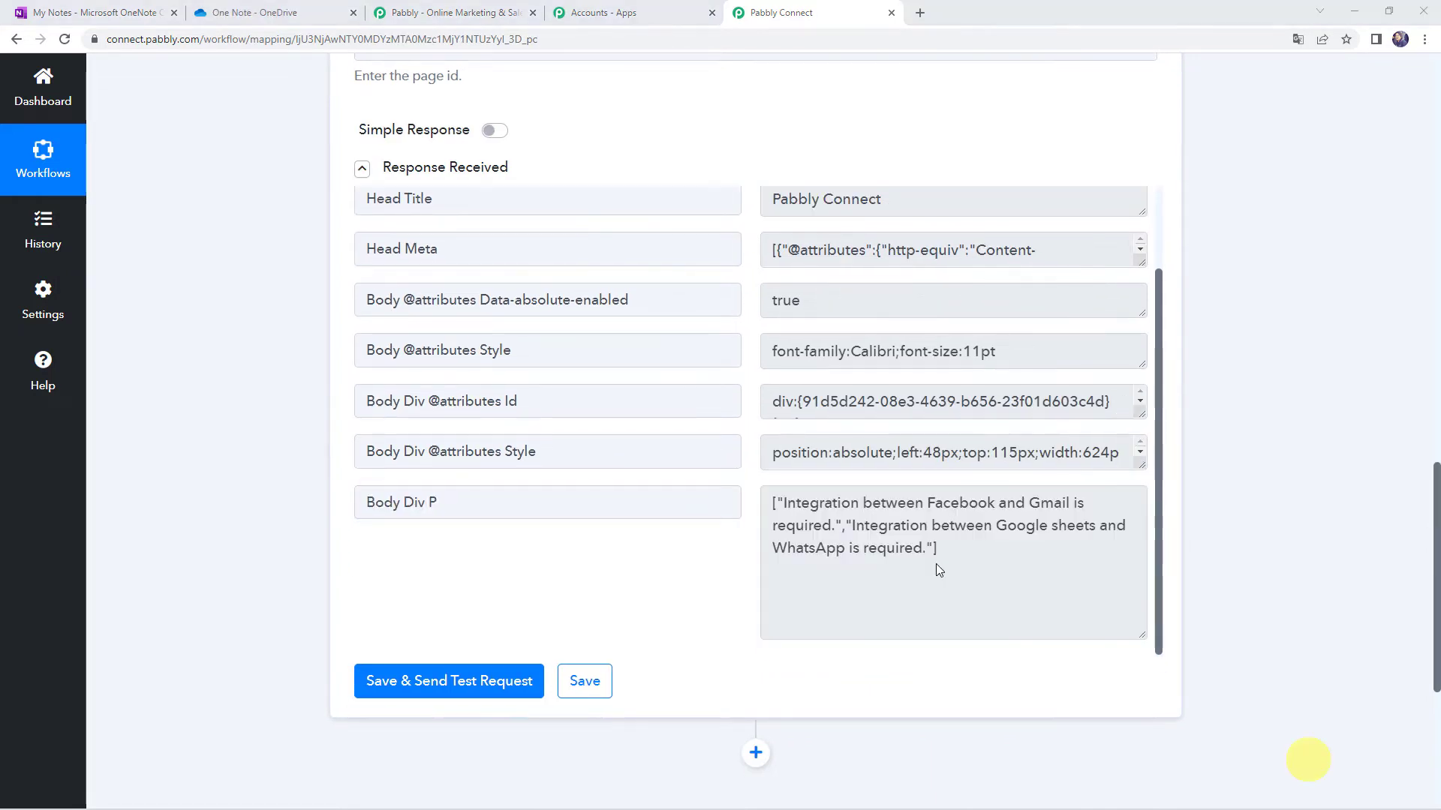
- Compare the Body Div P value in the response with the body lines of the Pabbly Connect page in OneNote
{"action": "left_click", "coordinate": [966, 584]}
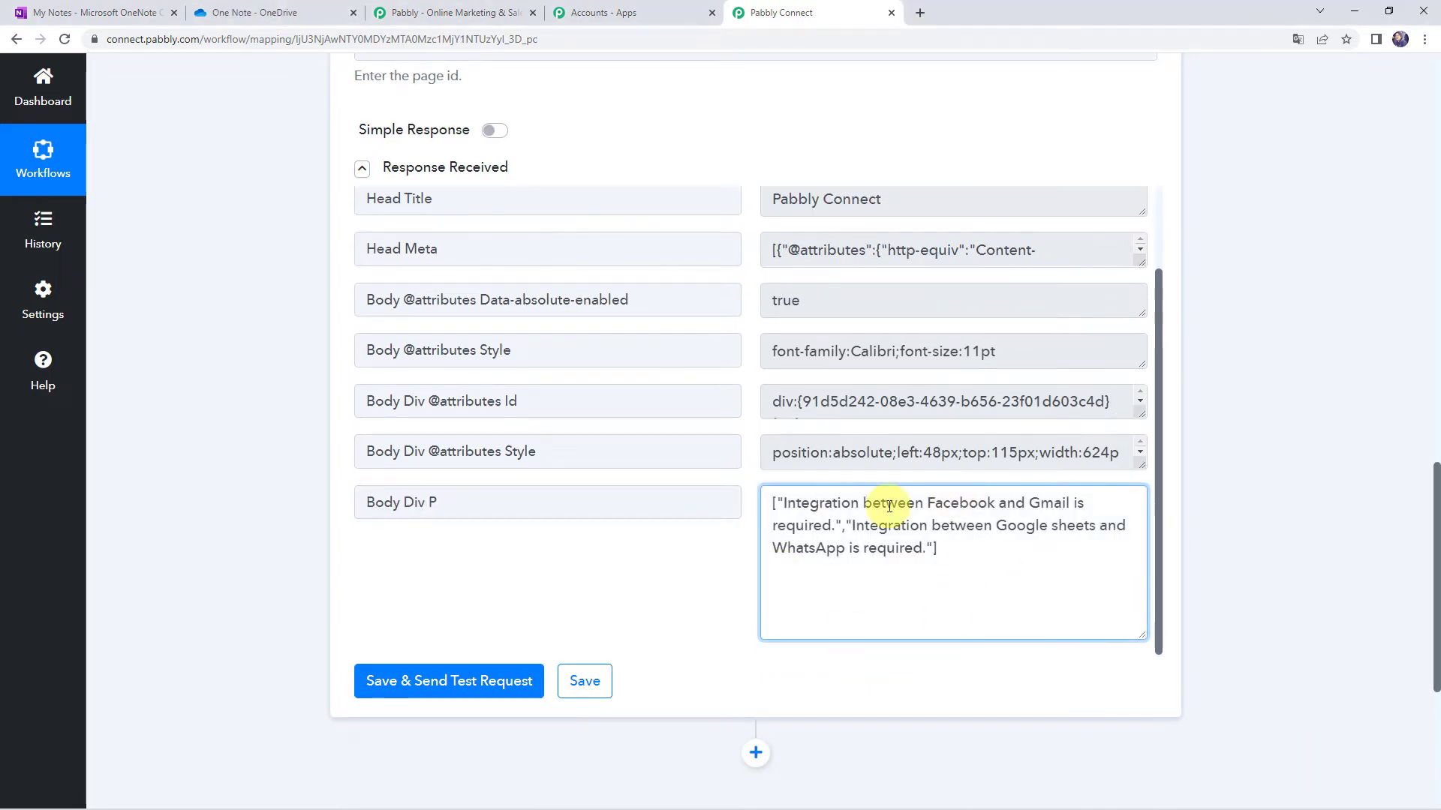
{"action": "left_click", "coordinate": [75, 13]}
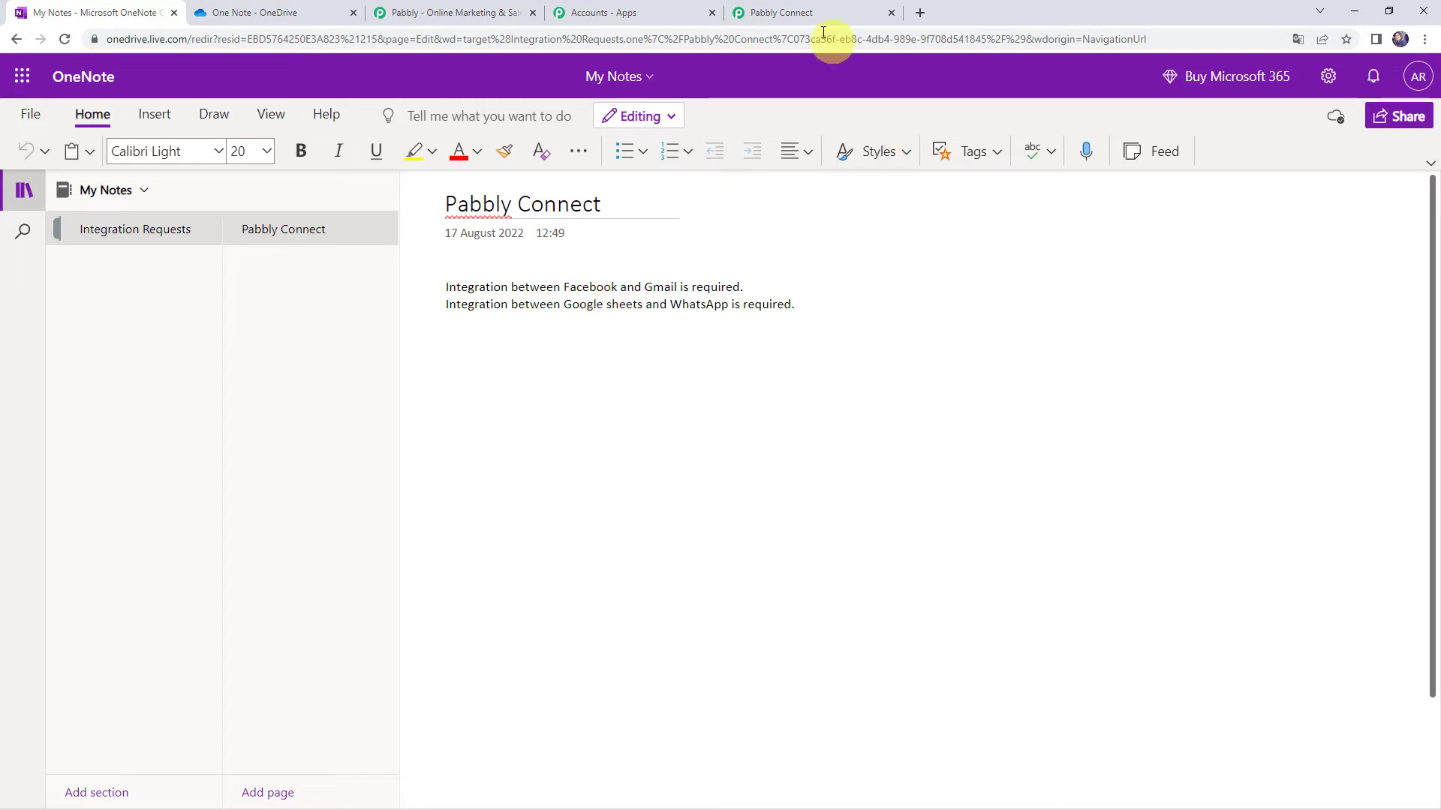
{"action": "left_click", "coordinate": [809, 15]}
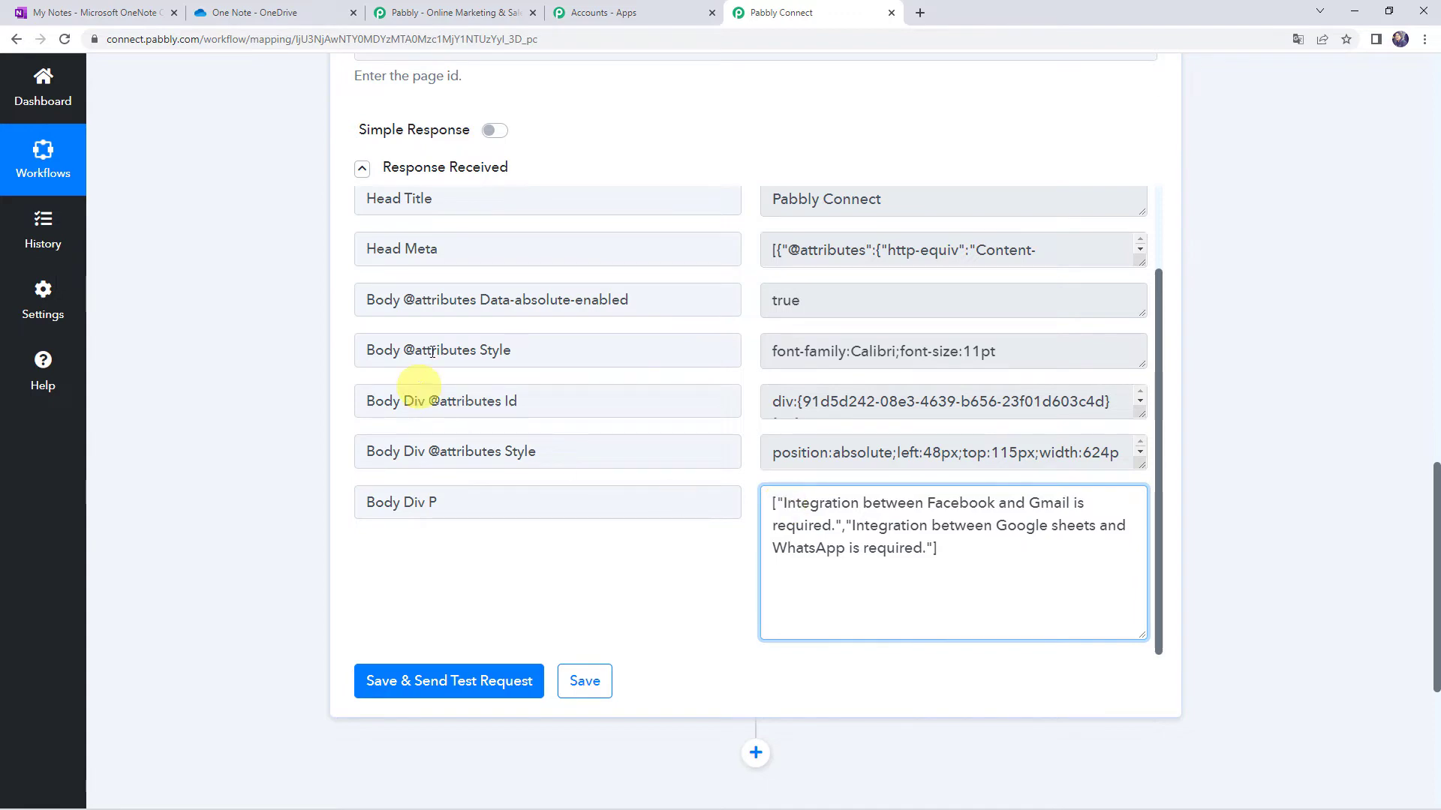
{"action": "left_click", "coordinate": [88, 13]}
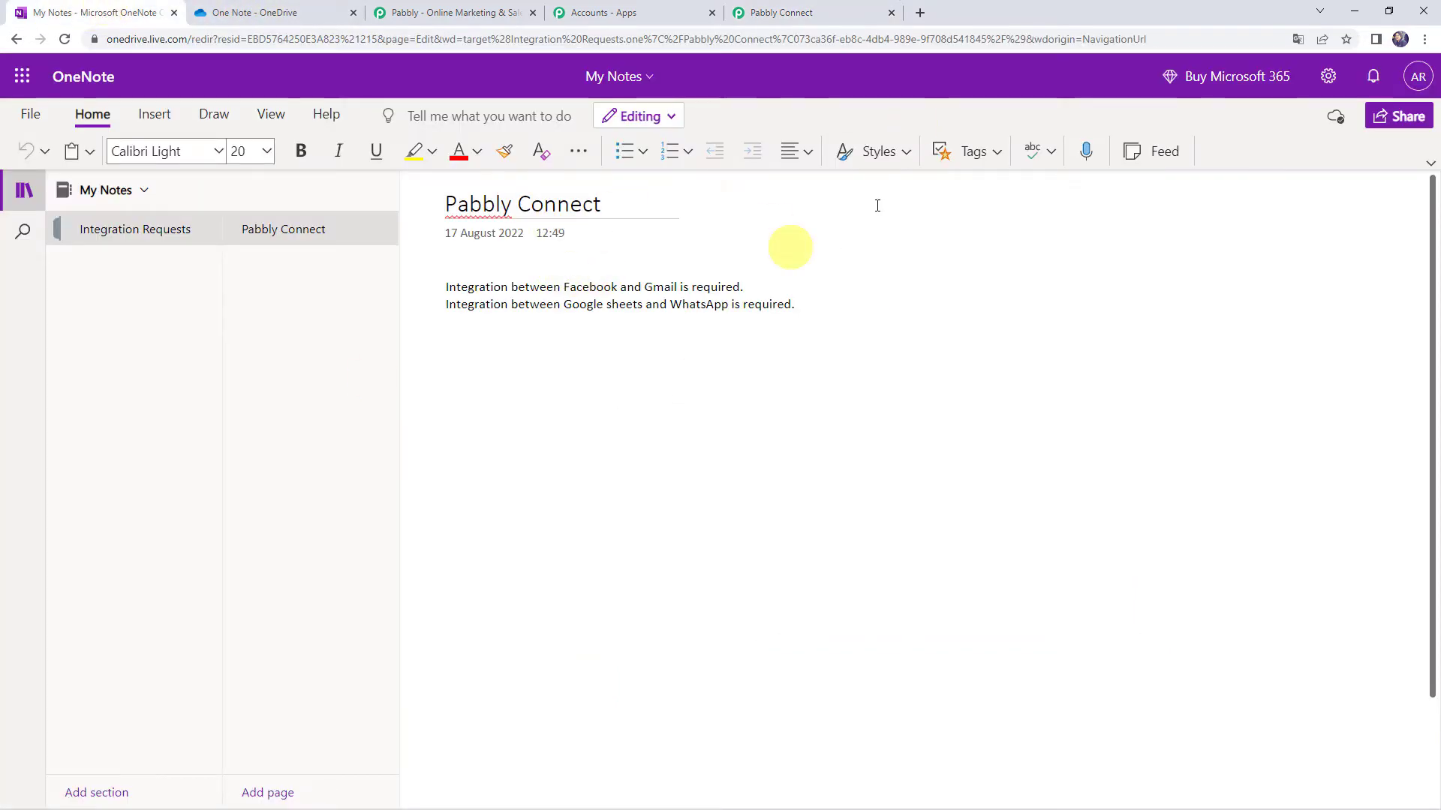
{"action": "left_click", "coordinate": [825, 13]}
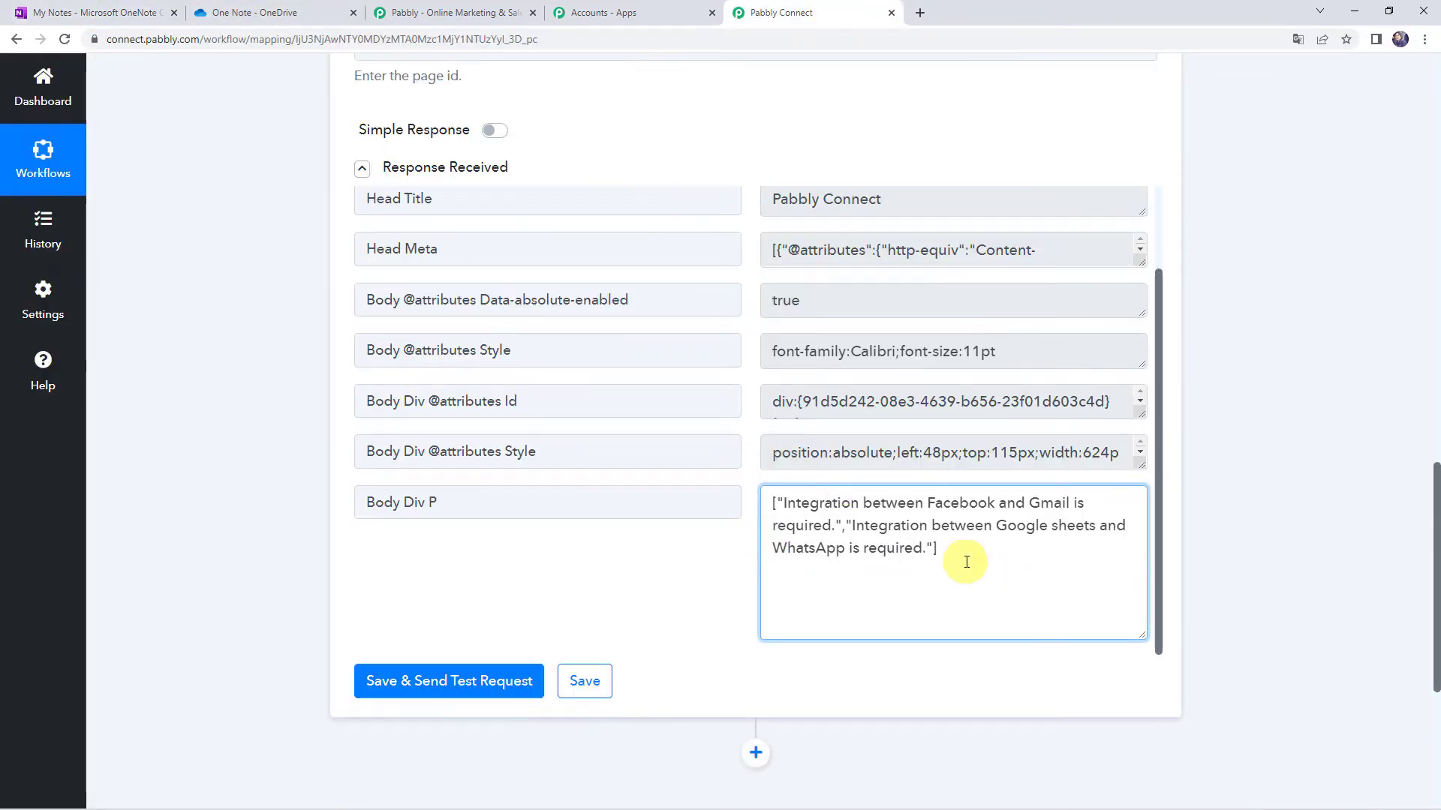
{"action": "left_click_drag", "start_coordinate": [962, 556], "coordinate": [714, 489]}
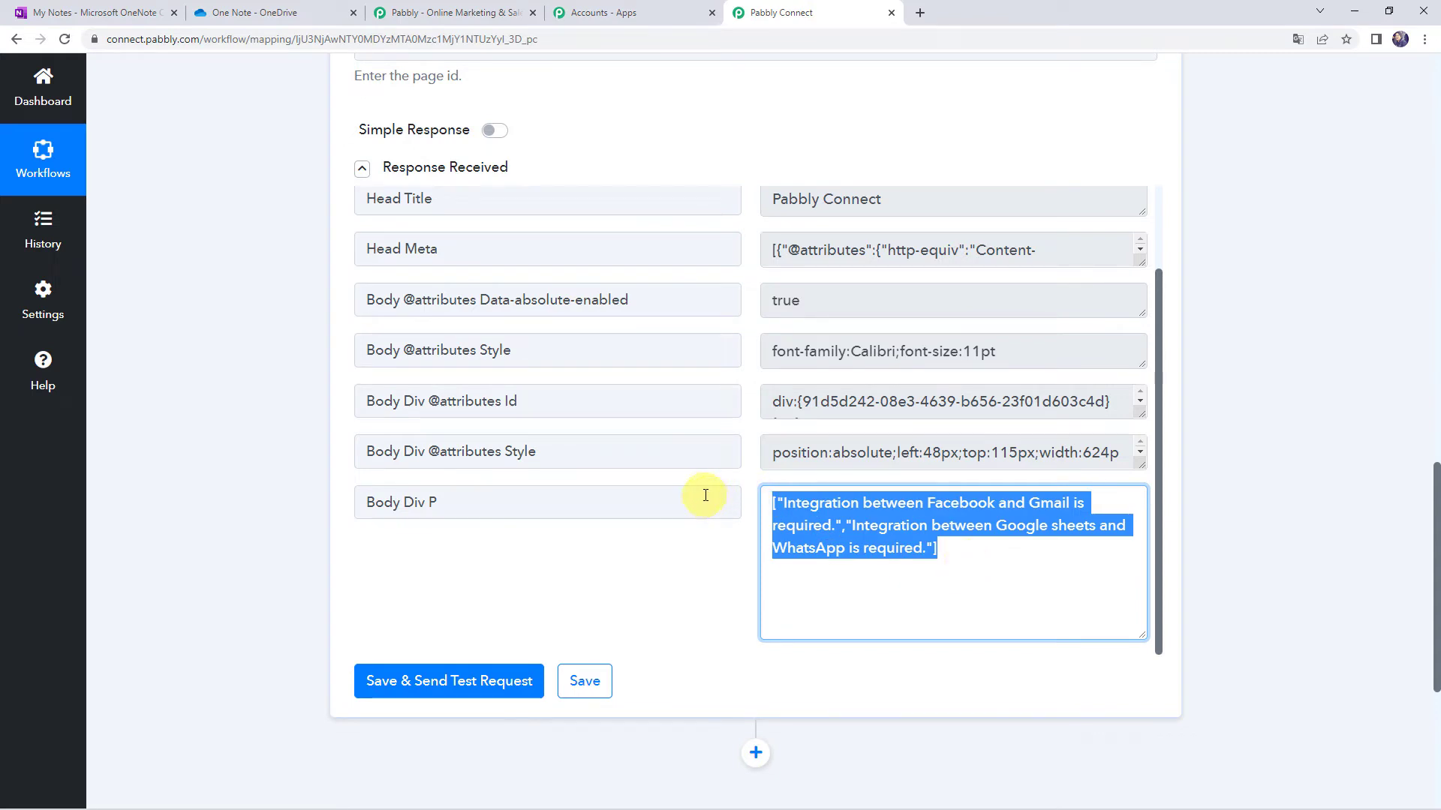
- Add an action step after Get Page Details and choose Router by Pabbly as its app
{"action": "scroll", "coordinate": [230, 559], "scroll_direction": "down", "scroll_amount": 2}
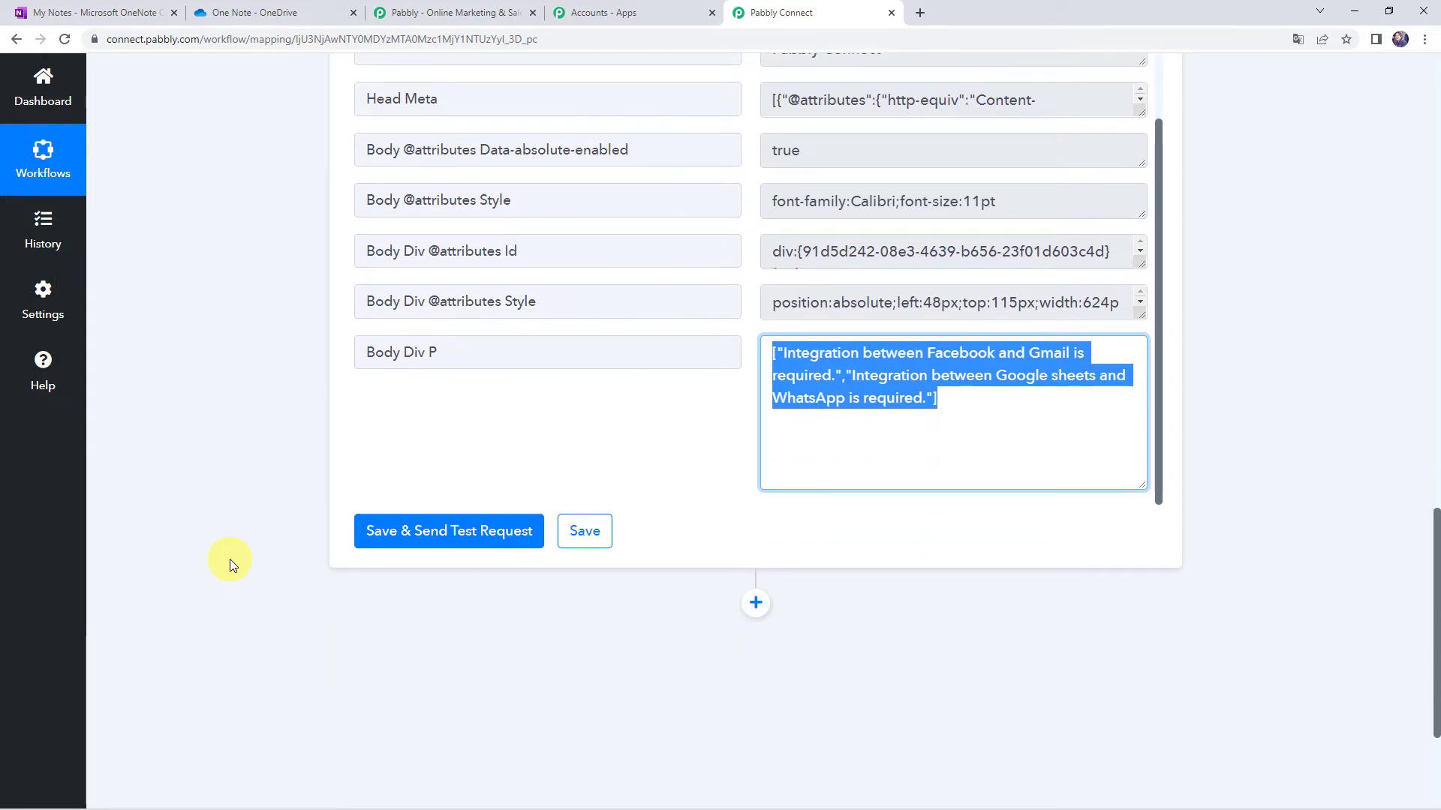
{"action": "scroll", "coordinate": [230, 560], "scroll_direction": "down", "scroll_amount": 3}
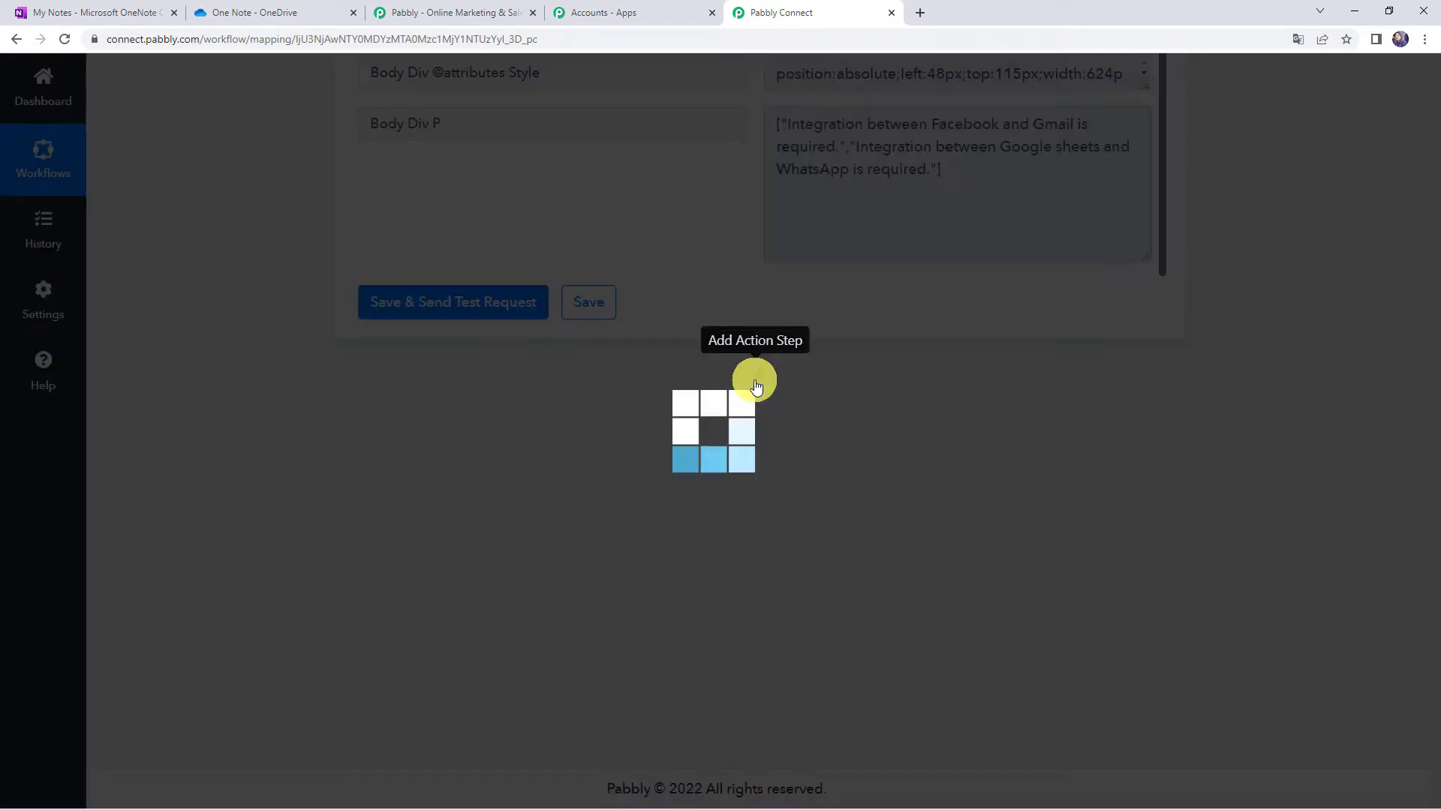
{"action": "left_click", "coordinate": [756, 375]}
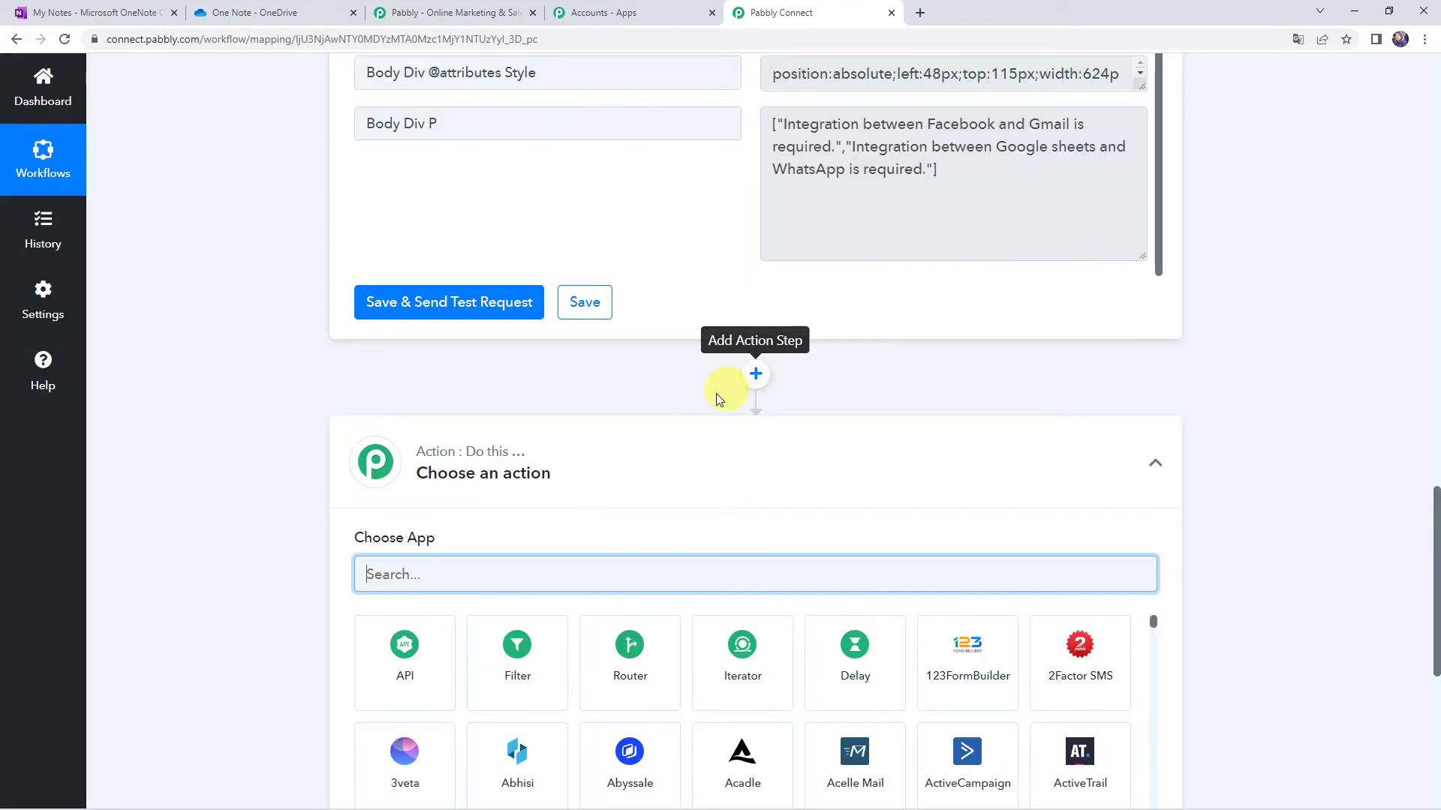
{"action": "scroll", "coordinate": [697, 402], "scroll_direction": "down", "scroll_amount": 3}
{"action": "left_click", "coordinate": [611, 465]}
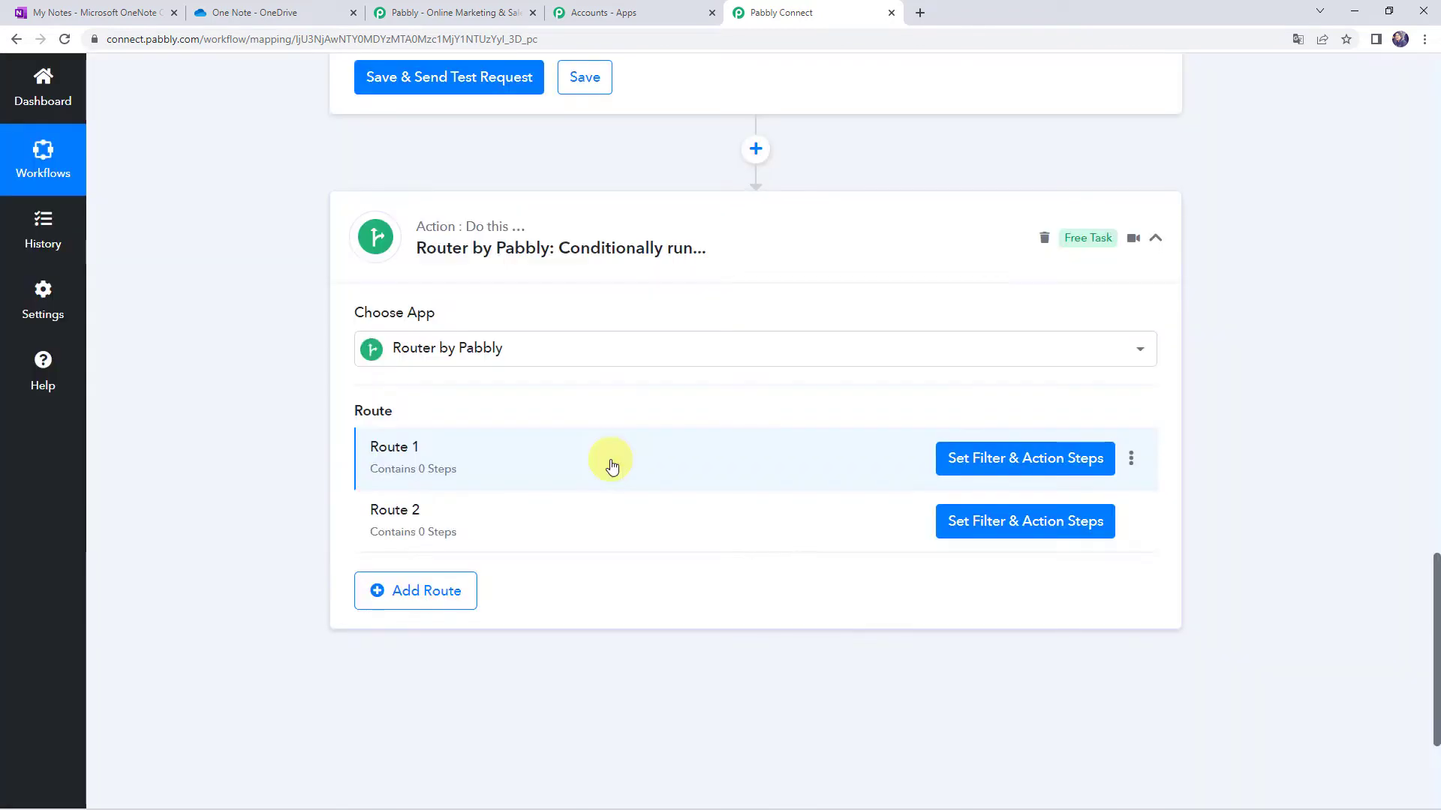
- Rename Route 1 of the router as Multi Line Data
{"action": "mouse_move", "coordinate": [395, 453]}
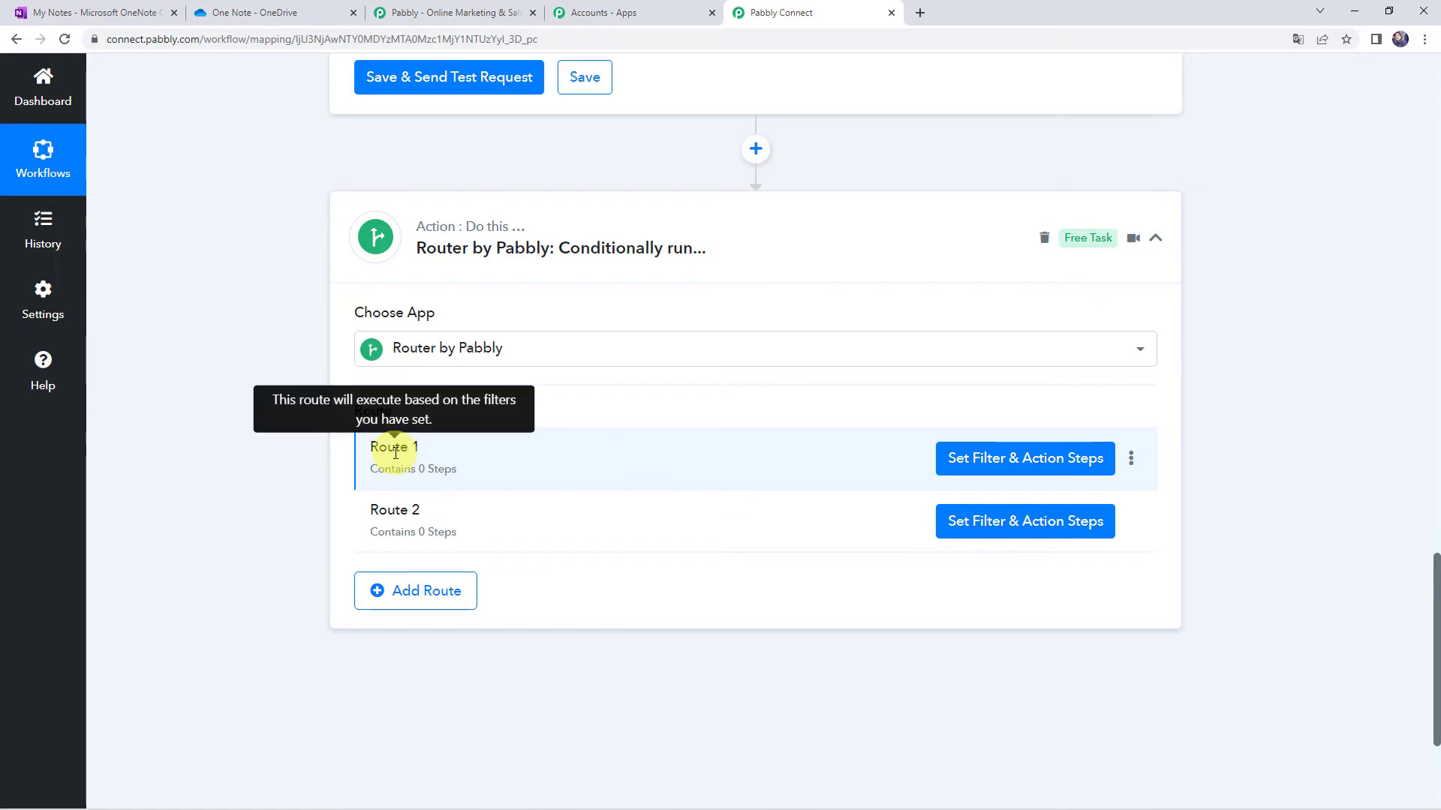
{"action": "left_click", "coordinate": [1131, 461]}
{"action": "left_click", "coordinate": [1049, 494]}
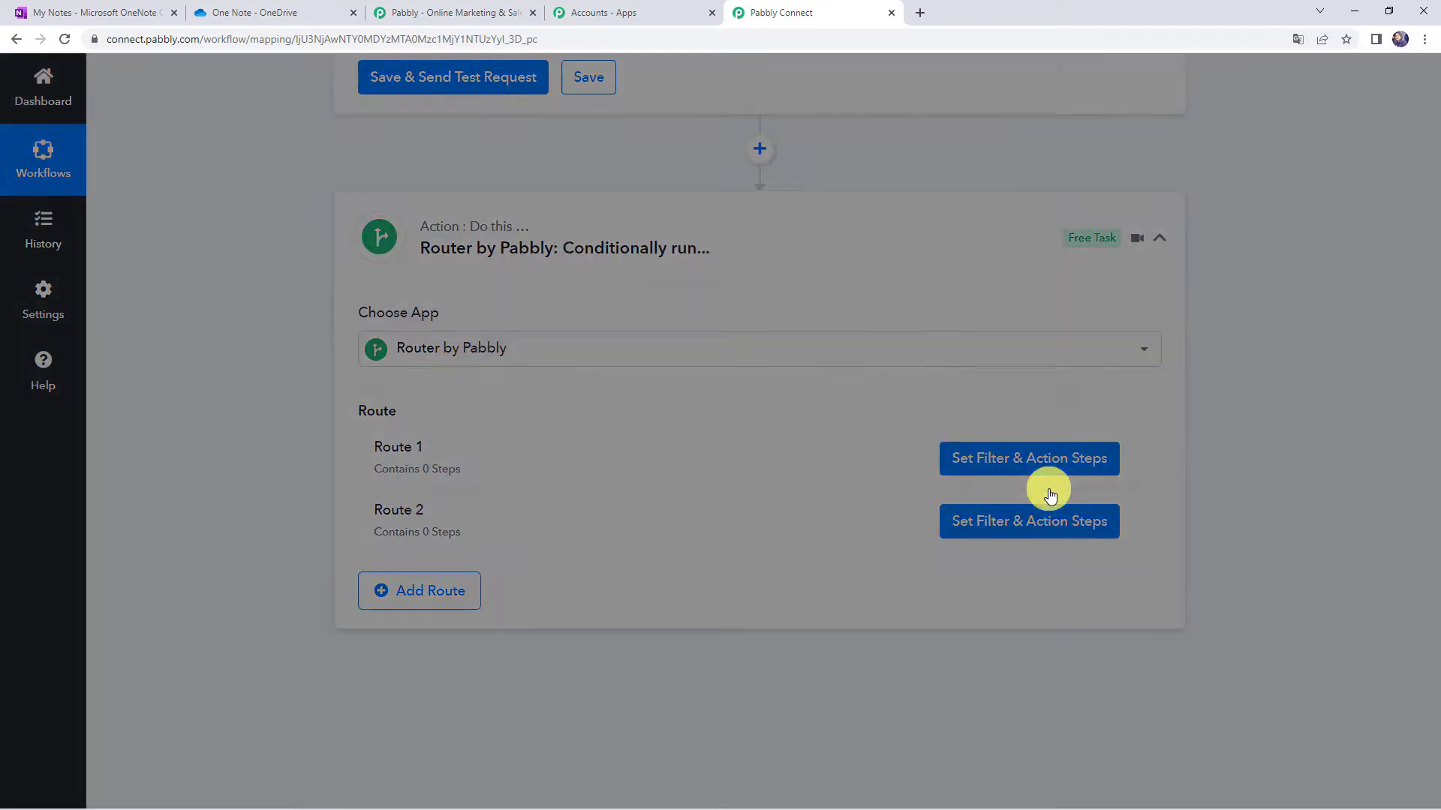
{"action": "left_click_drag", "start_coordinate": [612, 444], "coordinate": [430, 435]}
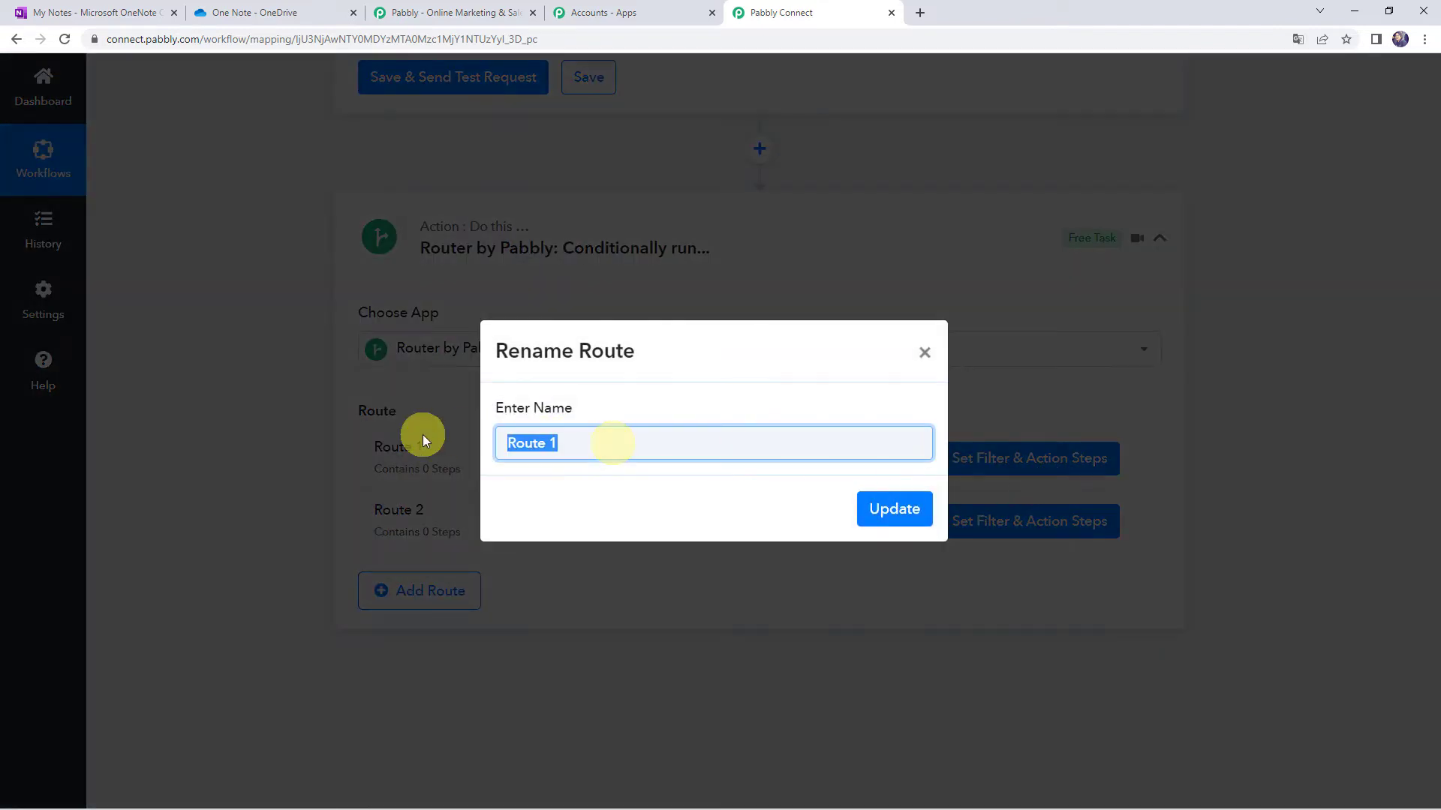
{"action": "key", "text": "BackSpace"}
{"action": "type", "text": "Multi Line Data"}
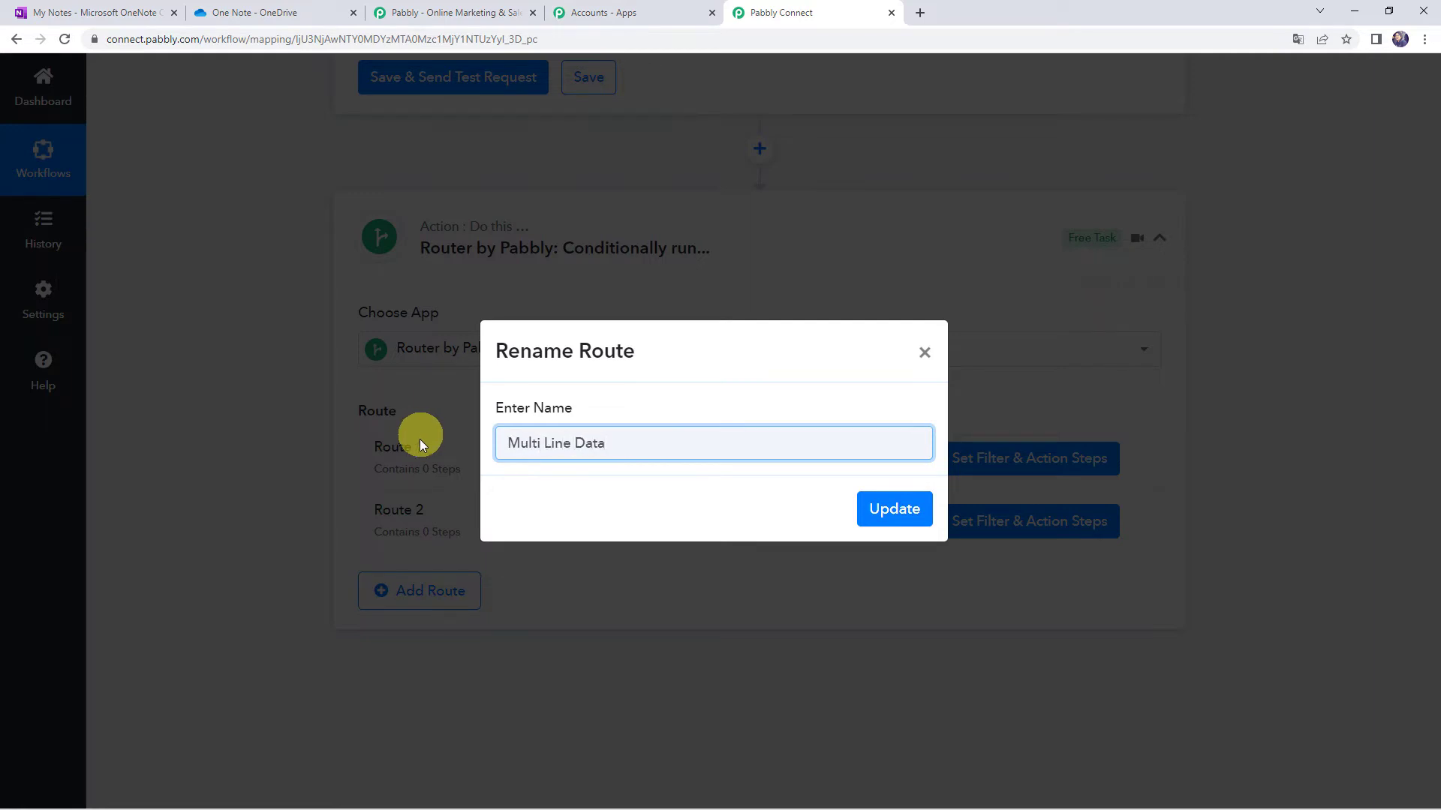
{"action": "left_click", "coordinate": [893, 508]}
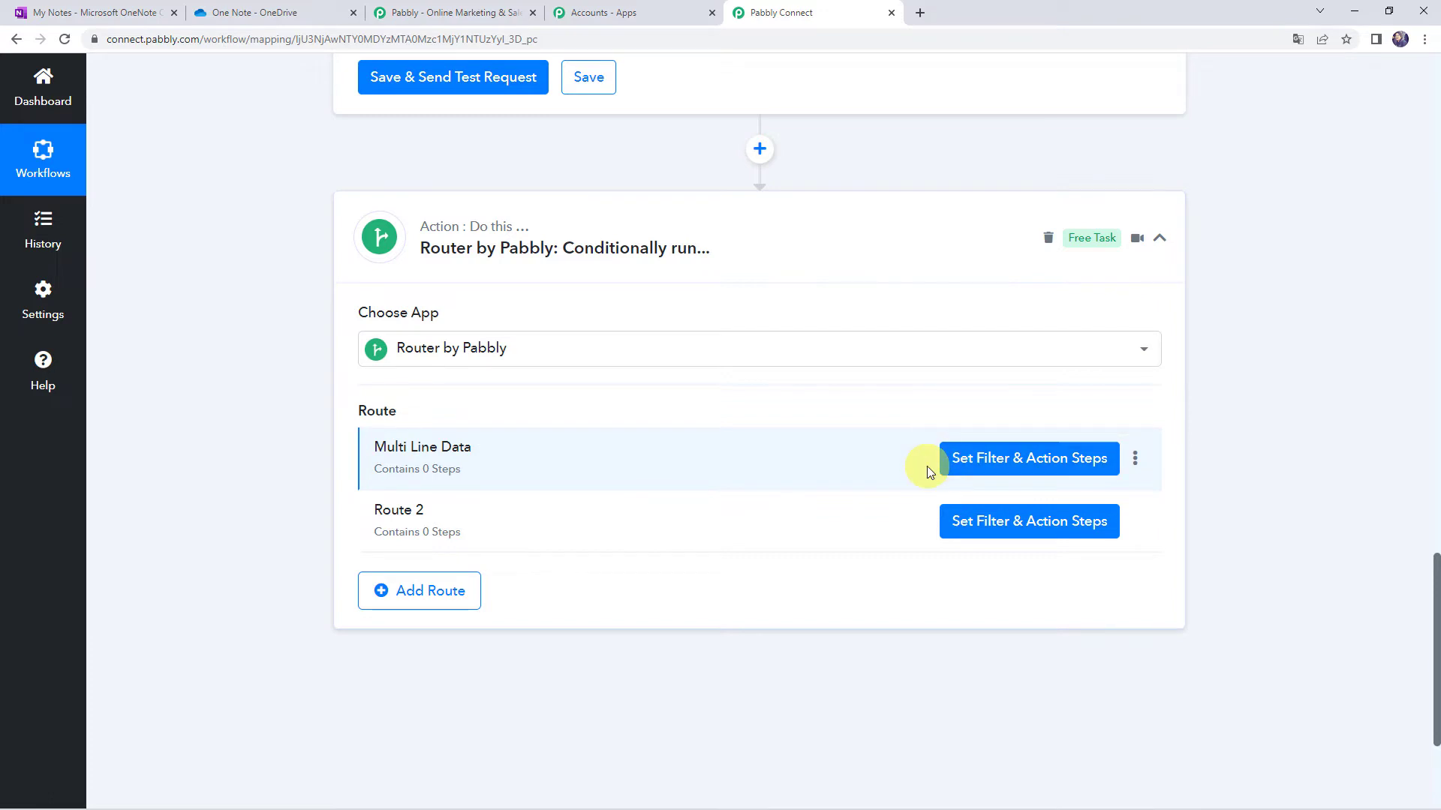
- Open the filter setup of the Multi Line Data route and choose Body Div P from Get Page Details as the filter label
{"action": "left_click", "coordinate": [1007, 463]}
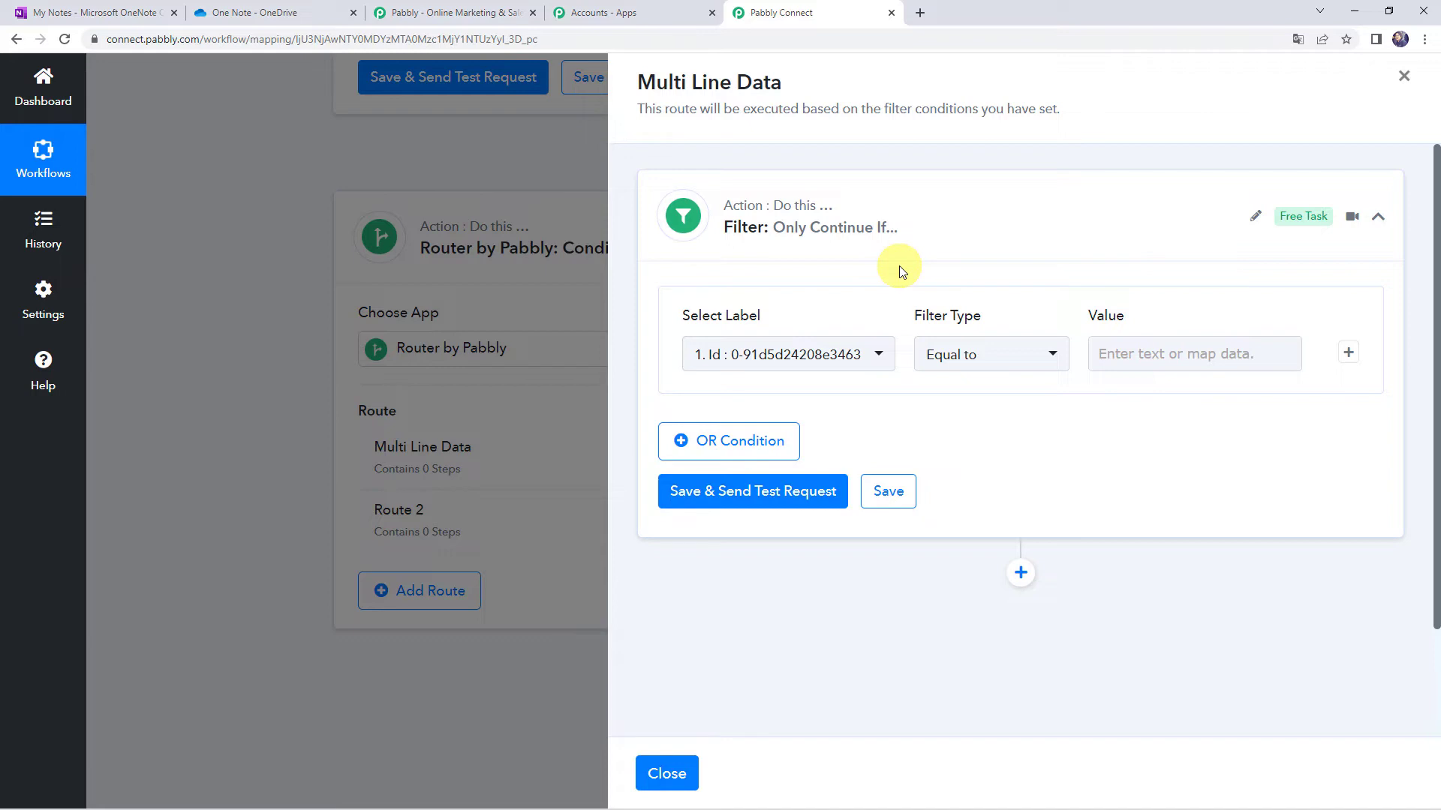
{"action": "left_click", "coordinate": [780, 362]}
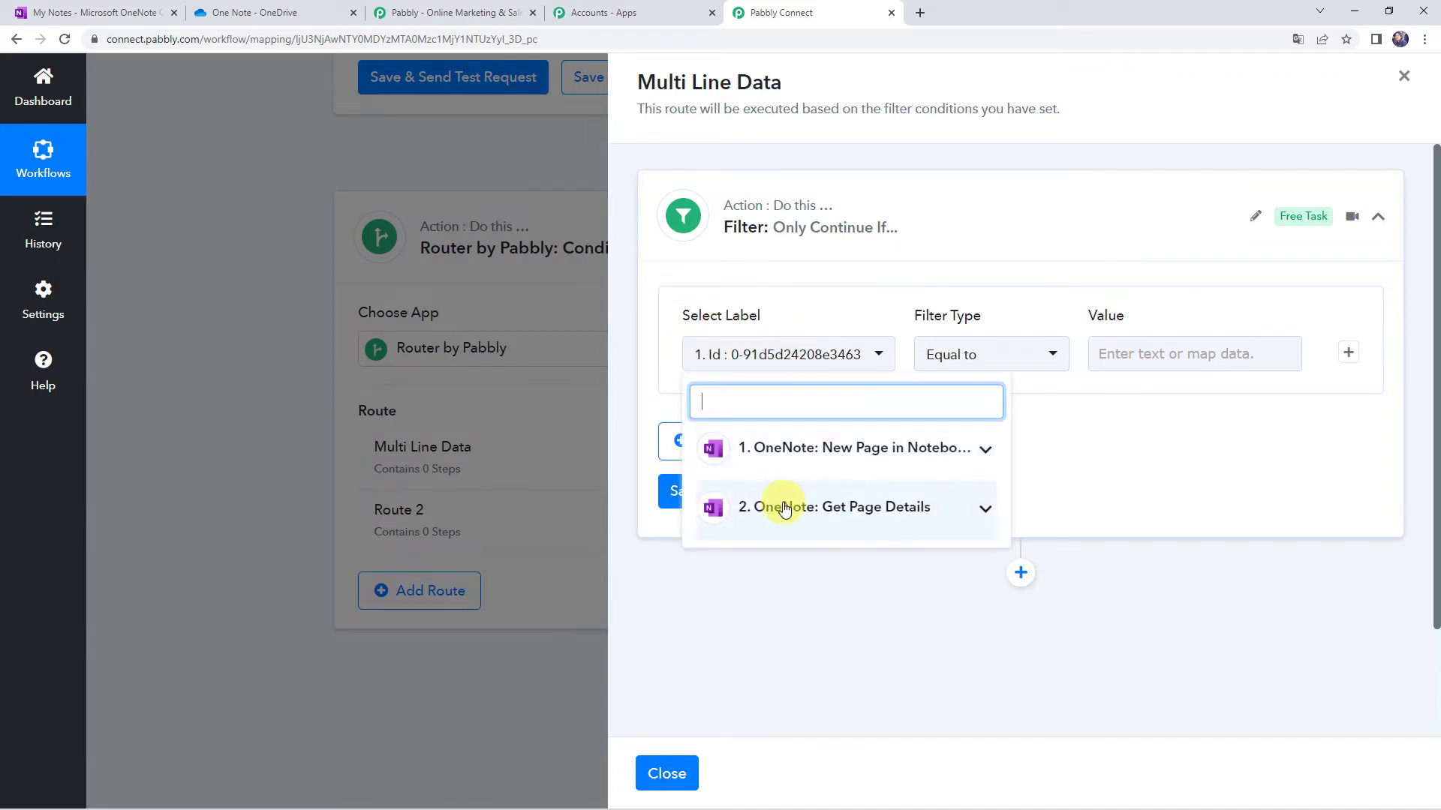
{"action": "left_click", "coordinate": [878, 507]}
{"action": "scroll", "coordinate": [884, 505], "scroll_direction": "down", "scroll_amount": 2}
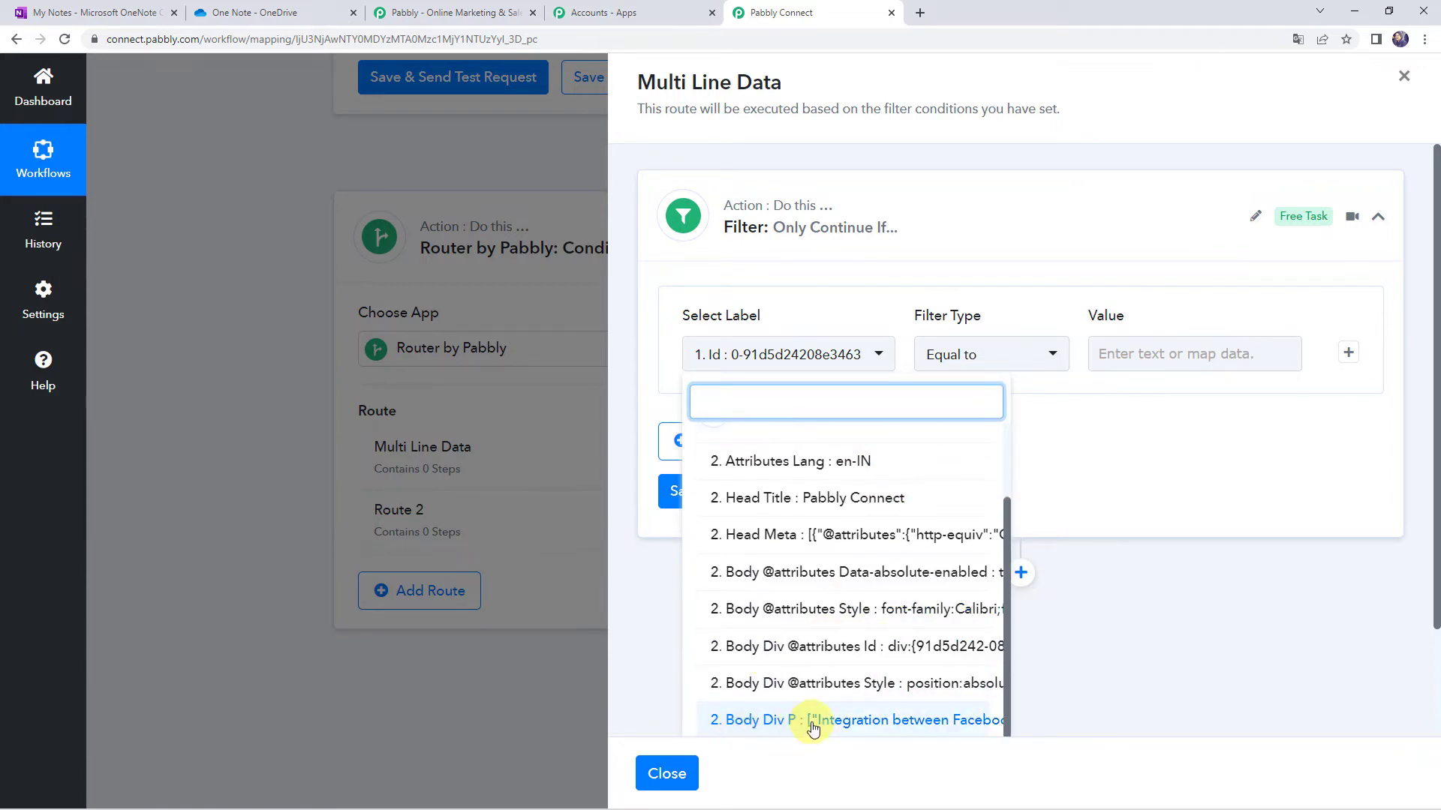
{"action": "left_click", "coordinate": [813, 725]}
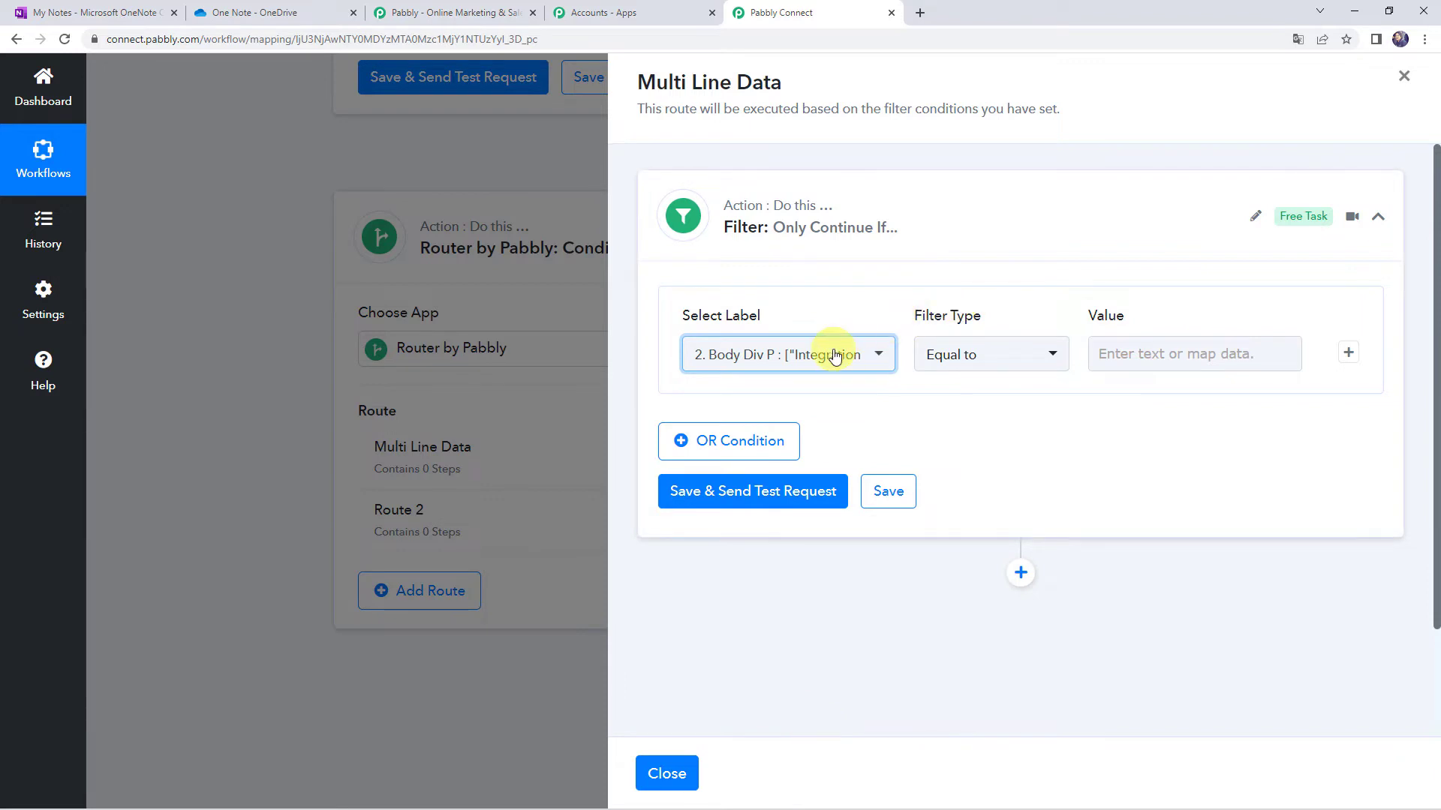
- Set the filter type to Contains with the value "[", then save the filter and send its test request
{"action": "left_click", "coordinate": [948, 353]}
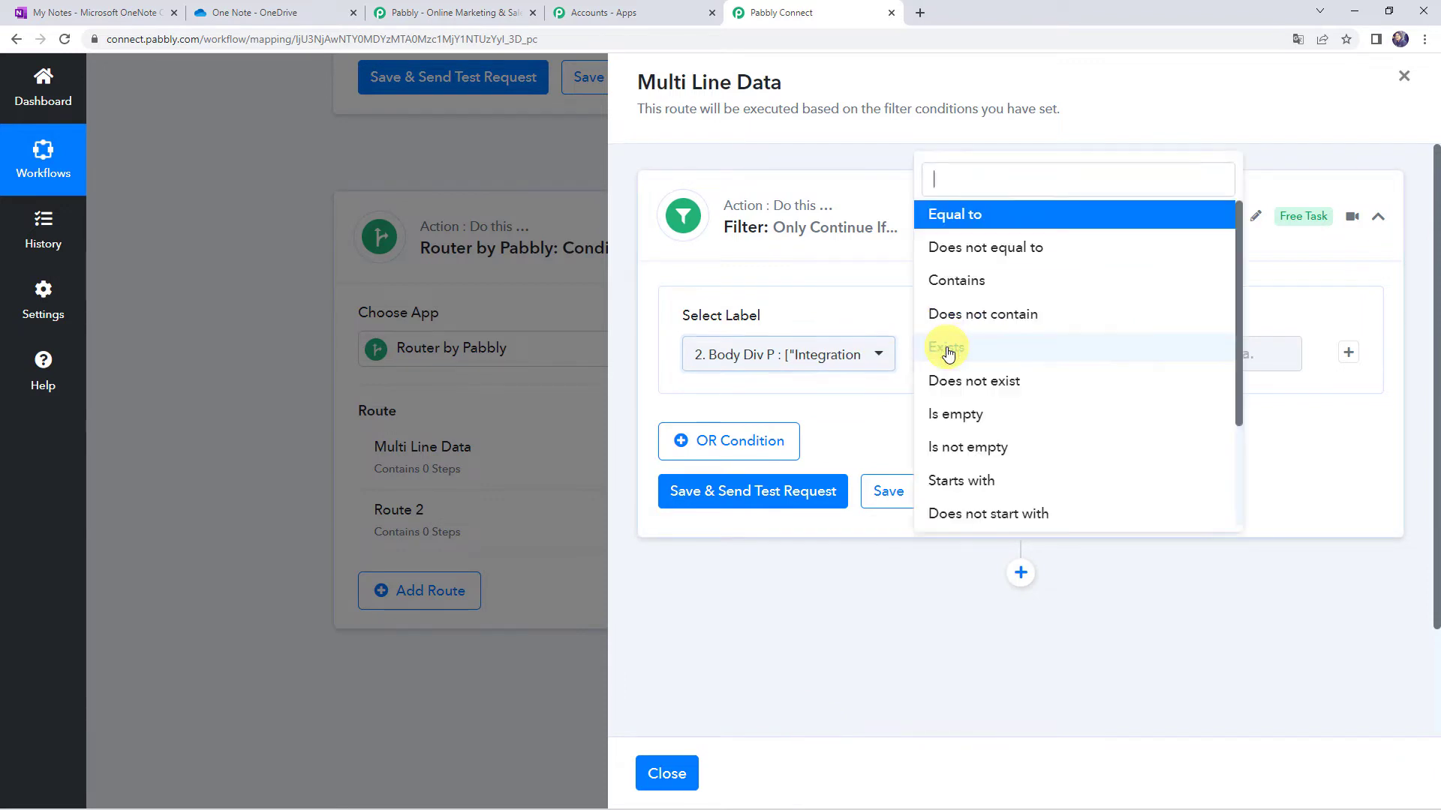
{"action": "left_click", "coordinate": [957, 282]}
{"action": "left_click", "coordinate": [1121, 351]}
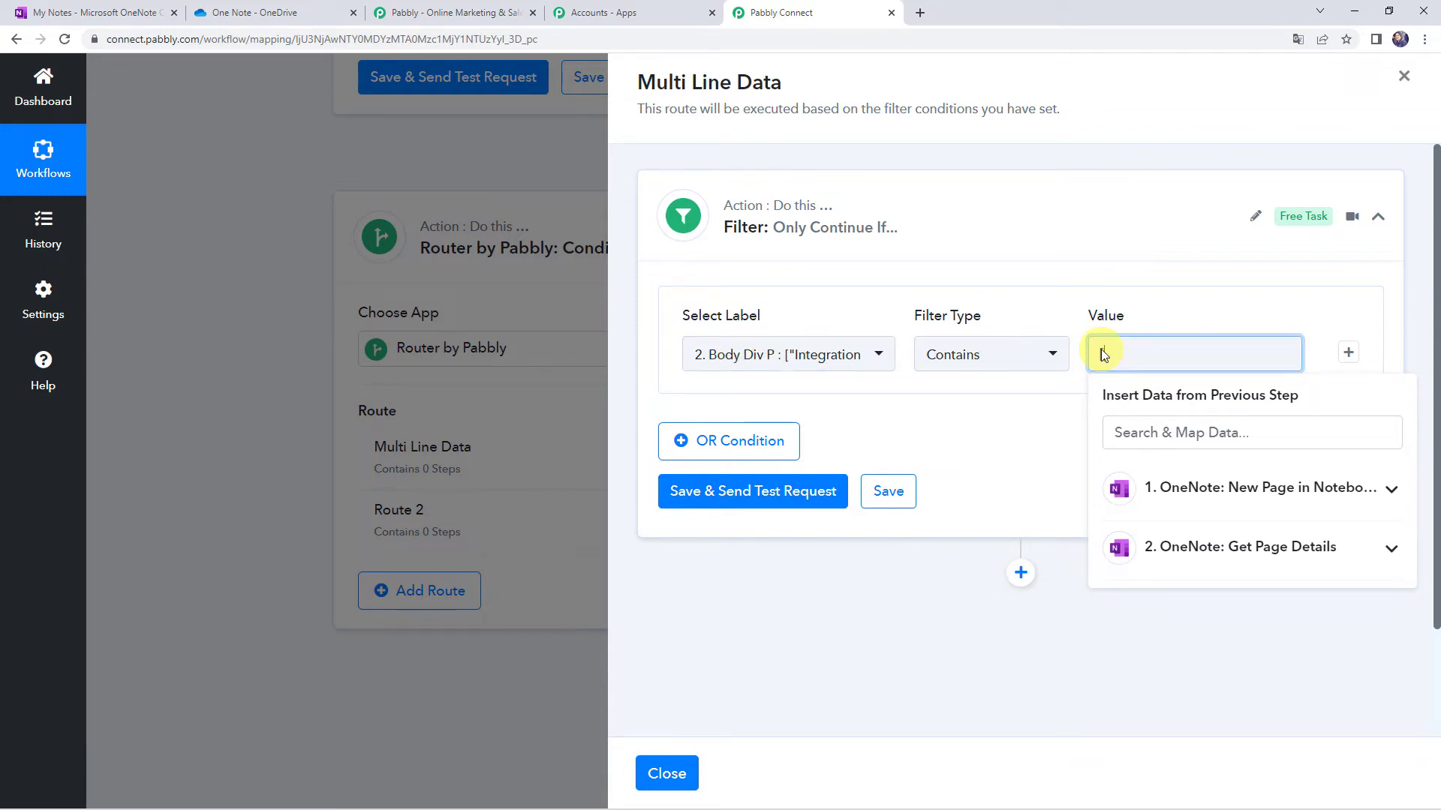
{"action": "type", "text": "["}
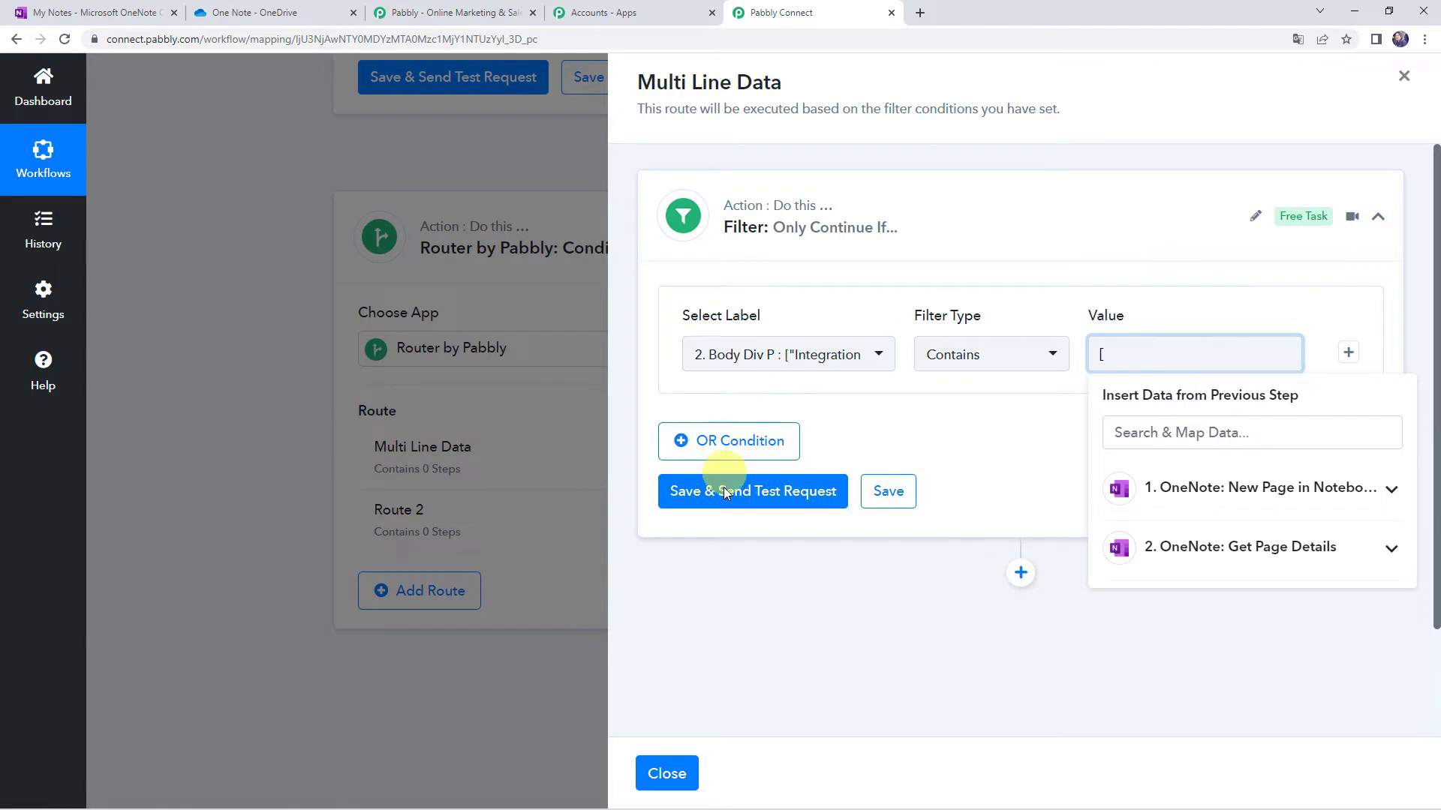
{"action": "left_click", "coordinate": [775, 492]}
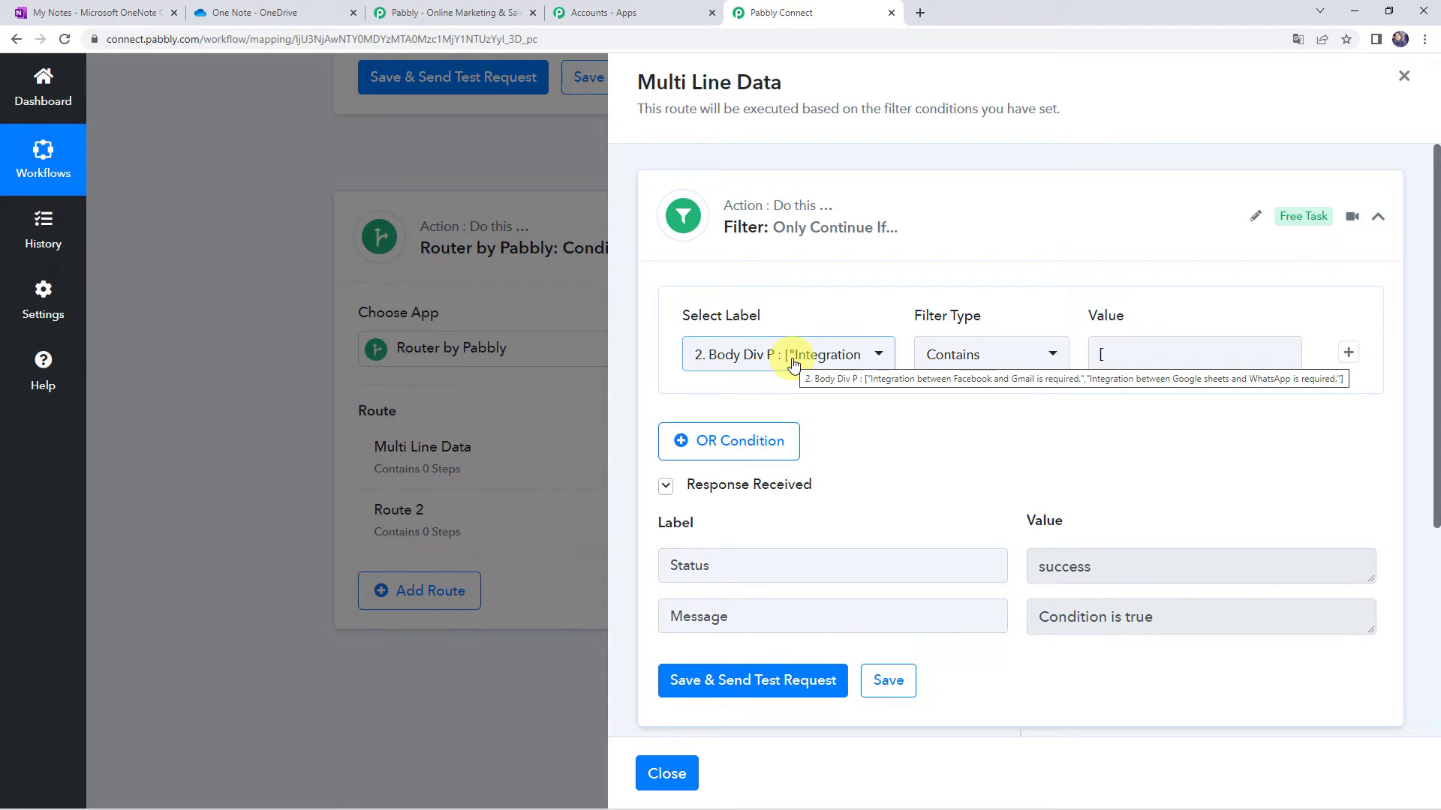
- Add an action step after the route's filter using Text Formatter by Pabbly with the Text Parser event, and connect it
{"action": "scroll", "coordinate": [984, 491], "scroll_direction": "down", "scroll_amount": 4}
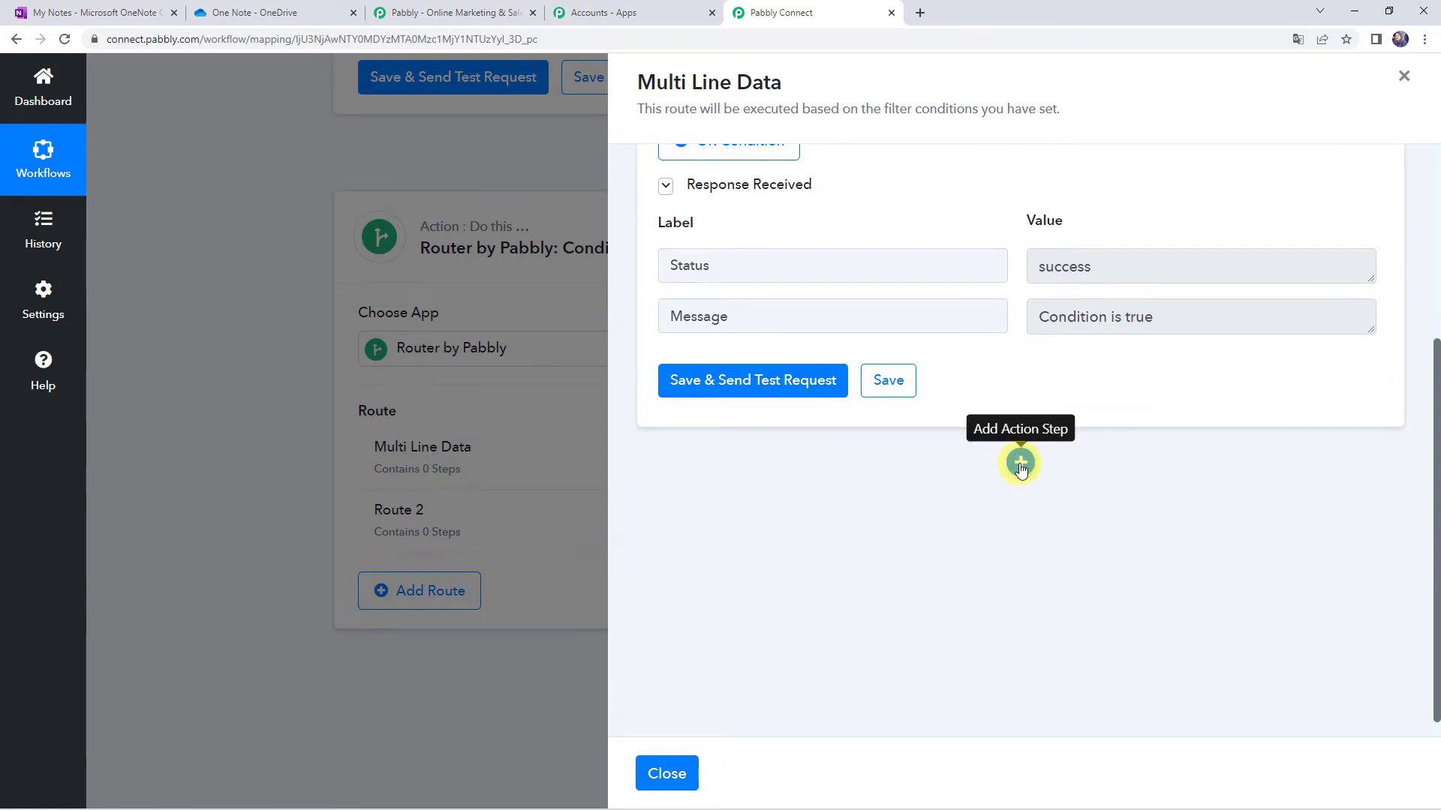
{"action": "left_click", "coordinate": [1020, 464]}
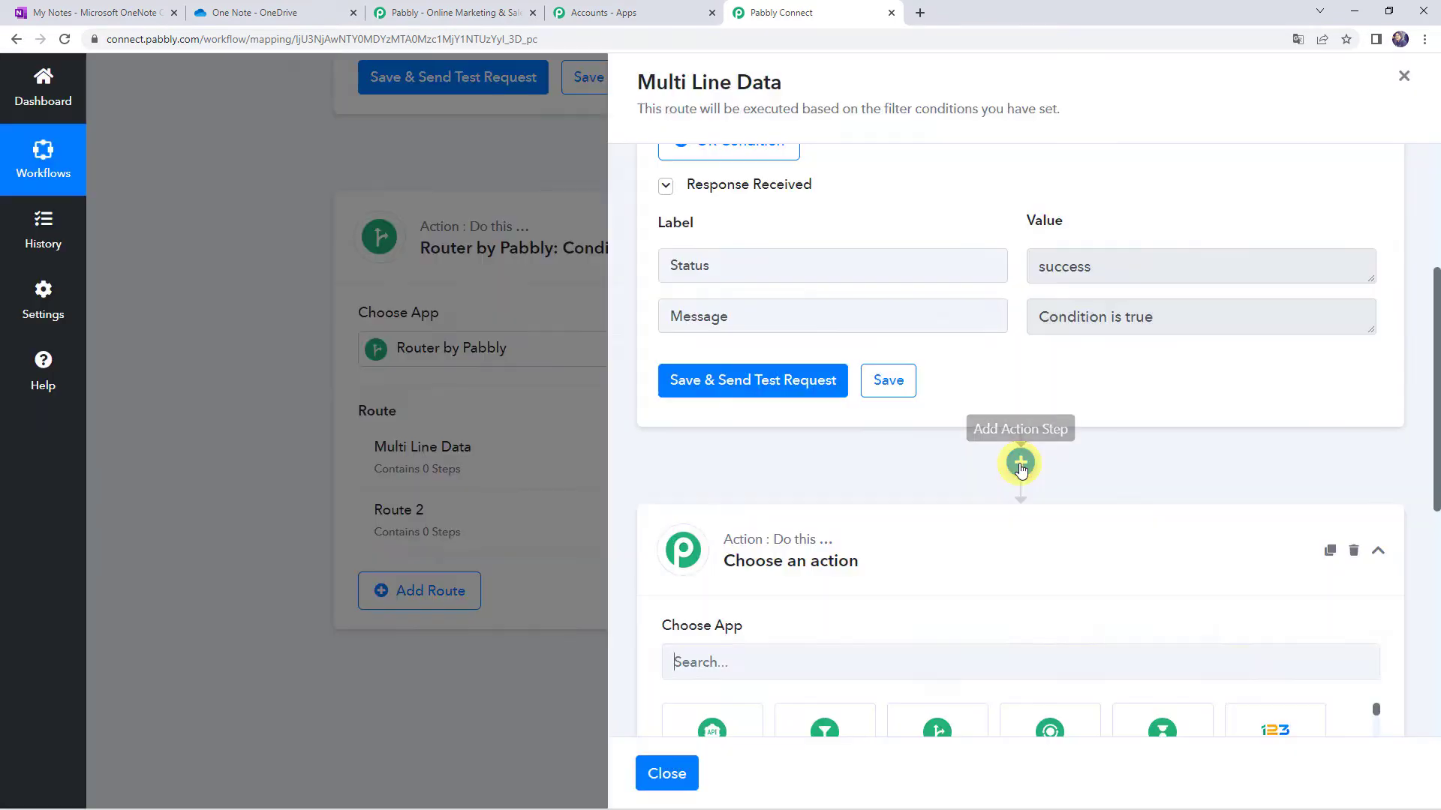
{"action": "scroll", "coordinate": [1020, 469], "scroll_direction": "down", "scroll_amount": 5}
{"action": "scroll", "coordinate": [875, 378], "scroll_direction": "up", "scroll_amount": 1}
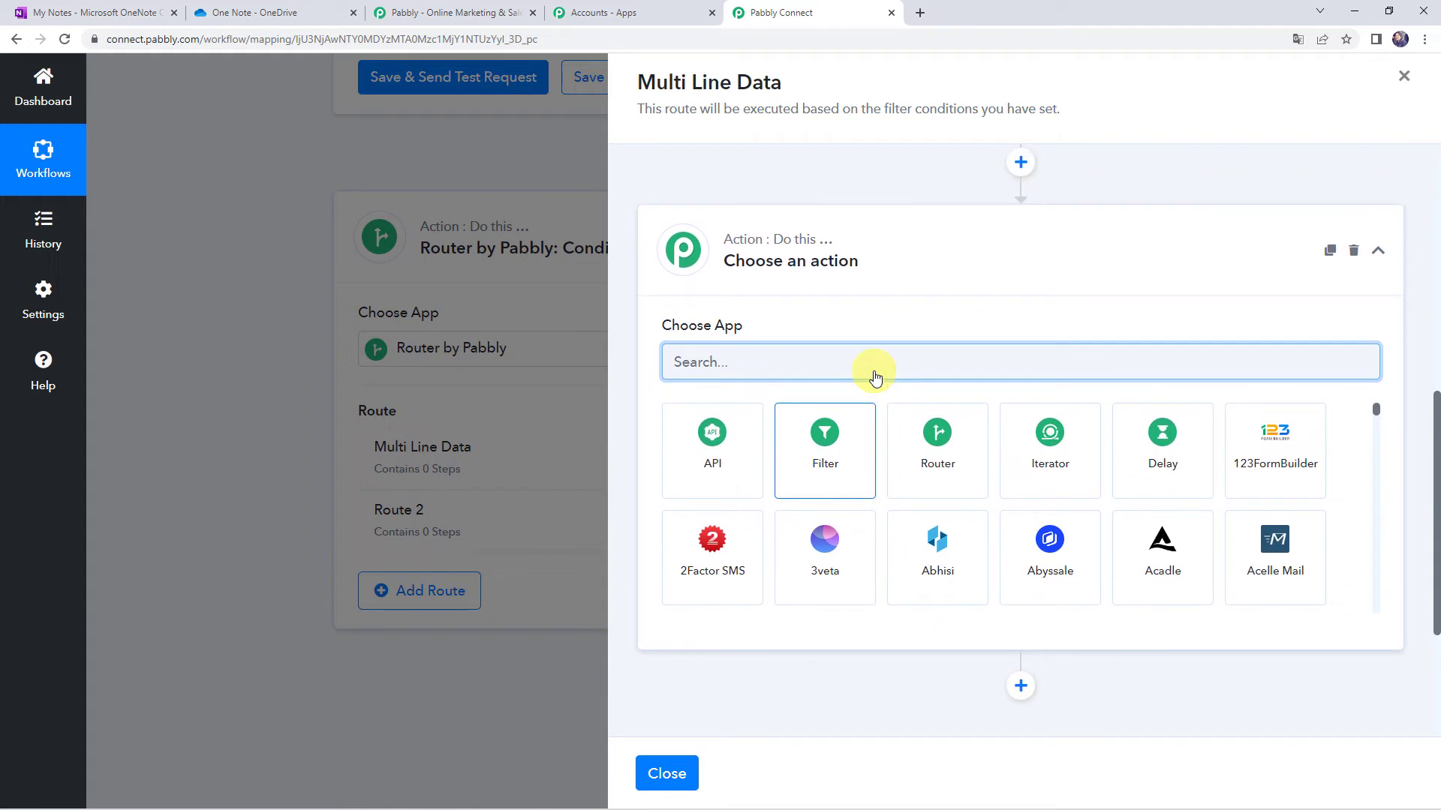
{"action": "type", "text": "text"}
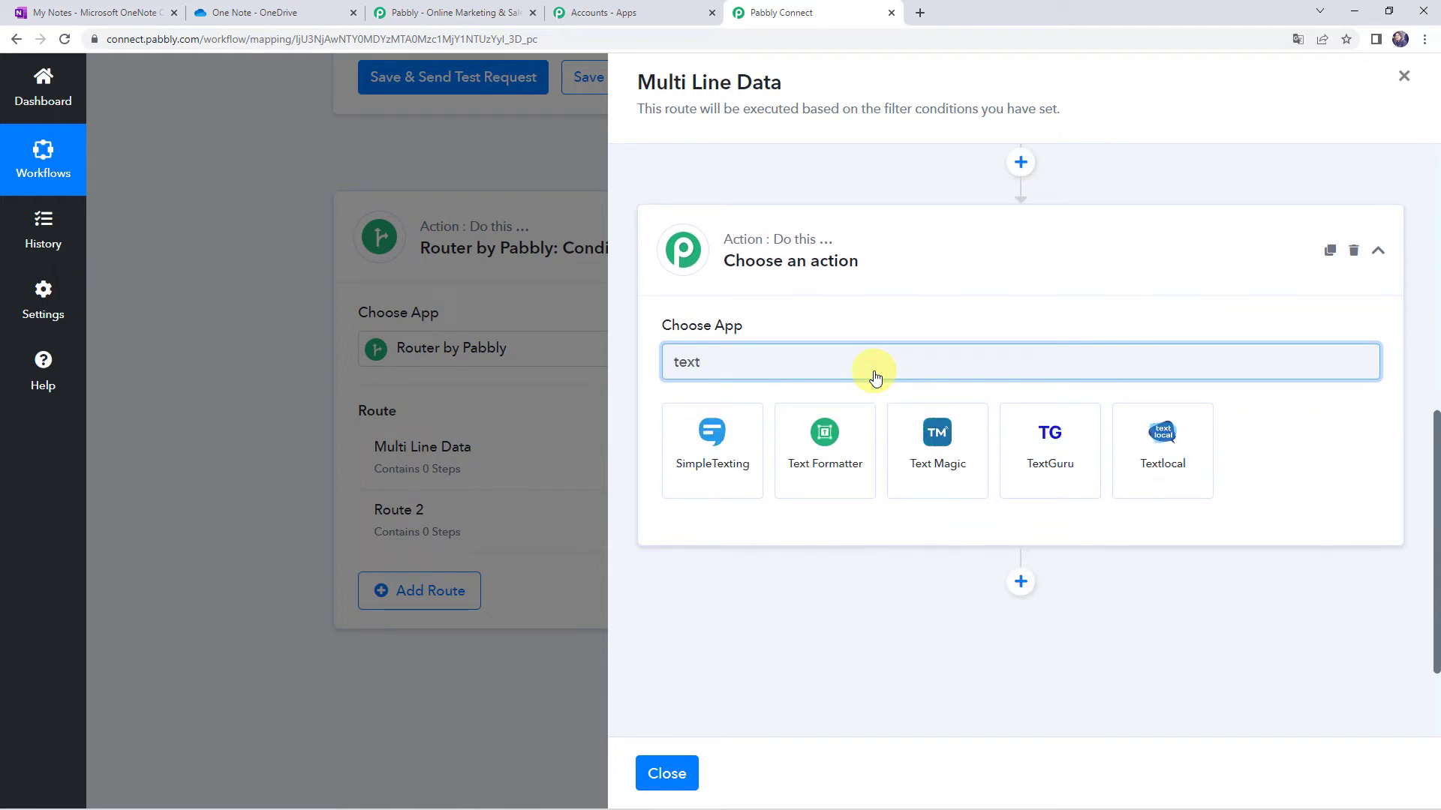
{"action": "left_click", "coordinate": [826, 435]}
{"action": "left_click", "coordinate": [744, 504]}
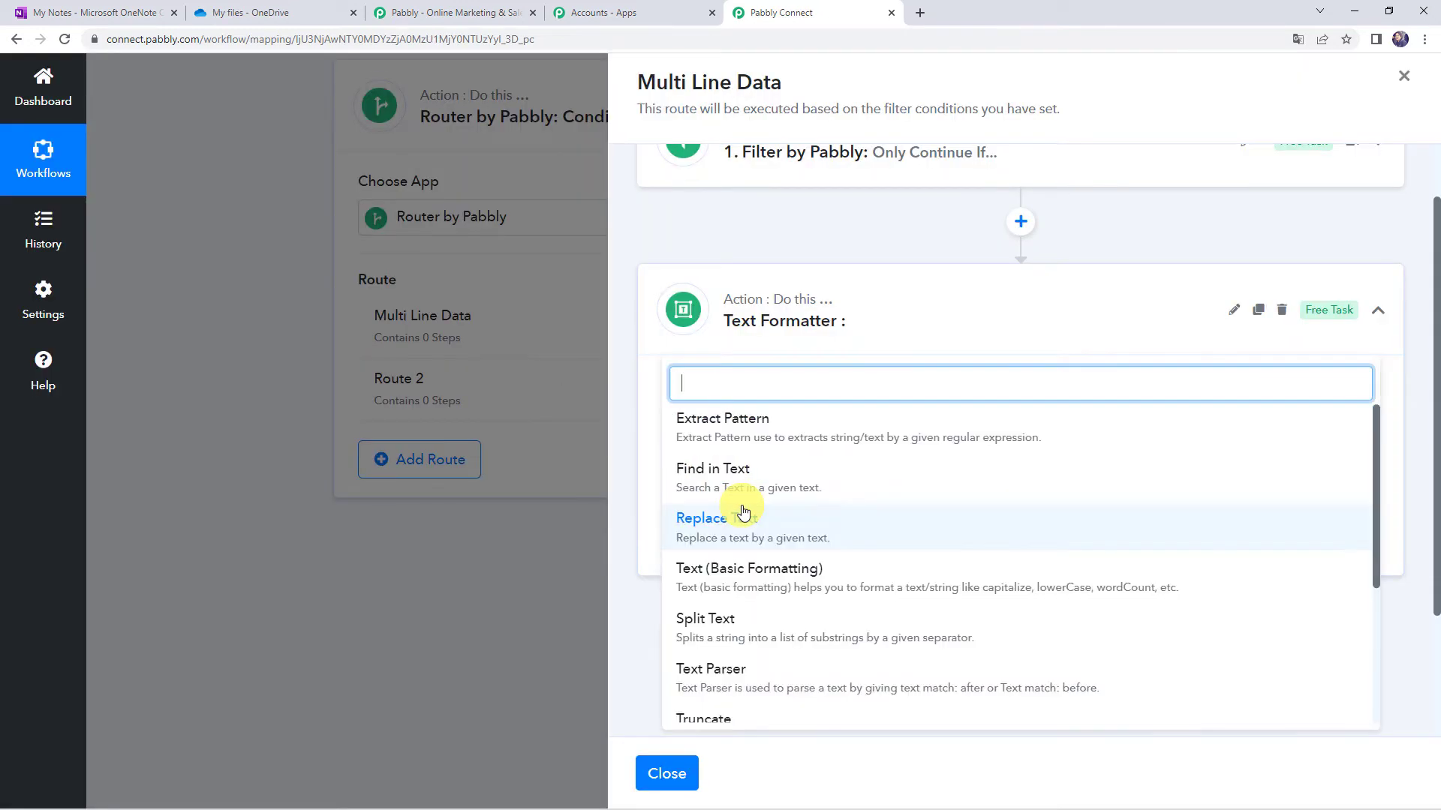
{"action": "left_click", "coordinate": [719, 673]}
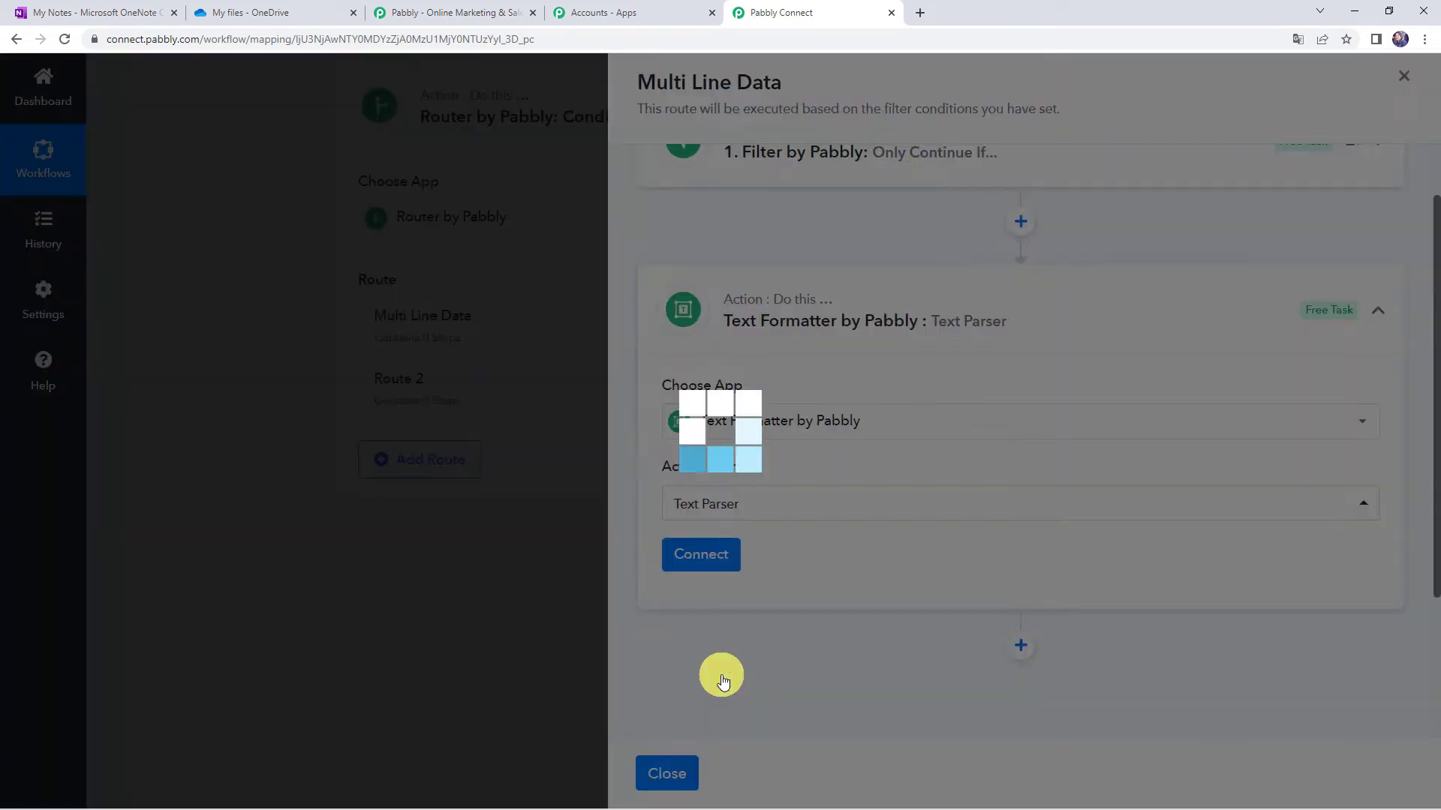
{"action": "left_click", "coordinate": [749, 562]}
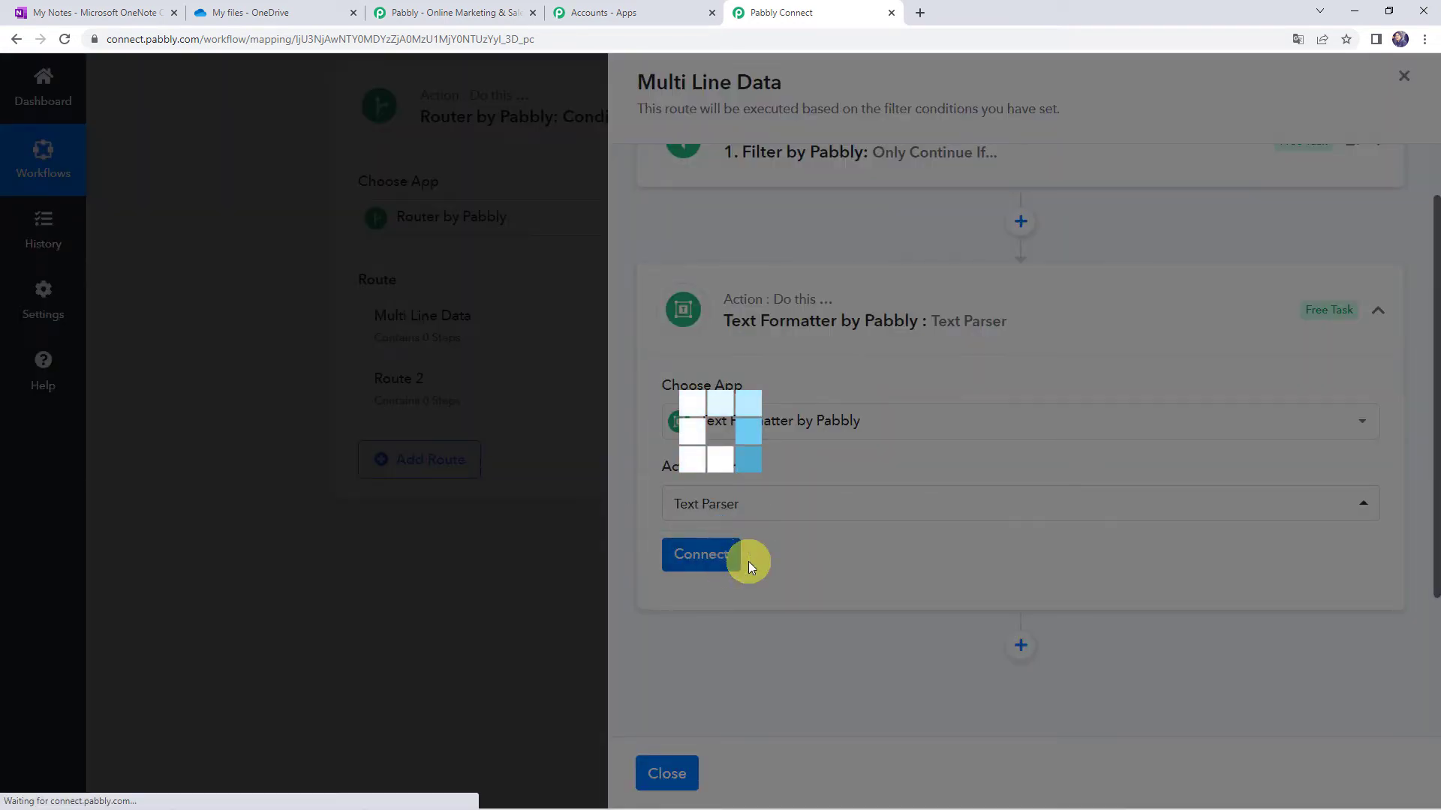
- Map Body Div P from Get Page Details as the Text Parser's required text
{"action": "scroll", "coordinate": [841, 481], "scroll_direction": "down", "scroll_amount": 3}
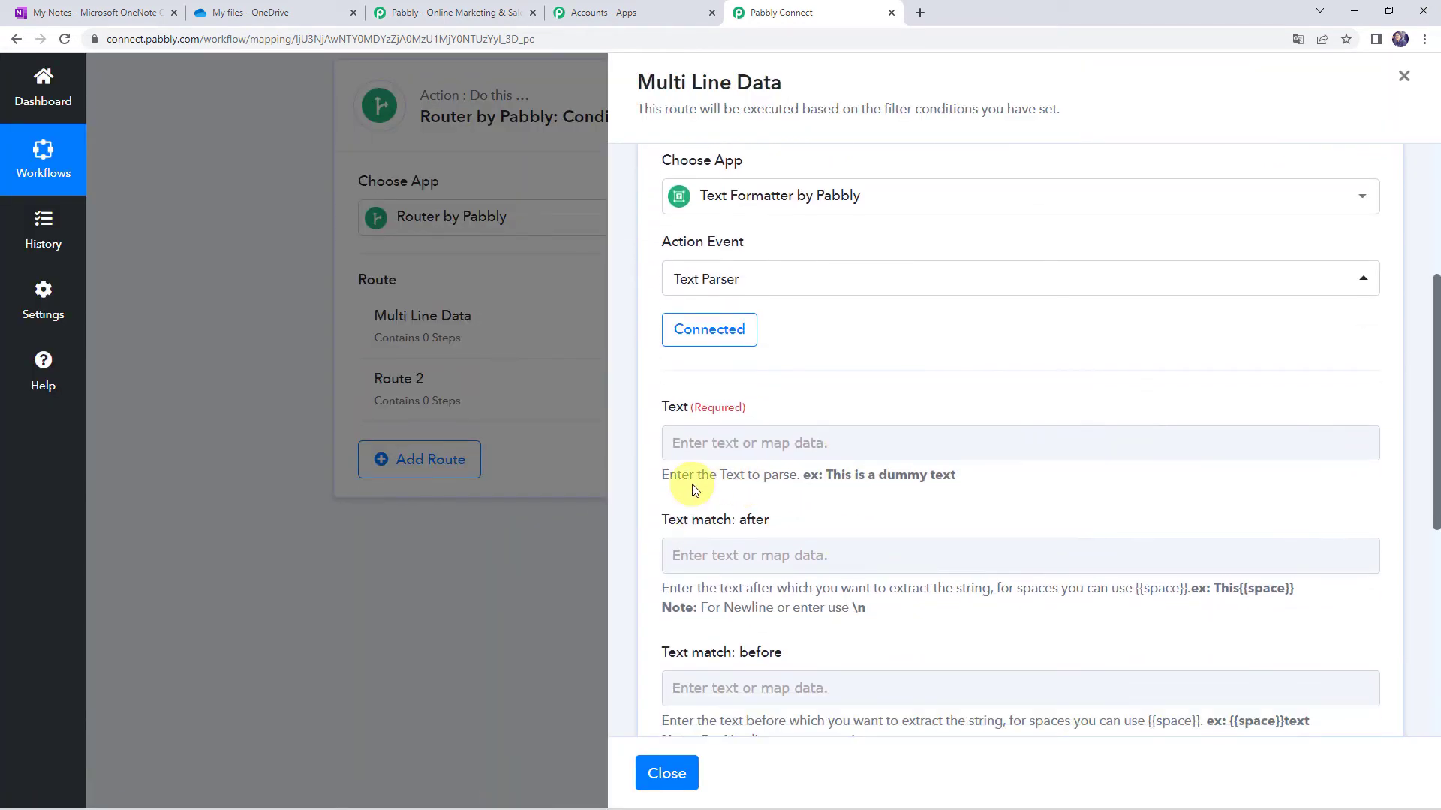
{"action": "left_click", "coordinate": [709, 444]}
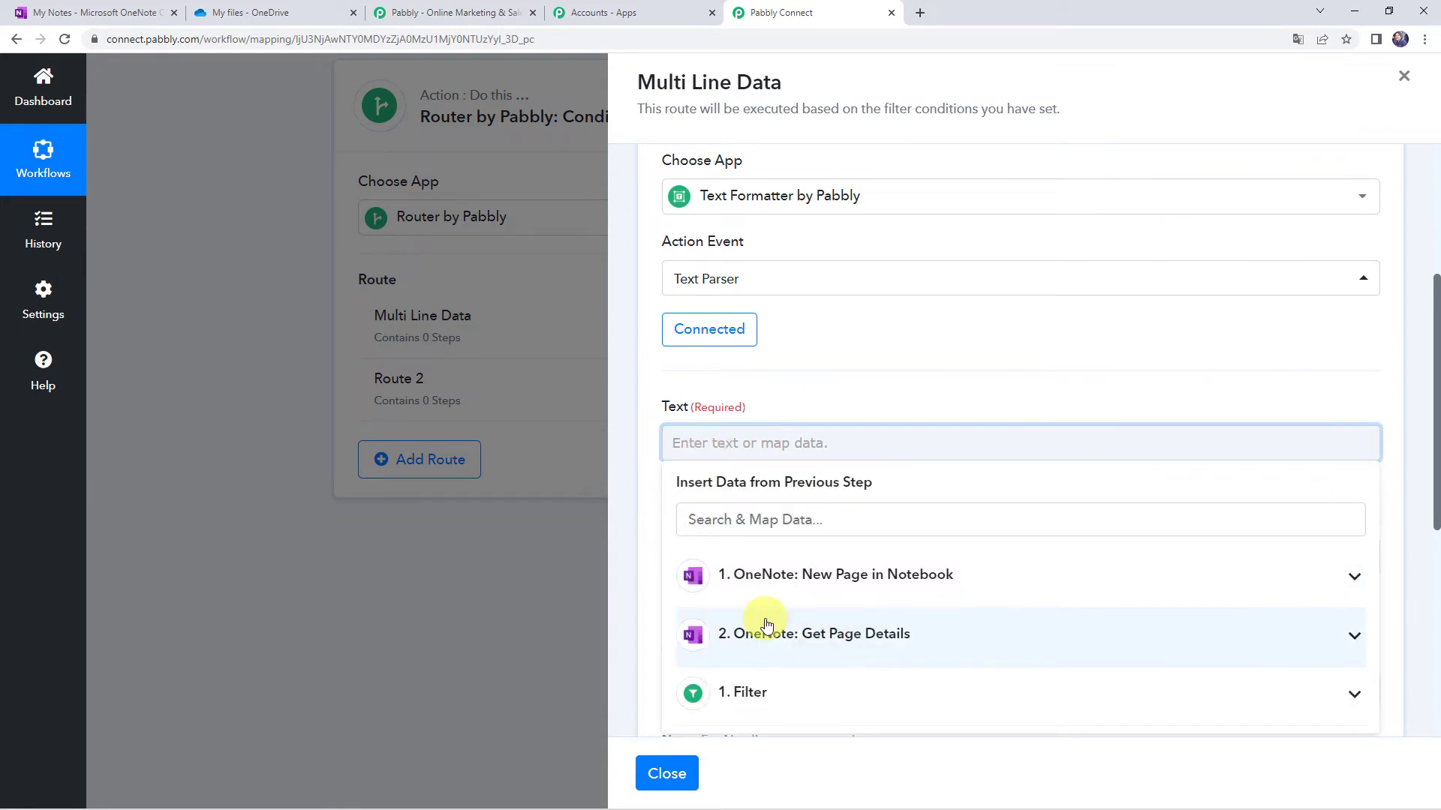
{"action": "left_click", "coordinate": [766, 650]}
{"action": "scroll", "coordinate": [750, 476], "scroll_direction": "down", "scroll_amount": 3}
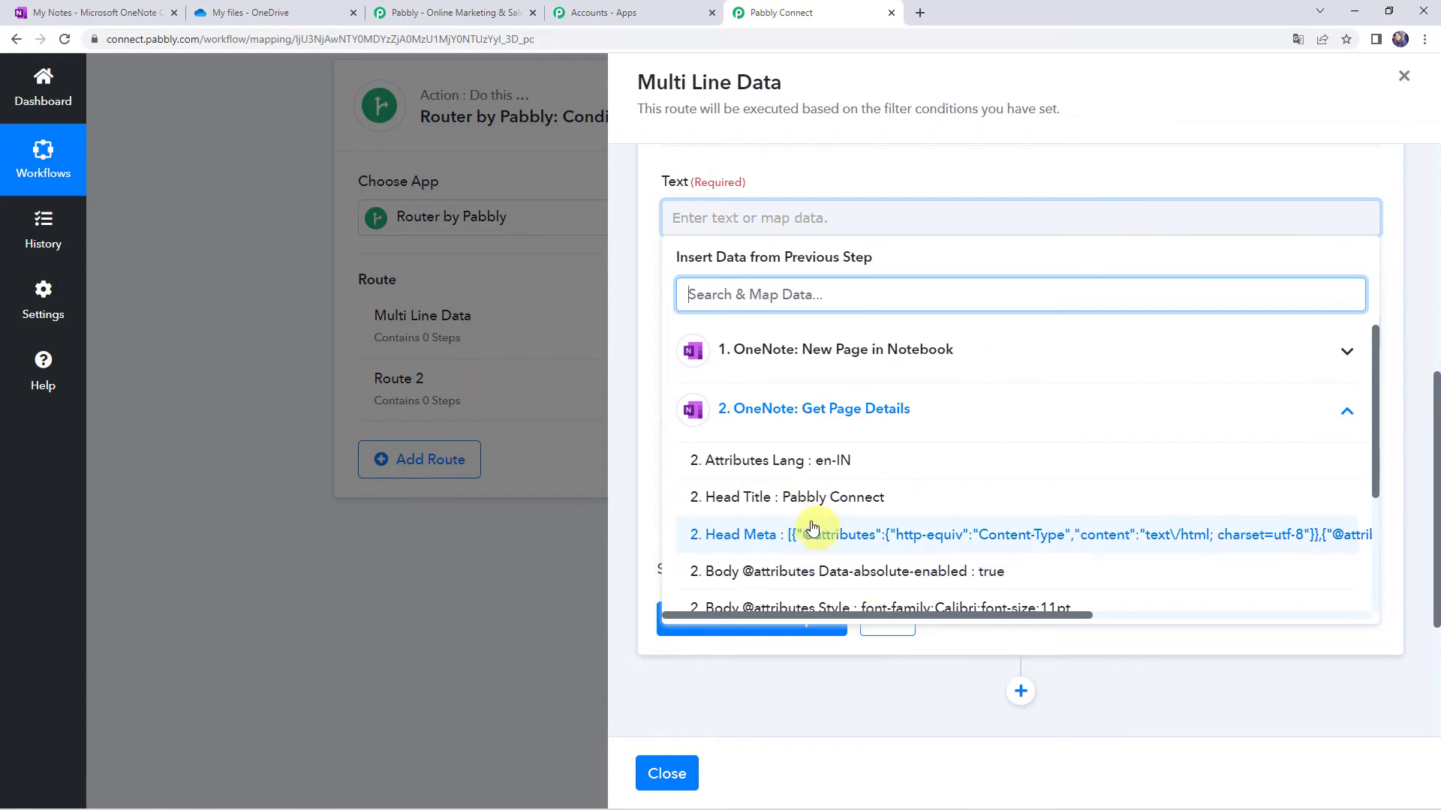
{"action": "scroll", "coordinate": [810, 525], "scroll_direction": "down", "scroll_amount": 2}
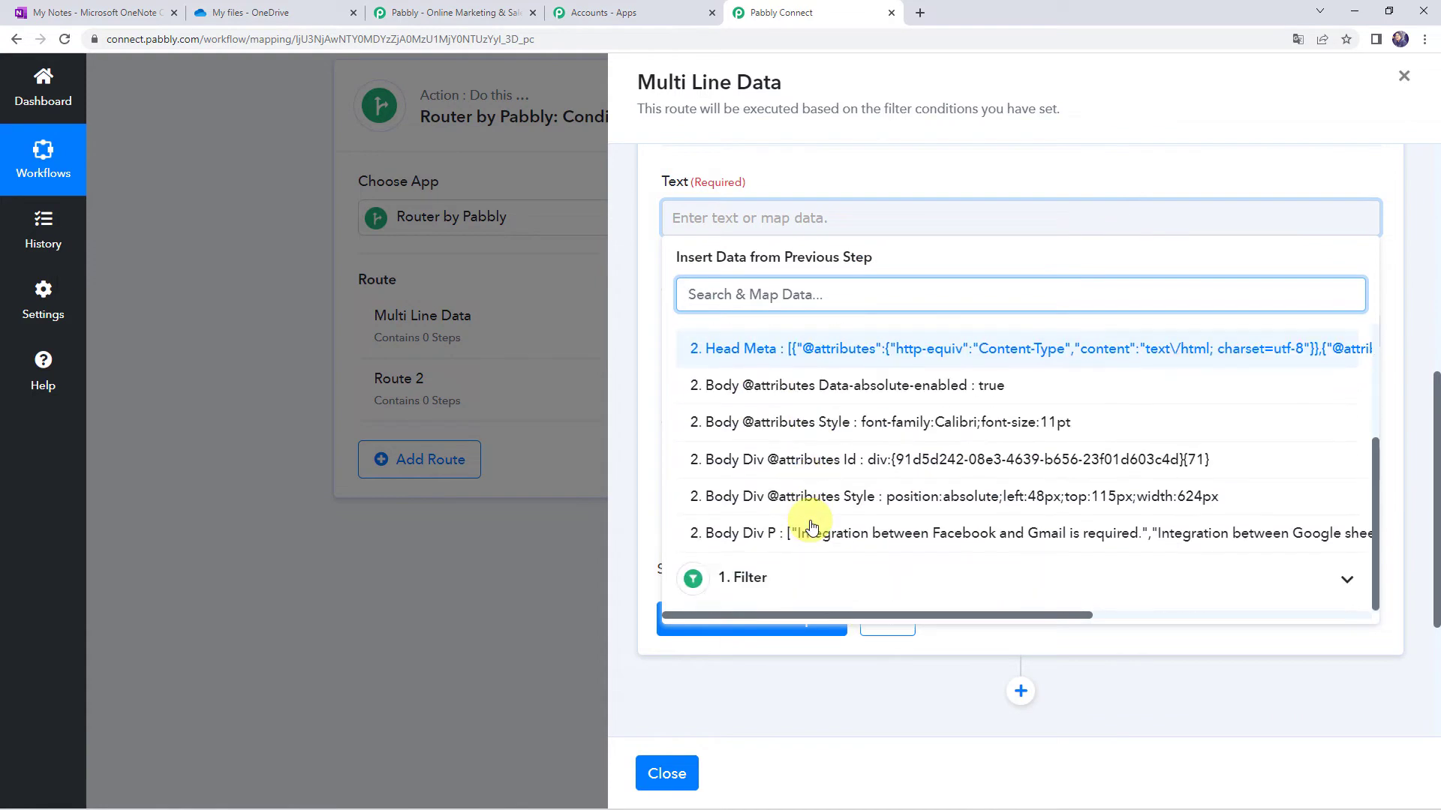
{"action": "left_click", "coordinate": [906, 542]}
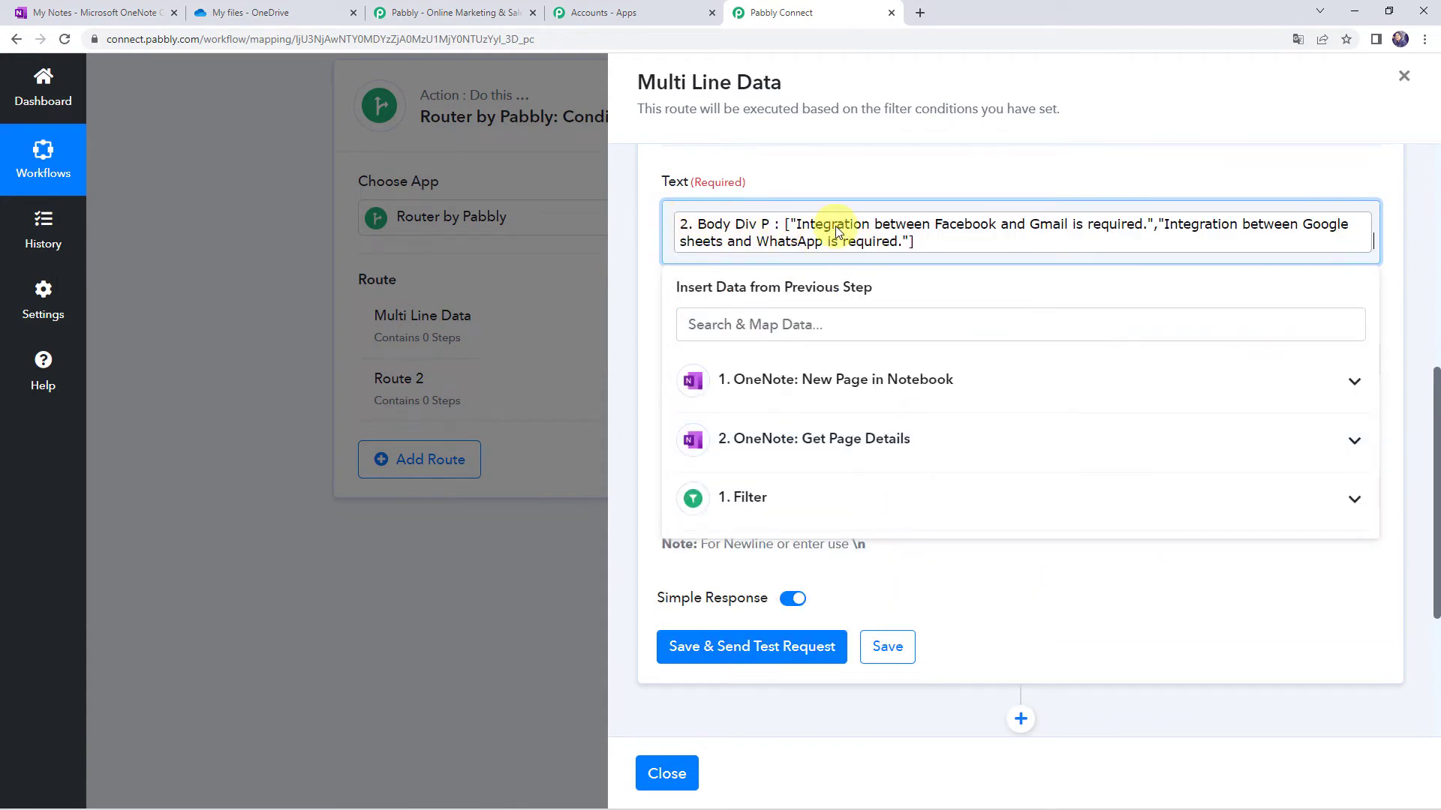
{"action": "left_click", "coordinate": [847, 187]}
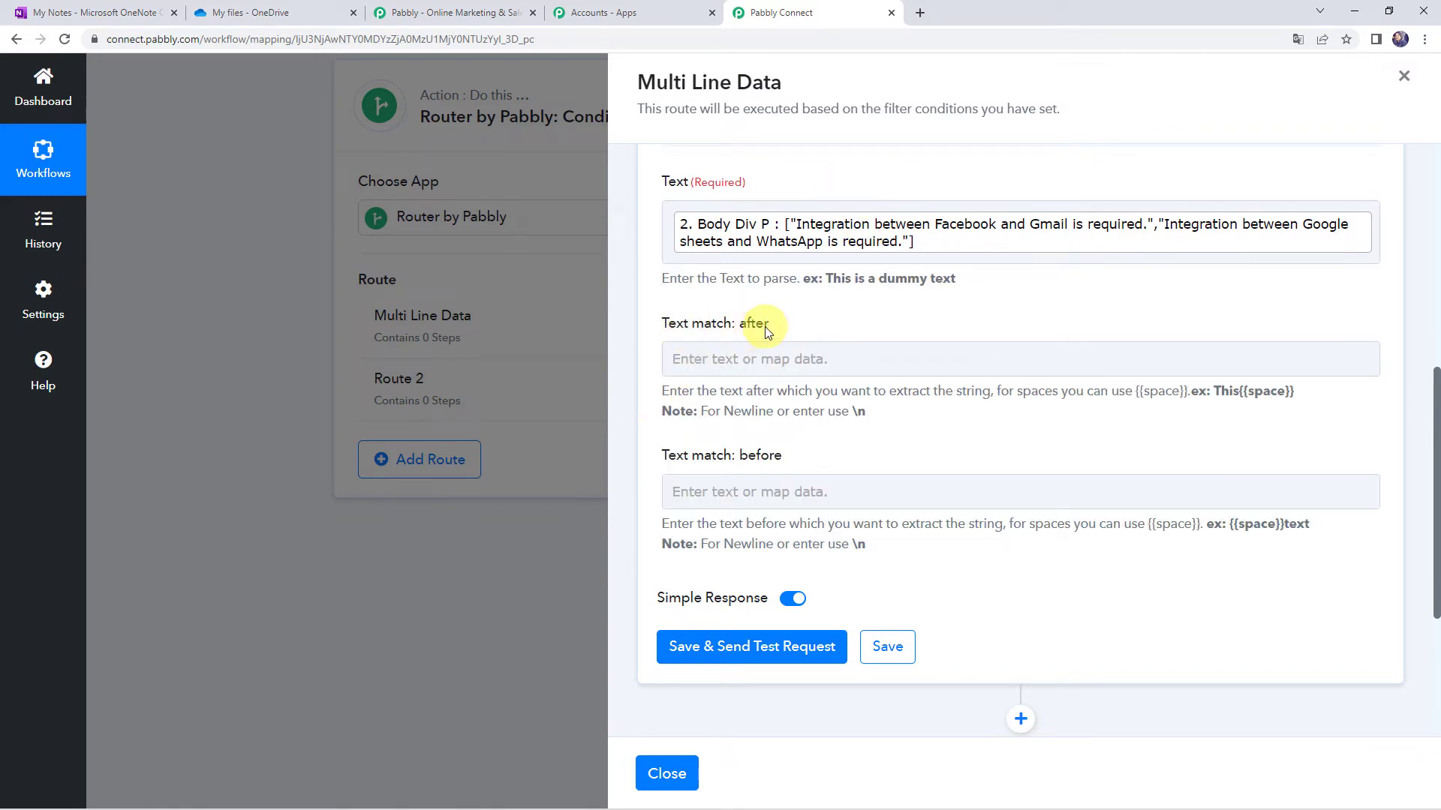
- Set the text match after to [" and before to "], then save the Text Parser action and send its test request
{"action": "left_click", "coordinate": [715, 360]}
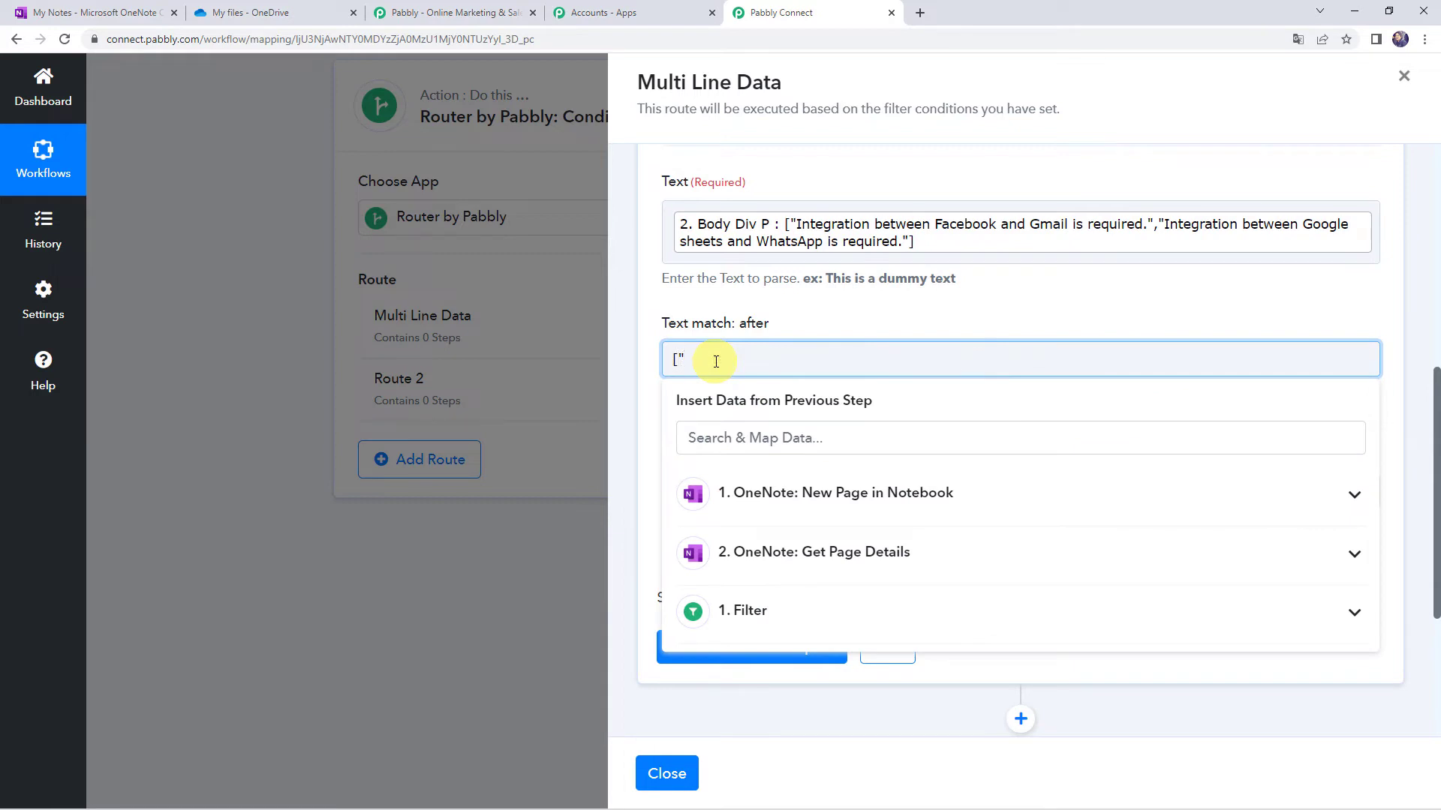
{"action": "left_click", "coordinate": [779, 319]}
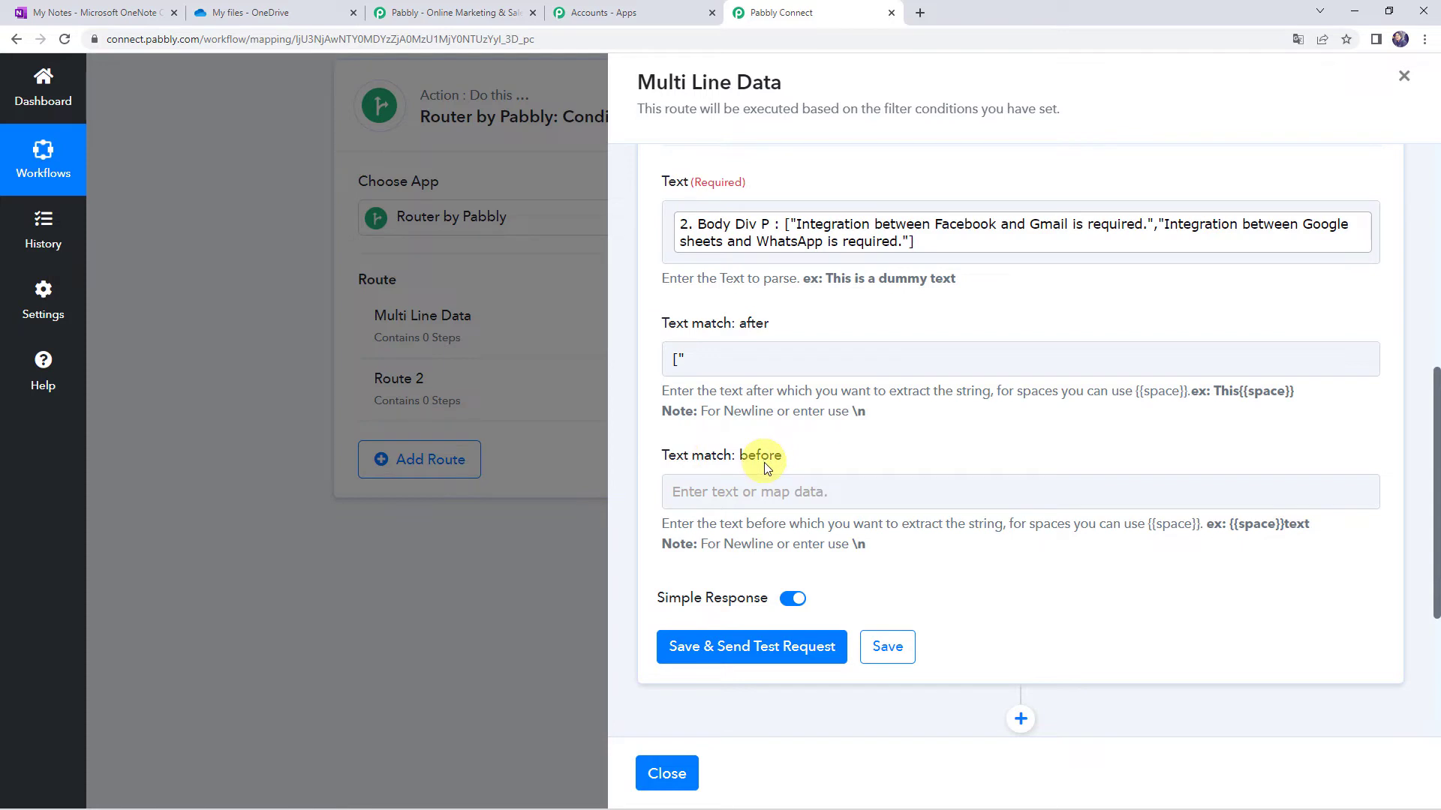
{"action": "left_click", "coordinate": [706, 492]}
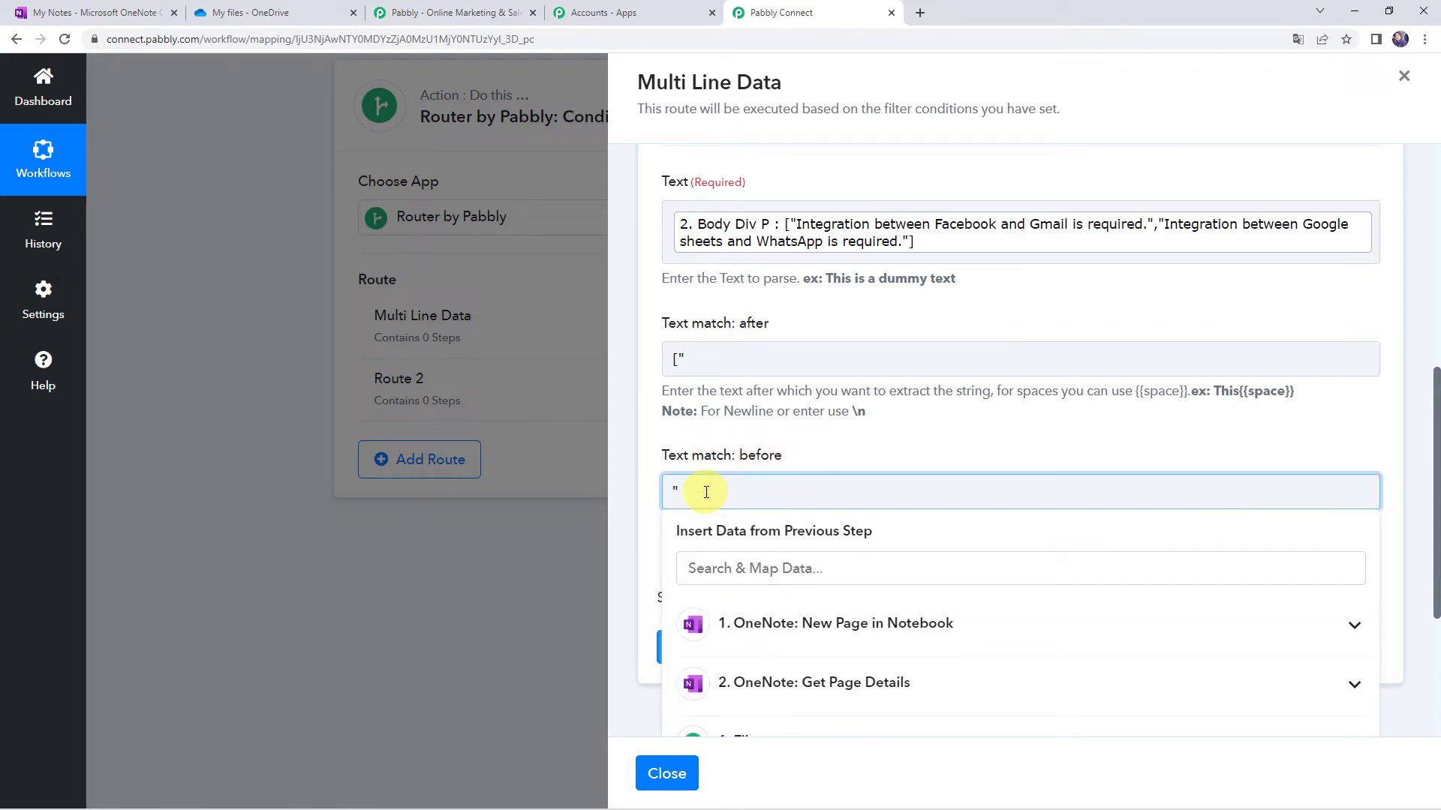
{"action": "left_click", "coordinate": [757, 446]}
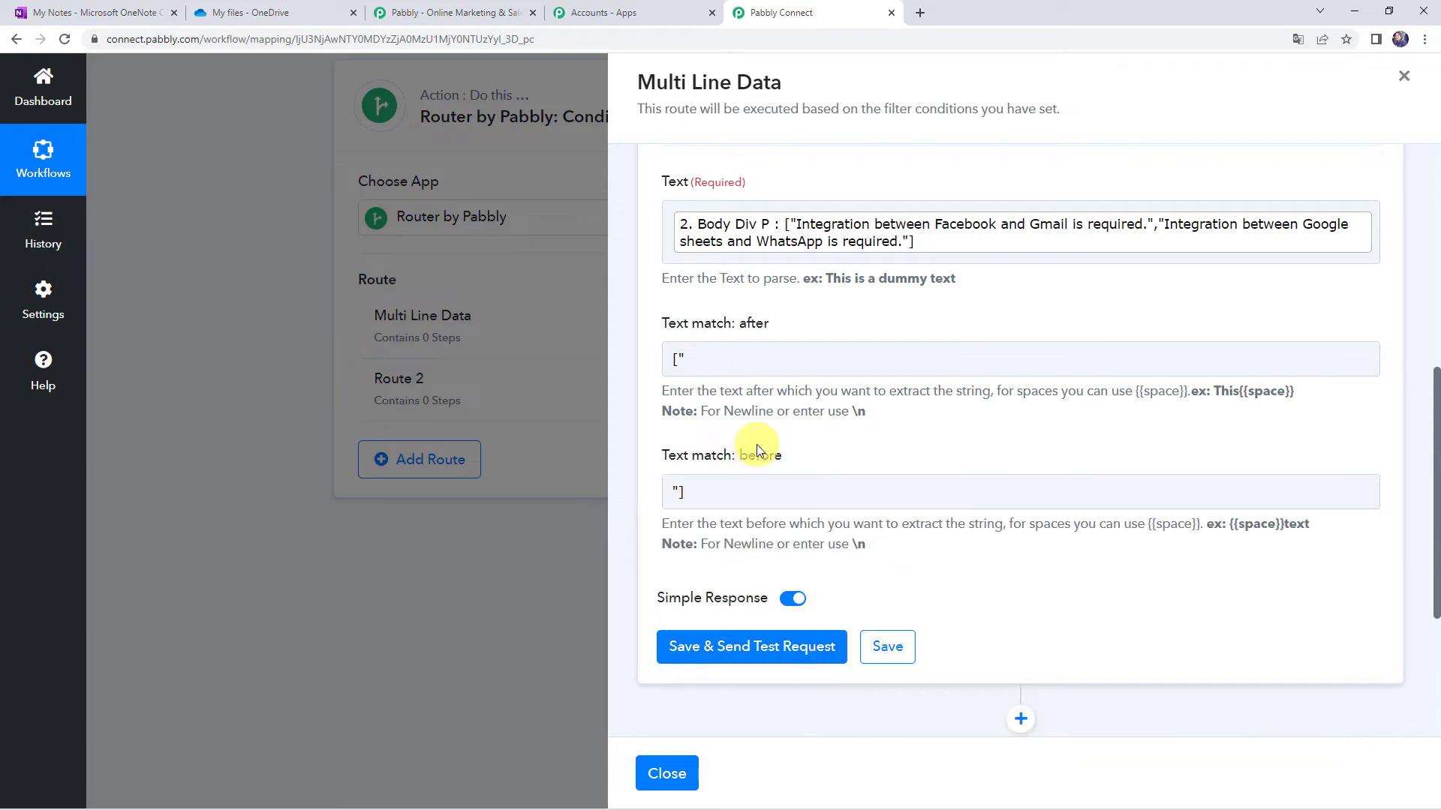
{"action": "left_click", "coordinate": [723, 658]}
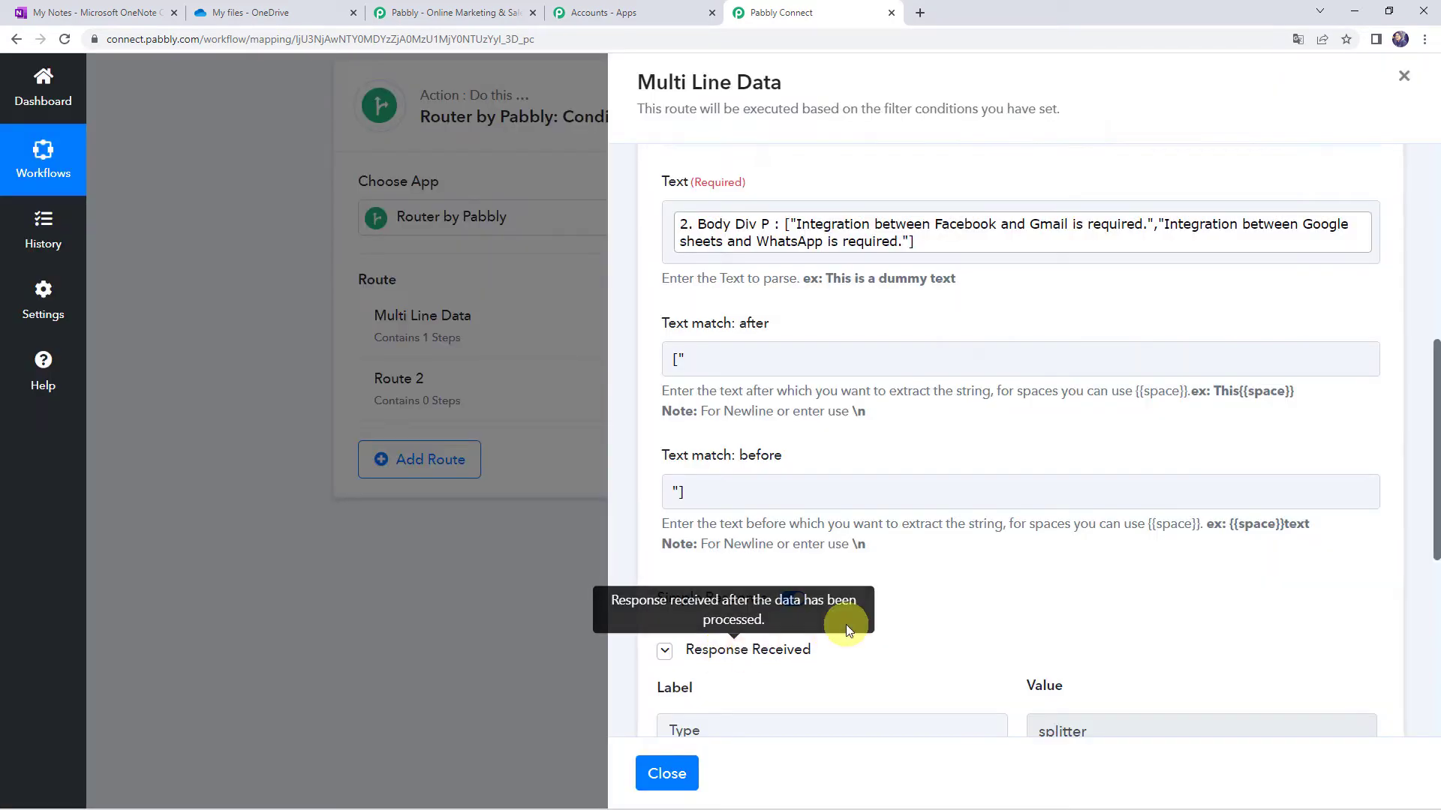
- Enlarge the Result value in the Text Parser response and highlight the characters separating the two sentences
{"action": "scroll", "coordinate": [844, 623], "scroll_direction": "down", "scroll_amount": 3}
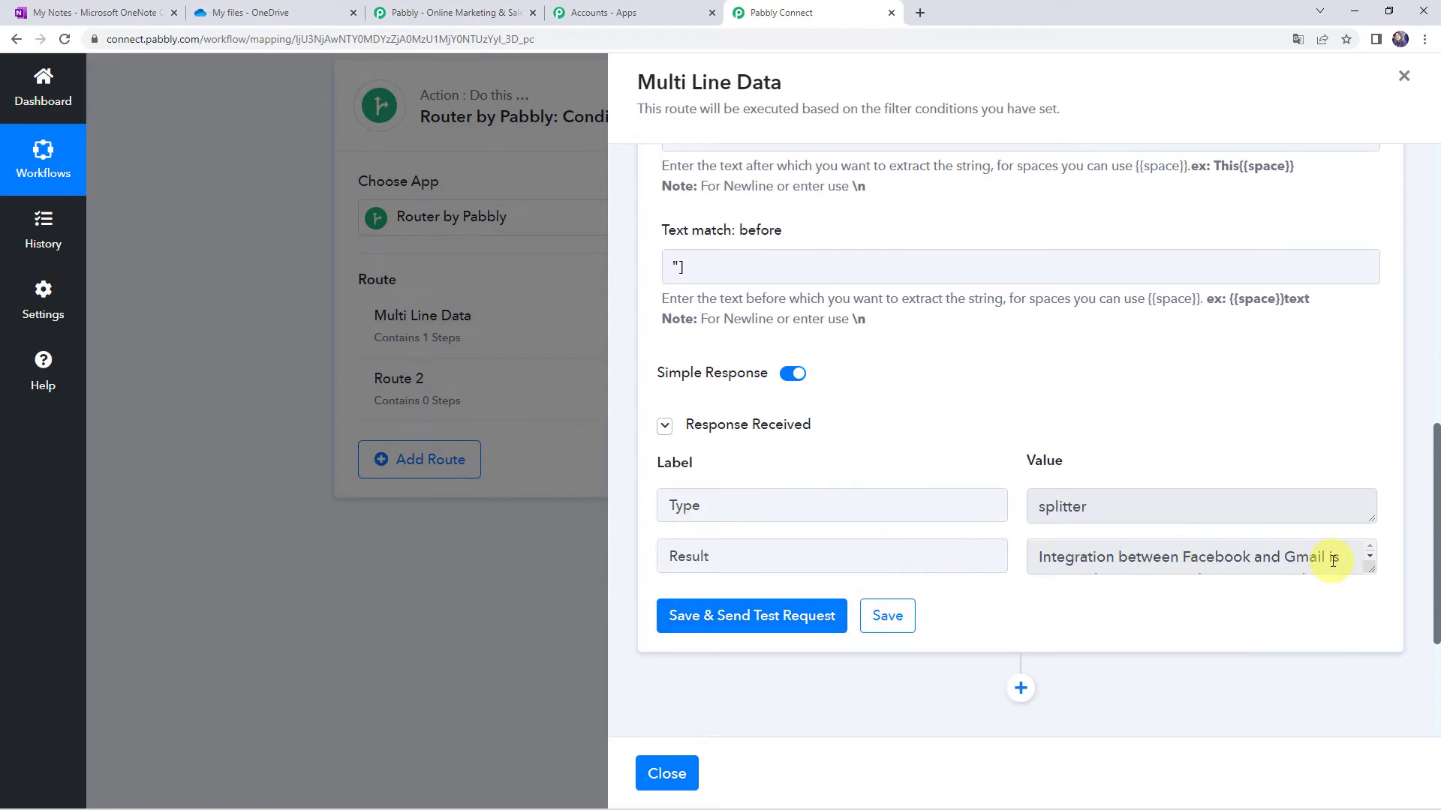
{"action": "left_click_drag", "start_coordinate": [1370, 570], "coordinate": [1371, 685]}
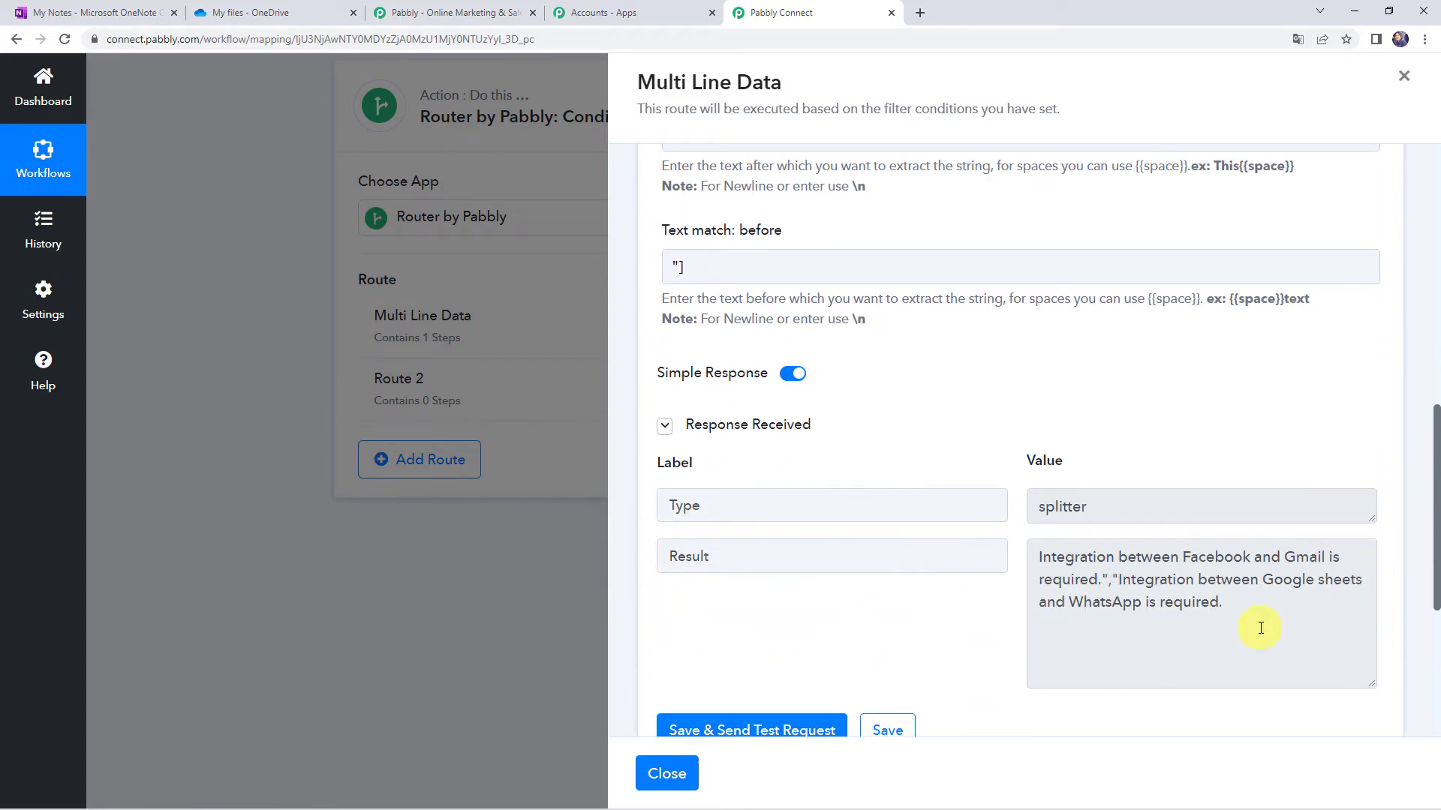
{"action": "left_click", "coordinate": [1261, 628]}
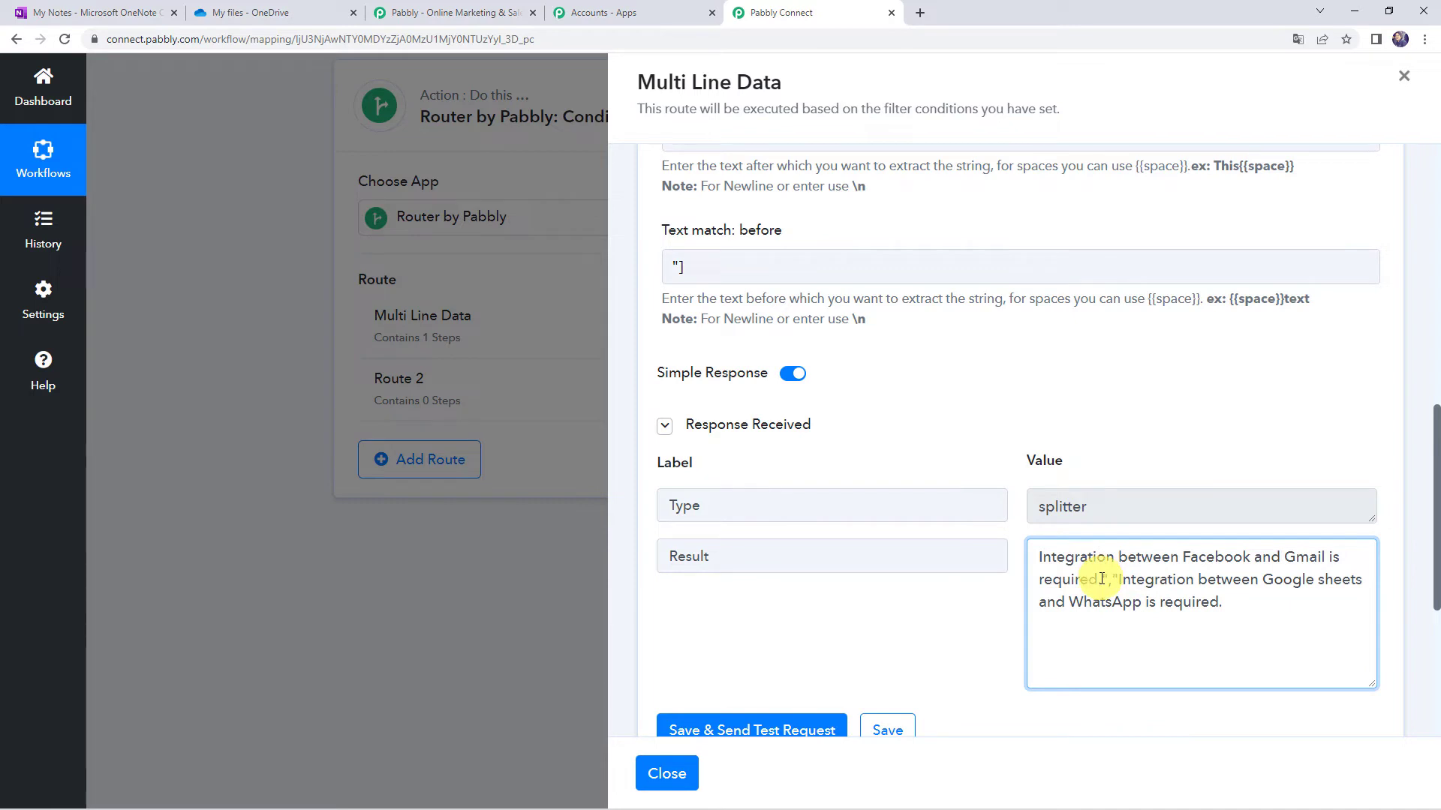
{"action": "left_click_drag", "start_coordinate": [1115, 579], "coordinate": [1119, 580]}
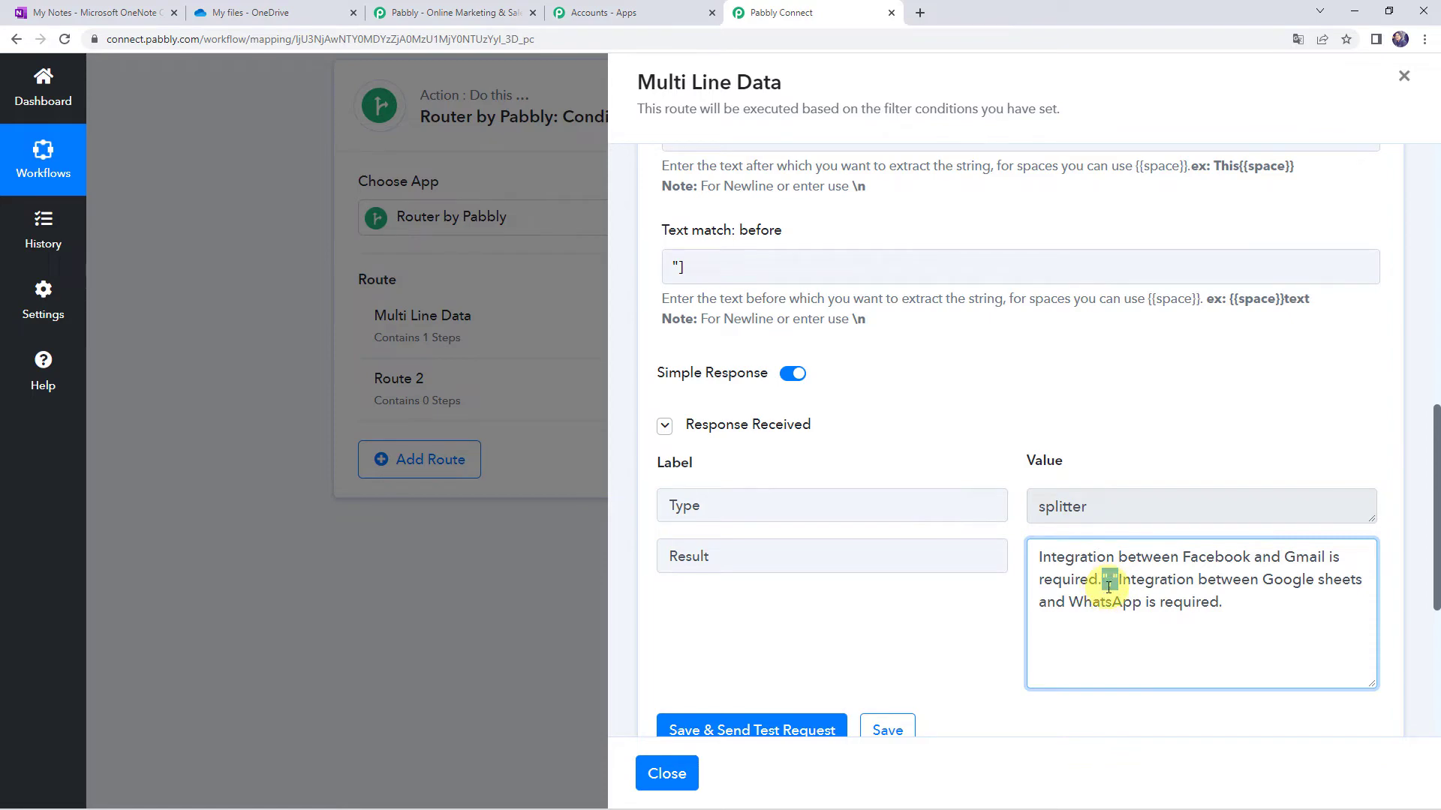
- Add an action step after the Text Parser using Text Formatter by Pabbly with the Replace Text event, and connect it
{"action": "scroll", "coordinate": [972, 563], "scroll_direction": "down", "scroll_amount": 5}
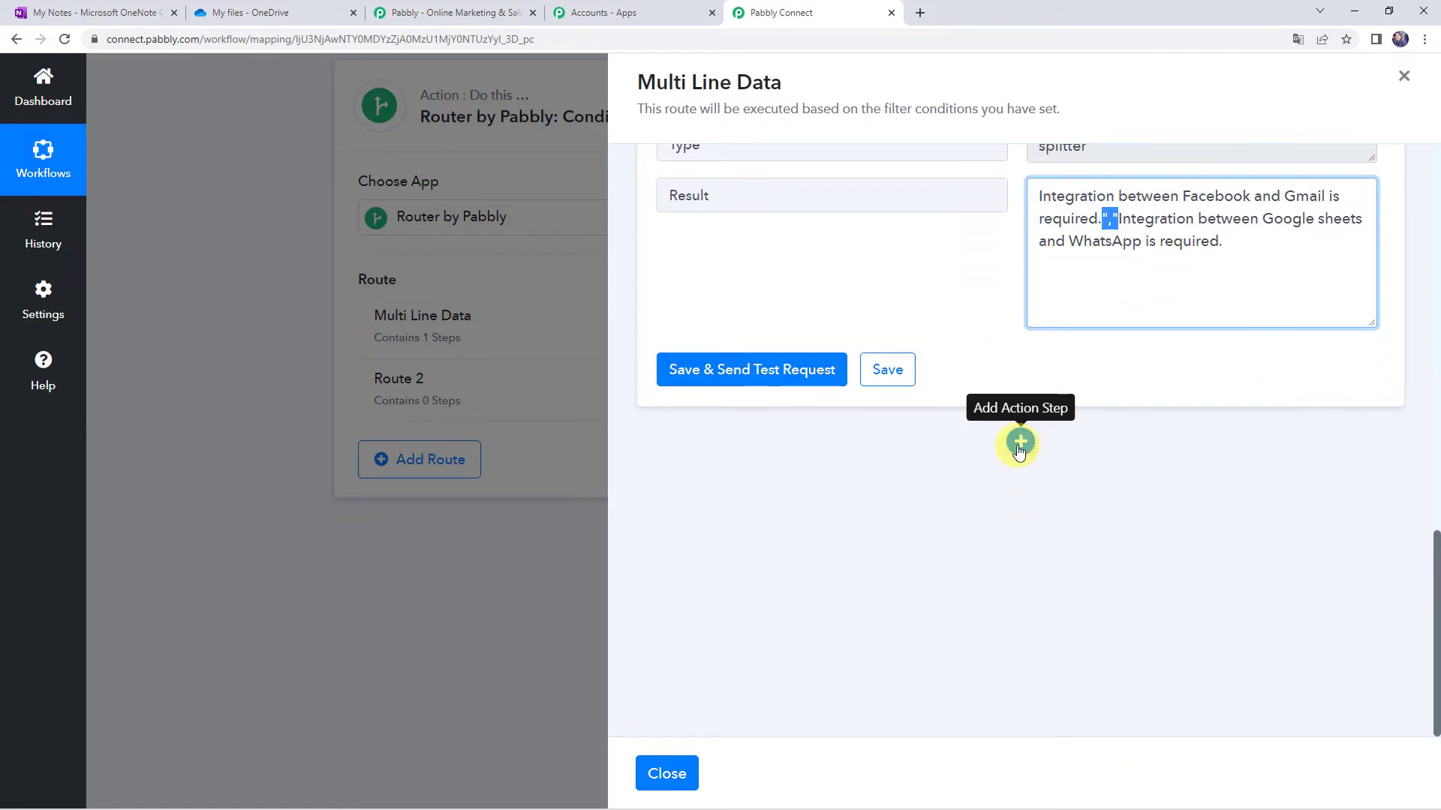
{"action": "left_click", "coordinate": [1019, 444]}
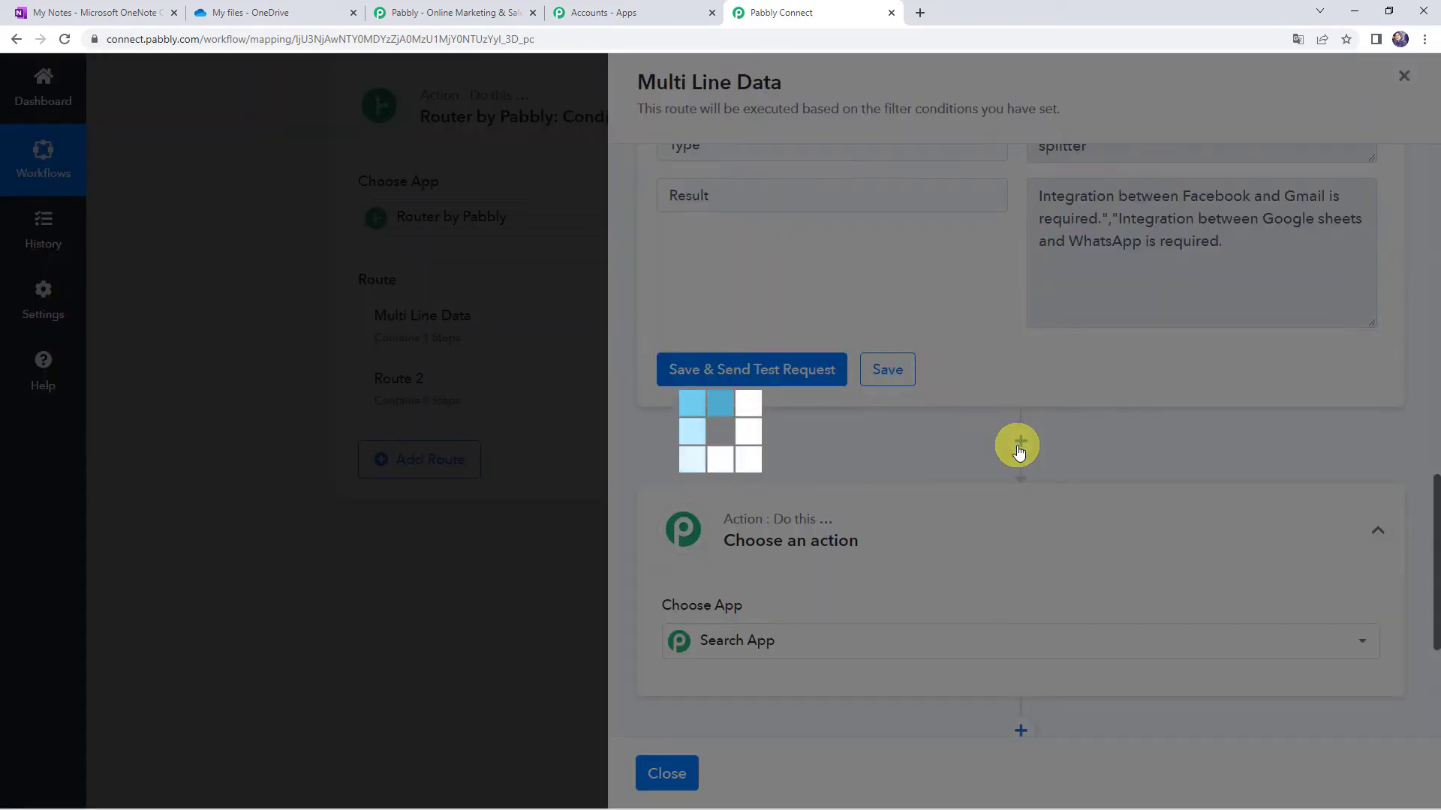
{"action": "scroll", "coordinate": [938, 525], "scroll_direction": "down", "scroll_amount": 4}
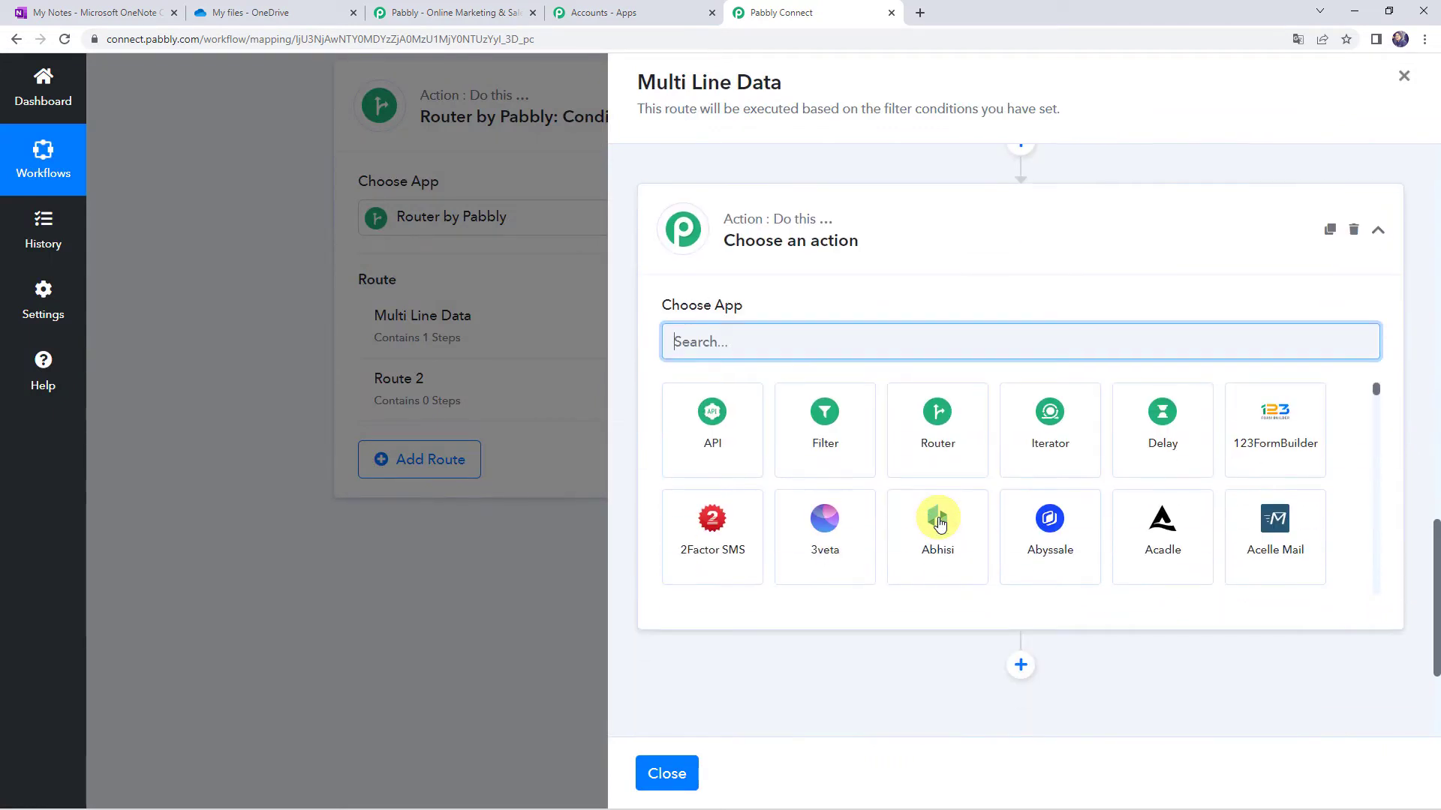
{"action": "type", "text": "text"}
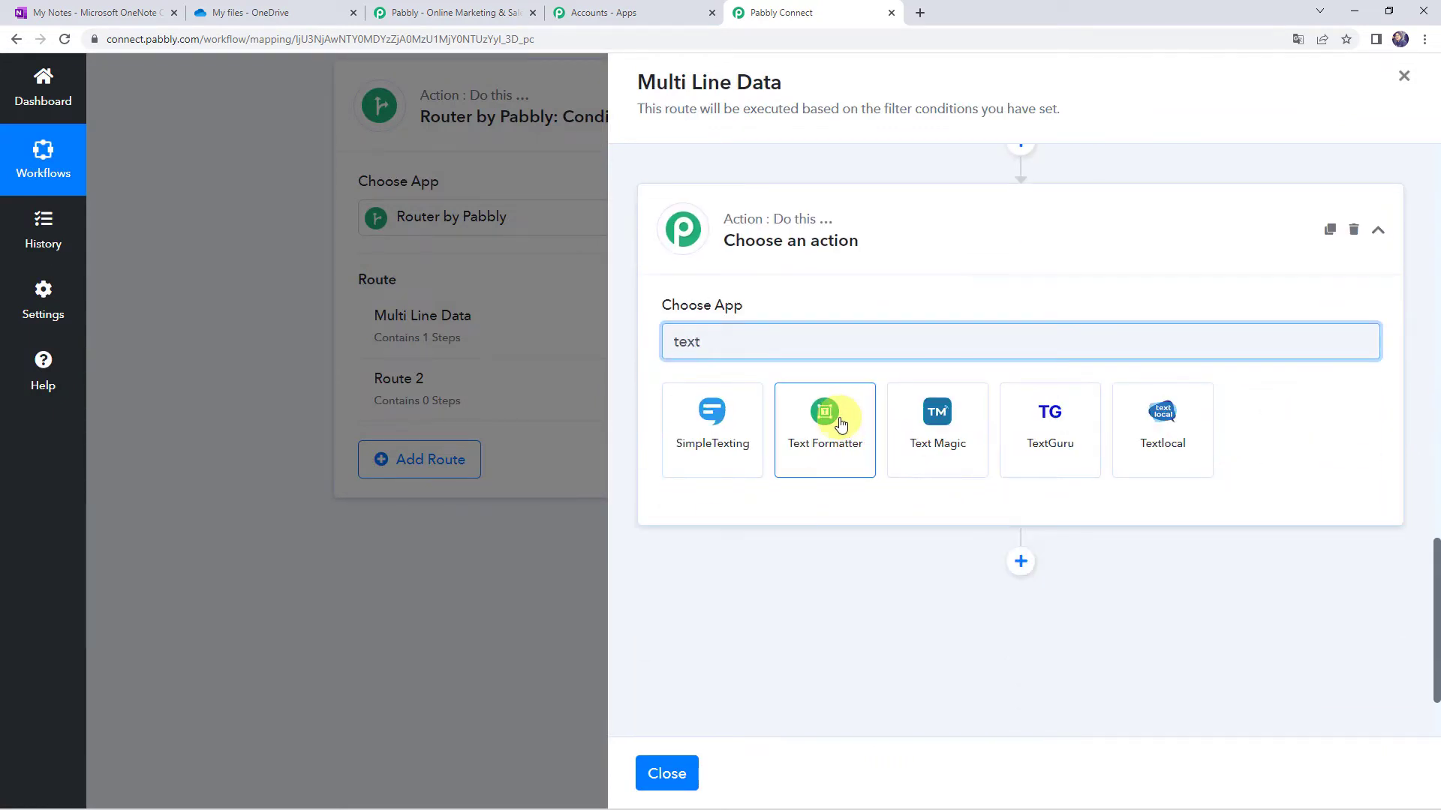
{"action": "left_click", "coordinate": [839, 423]}
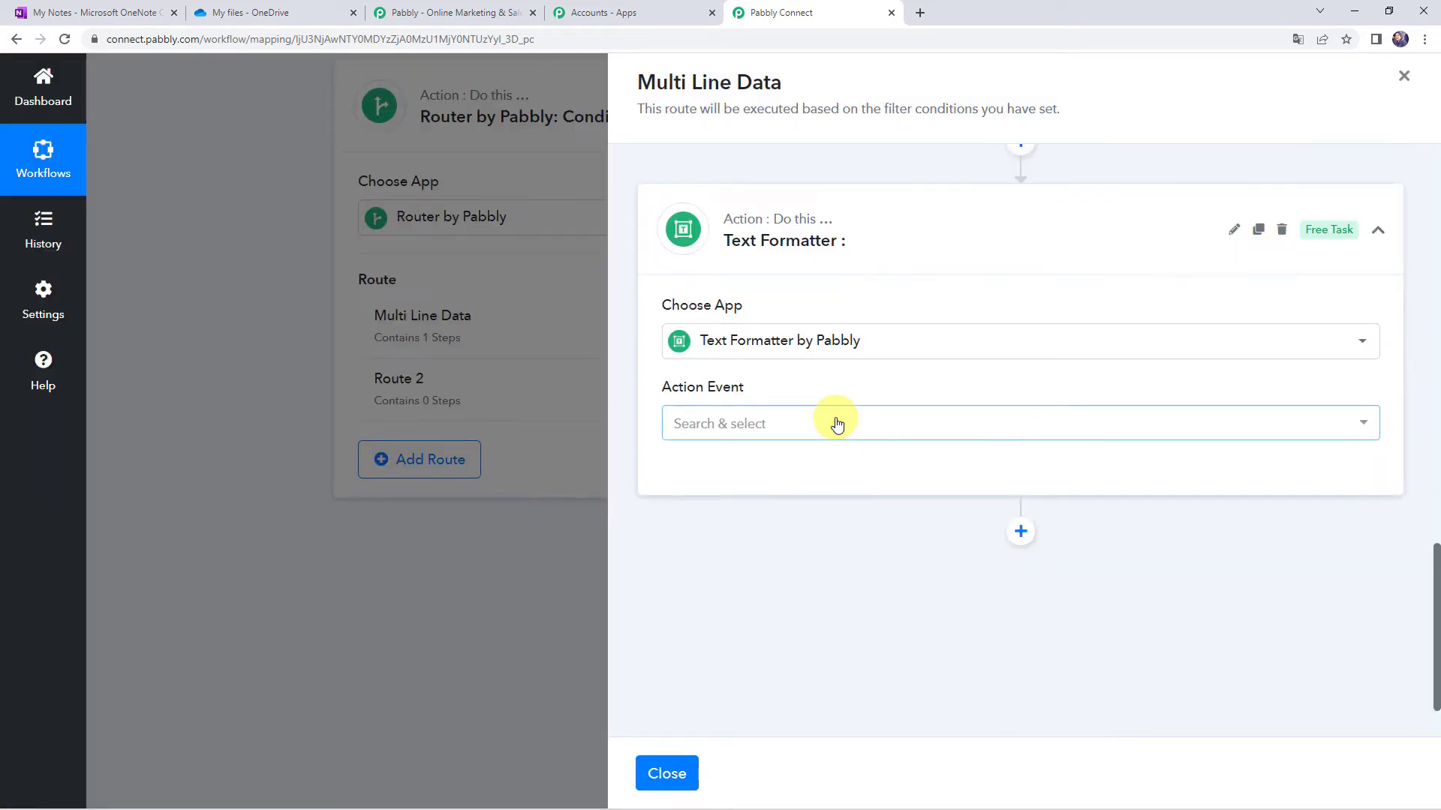
{"action": "left_click", "coordinate": [838, 424]}
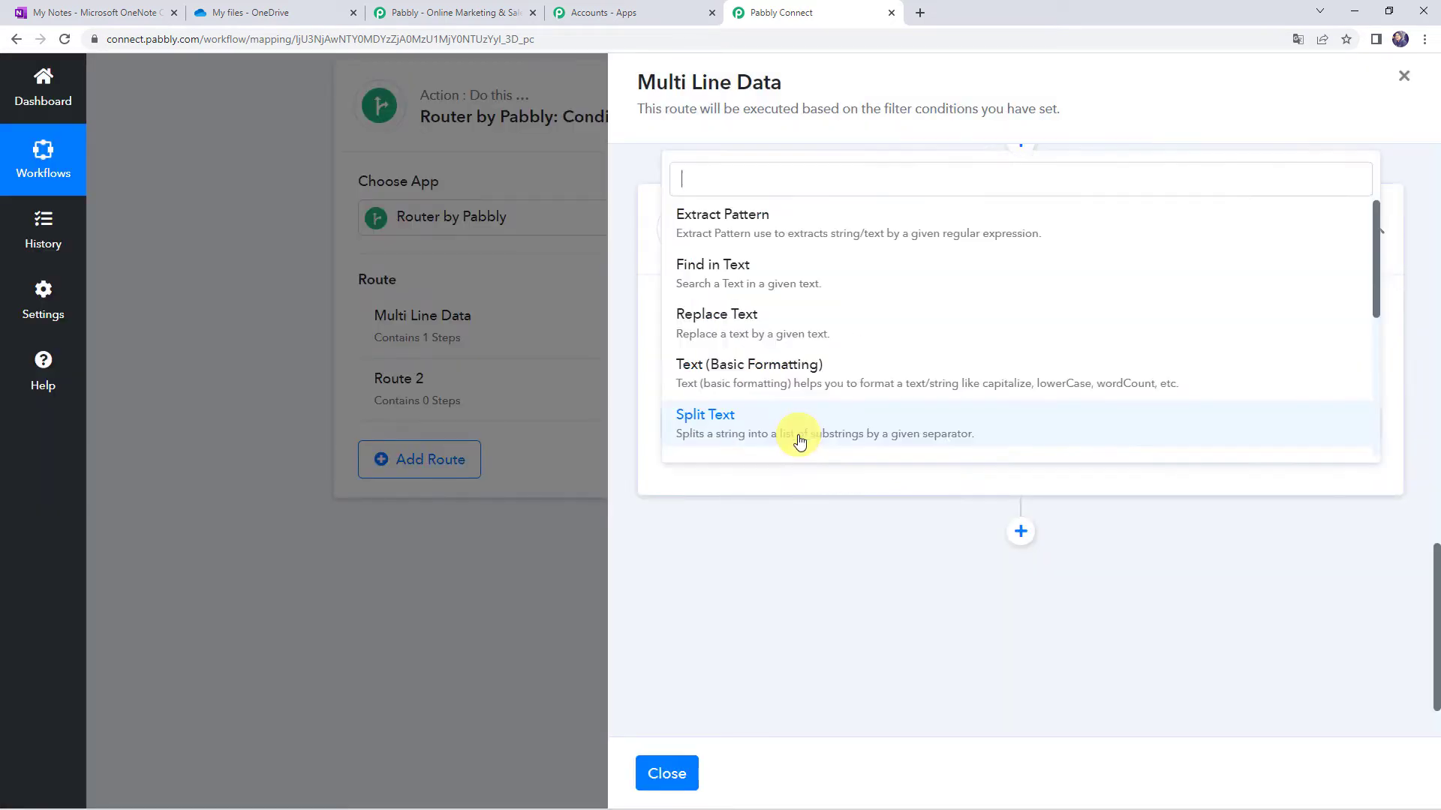
{"action": "left_click", "coordinate": [749, 318]}
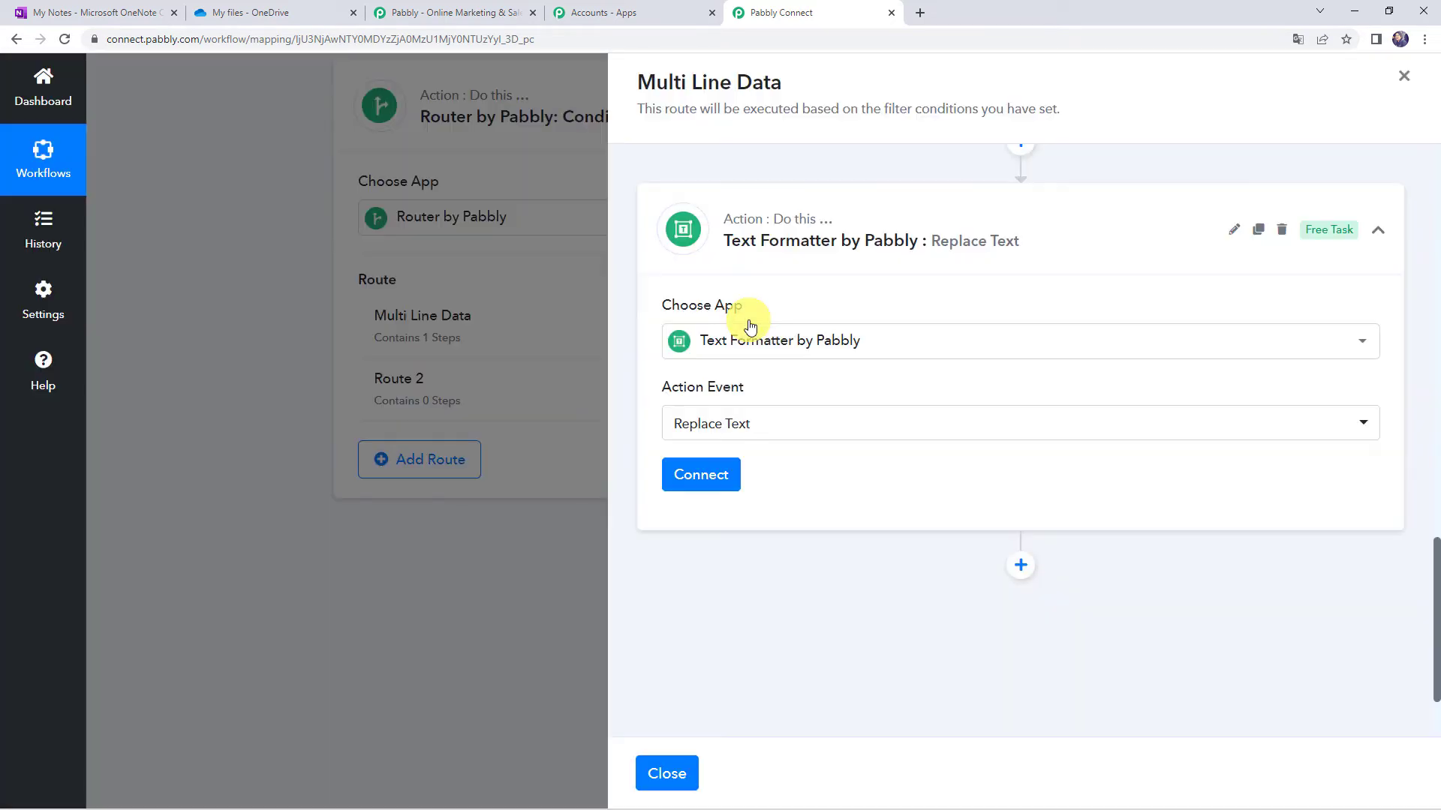
{"action": "left_click", "coordinate": [706, 477]}
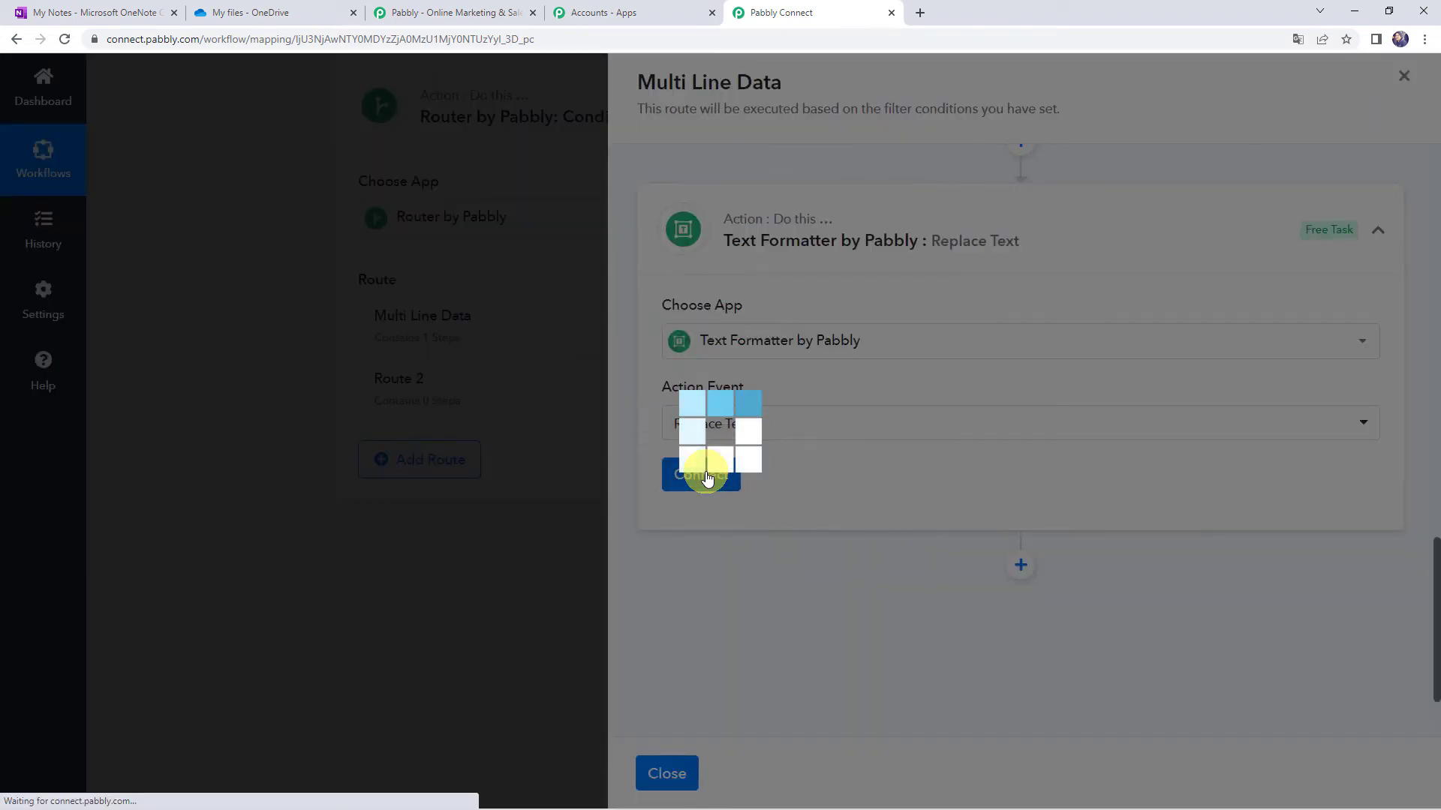
- Map the Text Parser's Result as the required text of the Replace Text action
{"action": "scroll", "coordinate": [928, 527], "scroll_direction": "down", "scroll_amount": 1}
{"action": "scroll", "coordinate": [928, 527], "scroll_direction": "down", "scroll_amount": 2}
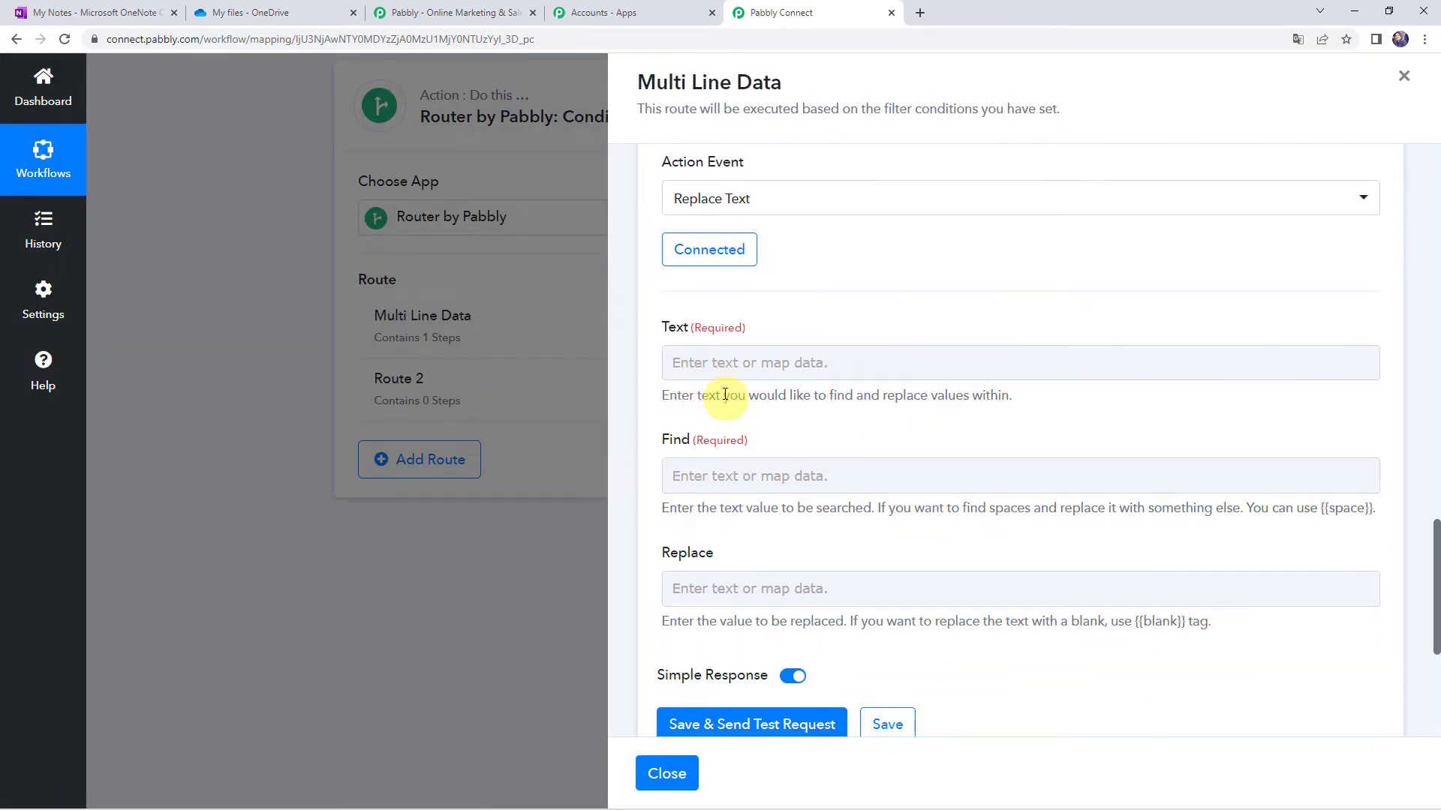
{"action": "left_click", "coordinate": [706, 353]}
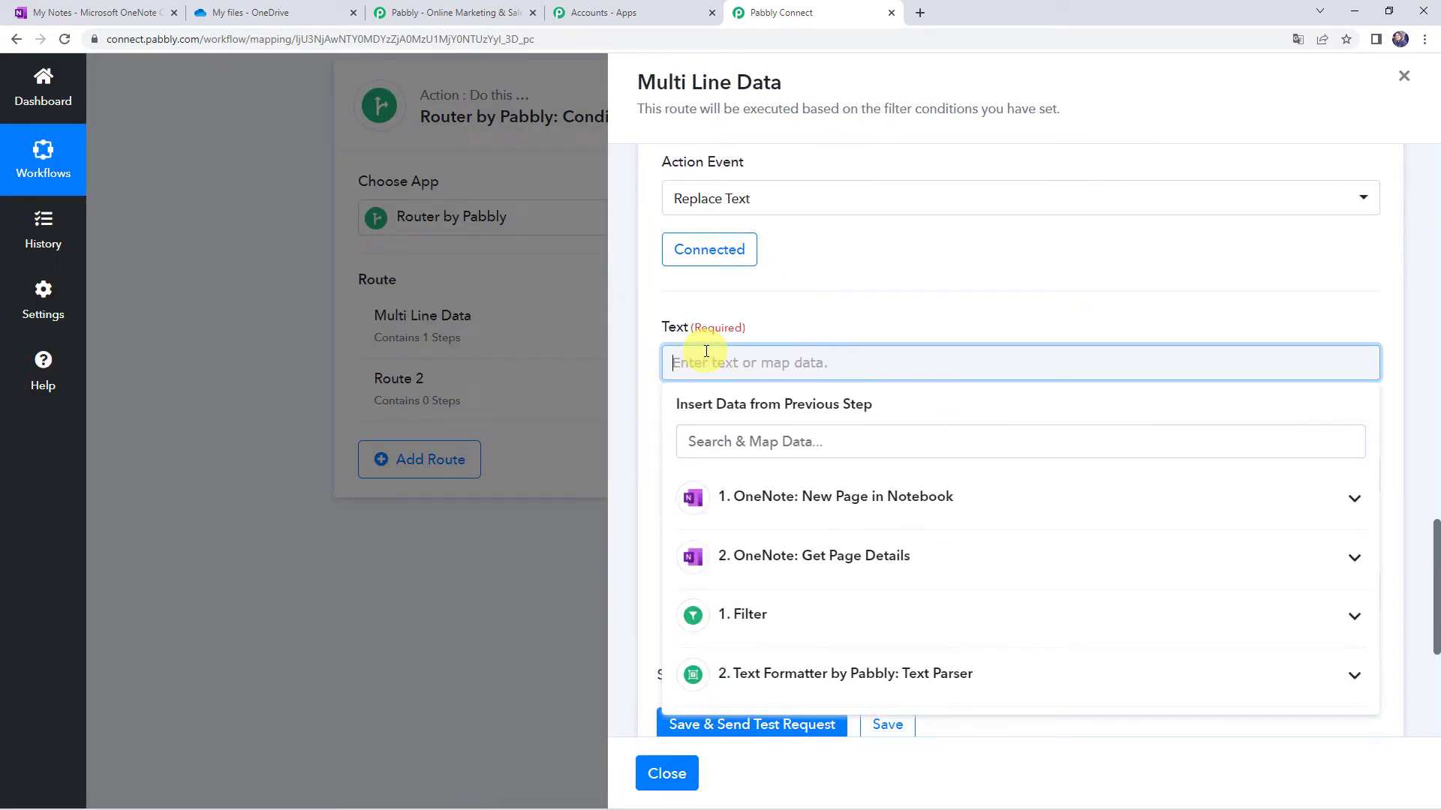
{"action": "scroll", "coordinate": [910, 598], "scroll_direction": "down", "scroll_amount": 2}
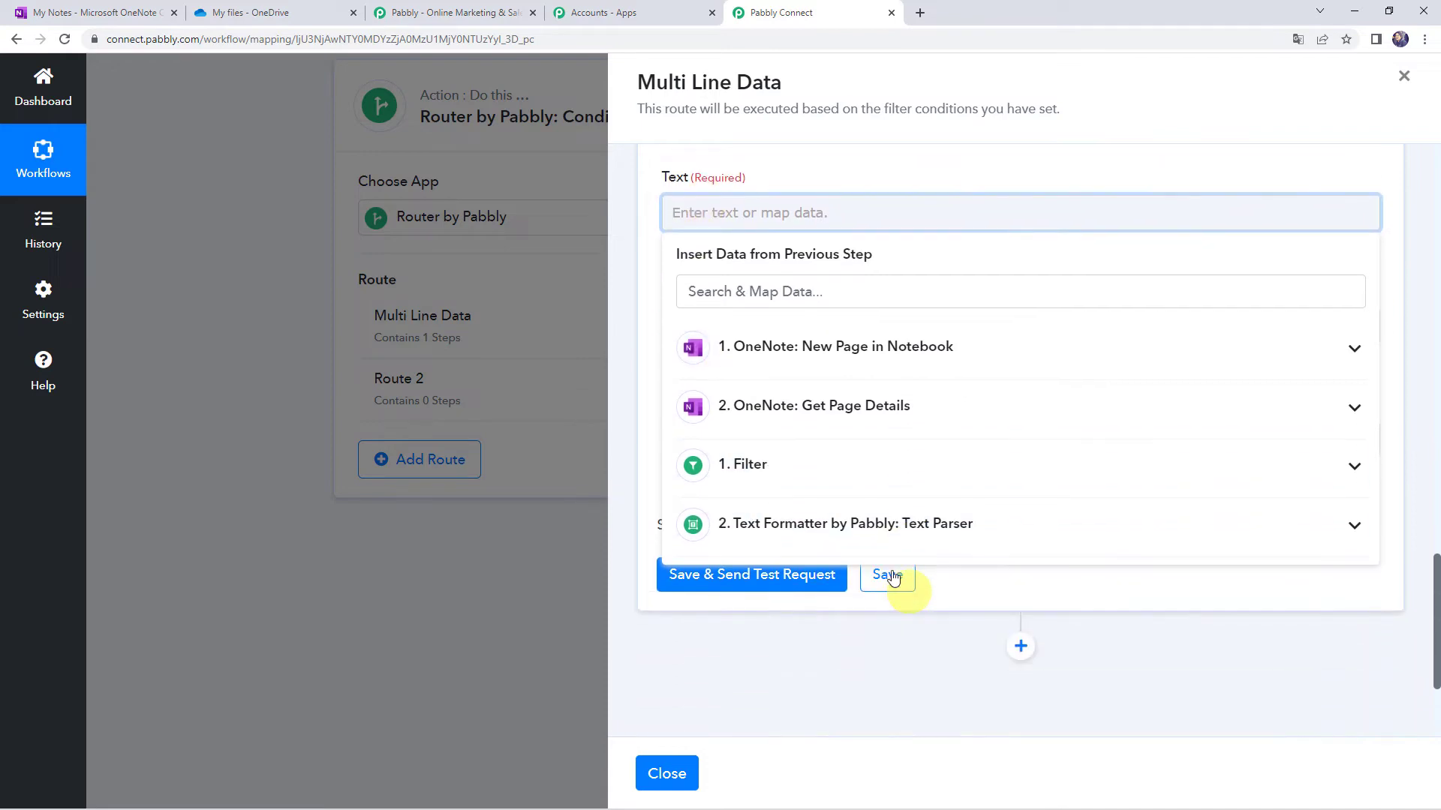
{"action": "left_click", "coordinate": [906, 534]}
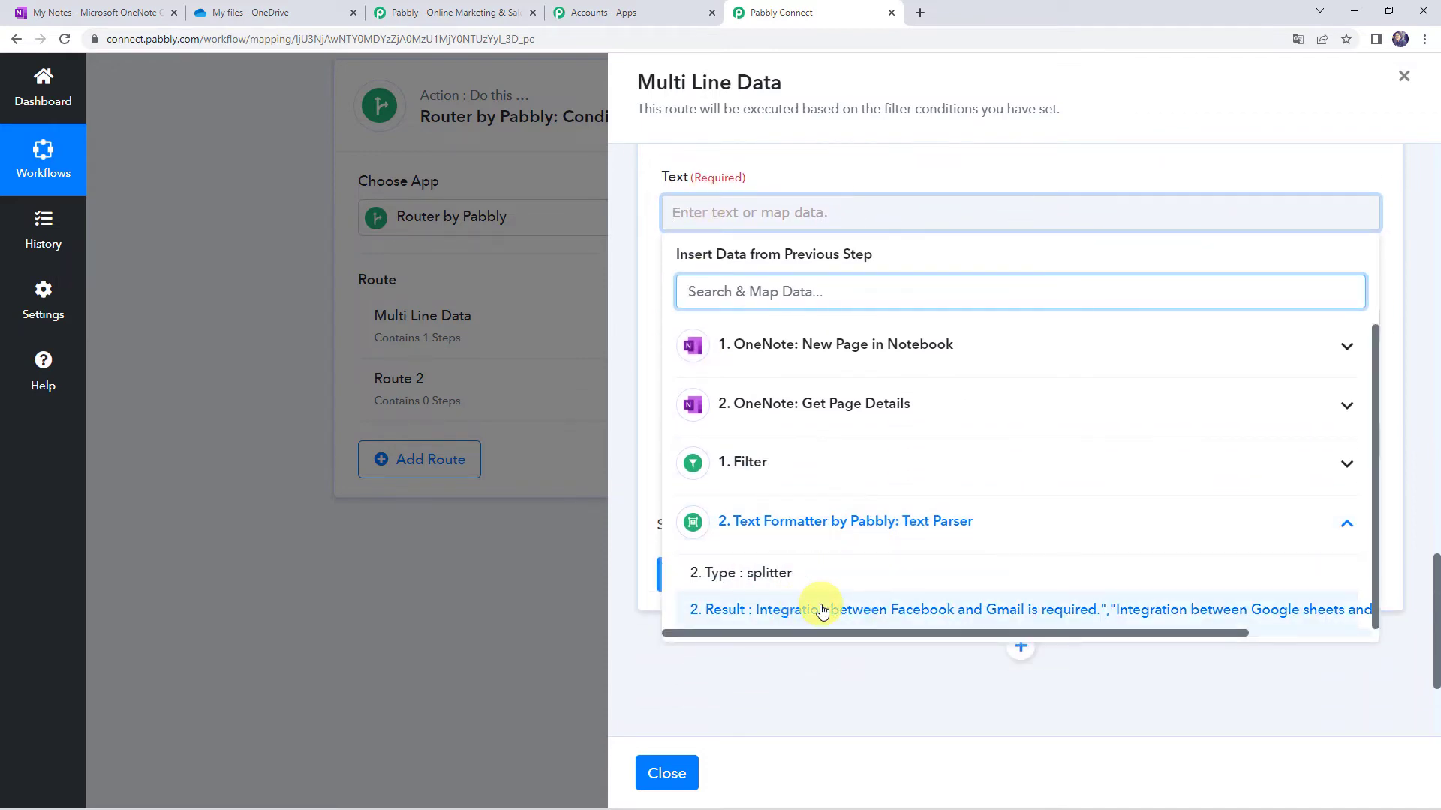
{"action": "left_click", "coordinate": [821, 612]}
{"action": "left_click", "coordinate": [659, 290]}
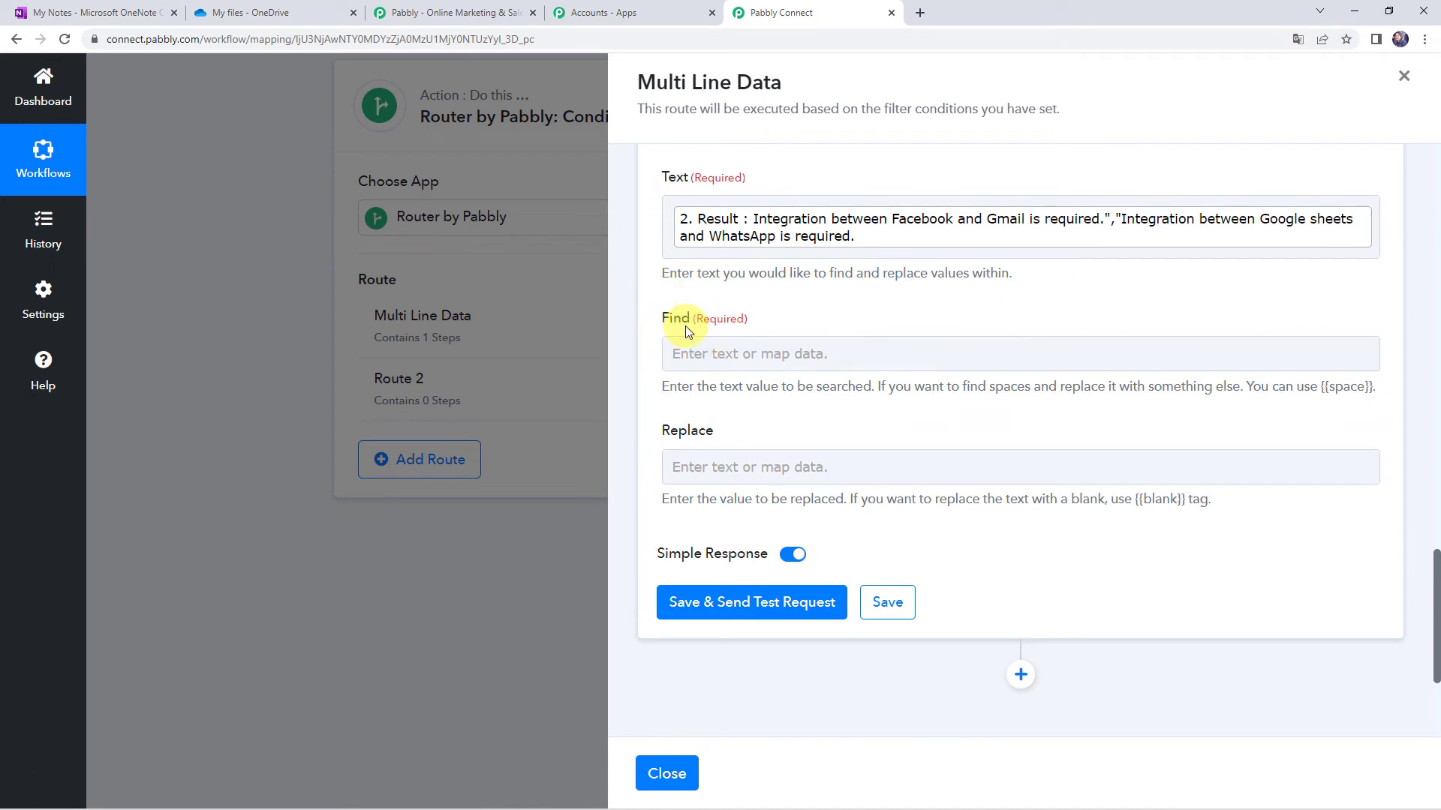
{"action": "left_click", "coordinate": [762, 222]}
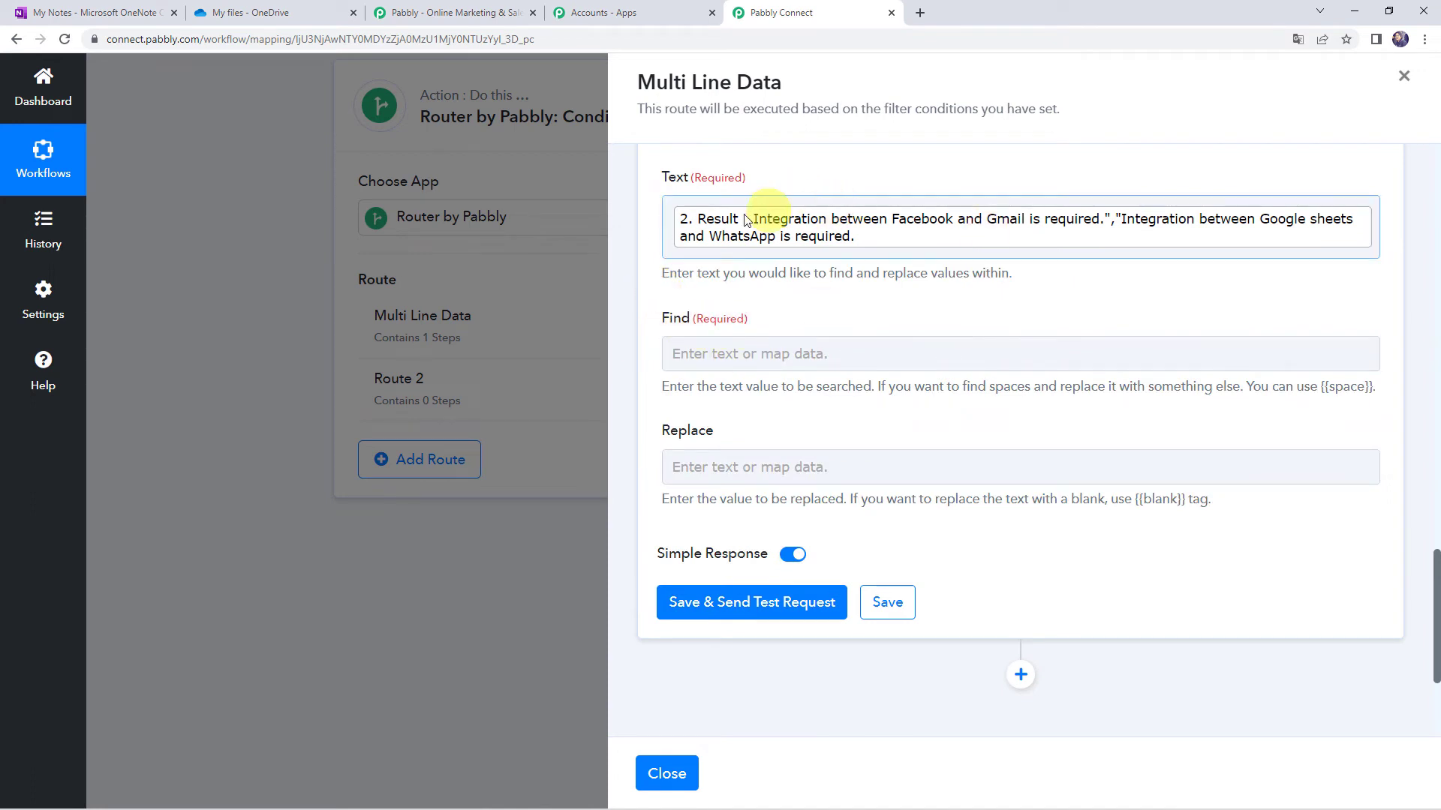
- Set the Replace Text action's find value to "," including both quotation marks
{"action": "left_click", "coordinate": [738, 358]}
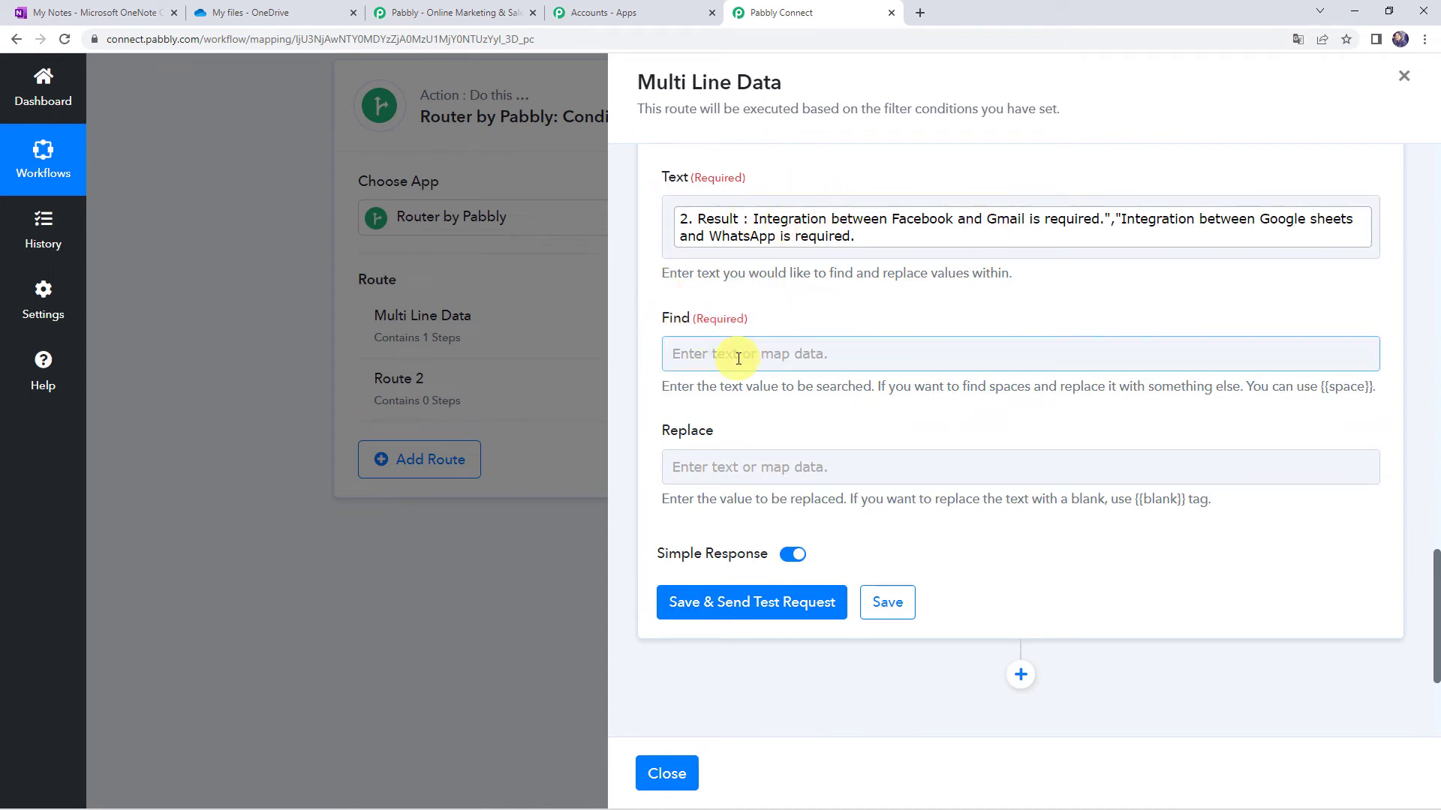
{"action": "type", "text": "\""}
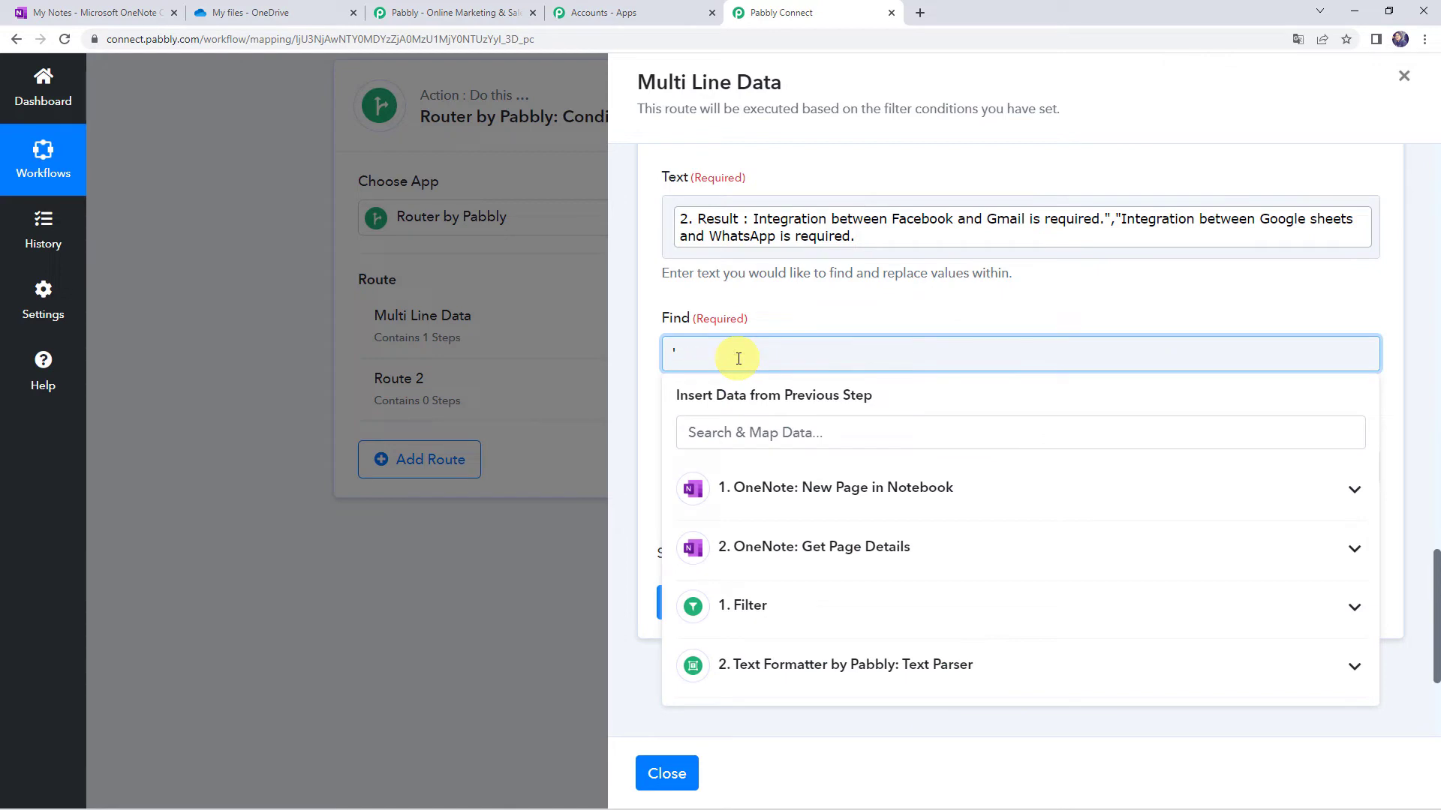
{"action": "type", "text": "\""}
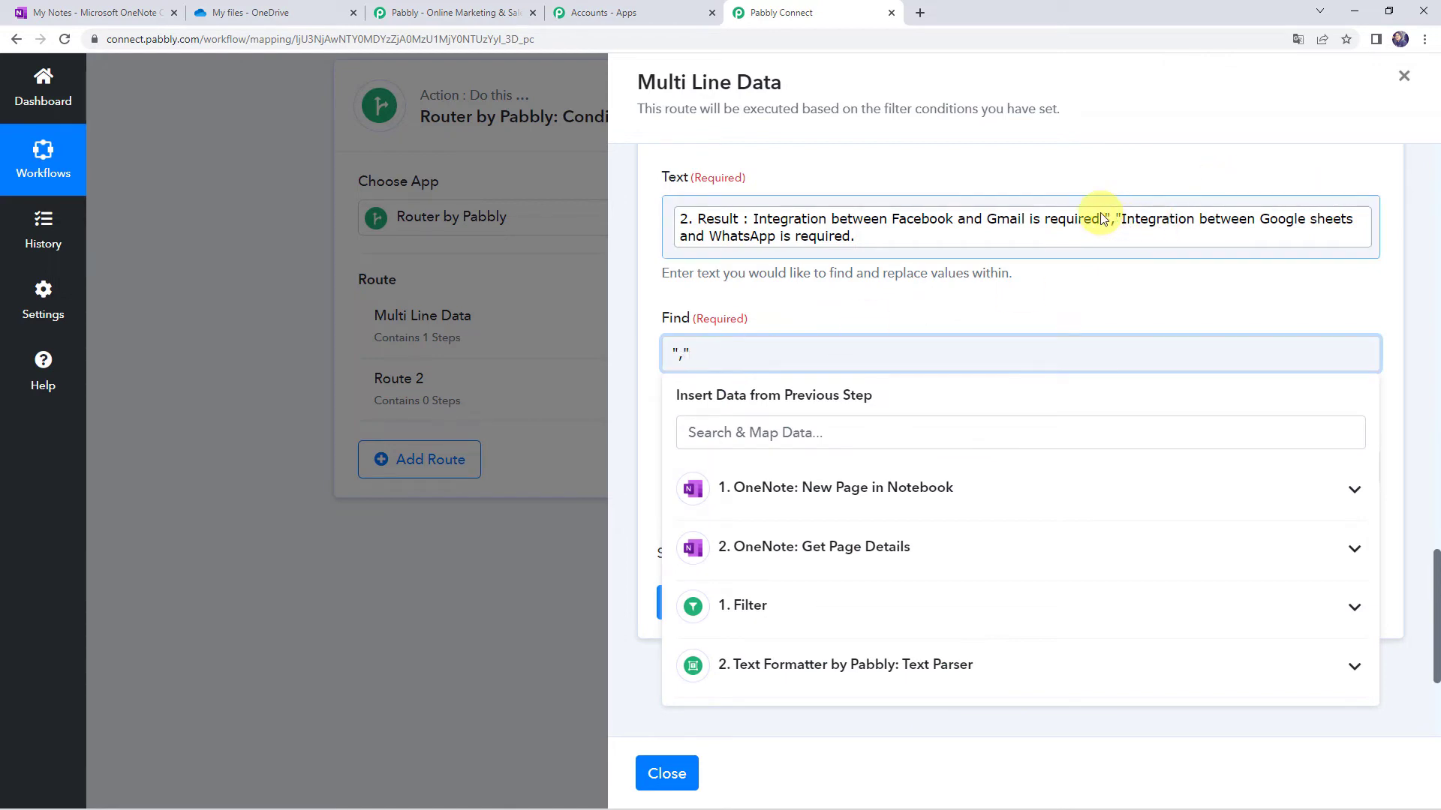
{"action": "left_click_drag", "start_coordinate": [1103, 219], "coordinate": [1029, 273]}
{"action": "left_click", "coordinate": [805, 292]}
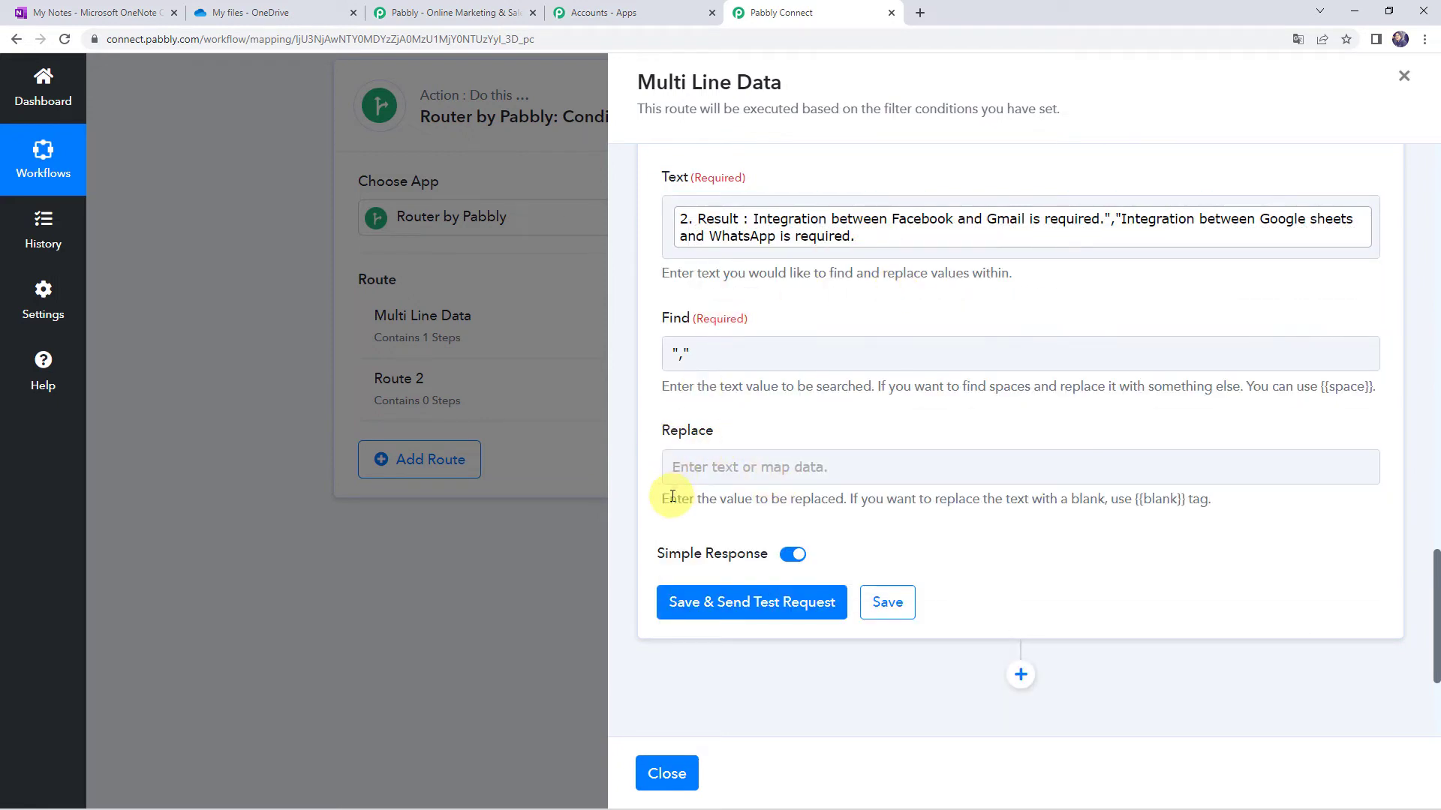
- Set the replacement value to \n, then save the Replace Text action and send its test request
{"action": "left_click", "coordinate": [797, 470]}
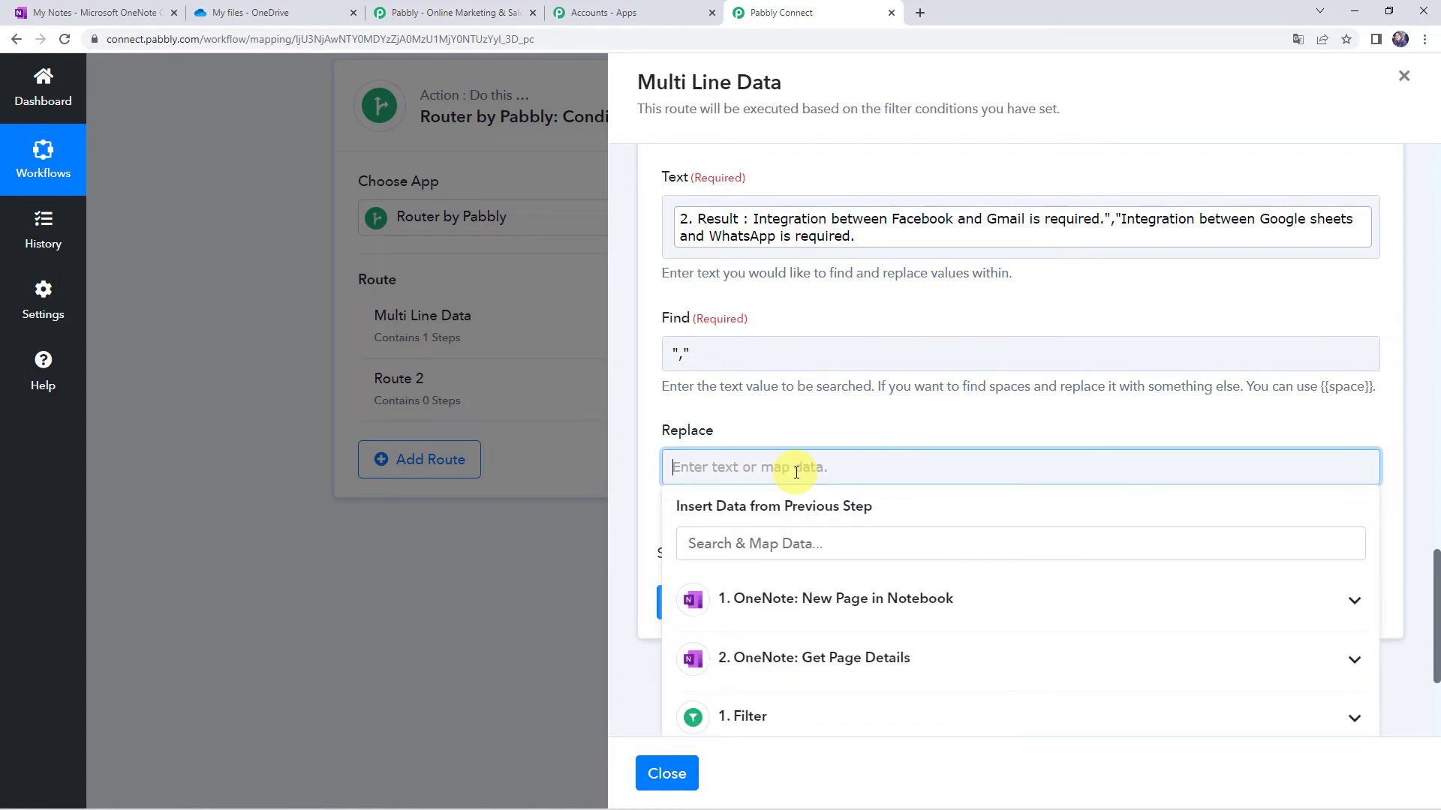
{"action": "type", "text": "/"}
{"action": "key", "text": "BackSpace"}
{"action": "type", "text": "\\"}
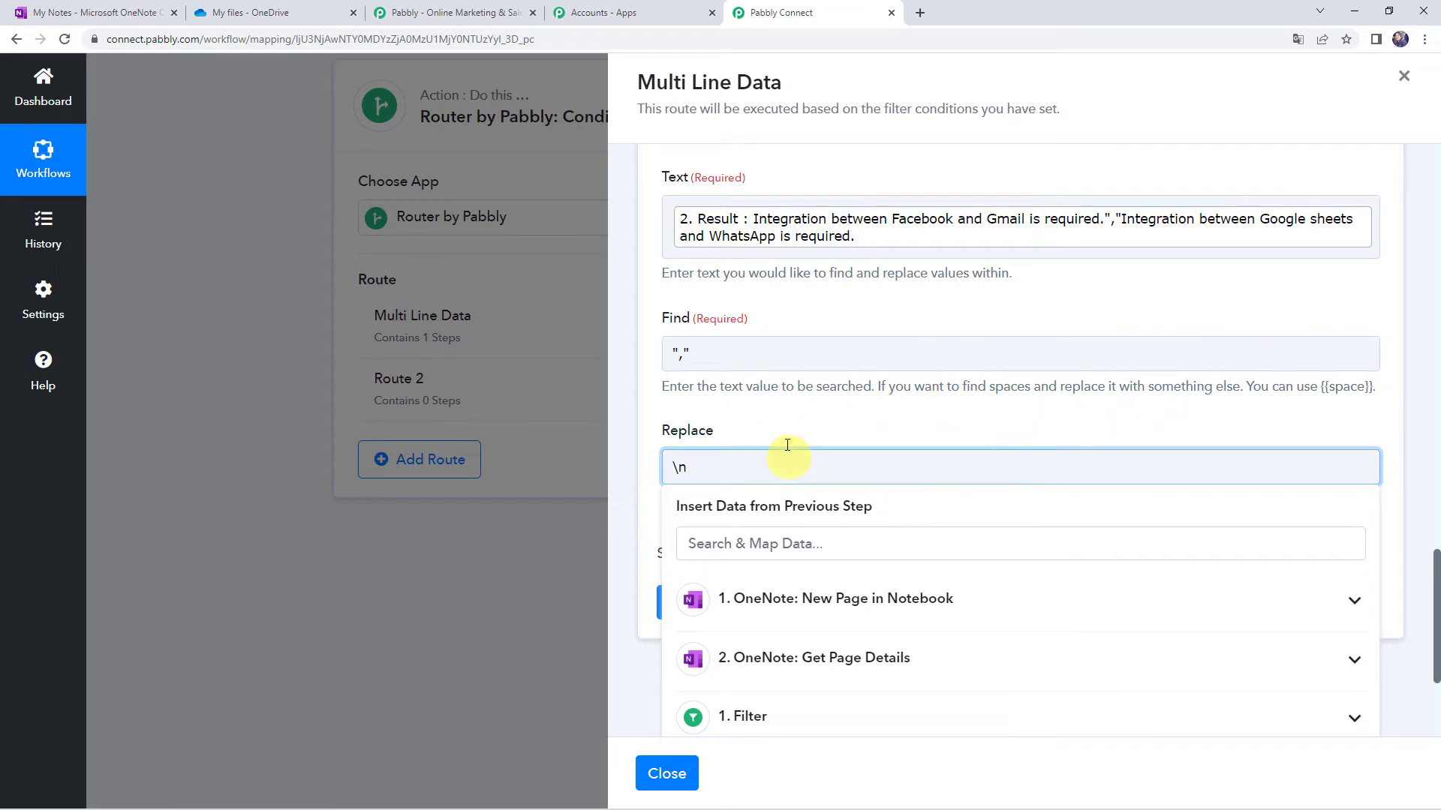
{"action": "type", "text": "n"}
{"action": "left_click", "coordinate": [773, 412]}
{"action": "left_click", "coordinate": [714, 605]}
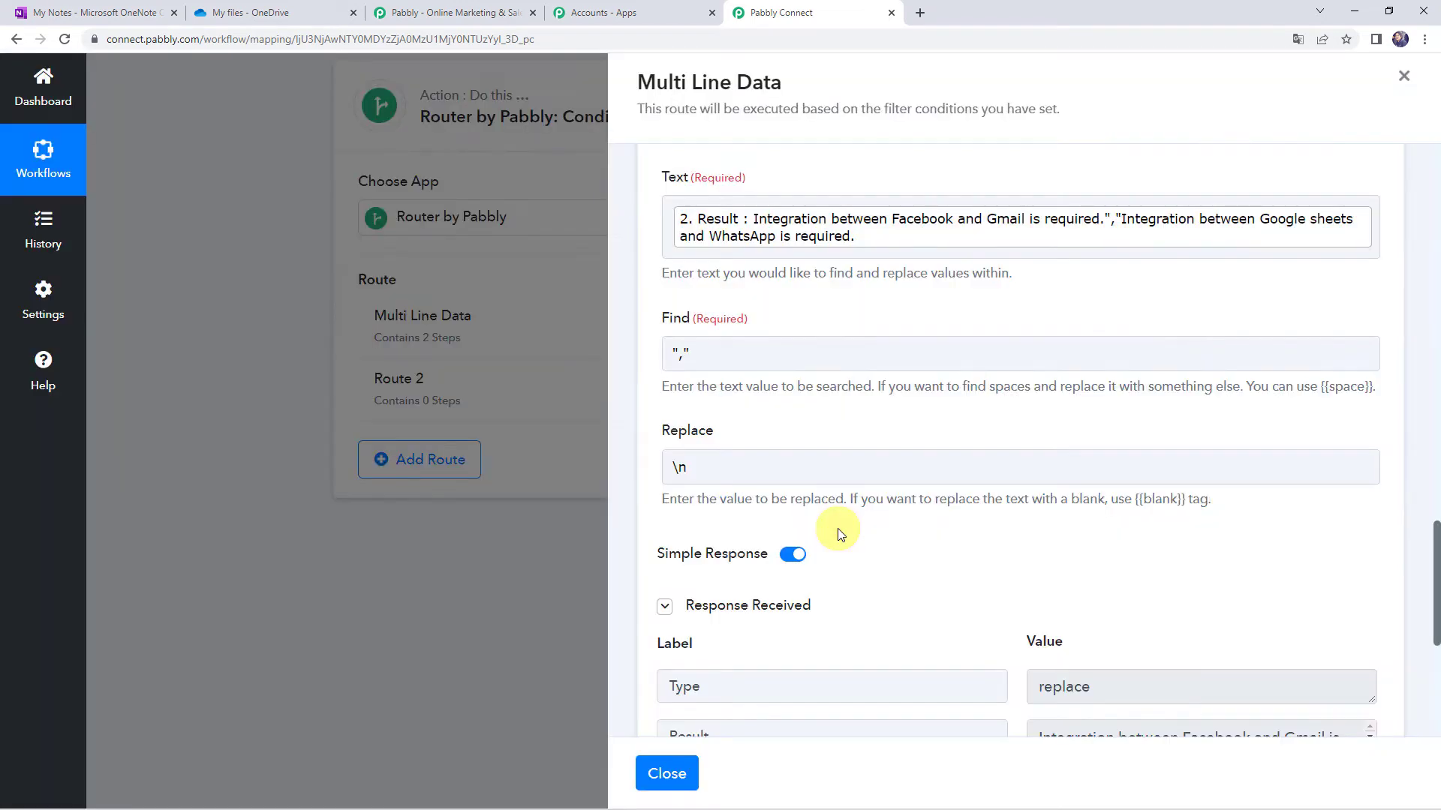
- Enlarge the Result value in the Replace Text response and highlight the sentence about Google sheets and WhatsApp
{"action": "scroll", "coordinate": [837, 529], "scroll_direction": "down", "scroll_amount": 4}
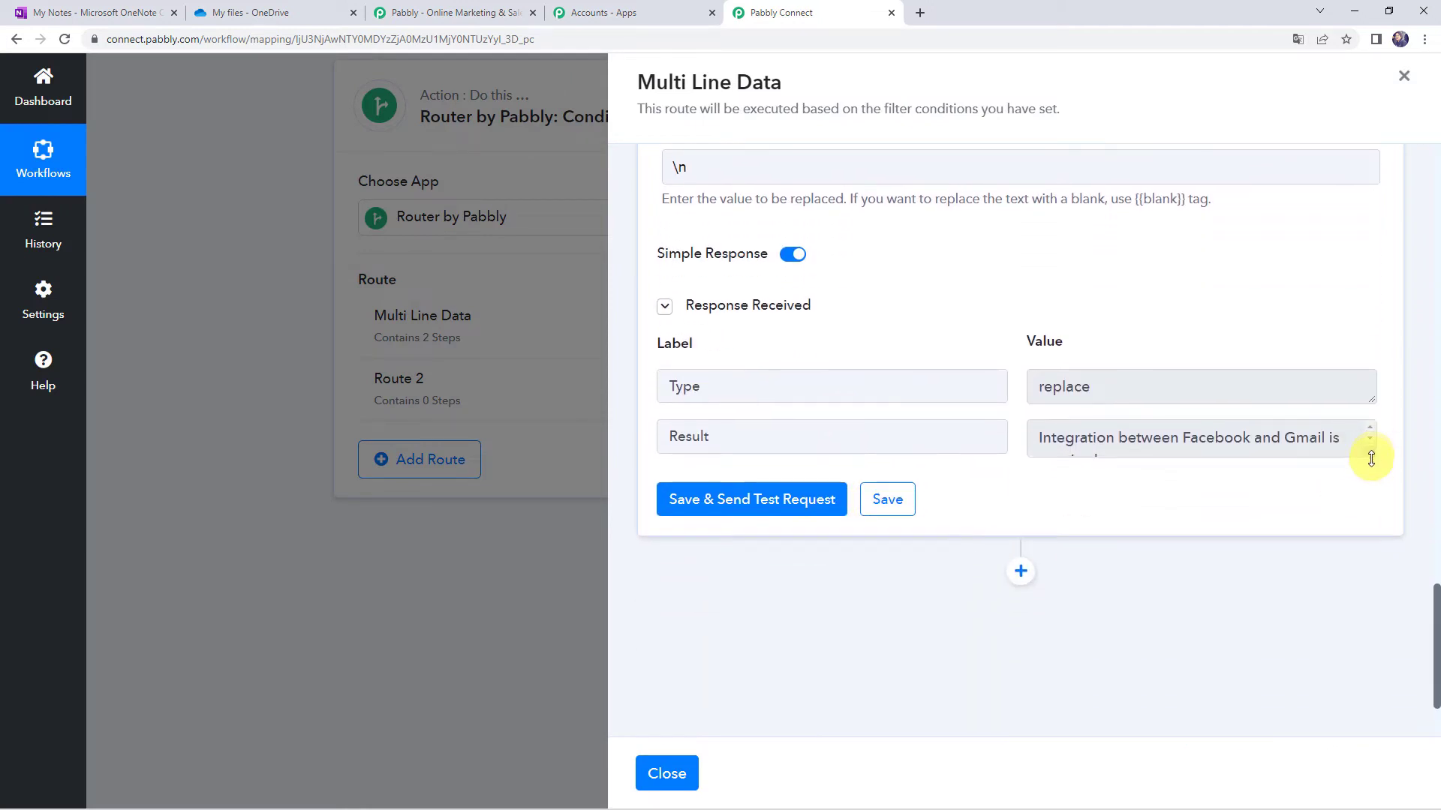
{"action": "left_click_drag", "start_coordinate": [1371, 459], "coordinate": [1376, 567]}
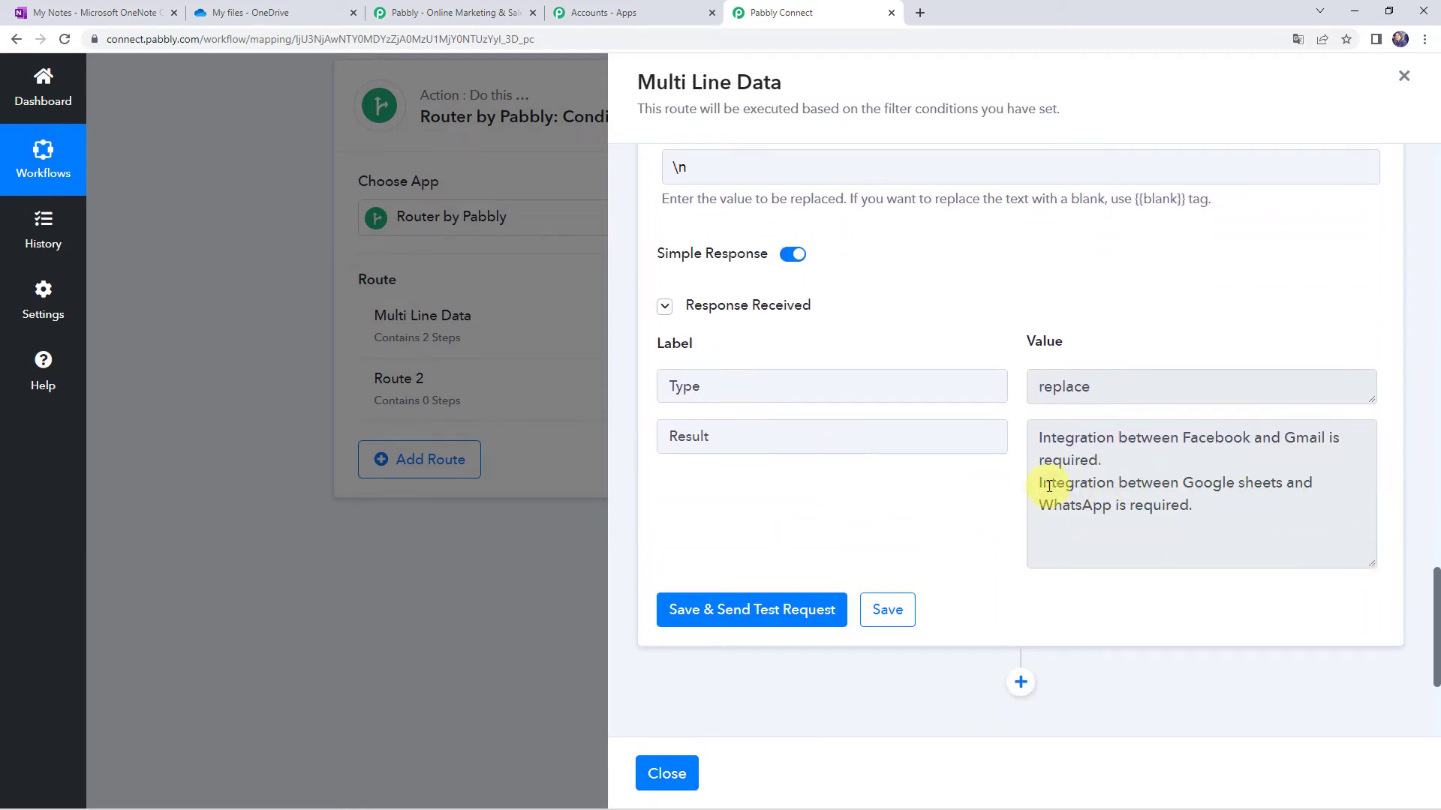
{"action": "left_click_drag", "start_coordinate": [1049, 487], "coordinate": [1207, 520]}
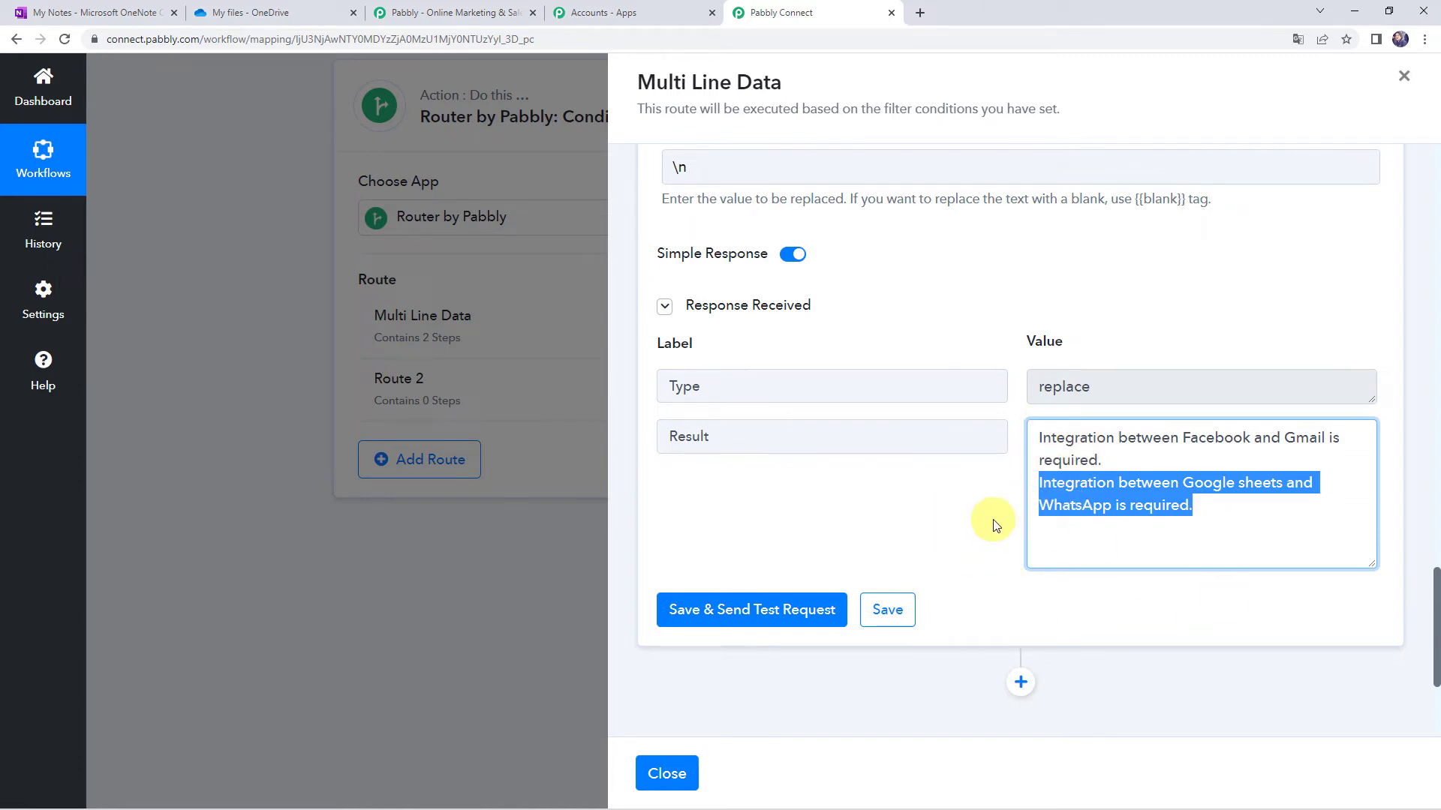
- Add an action step after Replace Text using Microsoft OneDrive with the Create Text File event
{"action": "scroll", "coordinate": [994, 525], "scroll_direction": "down", "scroll_amount": 3}
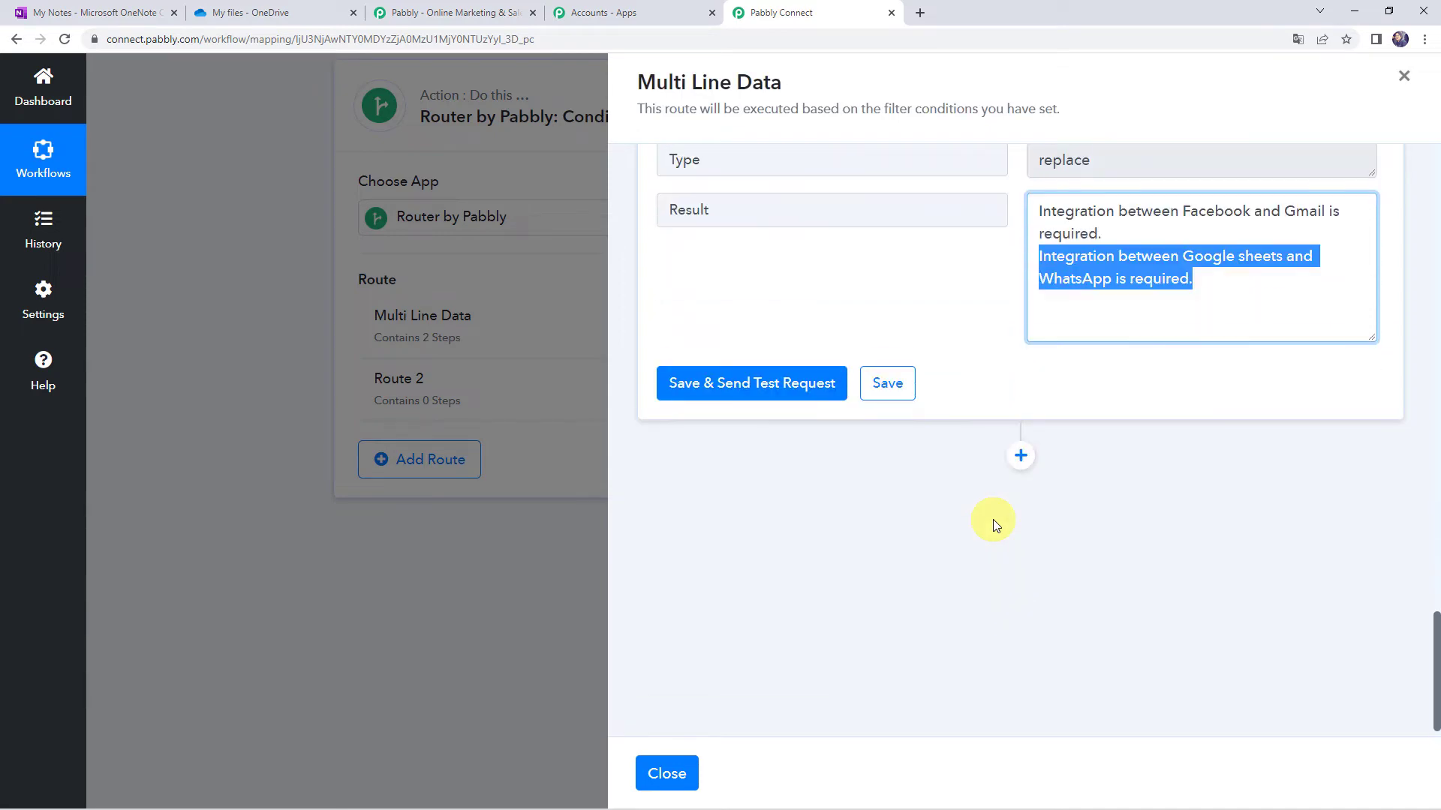
{"action": "left_click", "coordinate": [1019, 455]}
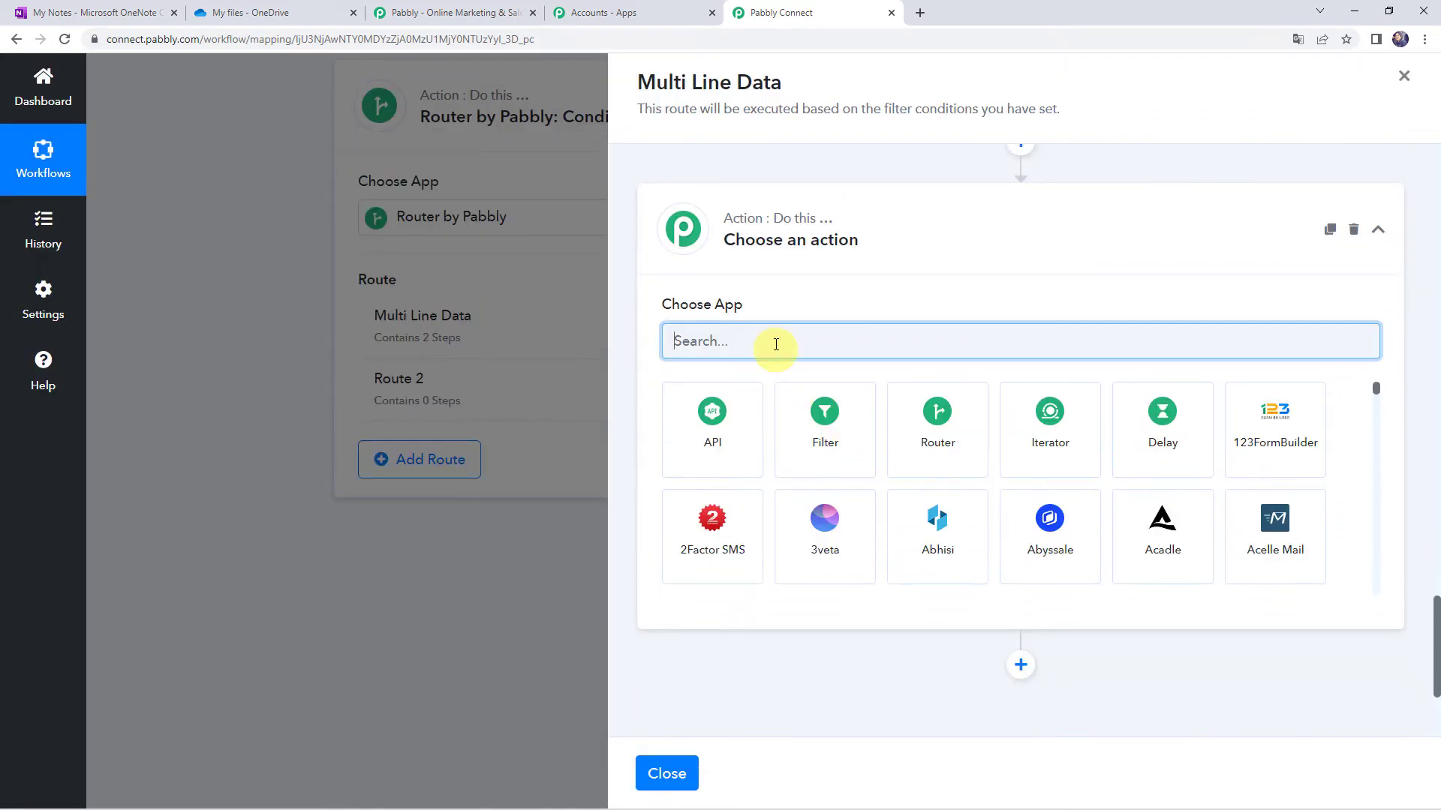
{"action": "type", "text": "o"}
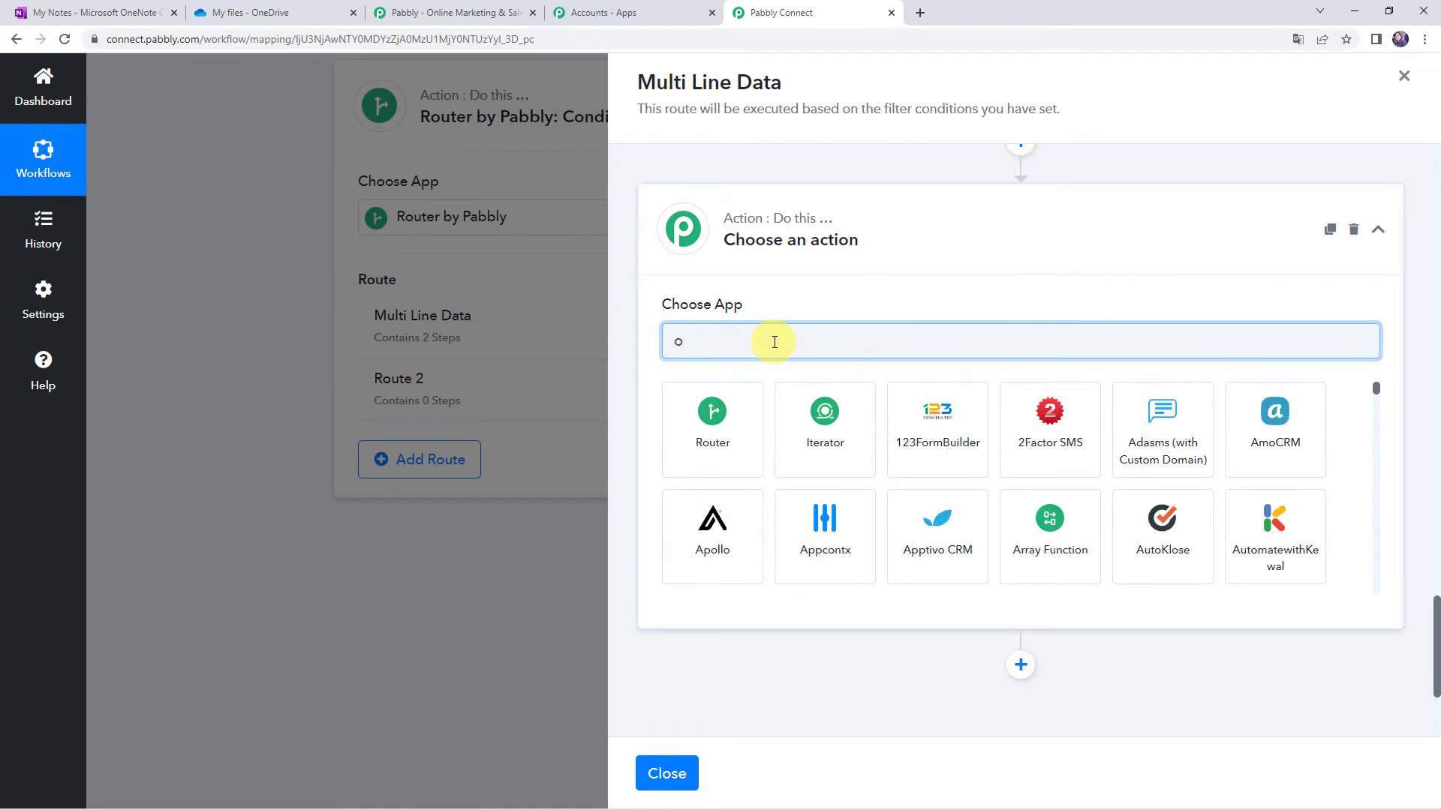
{"action": "type", "text": "ned"}
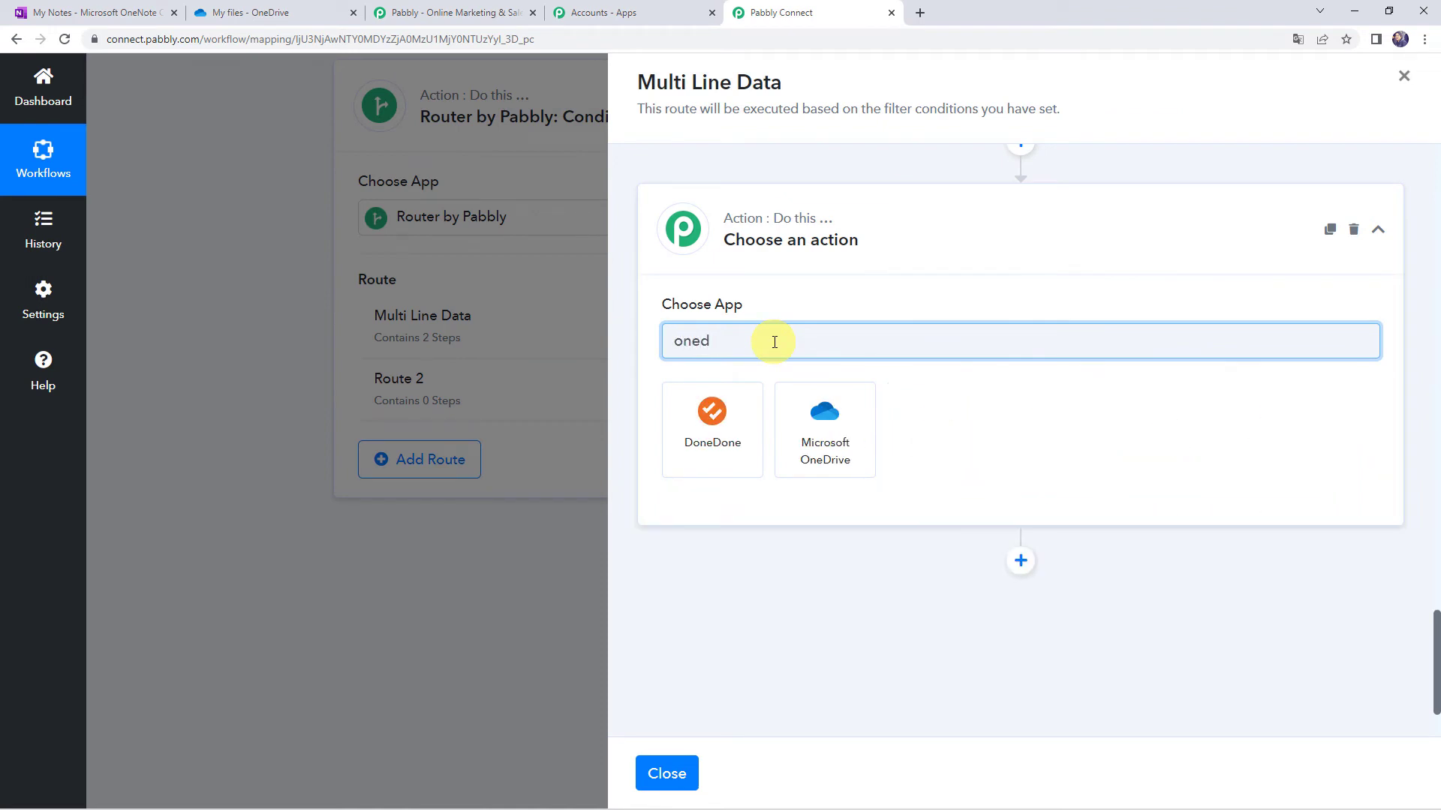
{"action": "left_click", "coordinate": [802, 444]}
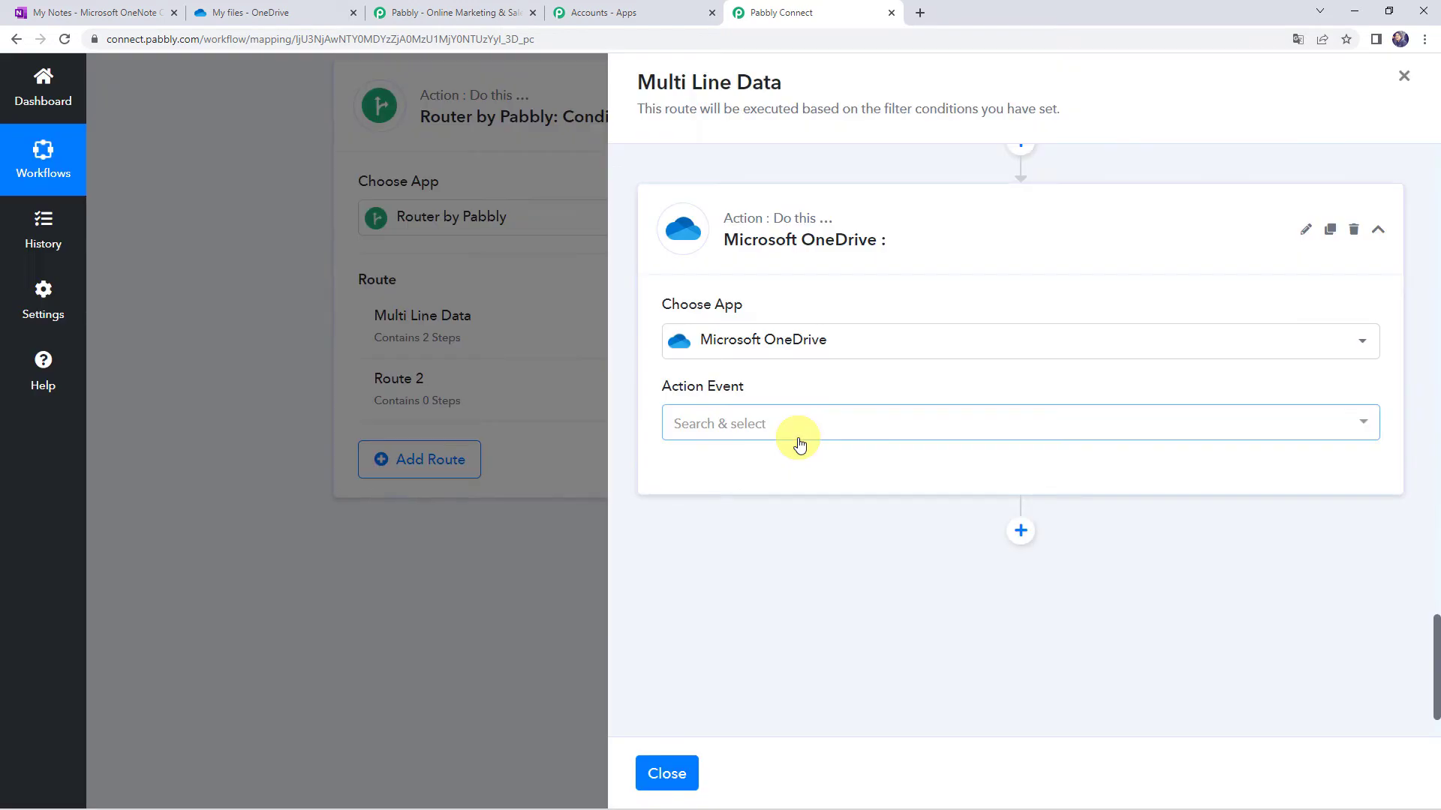
{"action": "left_click", "coordinate": [714, 425]}
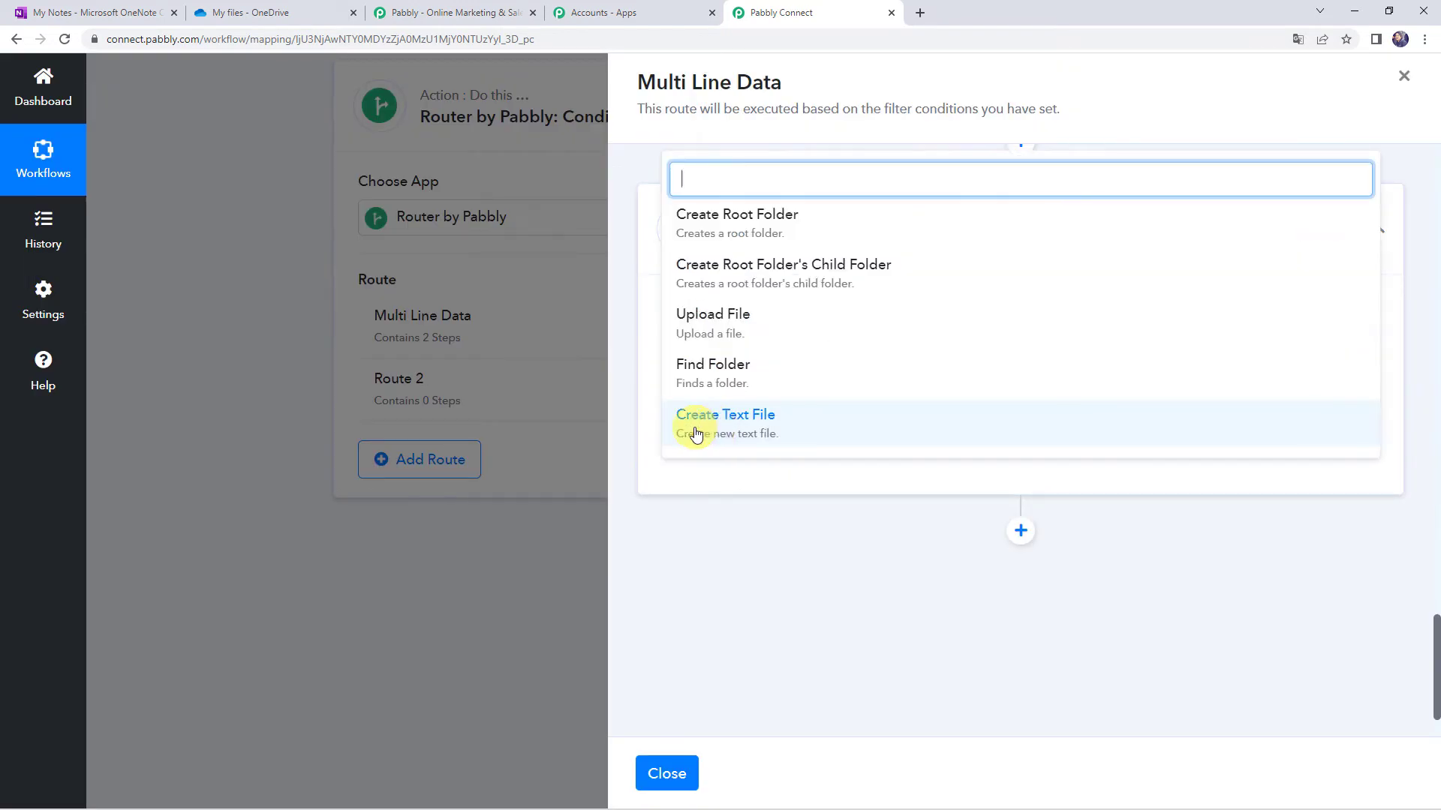
{"action": "left_click", "coordinate": [781, 421]}
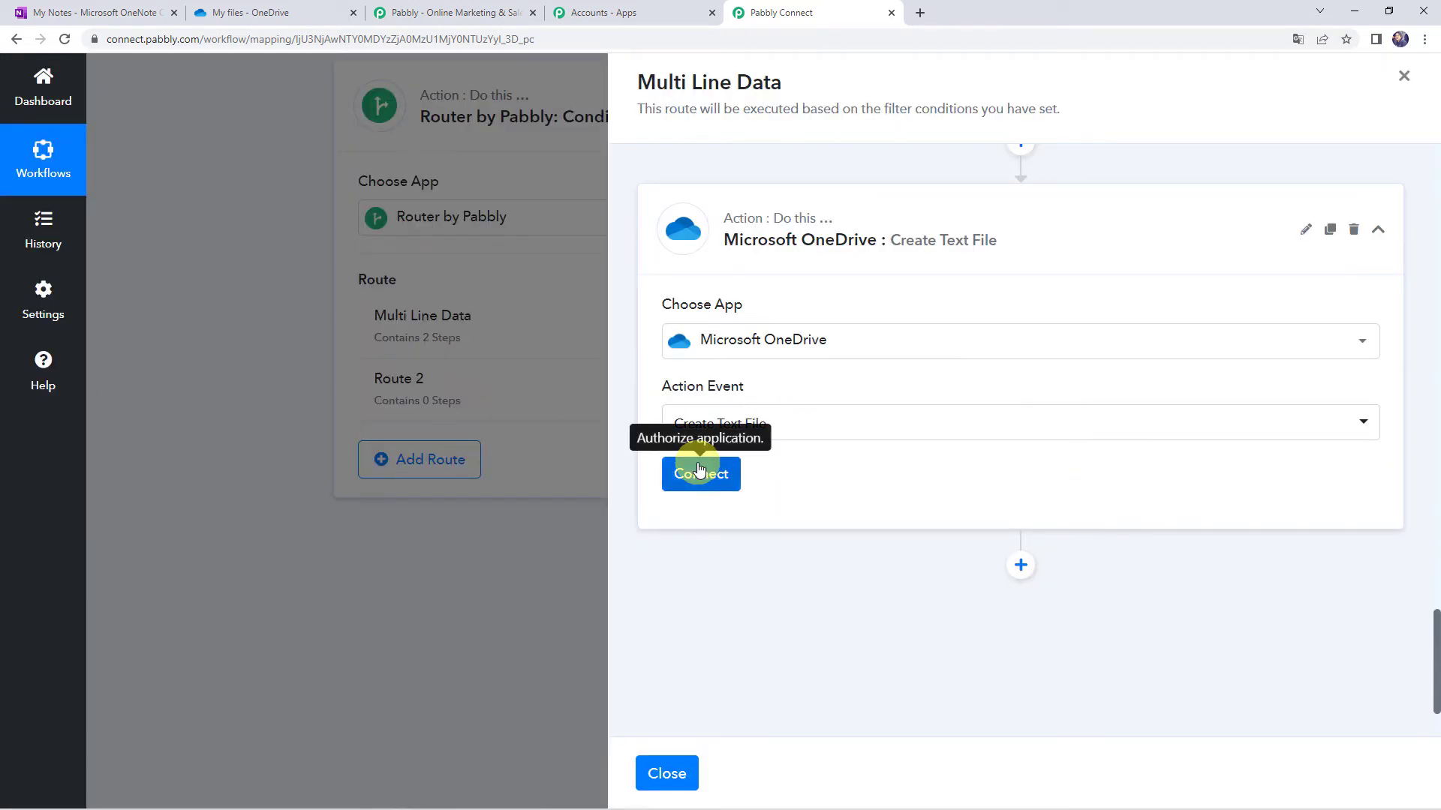
- Connect the OneDrive action through a new connection and grant Pabbly Connect the requested Microsoft account permissions
{"action": "left_click", "coordinate": [698, 469]}
{"action": "left_click", "coordinate": [717, 250]}
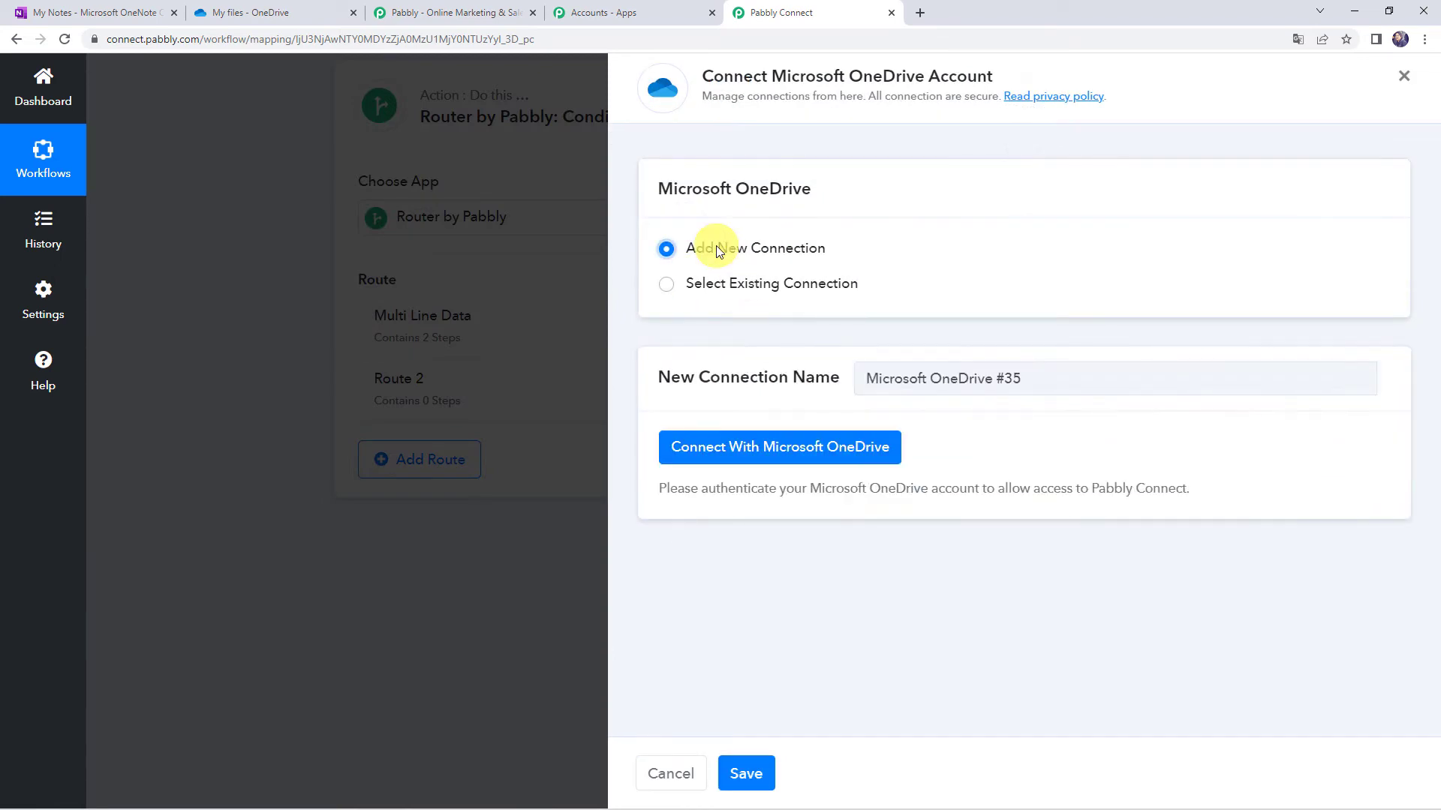
{"action": "left_click", "coordinate": [817, 448]}
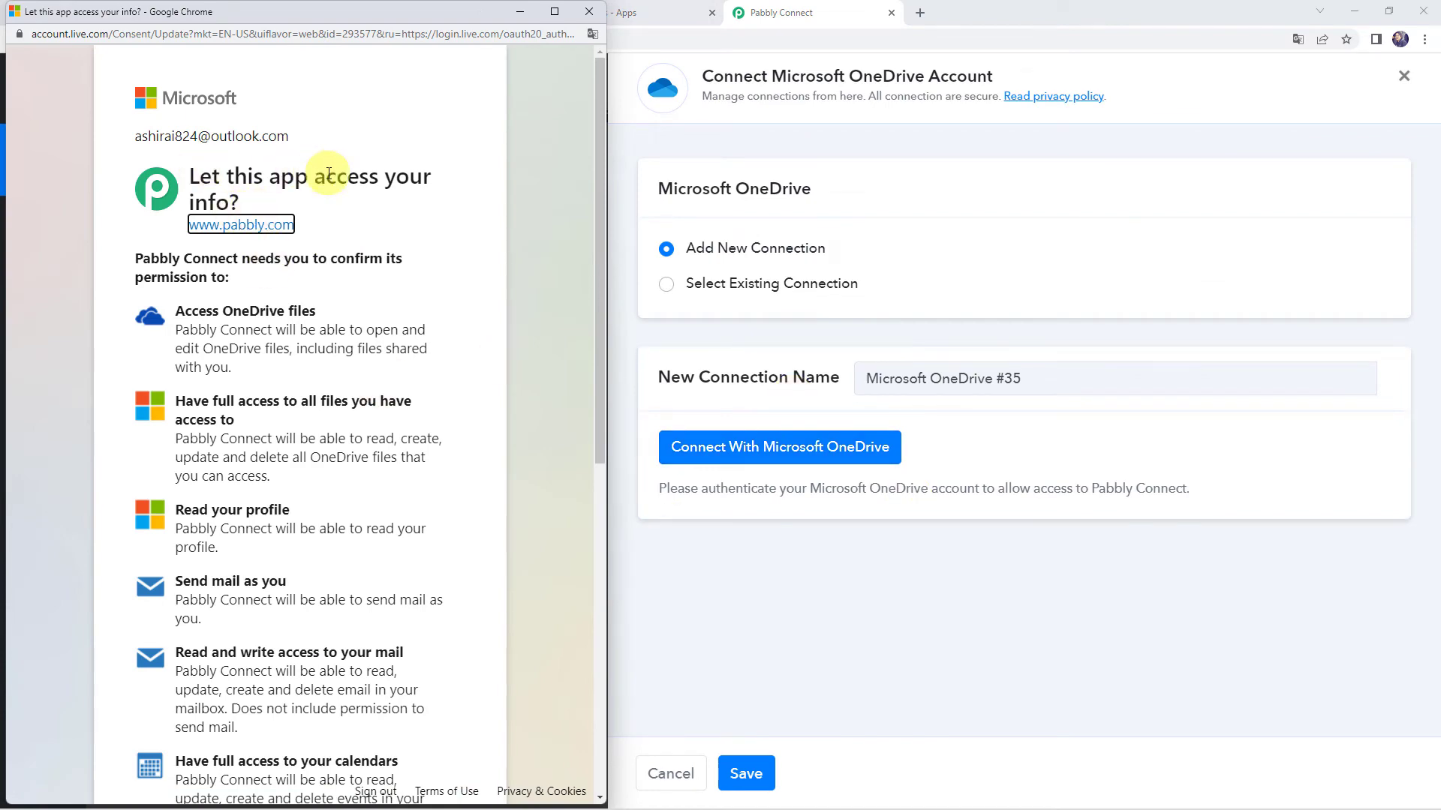
{"action": "scroll", "coordinate": [349, 383], "scroll_direction": "down", "scroll_amount": 8}
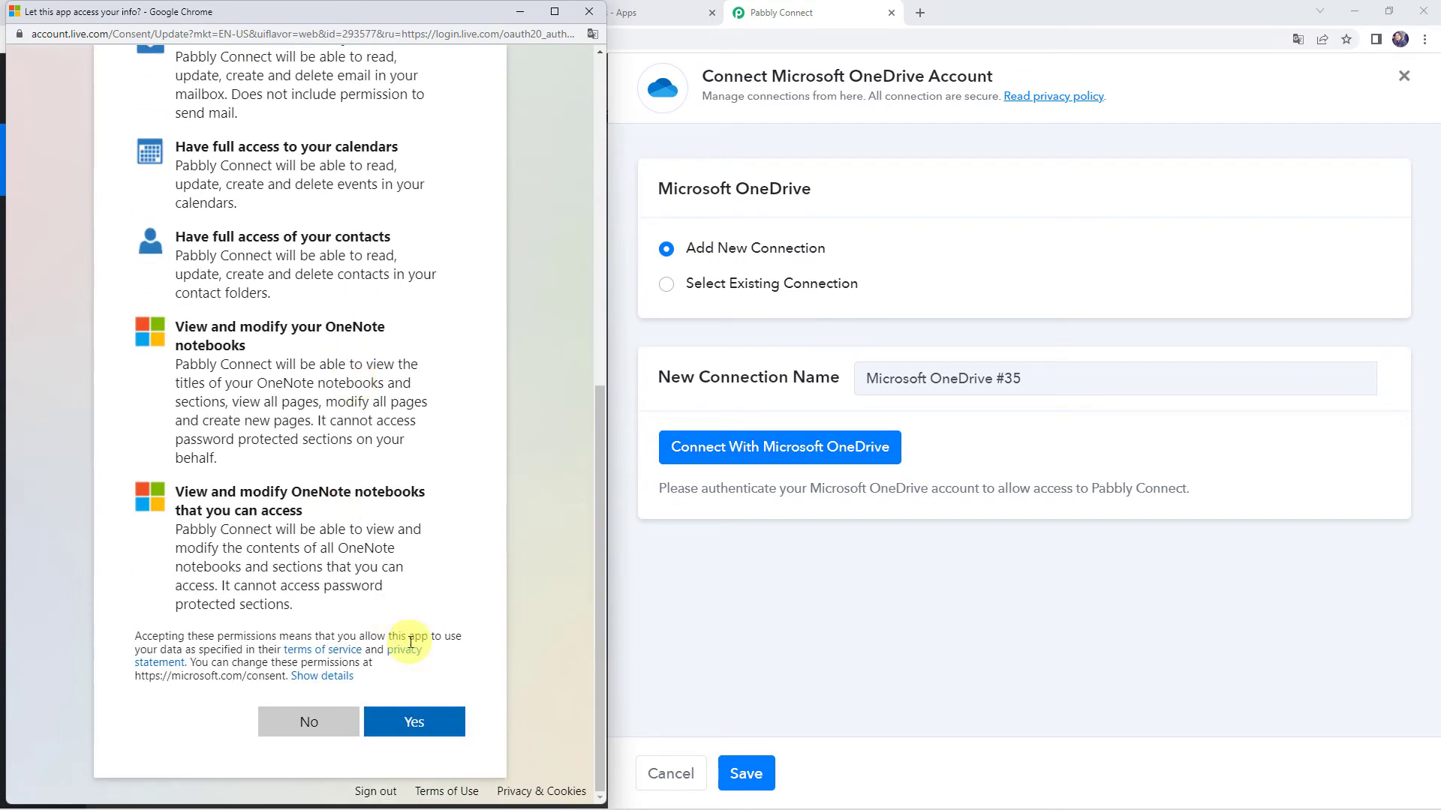
{"action": "left_click", "coordinate": [405, 722]}
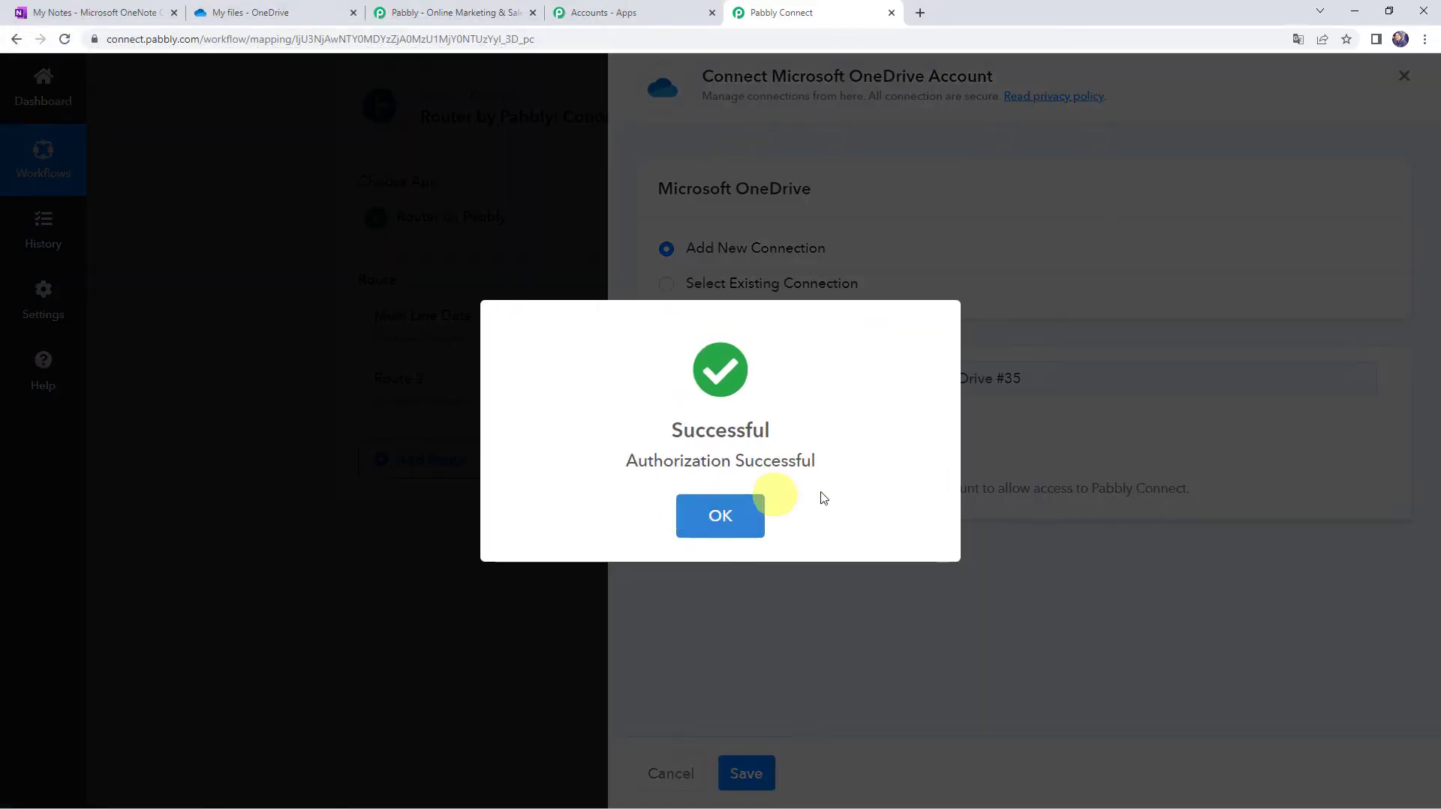
- Look up the One Note folder in OneDrive and set the Create Text File path in Pabbly Connect to One Note
{"action": "left_click", "coordinate": [732, 501]}
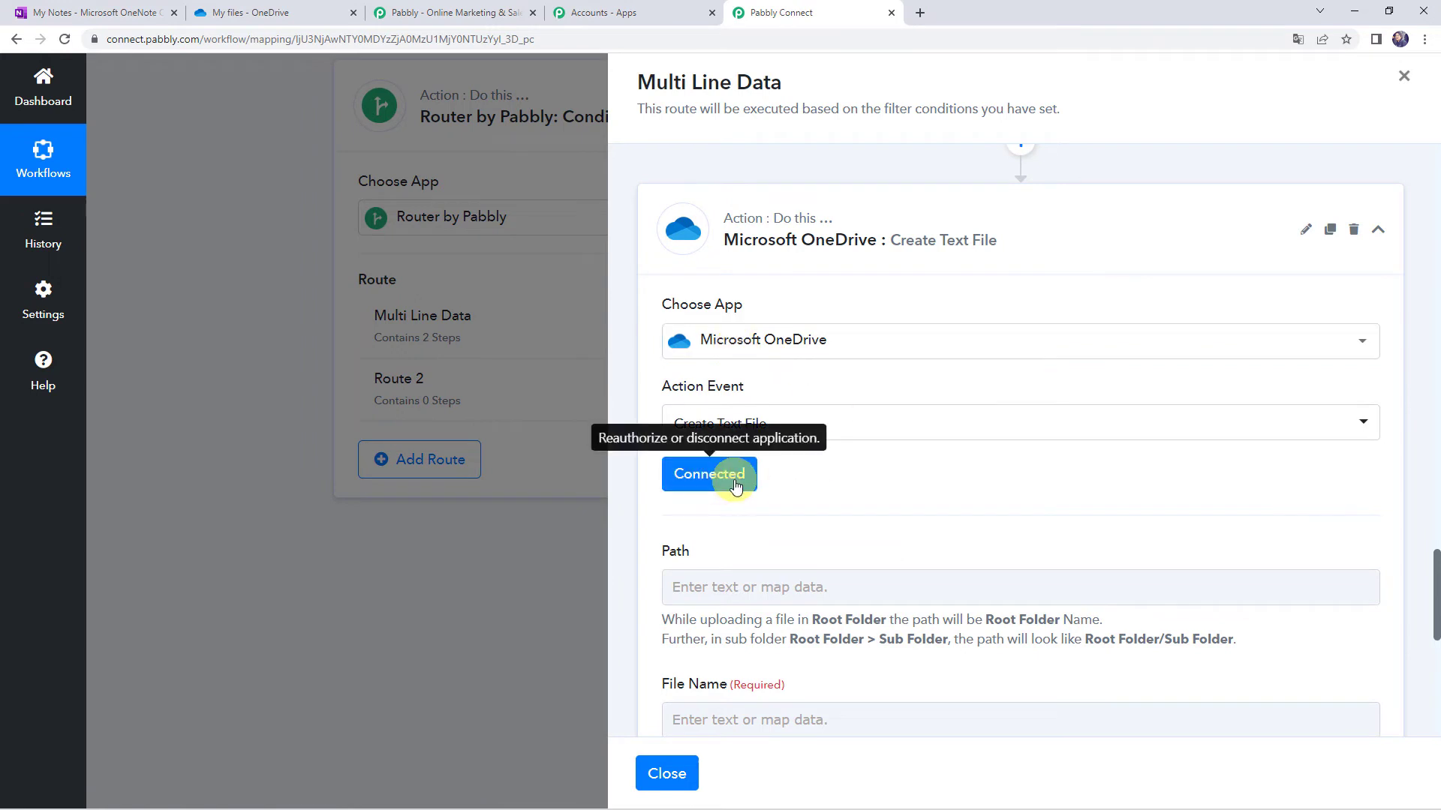
{"action": "scroll", "coordinate": [736, 486], "scroll_direction": "down", "scroll_amount": 1}
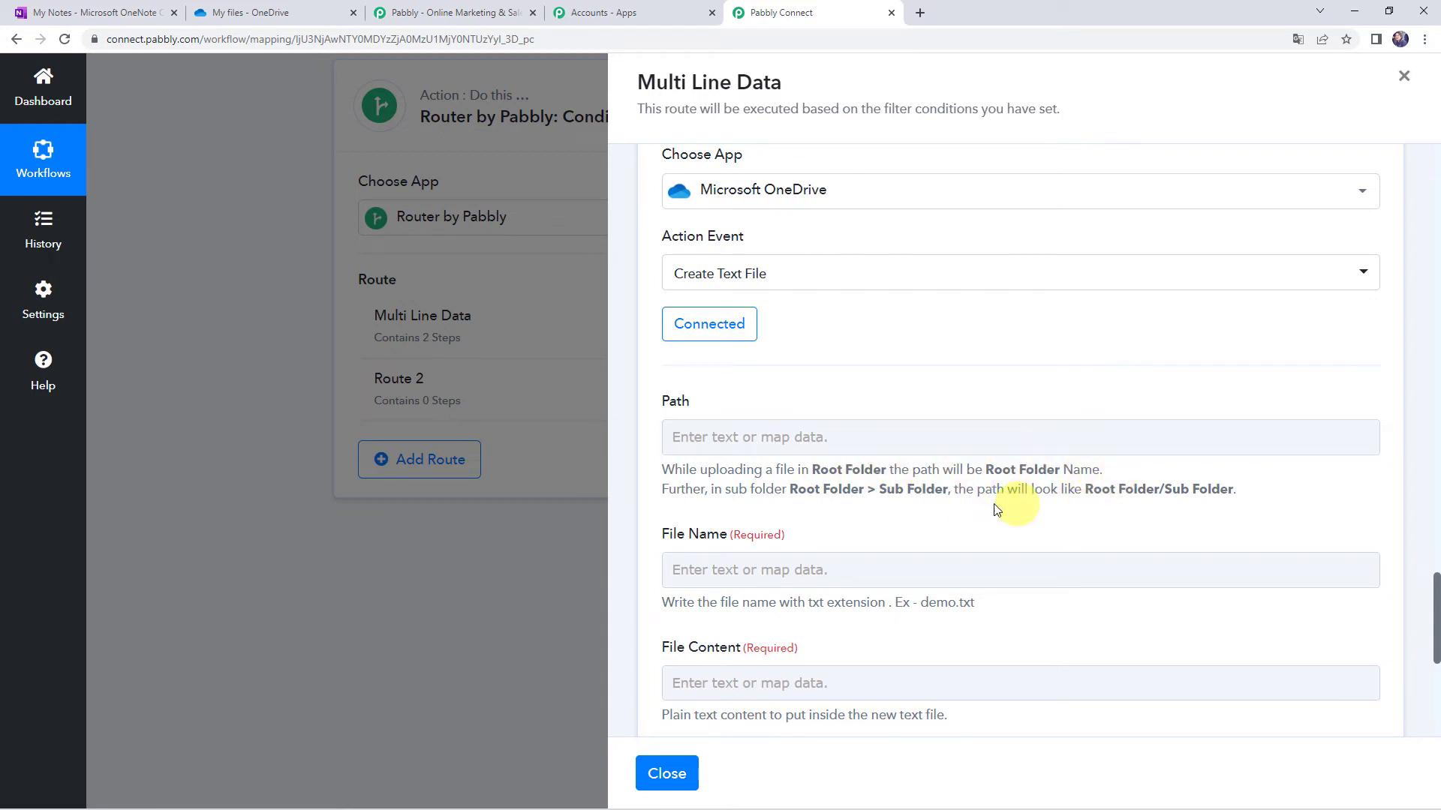
{"action": "left_click", "coordinate": [244, 11]}
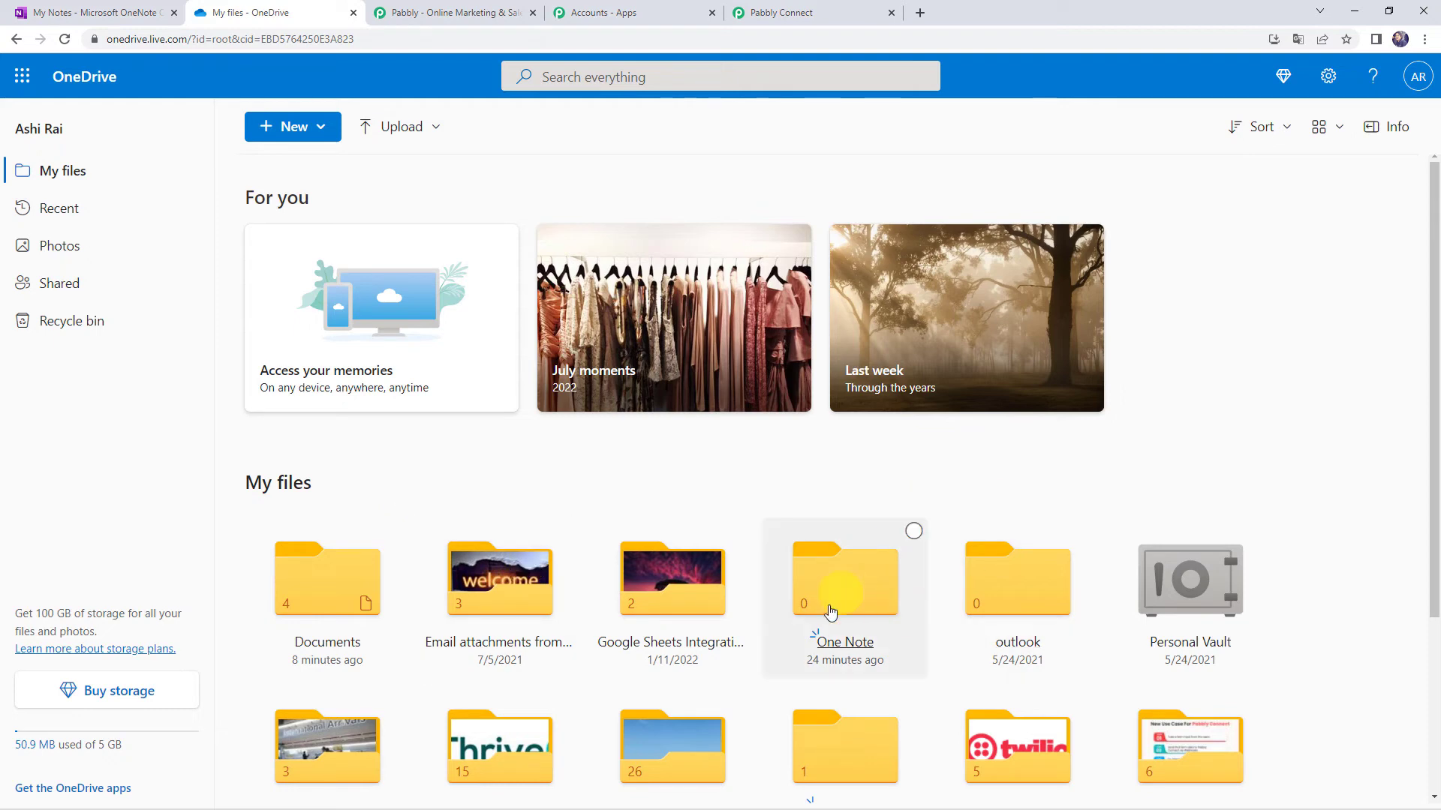
{"action": "left_click", "coordinate": [854, 609]}
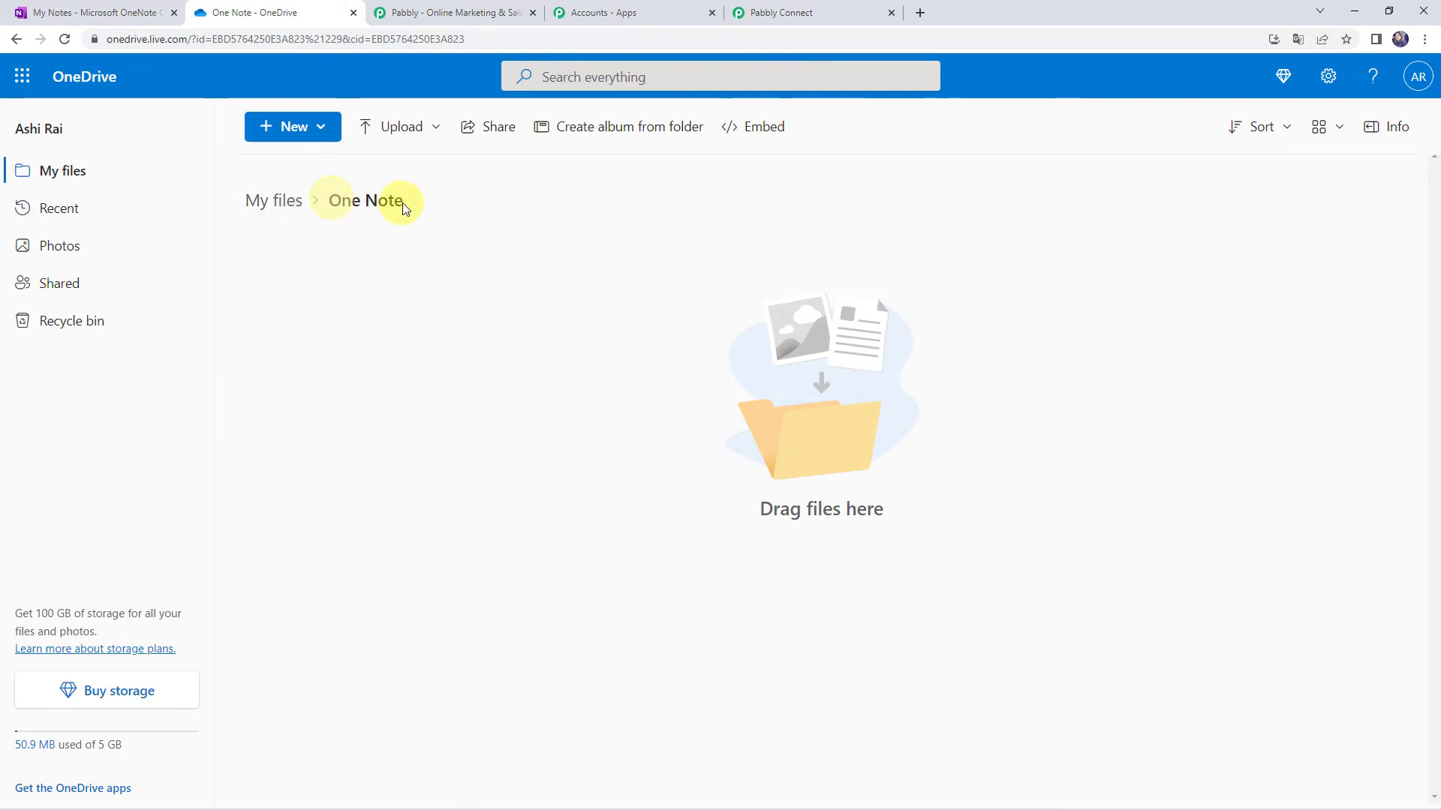
{"action": "left_click", "coordinate": [825, 12]}
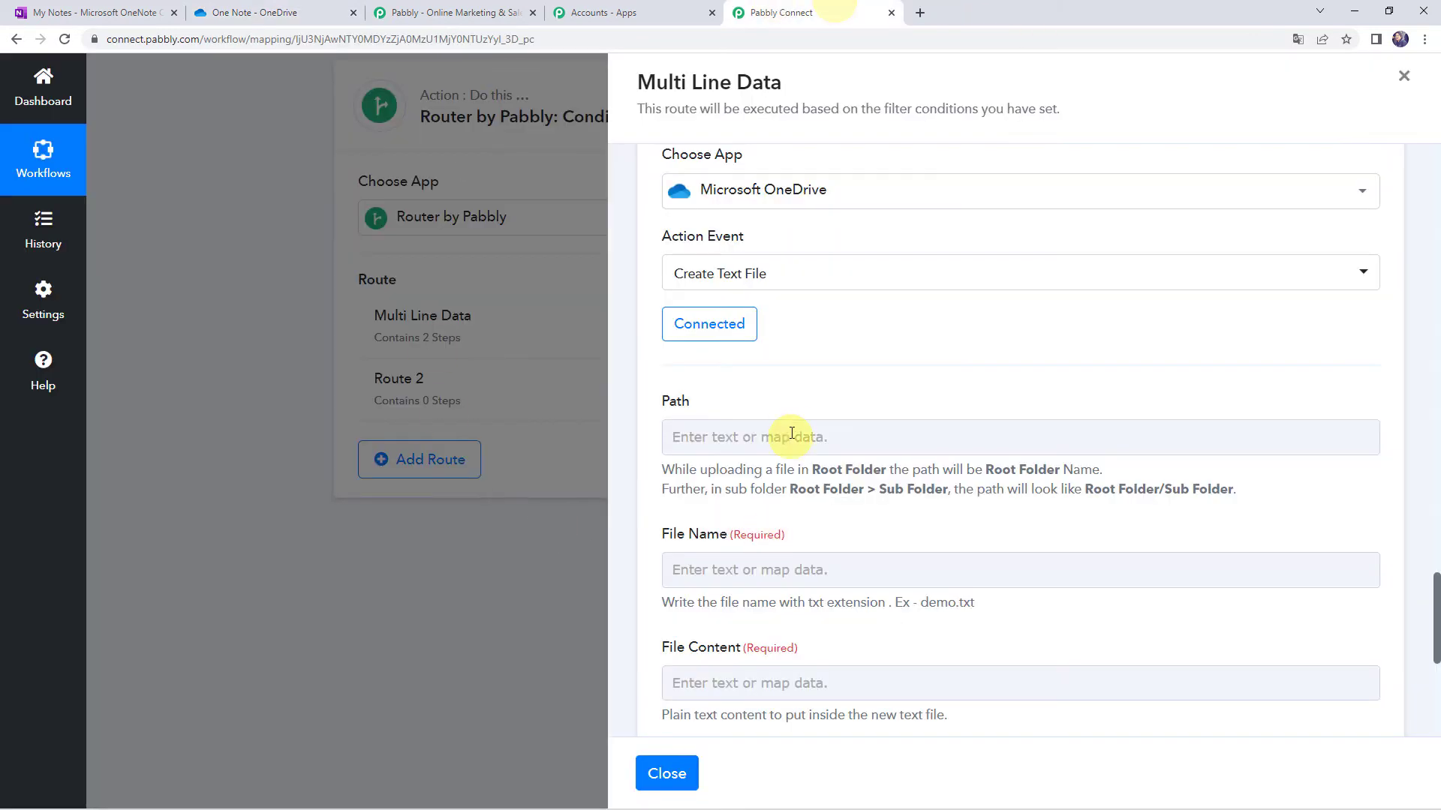
{"action": "left_click", "coordinate": [756, 432]}
{"action": "type", "text": "One Note"}
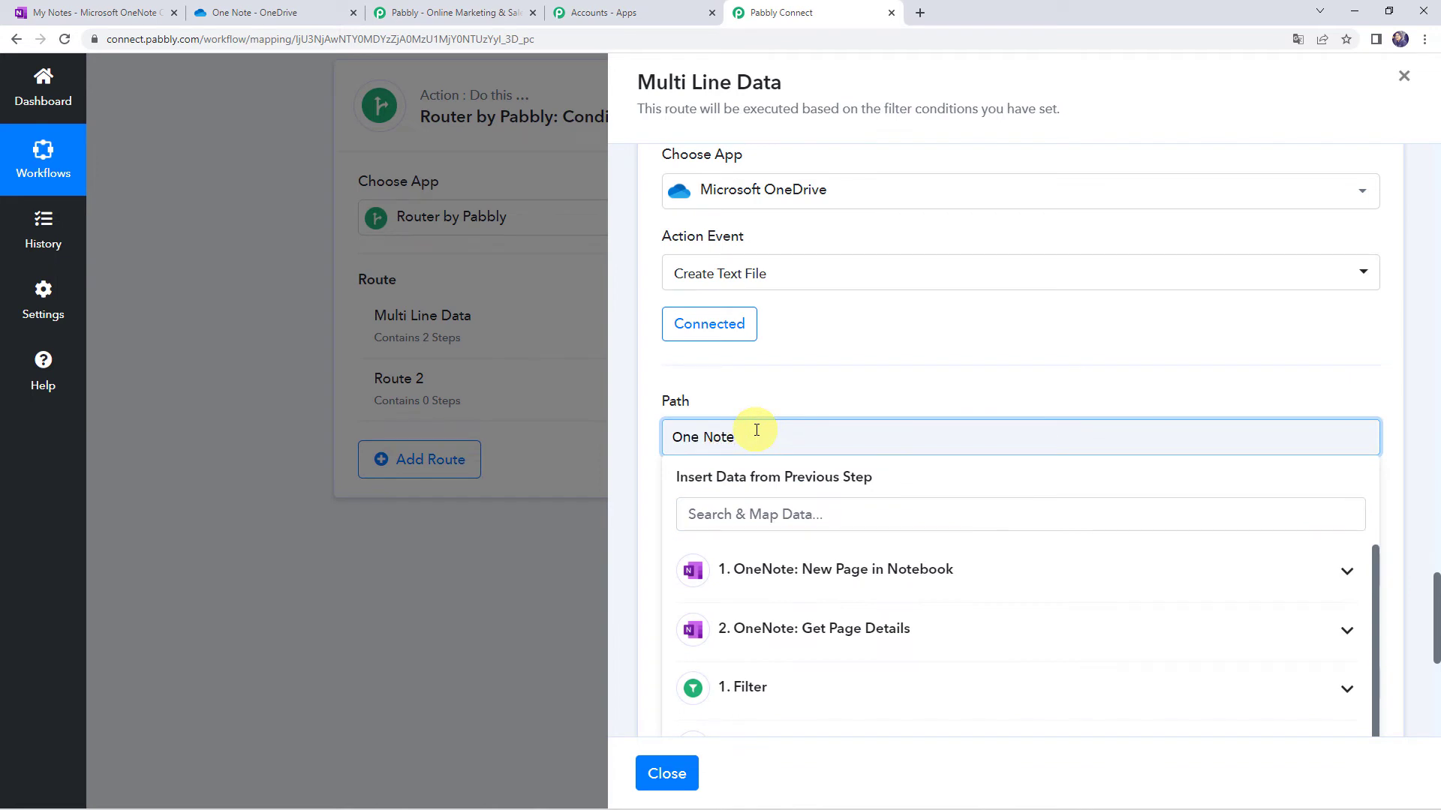
{"action": "left_click", "coordinate": [764, 397]}
{"action": "scroll", "coordinate": [764, 396], "scroll_direction": "down", "scroll_amount": 2}
- Set the File Name to the mapped Title from OneNote: New Page in Notebook followed by .txt
{"action": "left_click", "coordinate": [706, 419]}
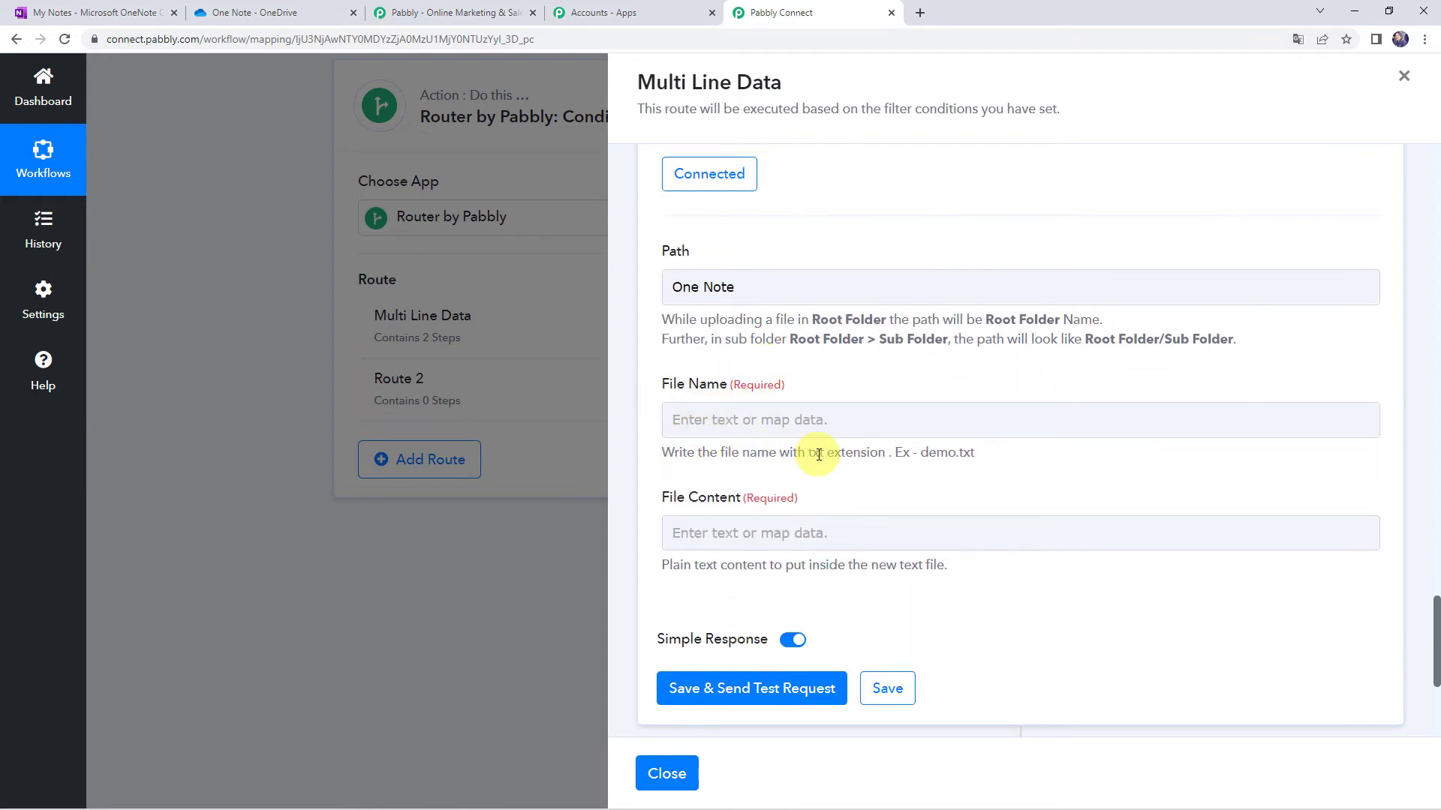
{"action": "left_click", "coordinate": [735, 417]}
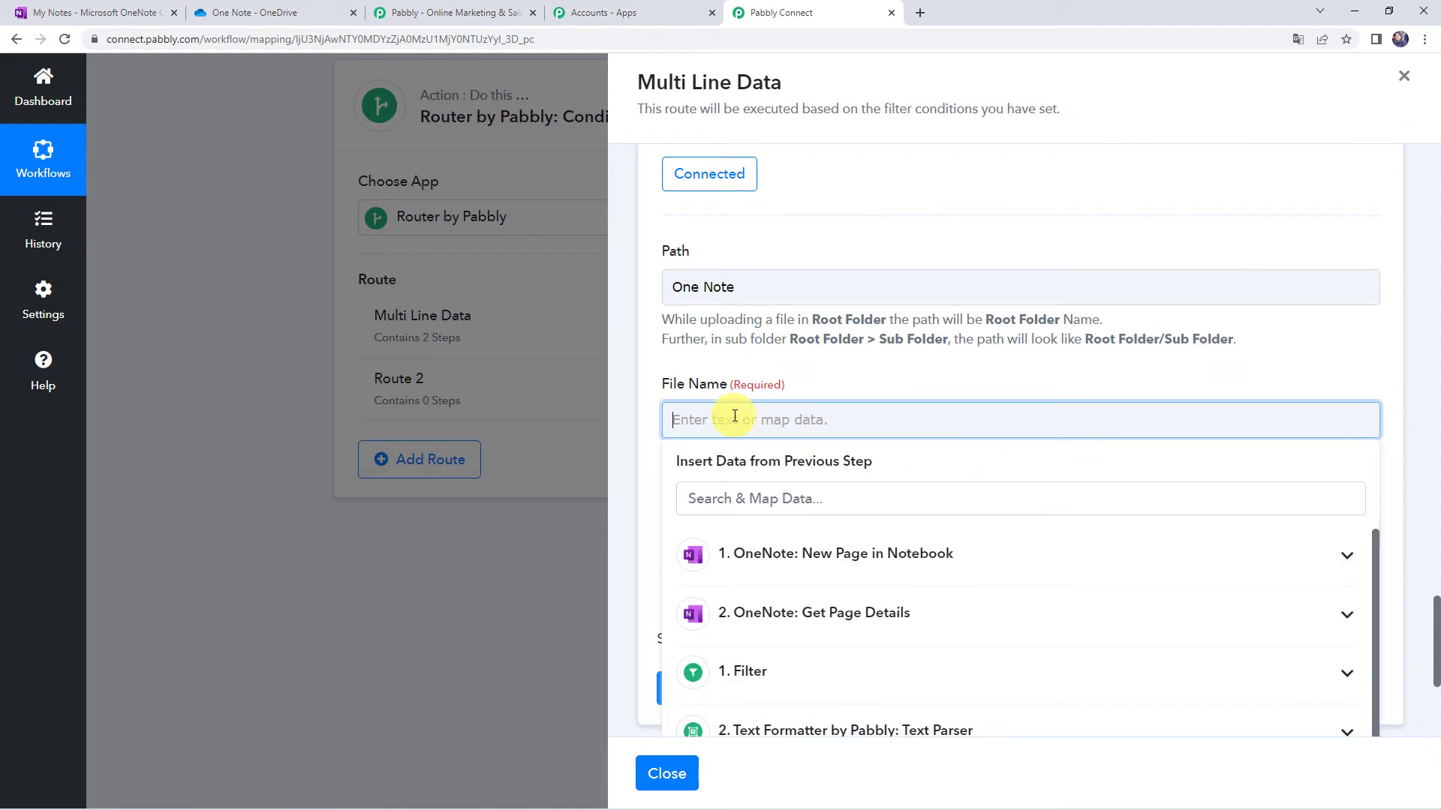
{"action": "left_click", "coordinate": [773, 563]}
{"action": "scroll", "coordinate": [786, 576], "scroll_direction": "down", "scroll_amount": 2}
{"action": "scroll", "coordinate": [786, 577], "scroll_direction": "up", "scroll_amount": 1}
{"action": "left_click", "coordinate": [787, 576]}
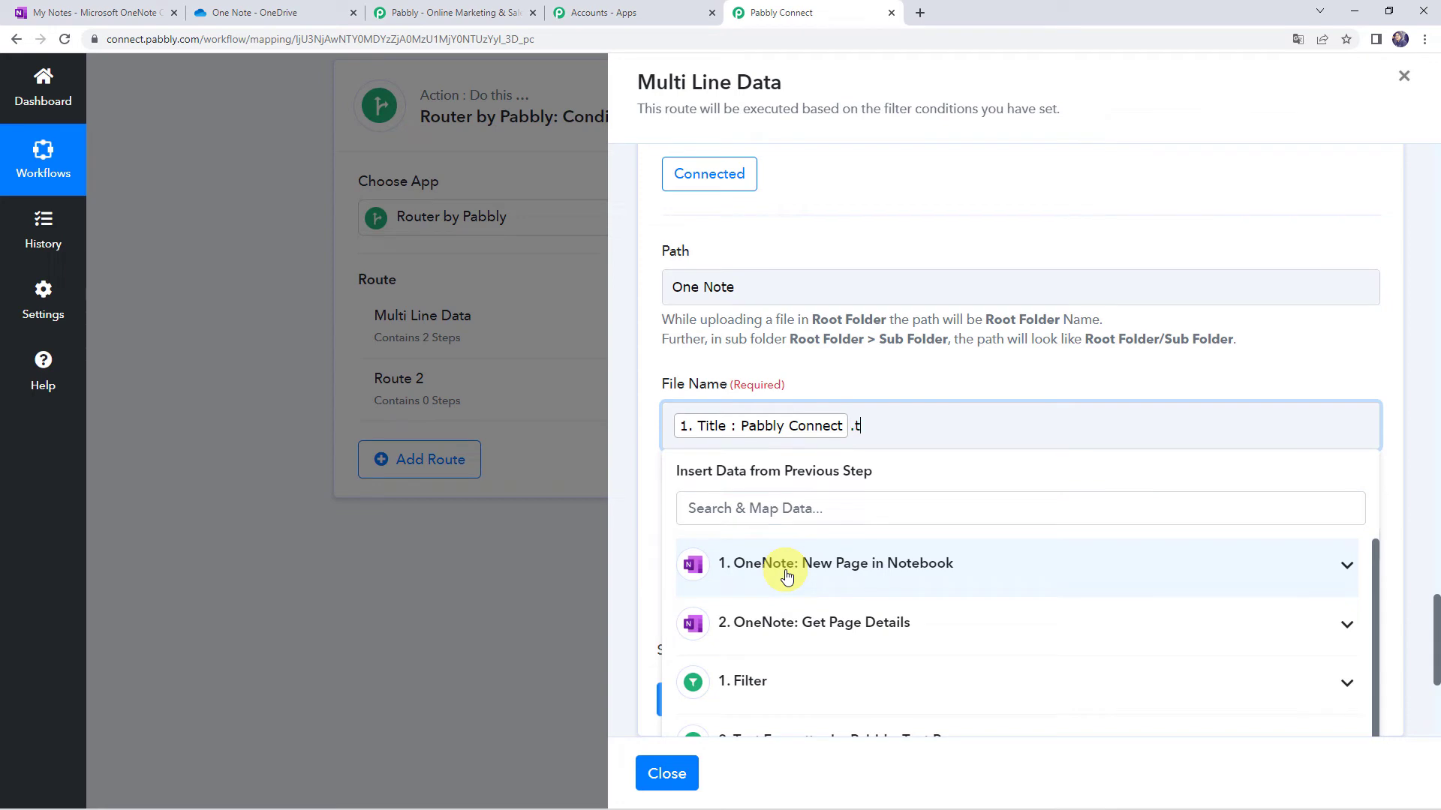
{"action": "left_click", "coordinate": [840, 378]}
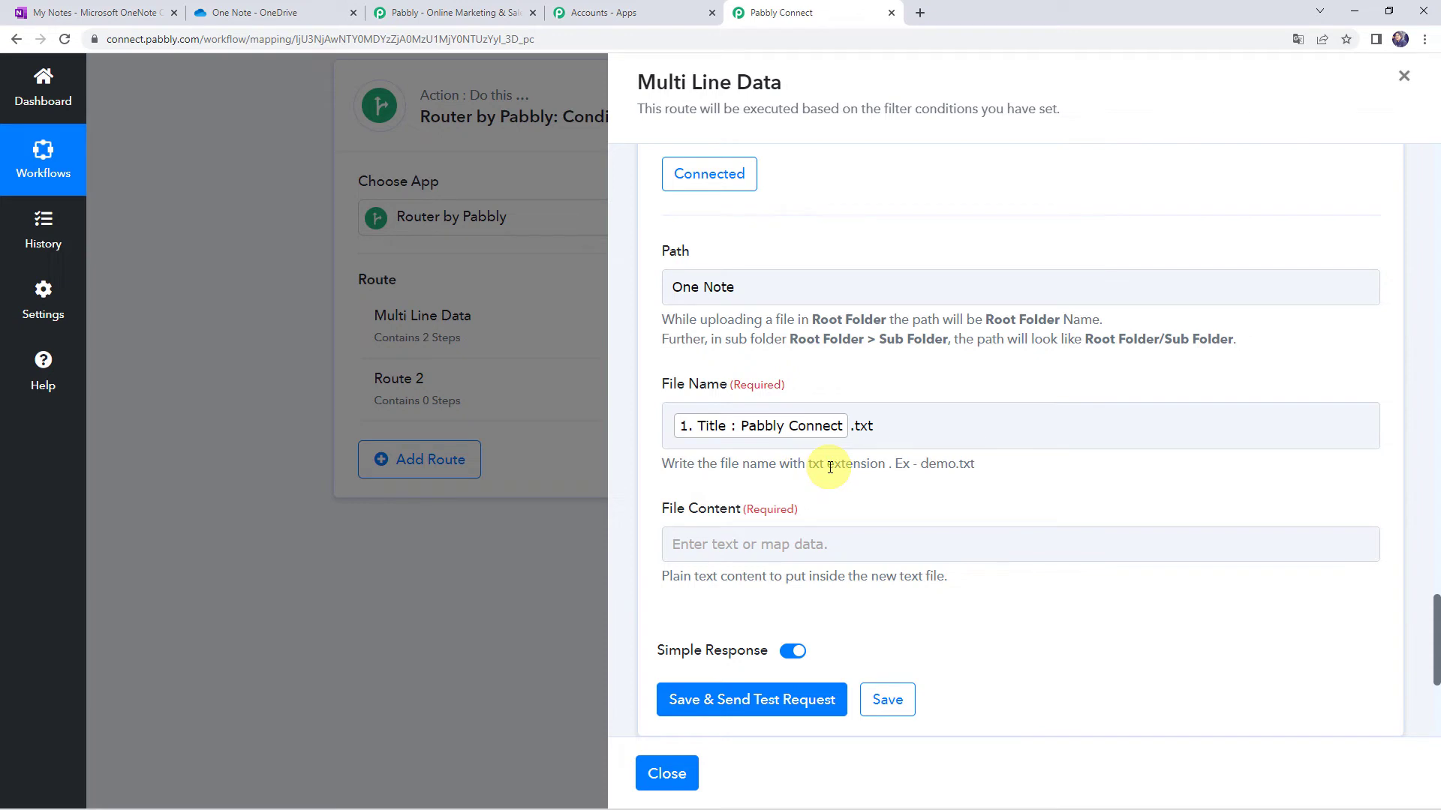
- Map the Replace Text Result as the File Content, then save the OneDrive action and send its test request
{"action": "scroll", "coordinate": [728, 526], "scroll_direction": "down", "scroll_amount": 1}
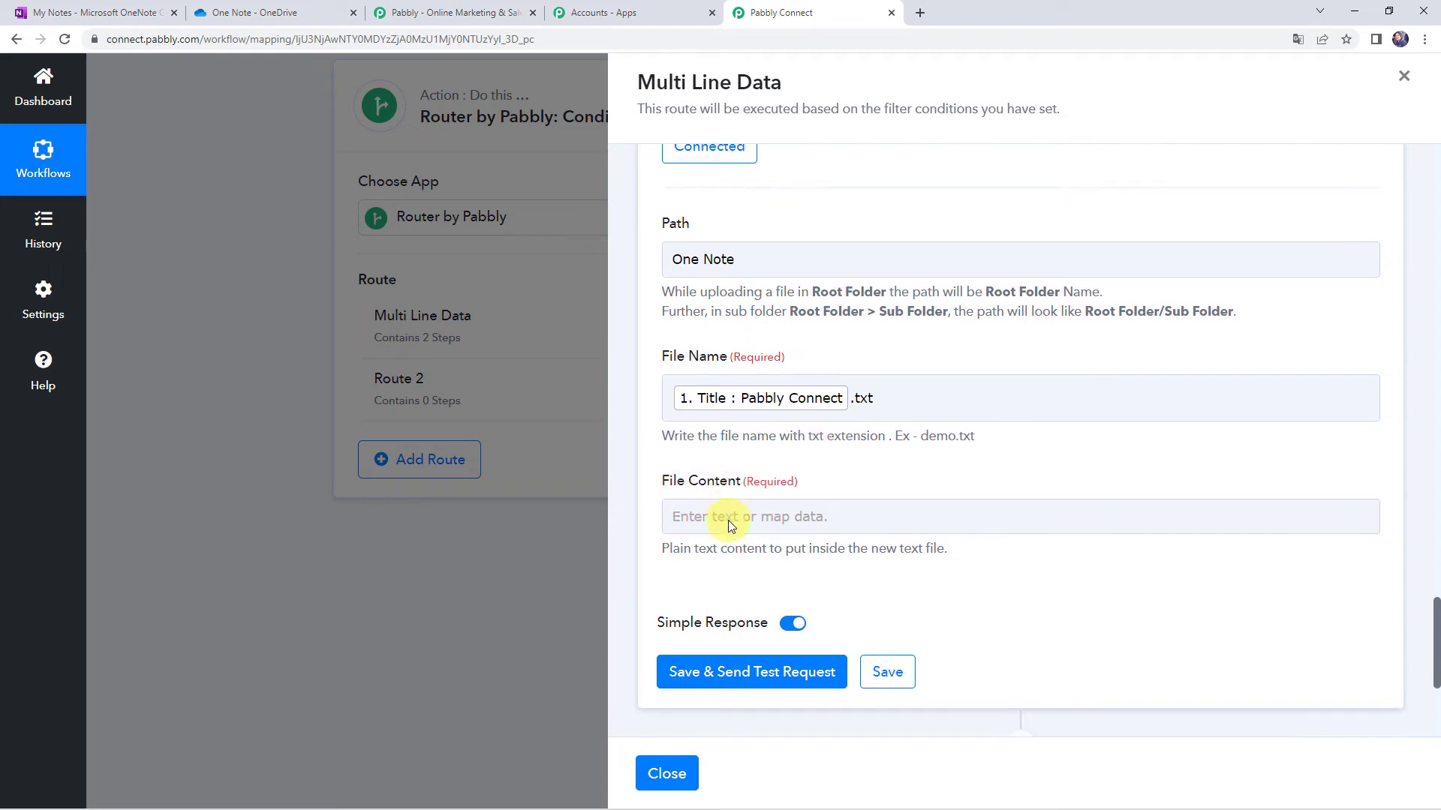
{"action": "left_click", "coordinate": [726, 403]}
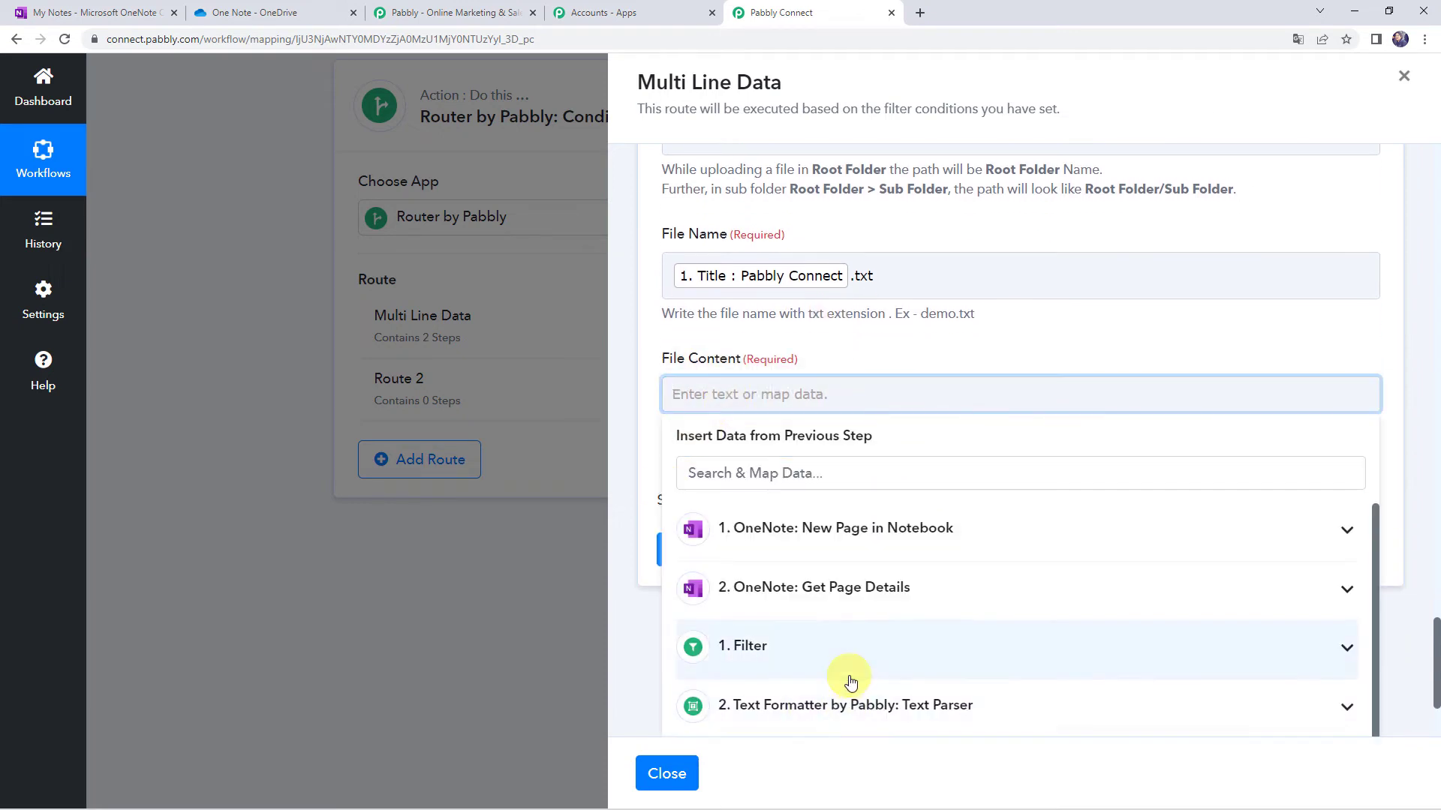
{"action": "scroll", "coordinate": [843, 676], "scroll_direction": "down", "scroll_amount": 2}
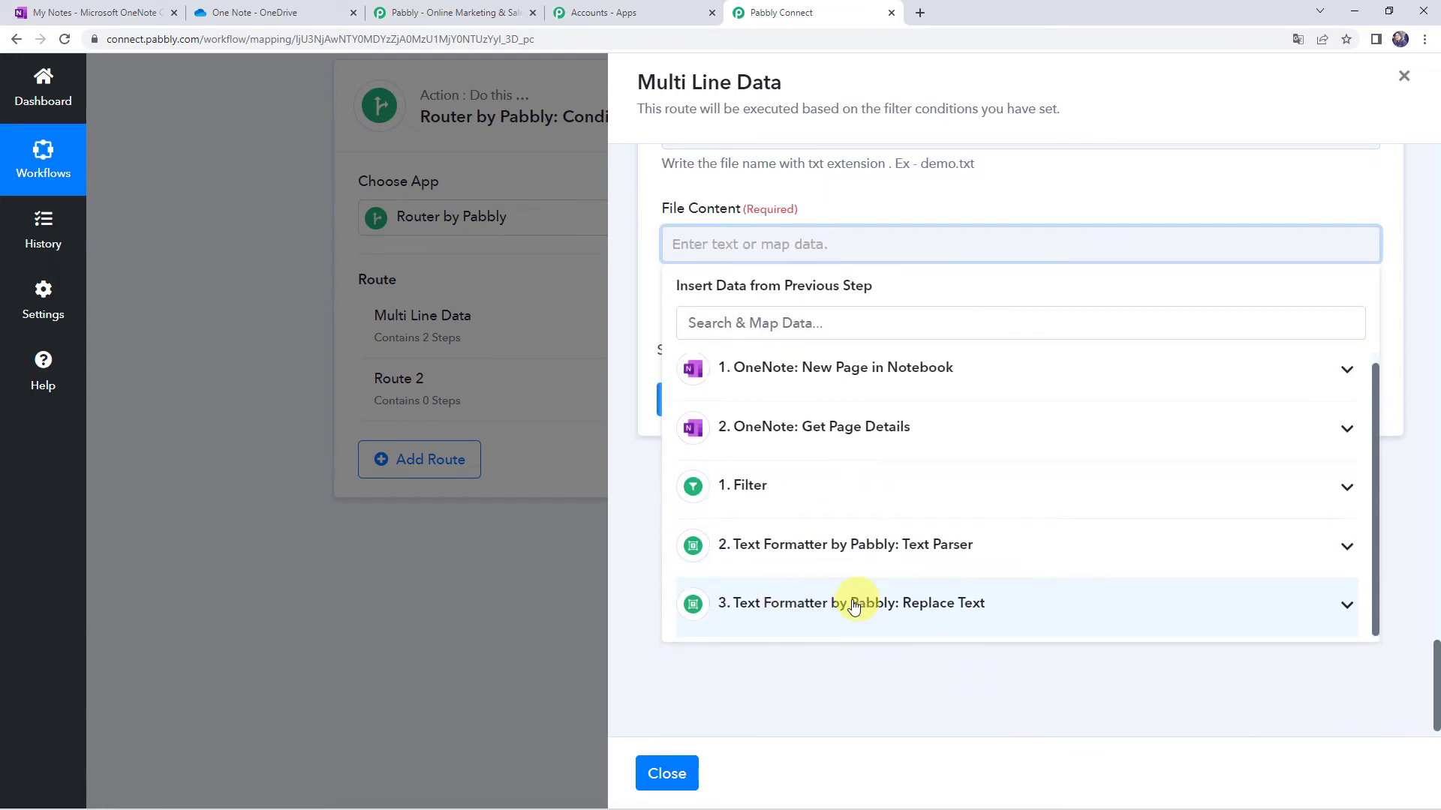
{"action": "left_click", "coordinate": [848, 604]}
{"action": "scroll", "coordinate": [804, 479], "scroll_direction": "down", "scroll_amount": 1}
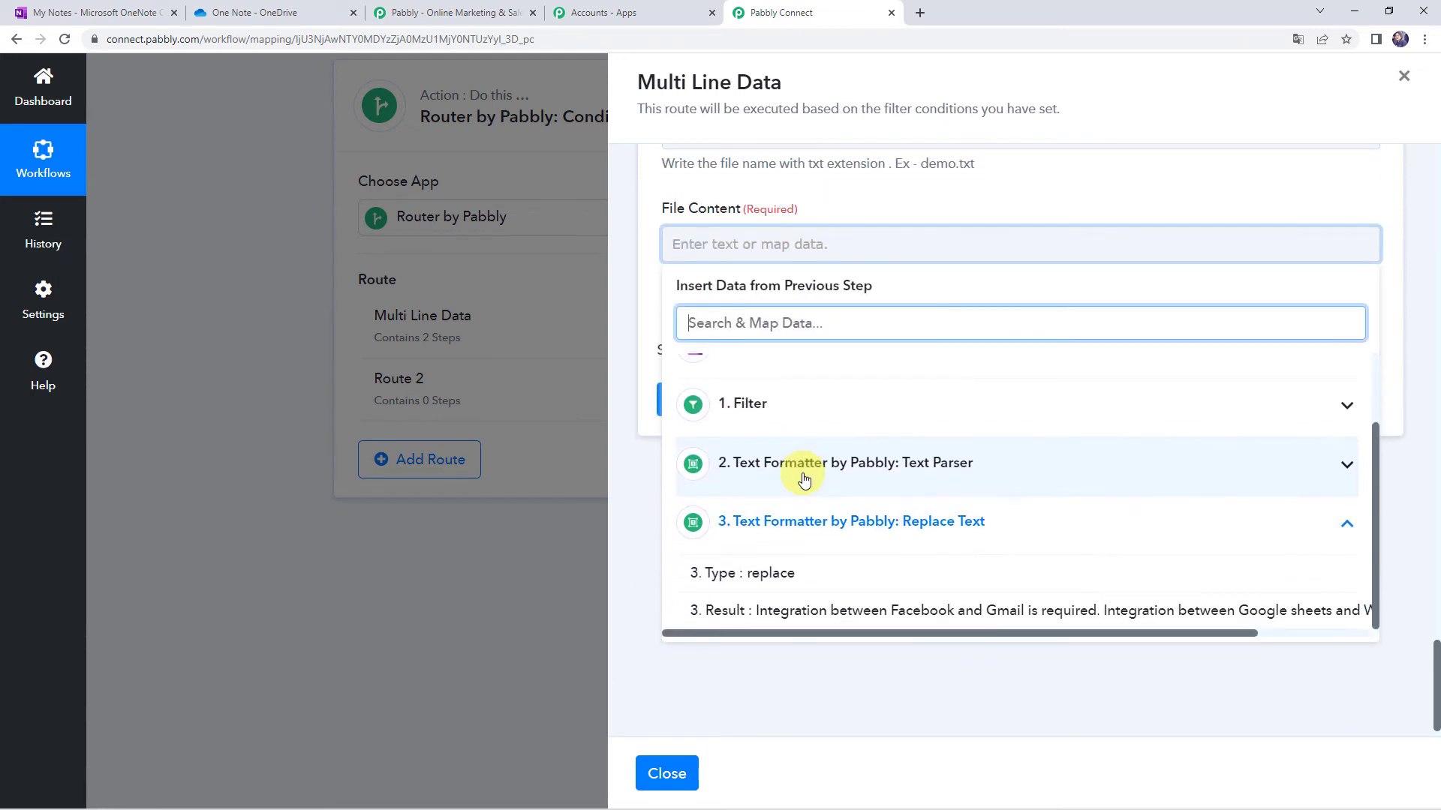
{"action": "left_click", "coordinate": [807, 605]}
{"action": "left_click", "coordinate": [791, 269]}
{"action": "left_click", "coordinate": [814, 204]}
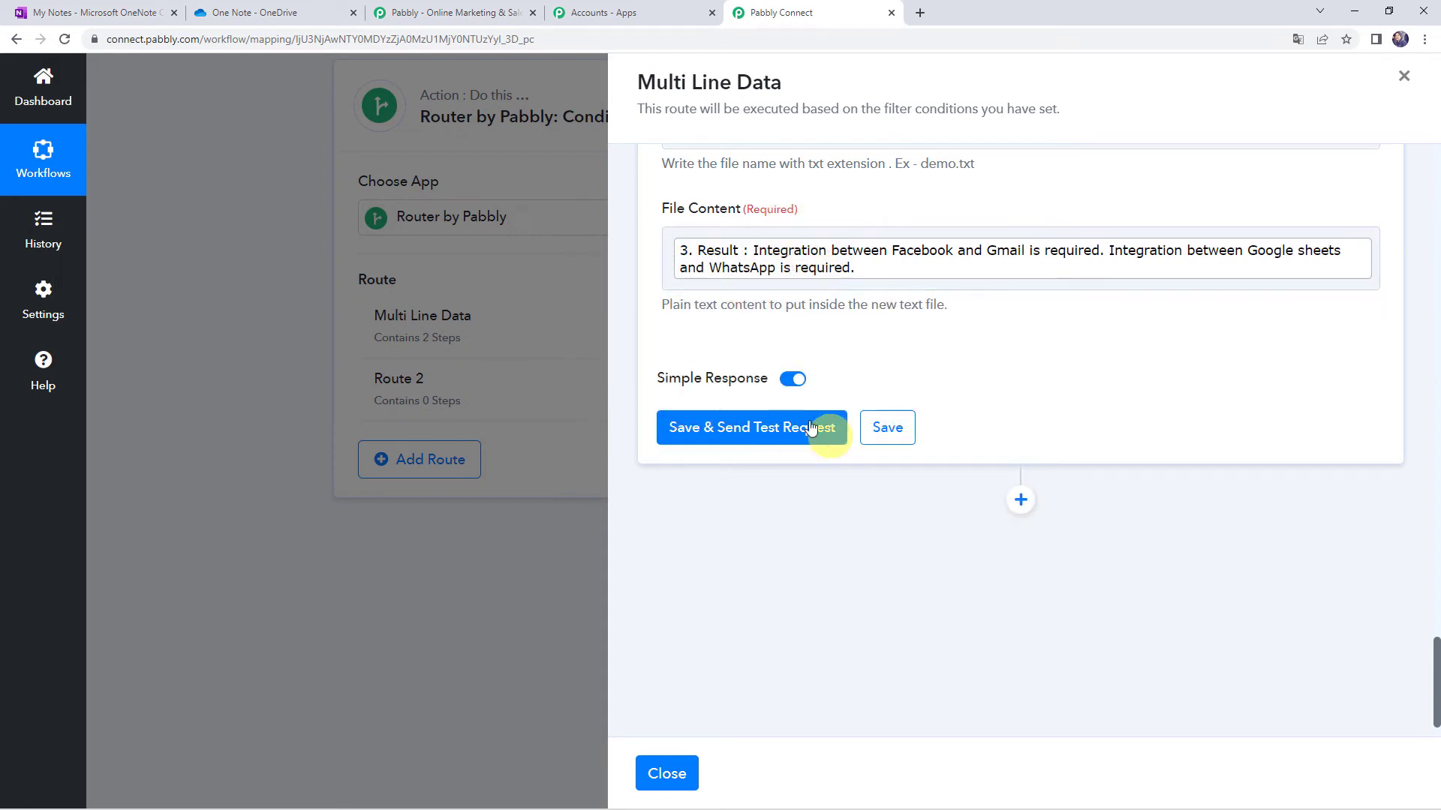
{"action": "left_click", "coordinate": [753, 428]}
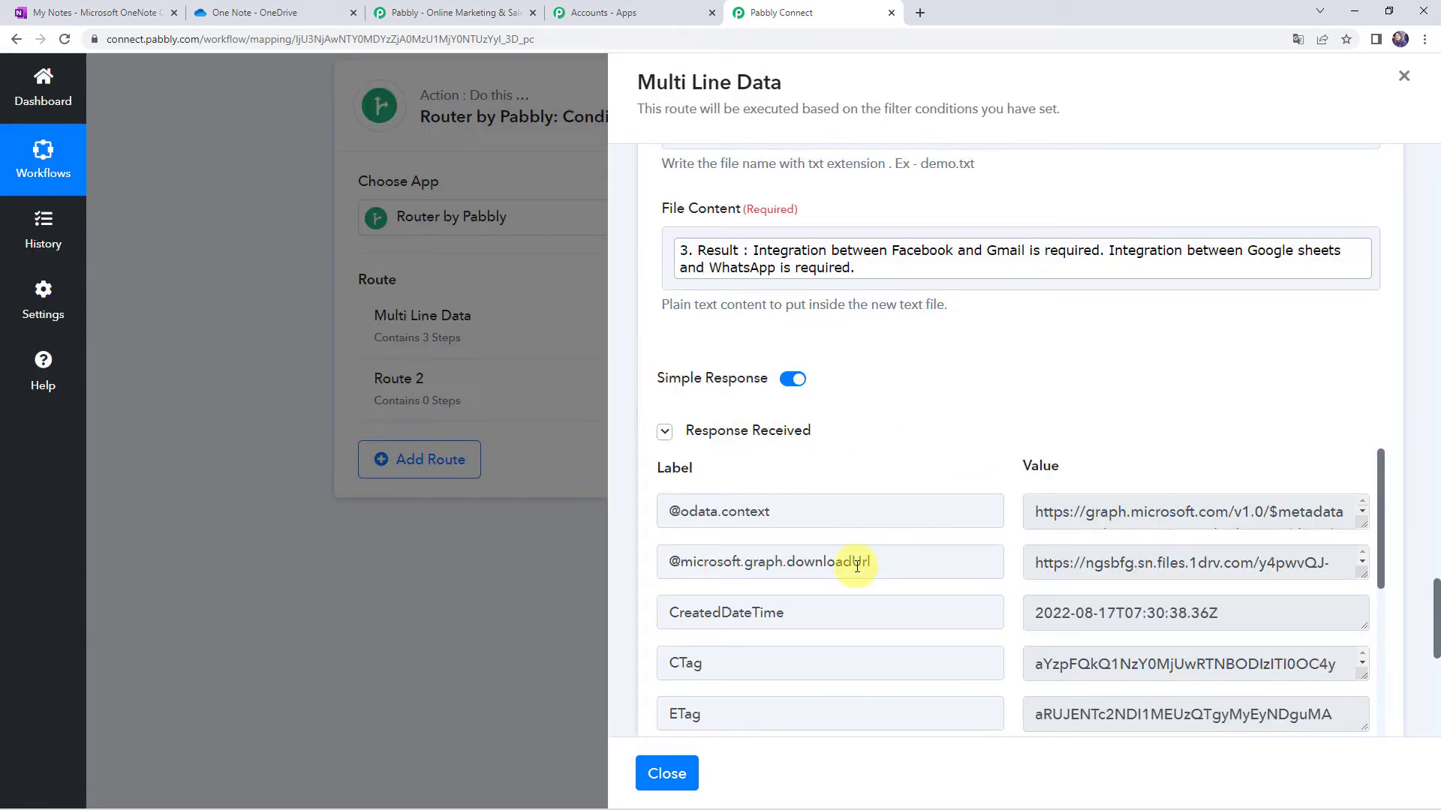
- Reload the One Note folder in OneDrive, open Pabbly Connect.txt and examine its two lines of text
{"action": "left_click", "coordinate": [279, 6]}
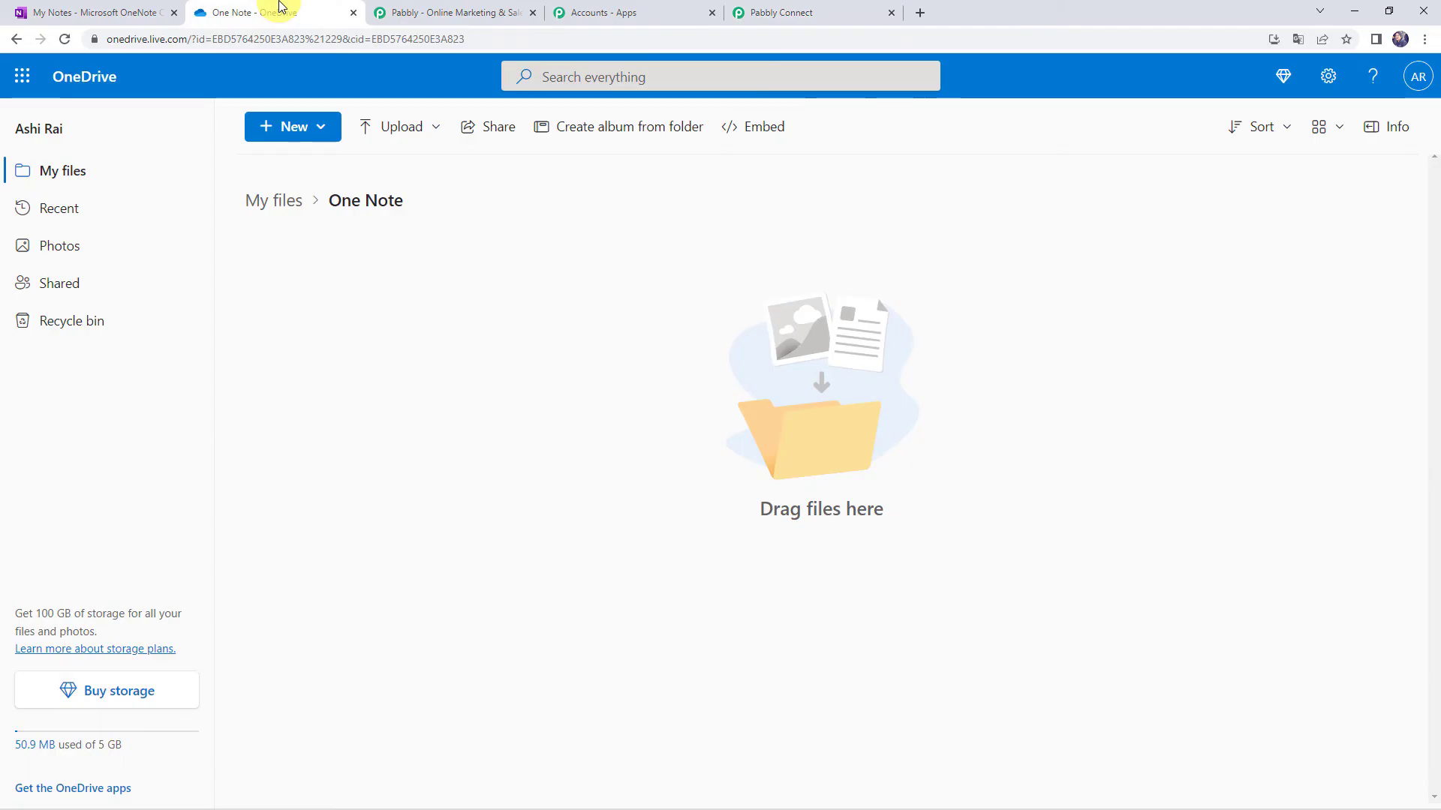
{"action": "left_click", "coordinate": [62, 42]}
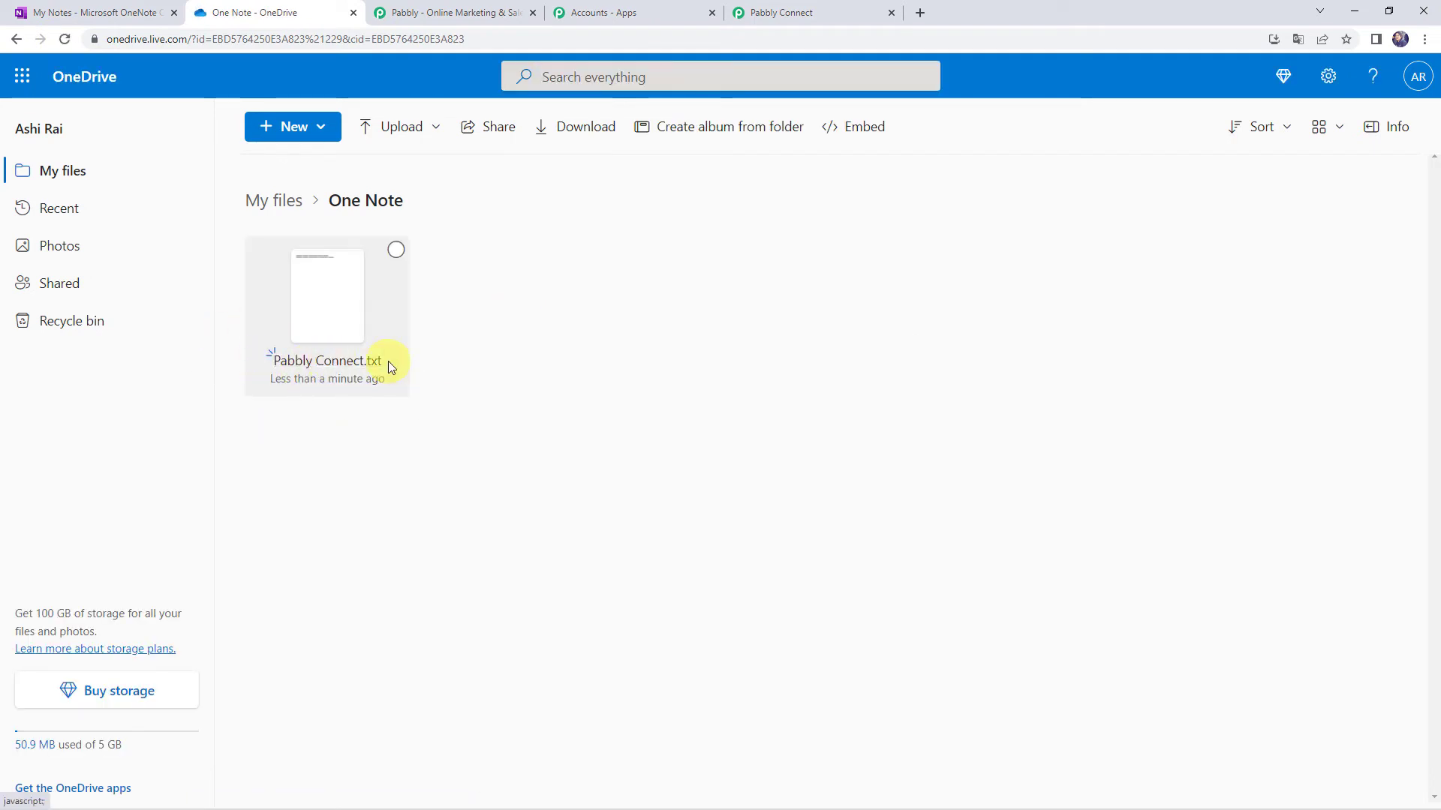
{"action": "left_click", "coordinate": [334, 300]}
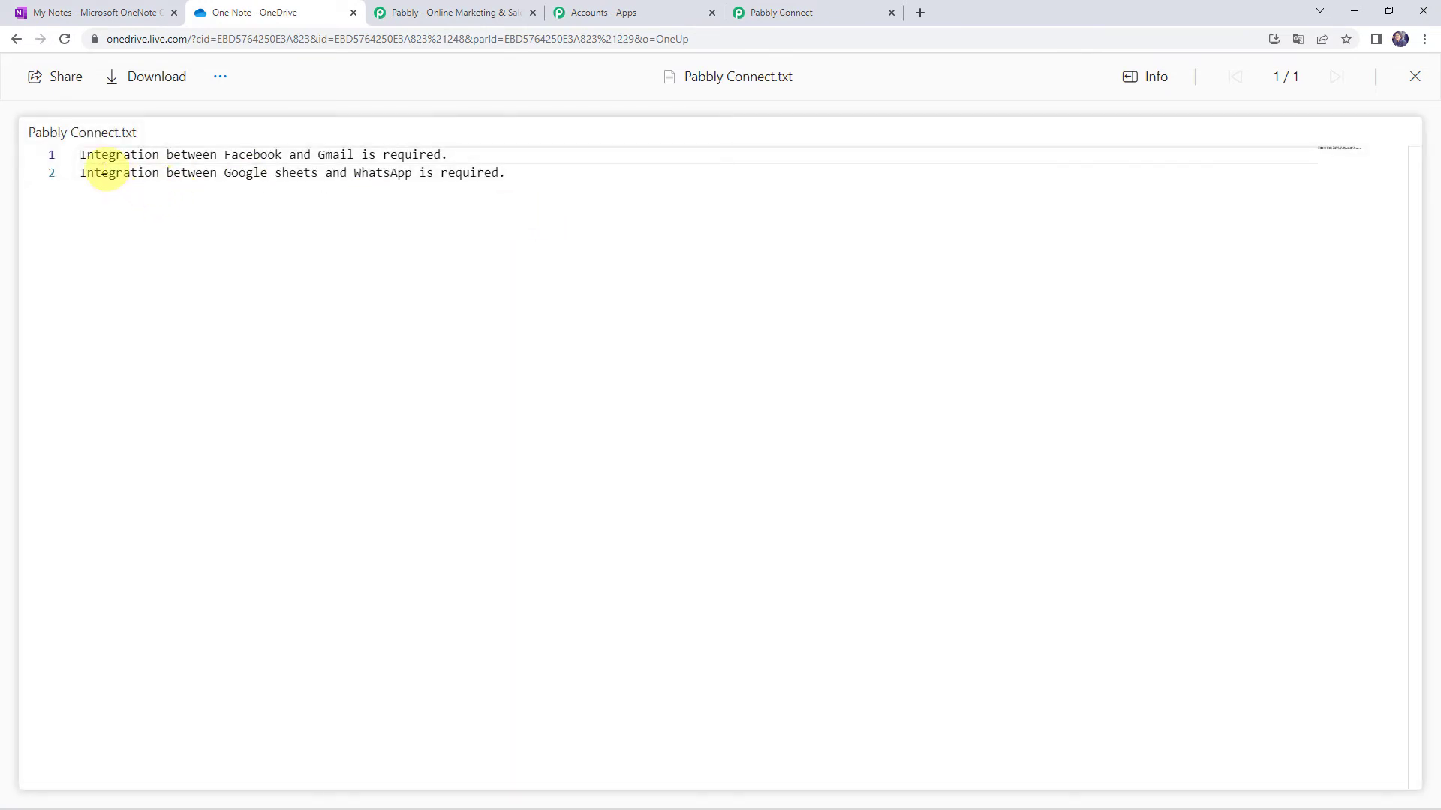
{"action": "left_click_drag", "start_coordinate": [86, 157], "coordinate": [458, 160]}
{"action": "left_click_drag", "start_coordinate": [195, 173], "coordinate": [562, 178]}
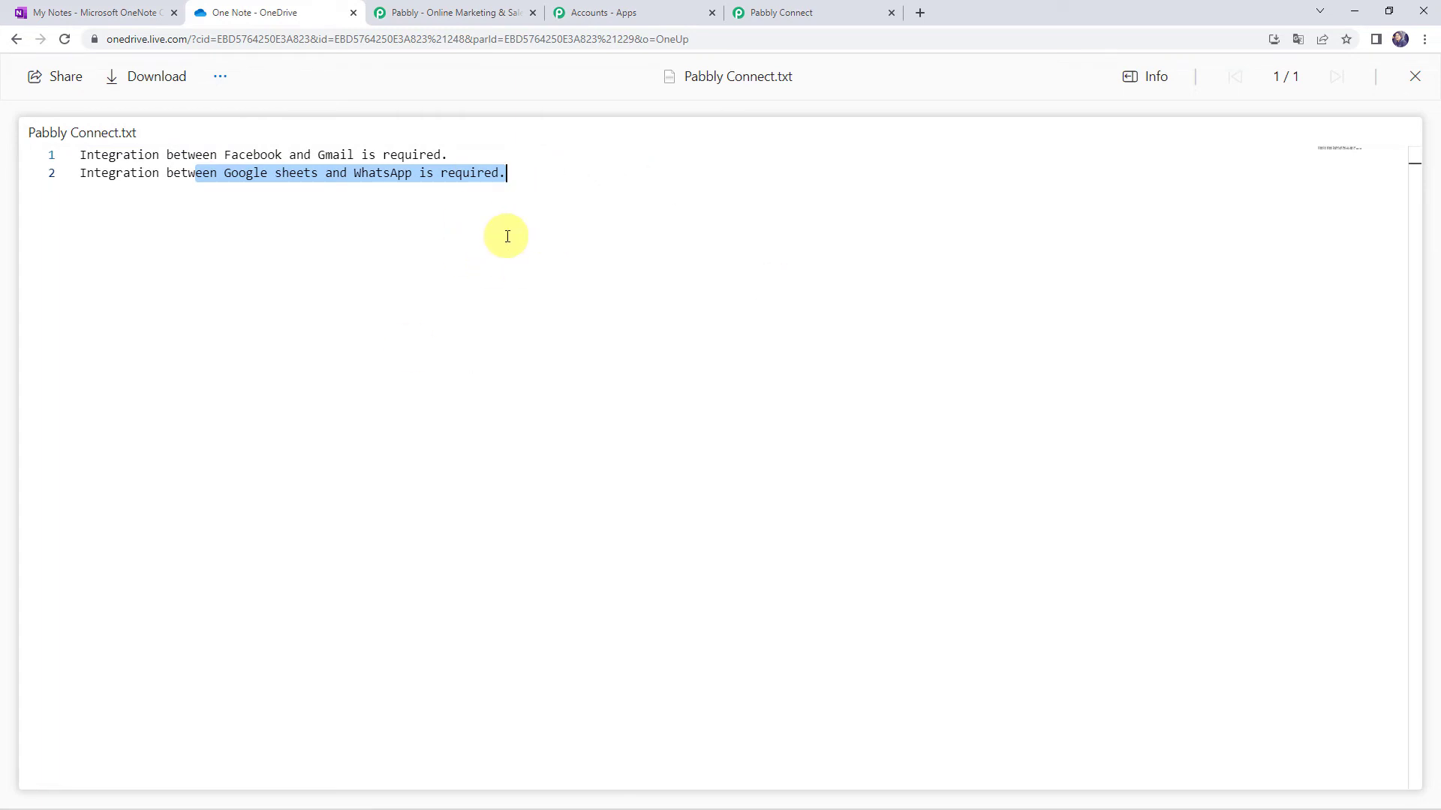
- Switch back to Pabbly Connect, save the OneDrive action and close the Multi Line Data route
{"action": "left_click", "coordinate": [835, 11]}
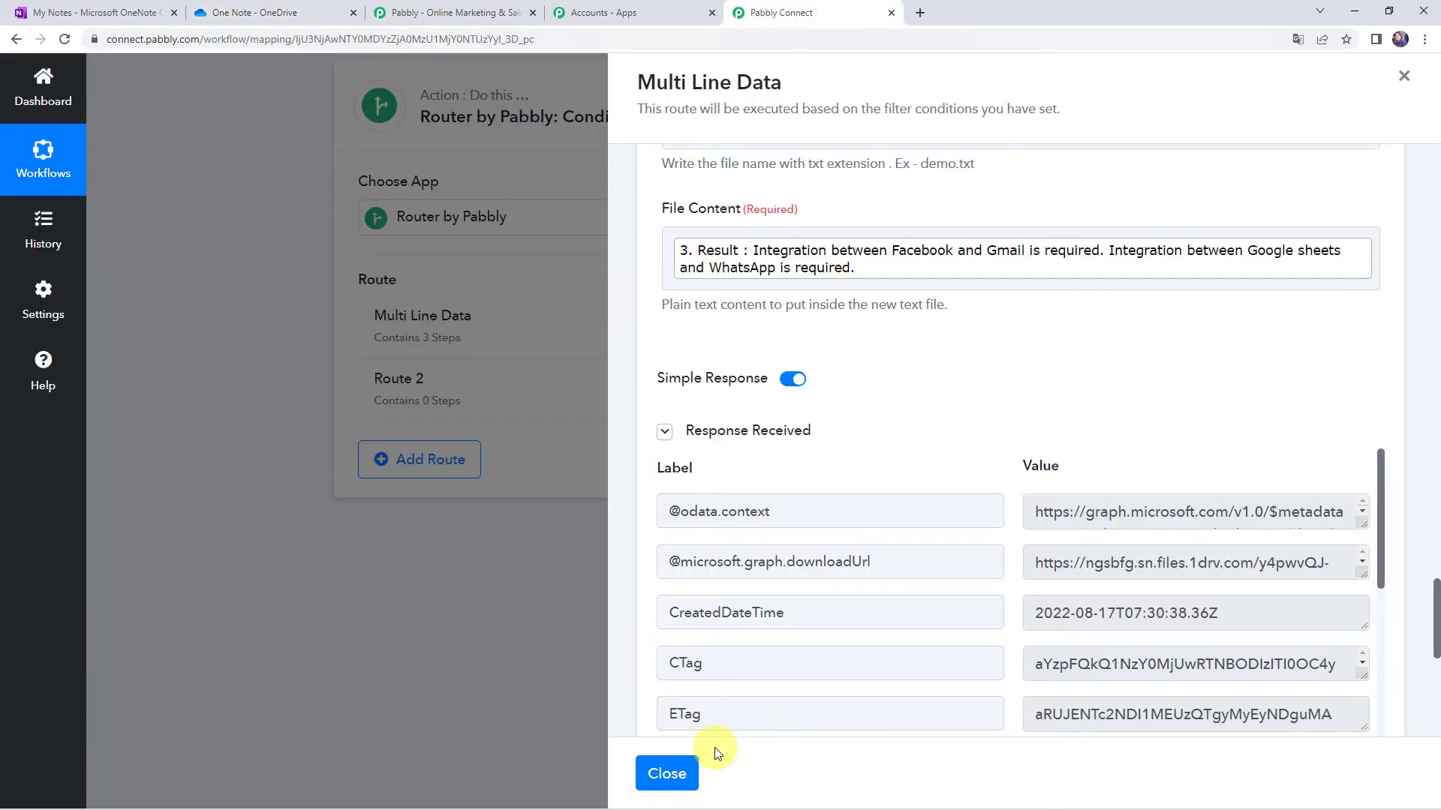
{"action": "scroll", "coordinate": [911, 498], "scroll_direction": "down", "scroll_amount": 10}
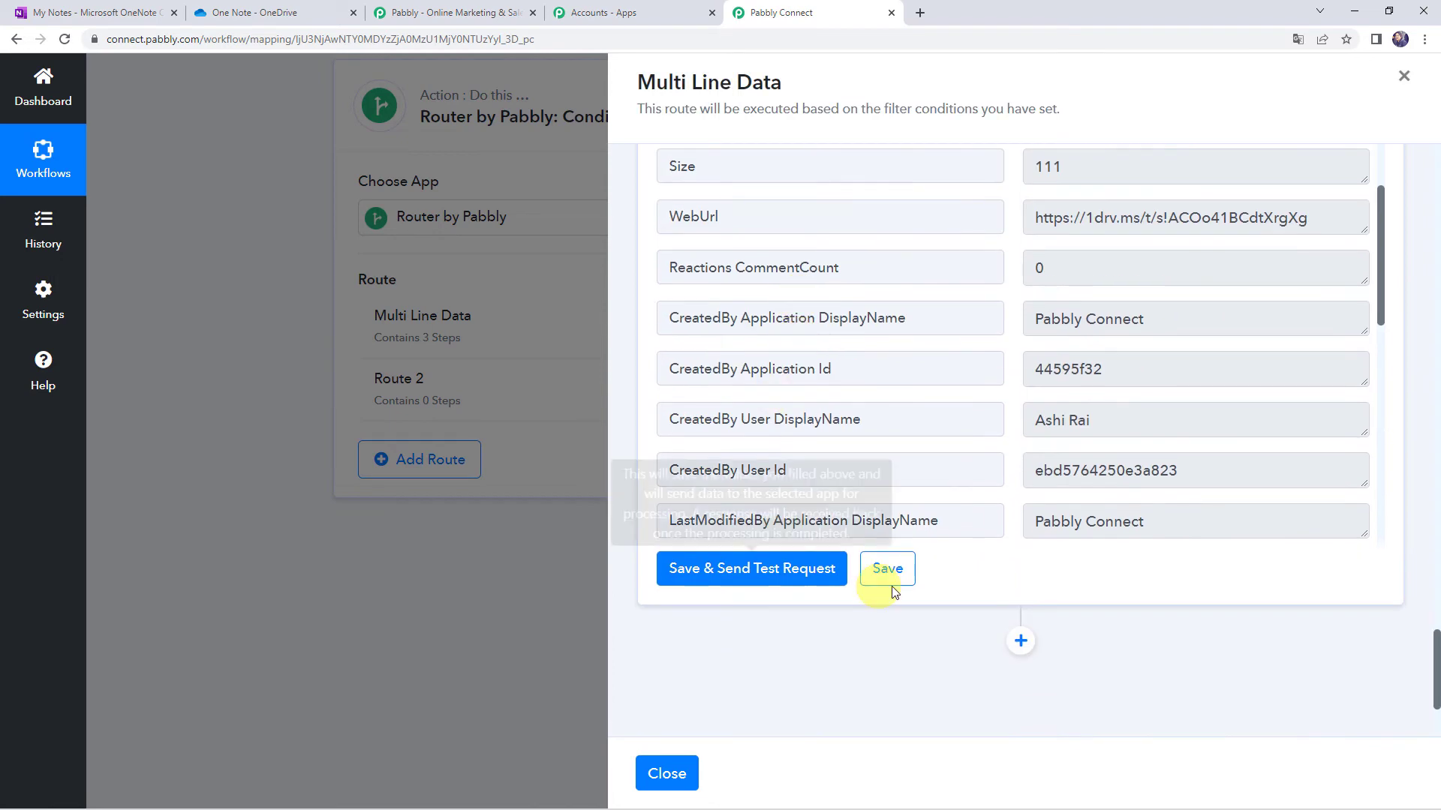
{"action": "left_click", "coordinate": [892, 582]}
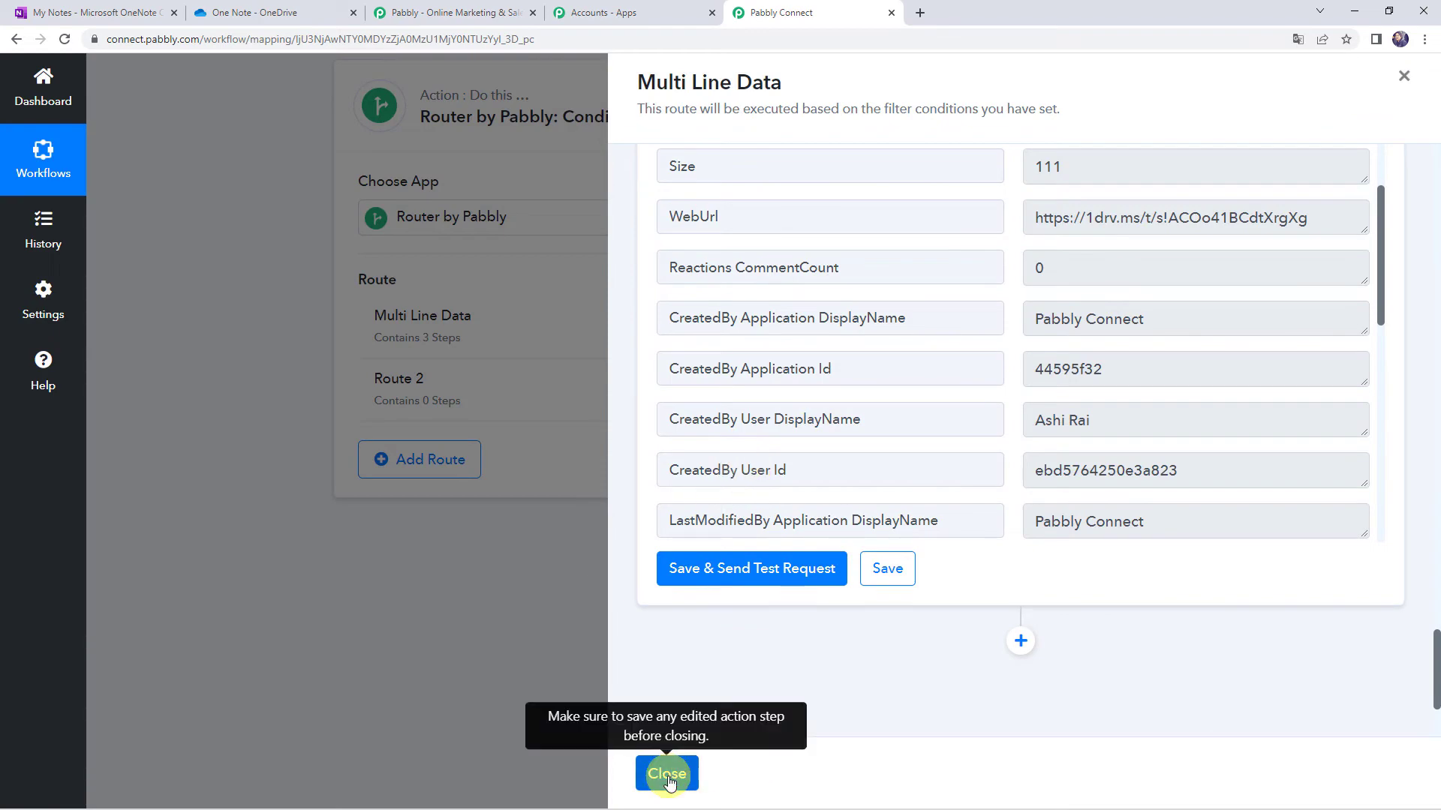
{"action": "left_click", "coordinate": [667, 777]}
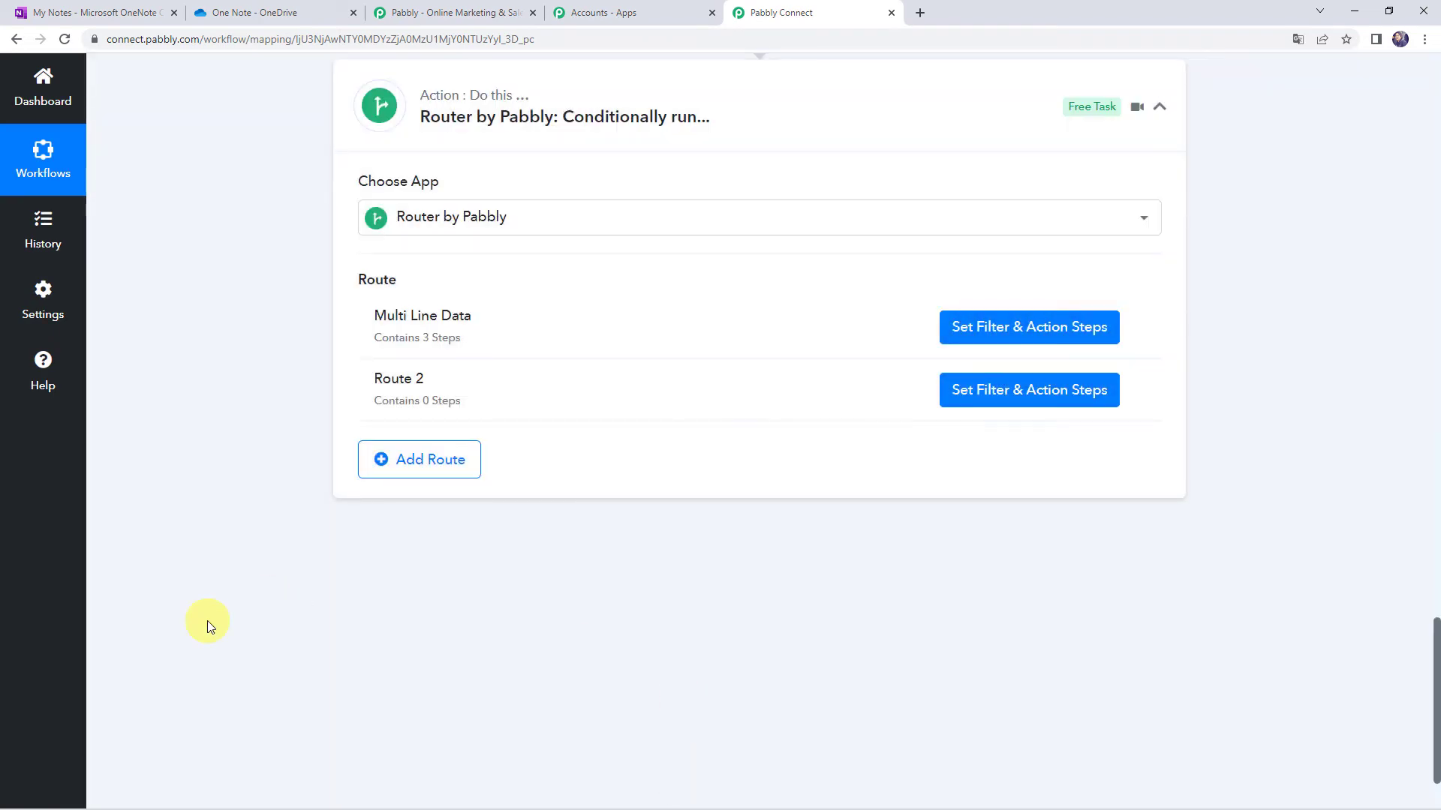
- Review the source page in OneNote and rename Route 2 in the Pabbly Connect router as Single Line Data
{"action": "scroll", "coordinate": [272, 624], "scroll_direction": "up", "scroll_amount": 2}
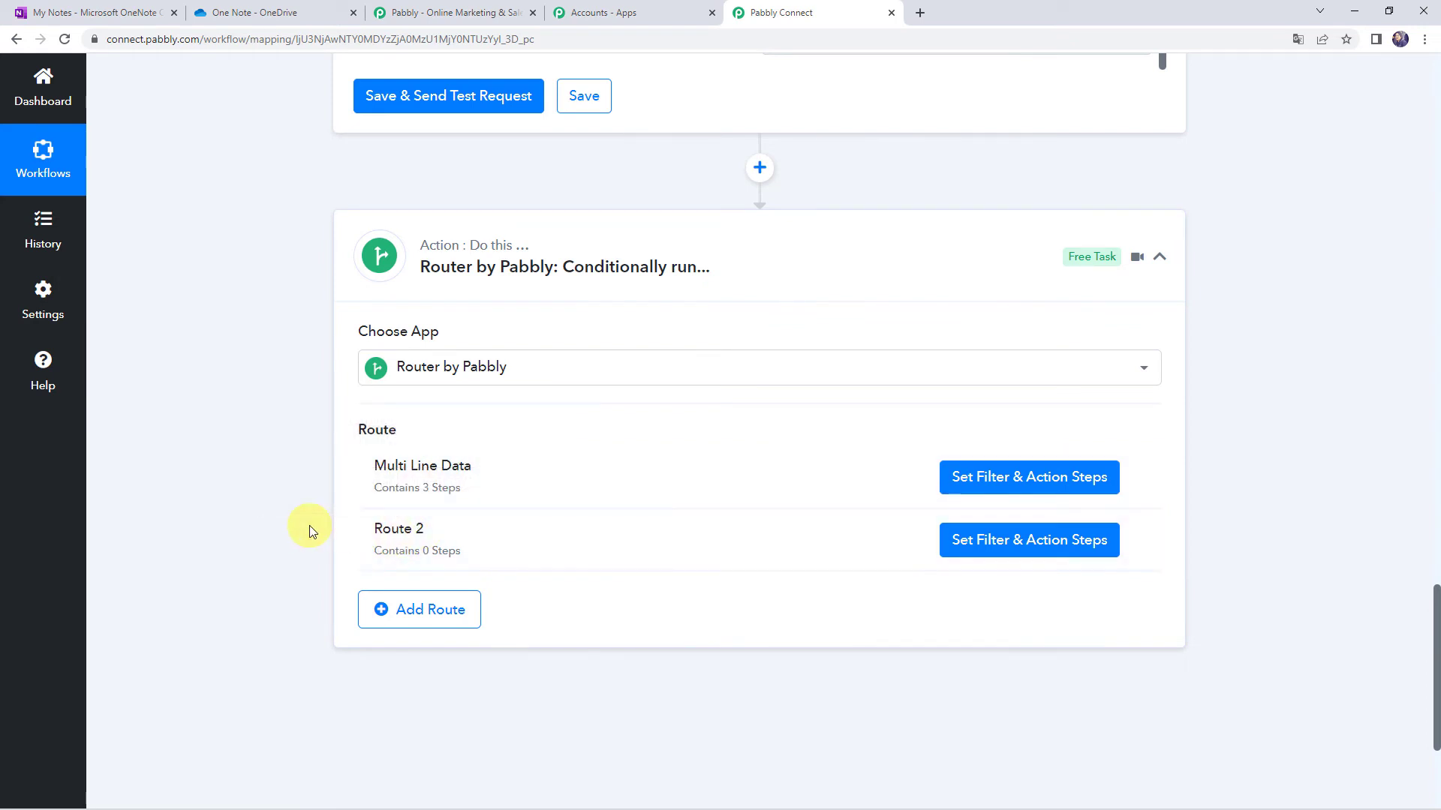
{"action": "left_click", "coordinate": [85, 17]}
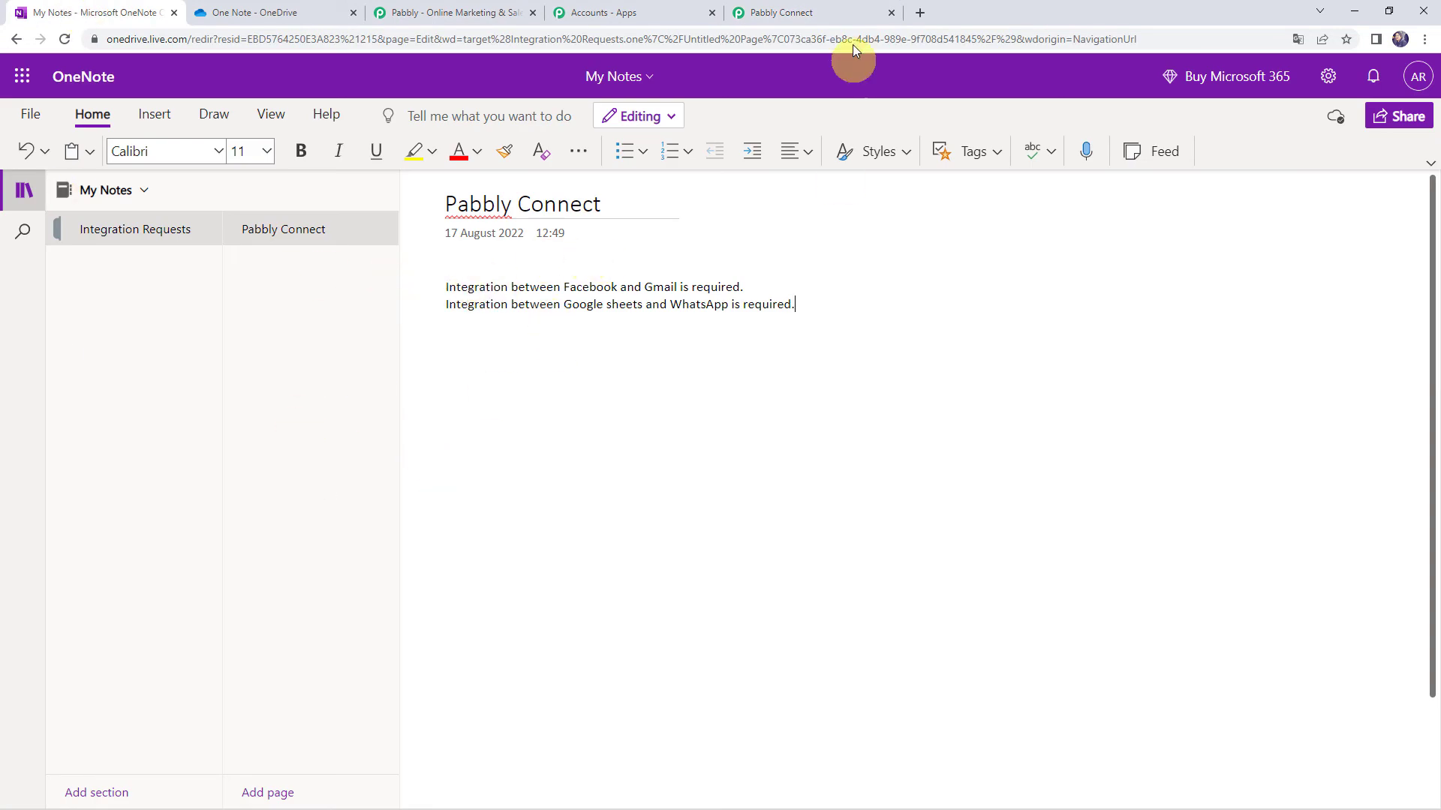
{"action": "left_click", "coordinate": [831, 19]}
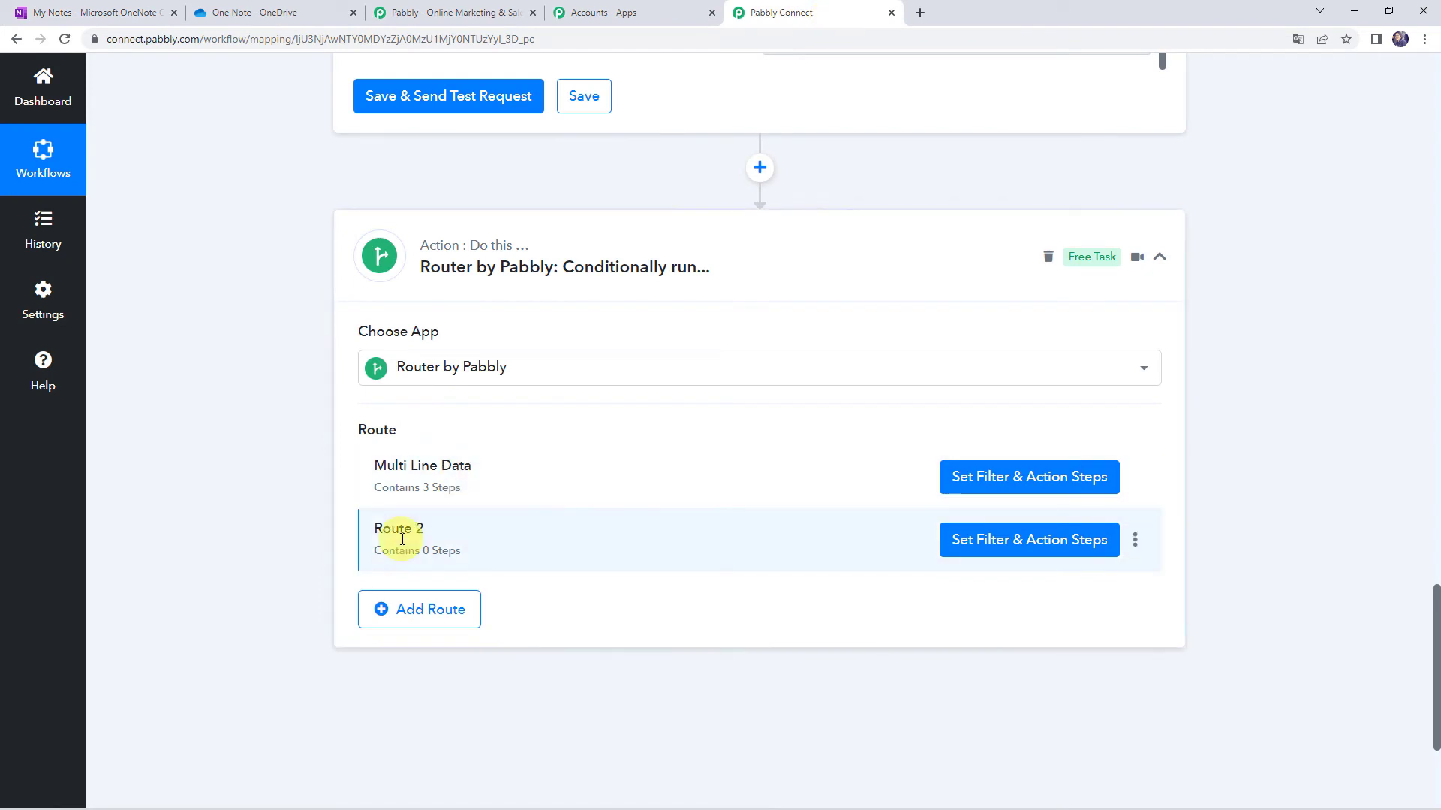
{"action": "left_click", "coordinate": [1134, 541]}
{"action": "left_click", "coordinate": [1054, 576]}
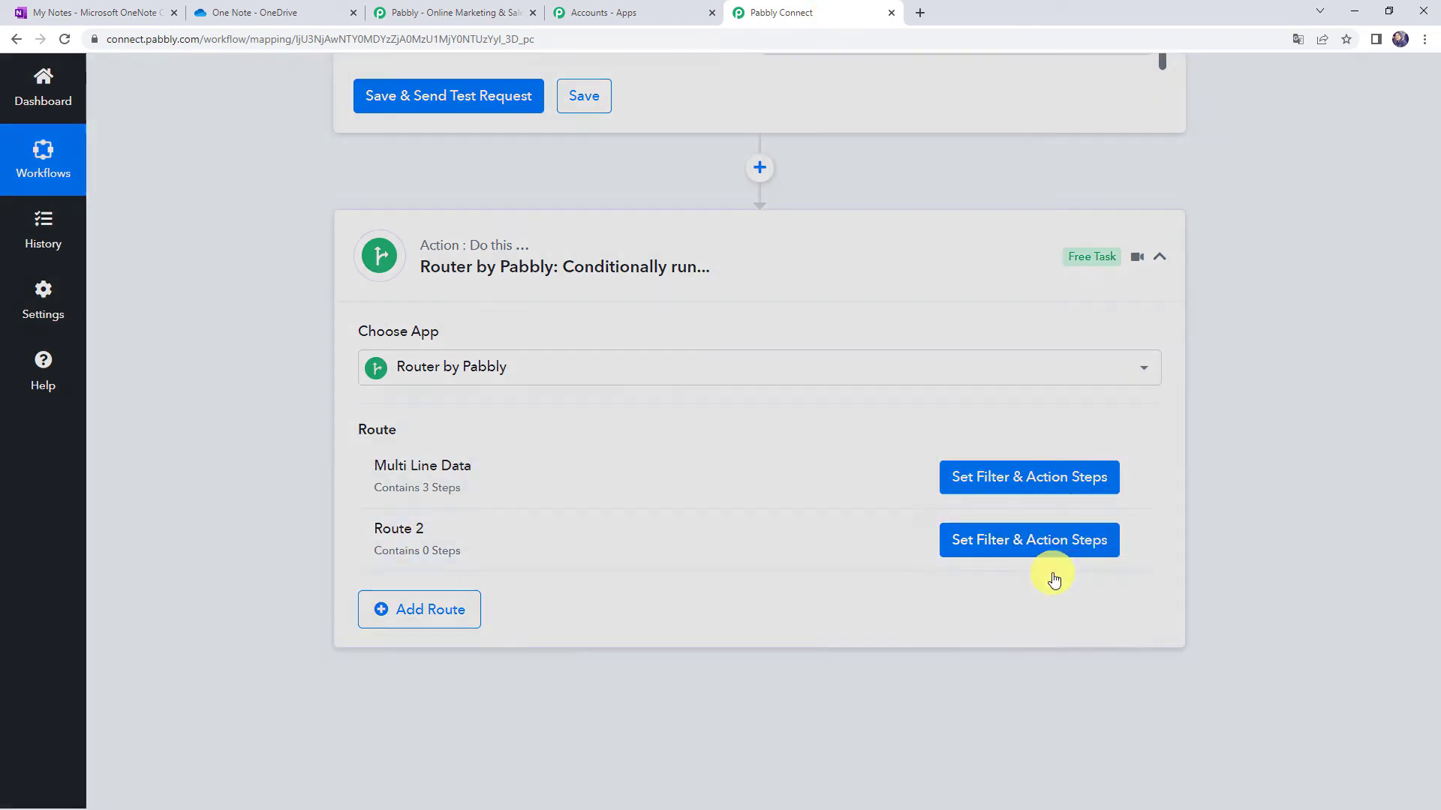
{"action": "left_click_drag", "start_coordinate": [604, 442], "coordinate": [434, 444]}
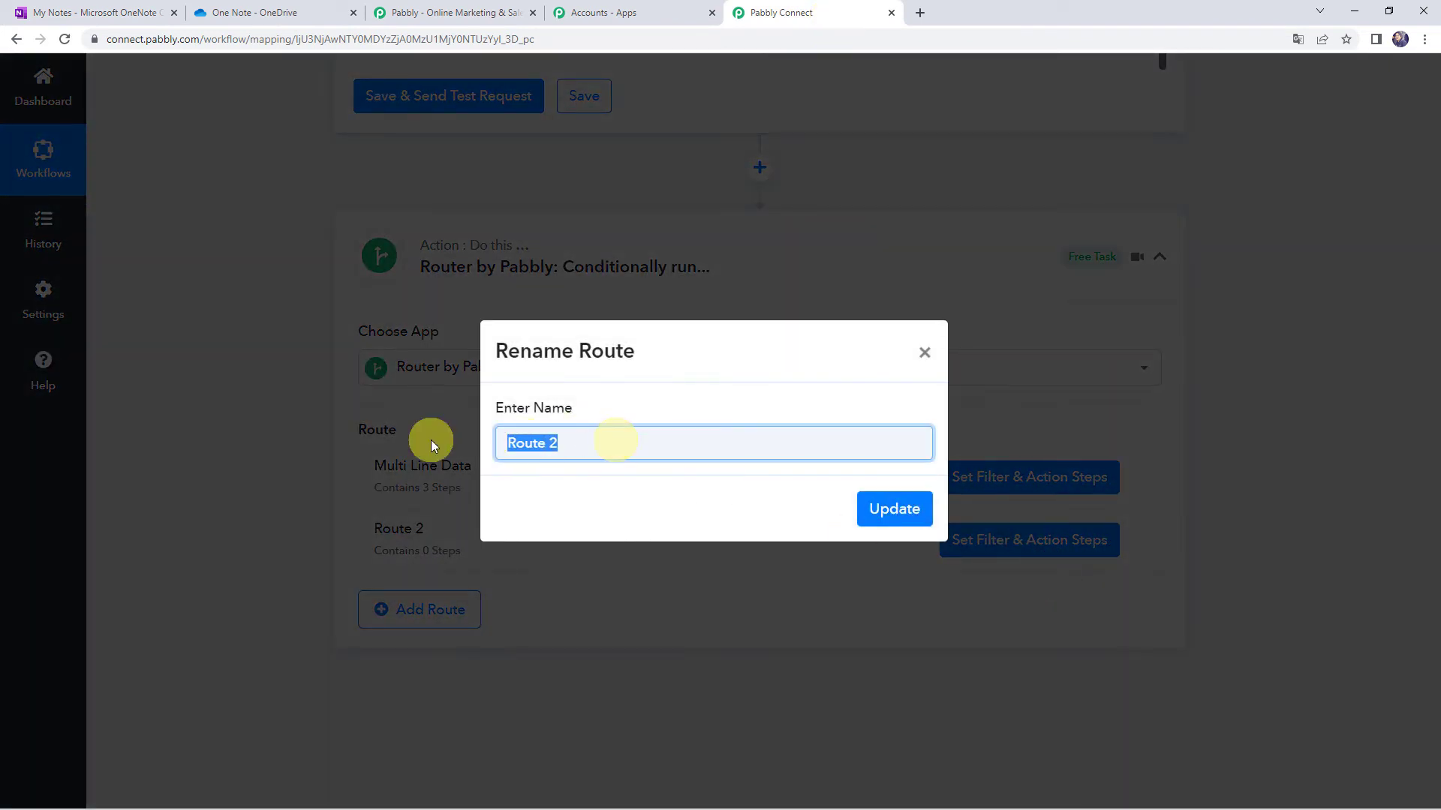
{"action": "key", "text": "BackSpace"}
{"action": "type", "text": "Single Line S"}
{"action": "key", "text": "BackSpace"}
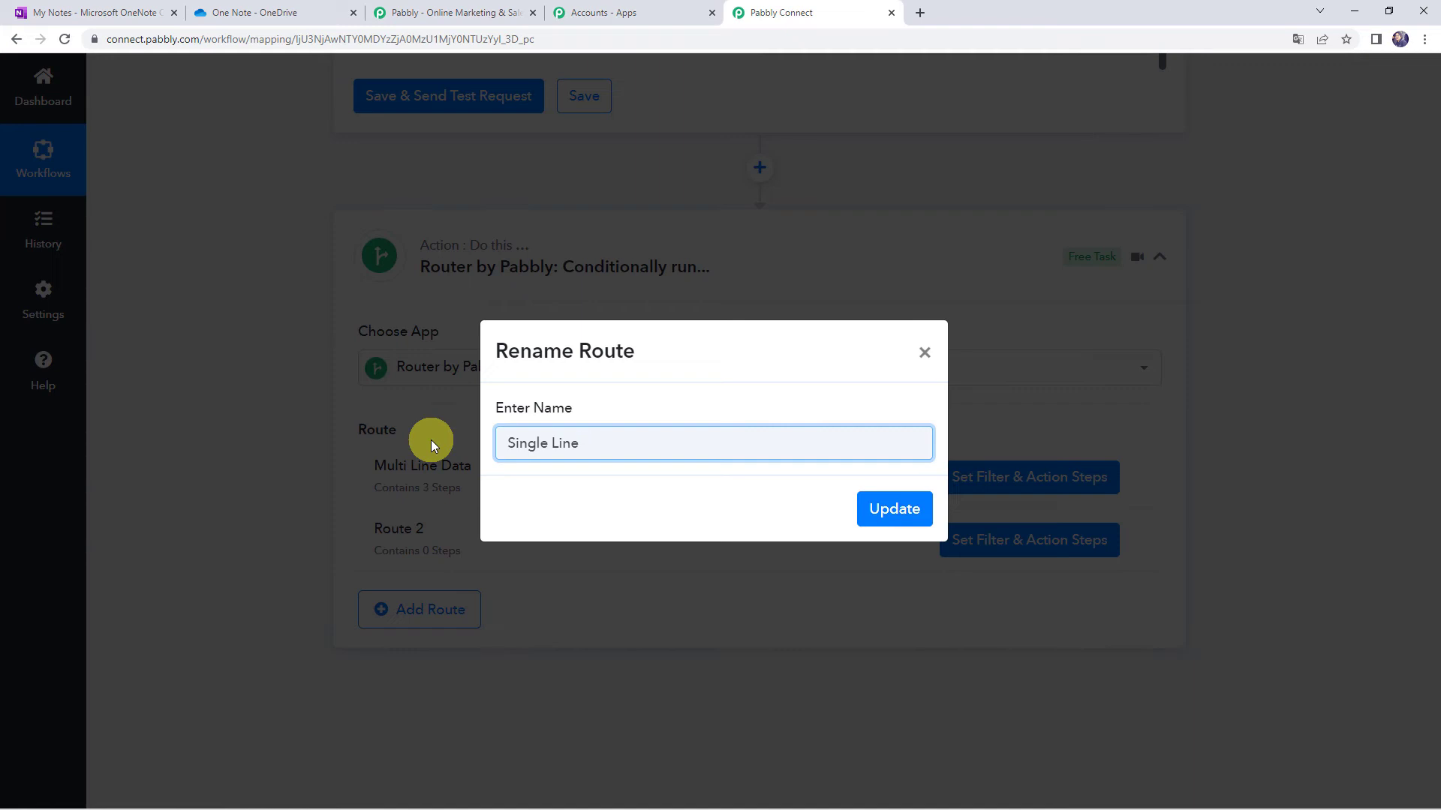
{"action": "type", "text": "Data"}
{"action": "left_click", "coordinate": [888, 511]}
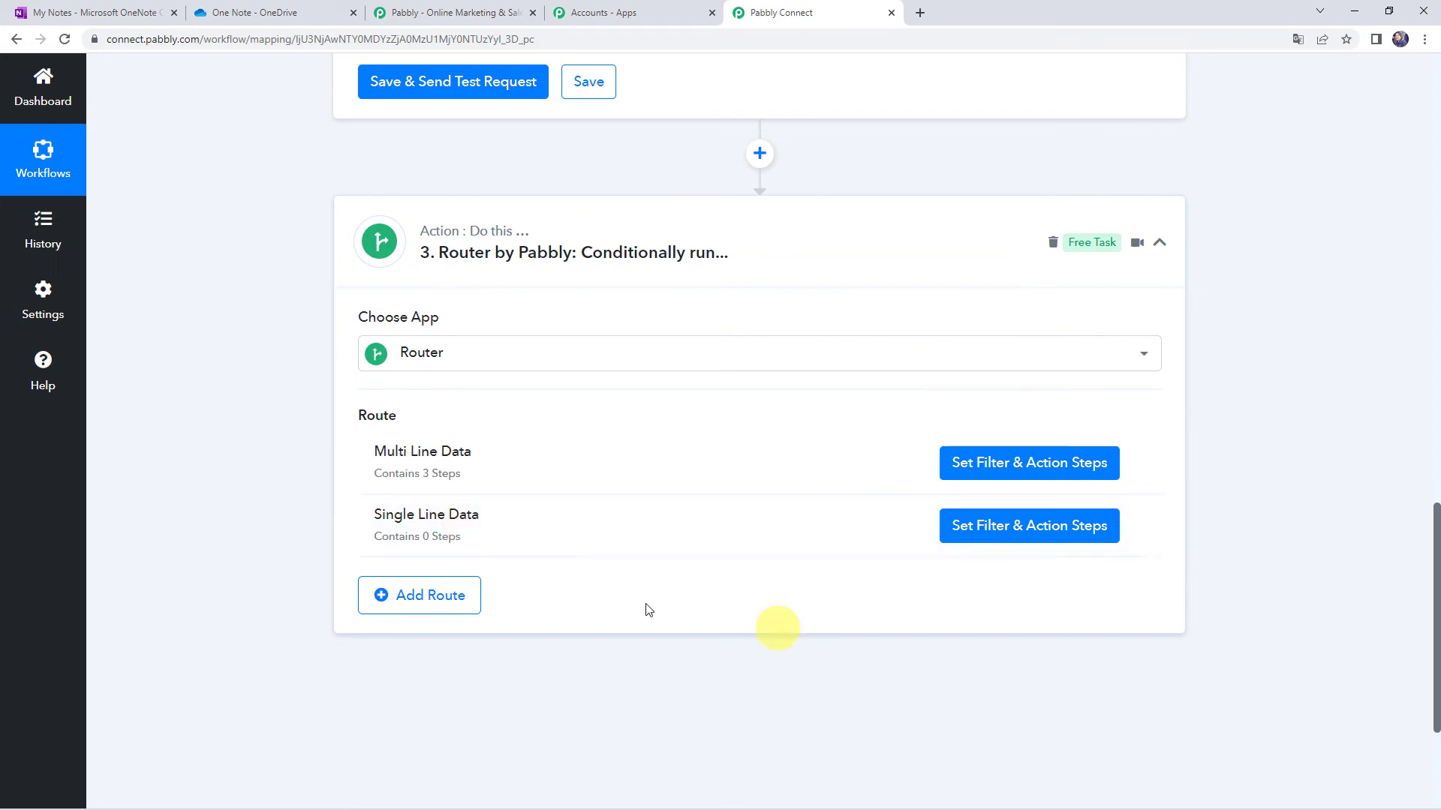
- Open the Single Line Data route's filter and select Body Div P from OneNote Get Page Details as its label
{"action": "left_click", "coordinate": [1022, 529]}
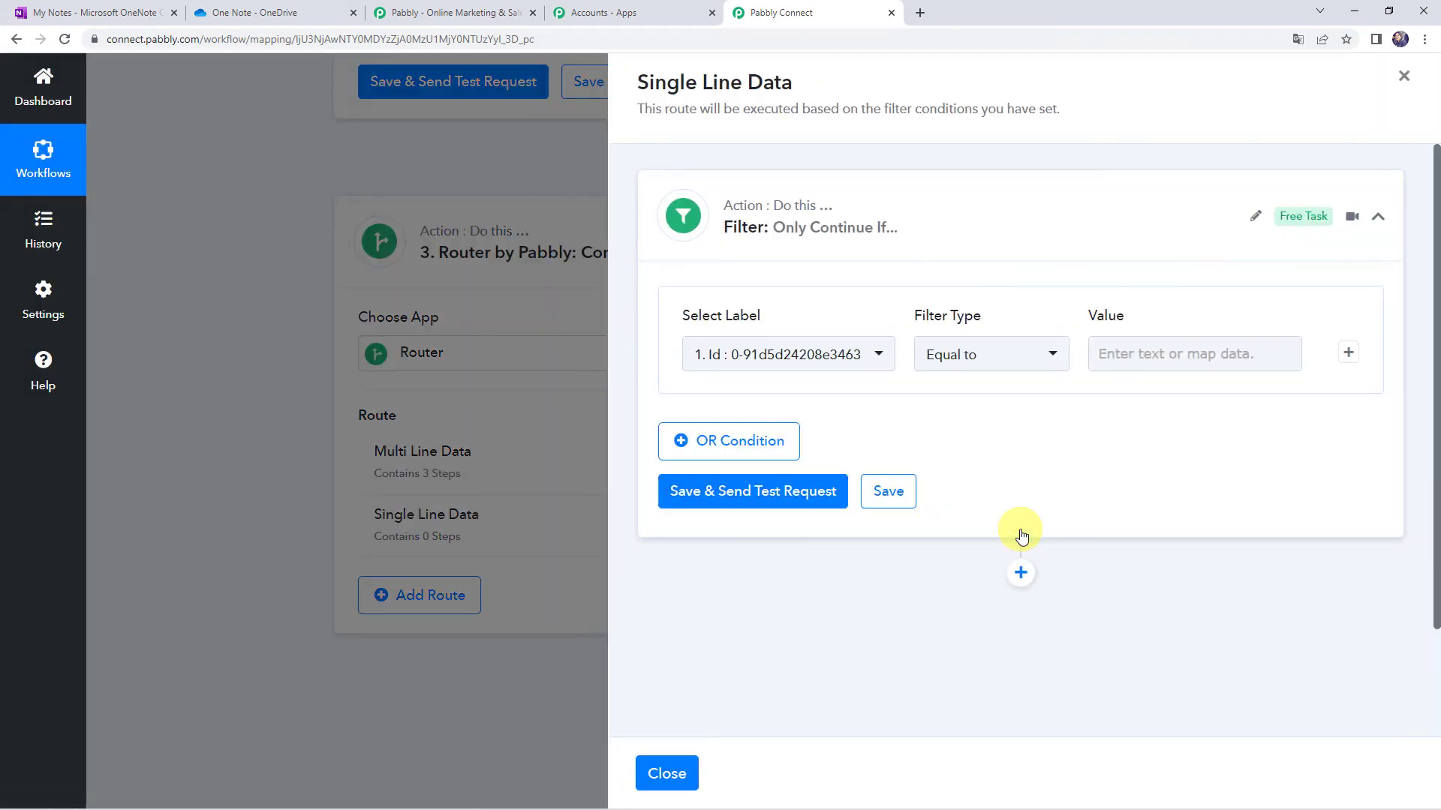
{"action": "left_click", "coordinate": [763, 354]}
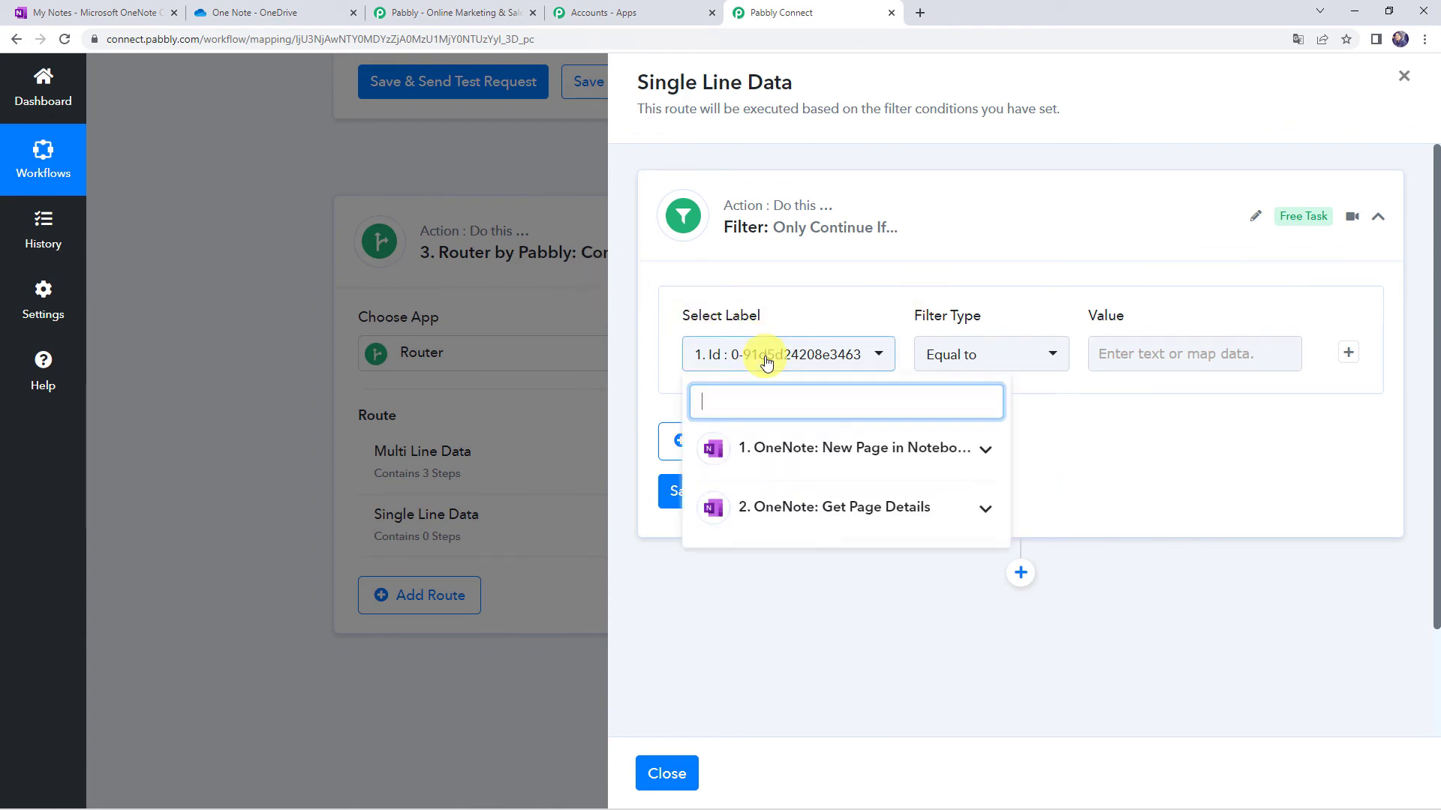
{"action": "left_click", "coordinate": [835, 517]}
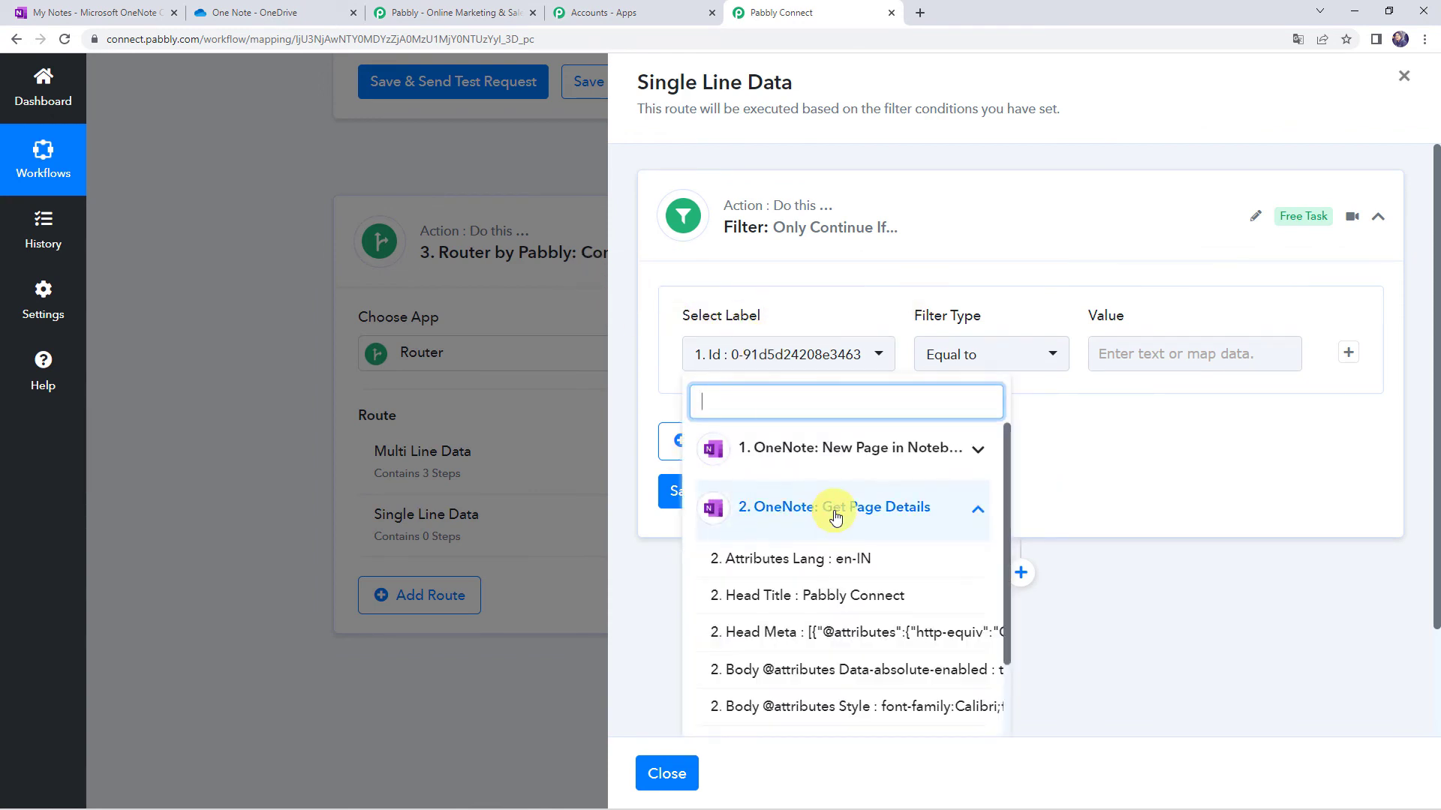
{"action": "scroll", "coordinate": [830, 508], "scroll_direction": "down", "scroll_amount": 1}
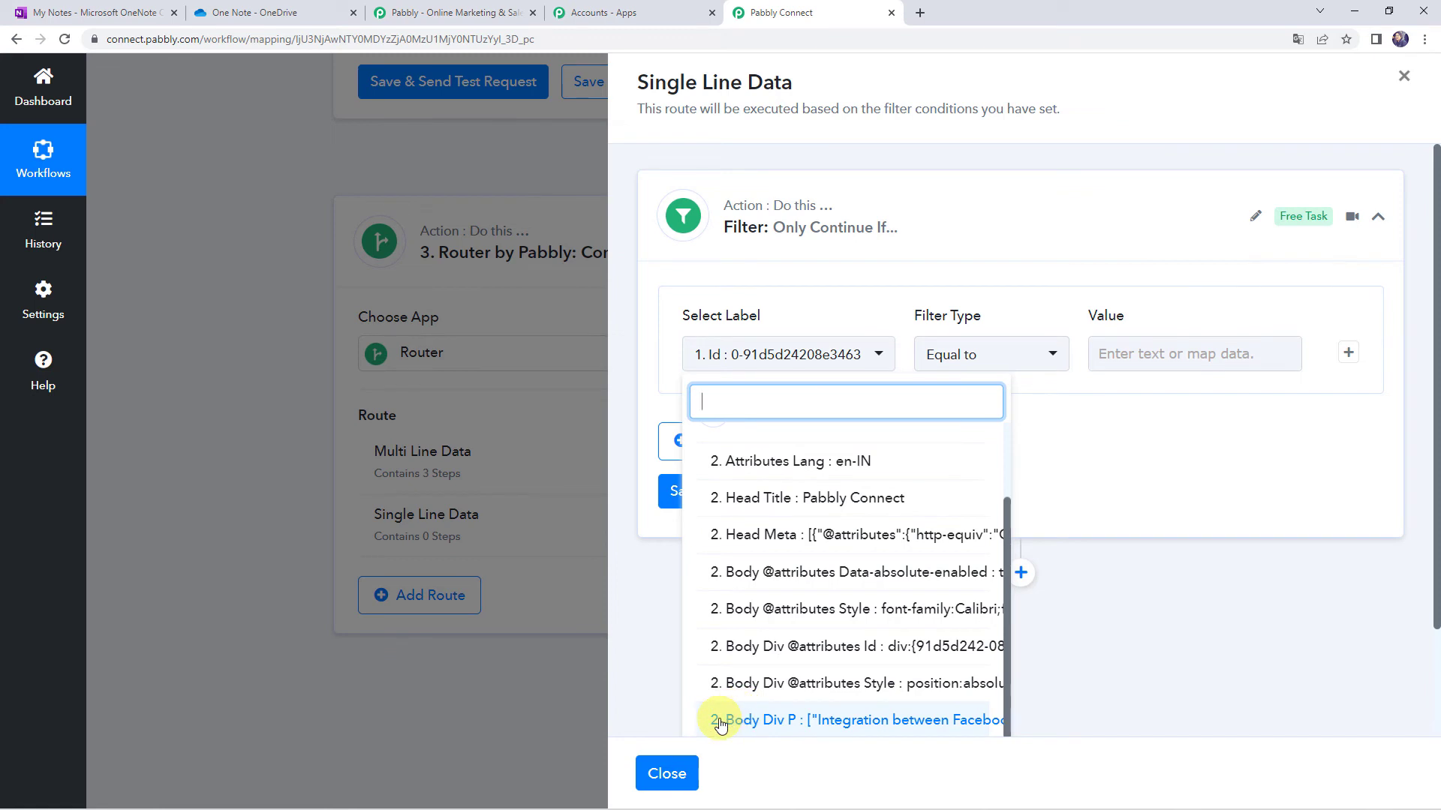
{"action": "left_click", "coordinate": [788, 721]}
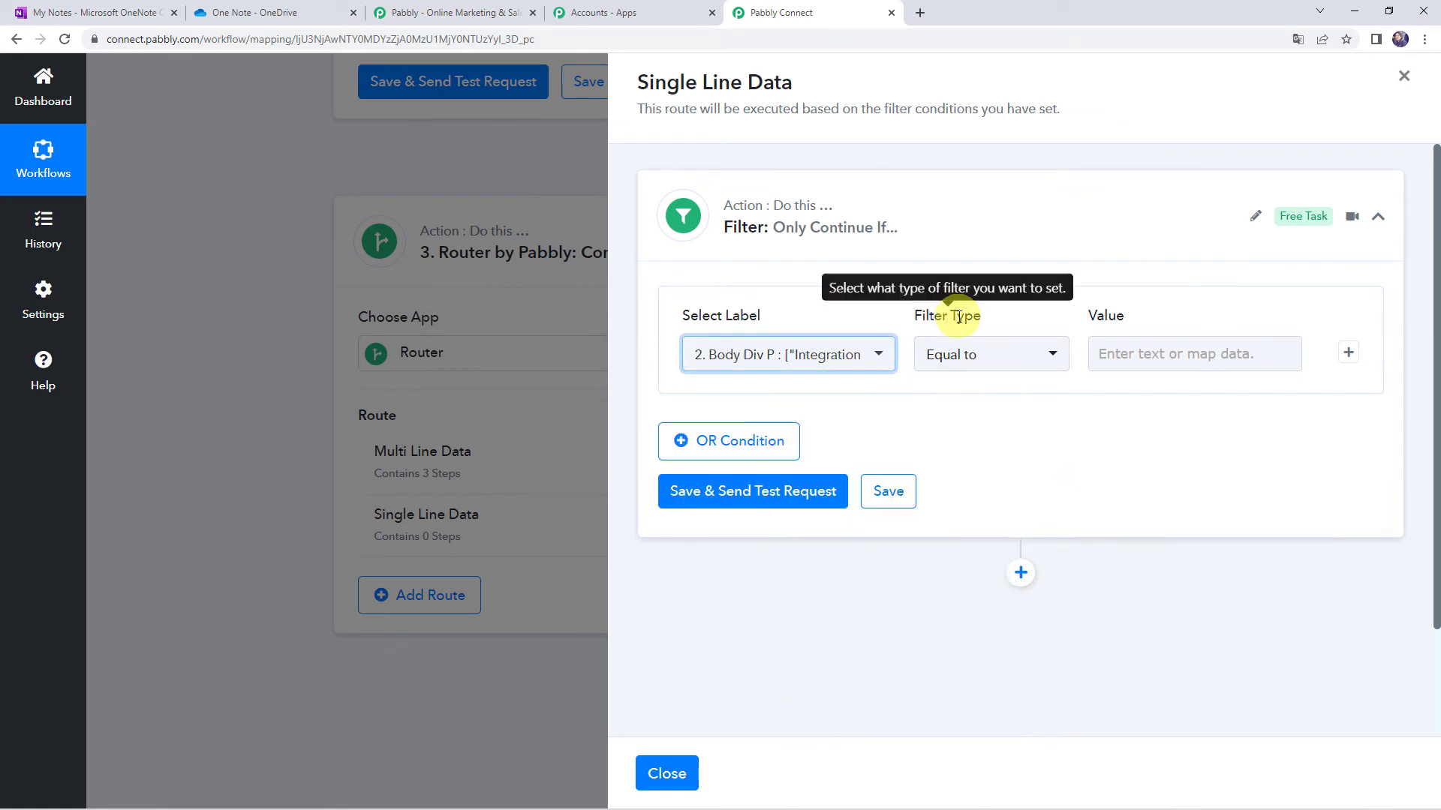
- Set the filter condition to Does not contain "[", save and send its test request, and review the response's status and message
{"action": "left_click", "coordinate": [976, 354]}
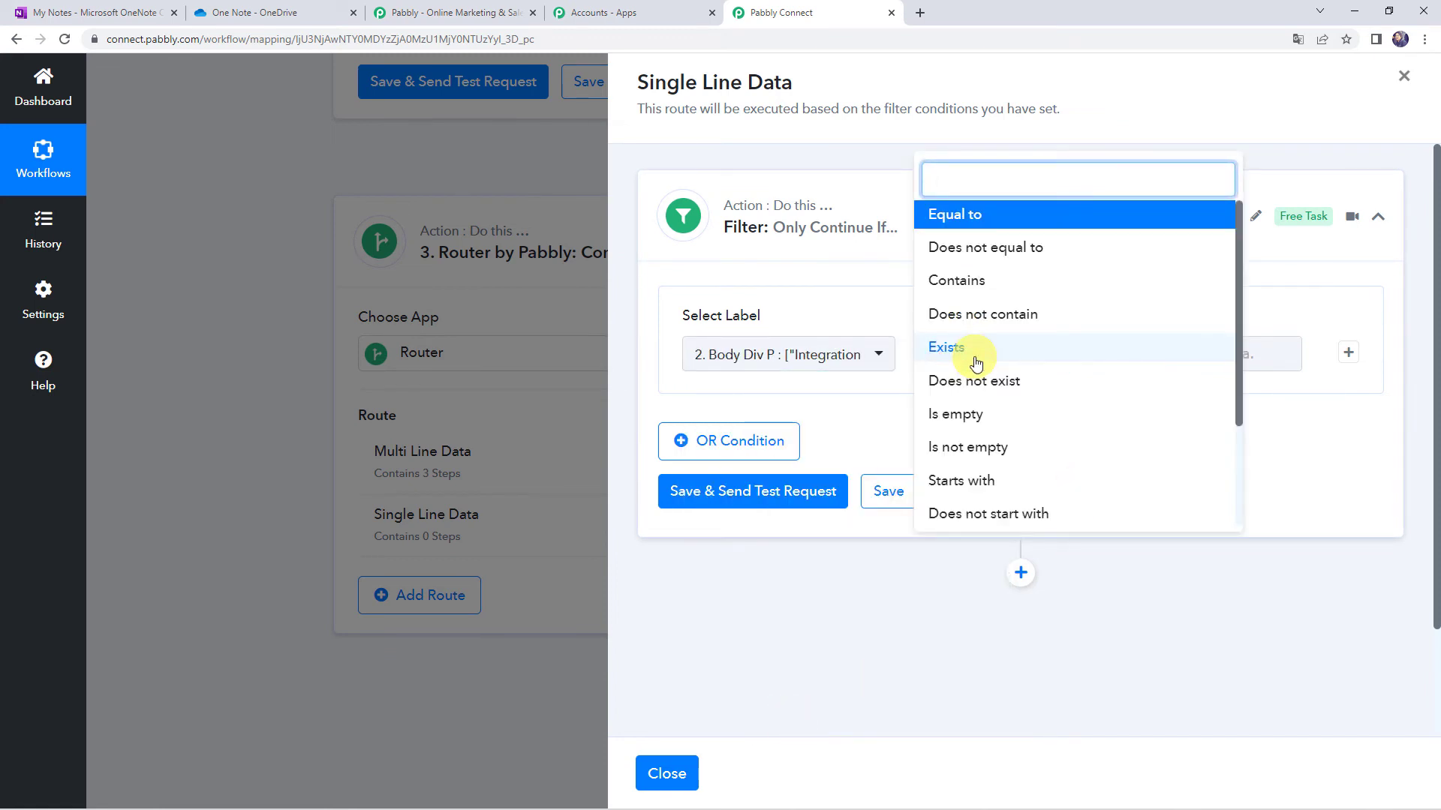
{"action": "left_click", "coordinate": [978, 314]}
{"action": "left_click", "coordinate": [1114, 351]}
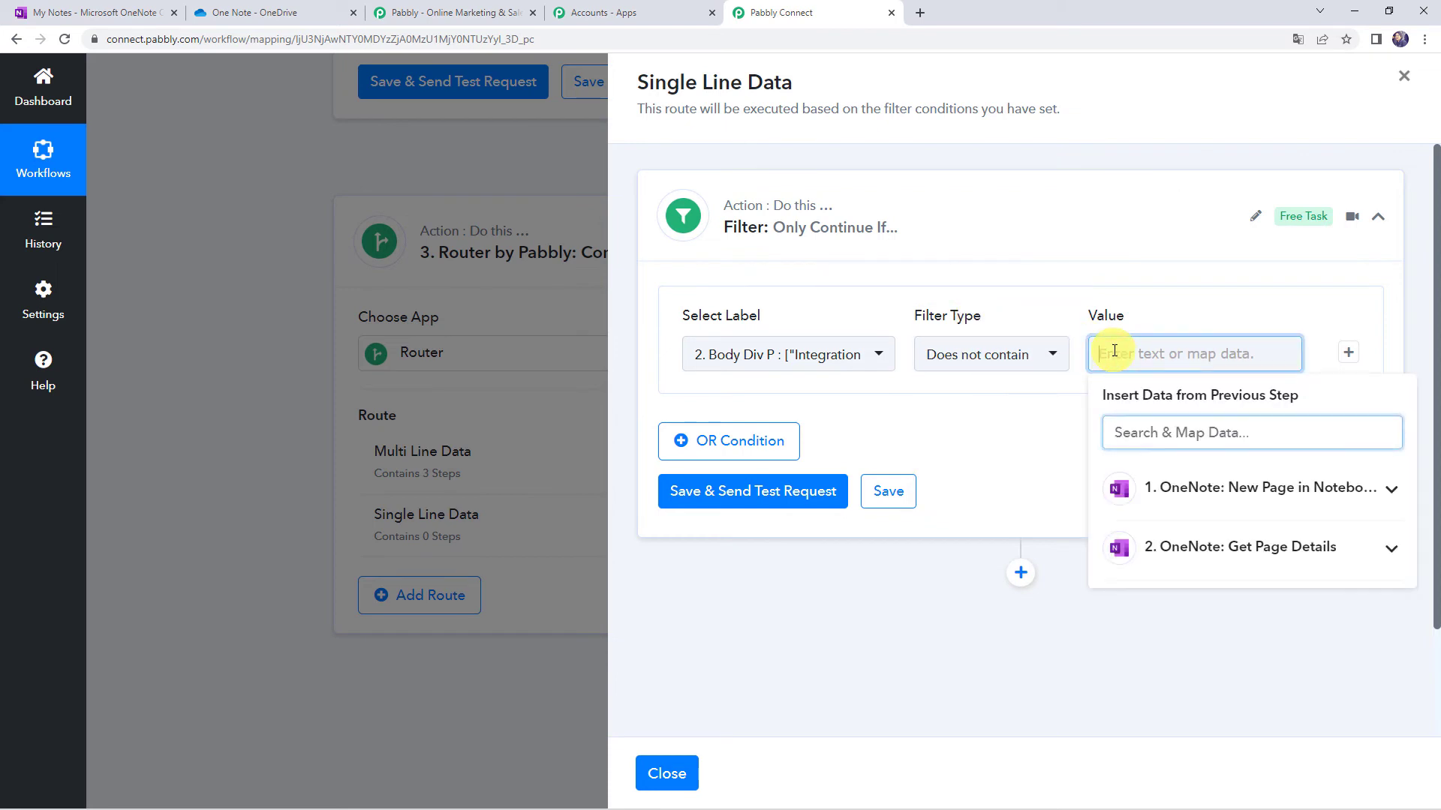
{"action": "type", "text": "["}
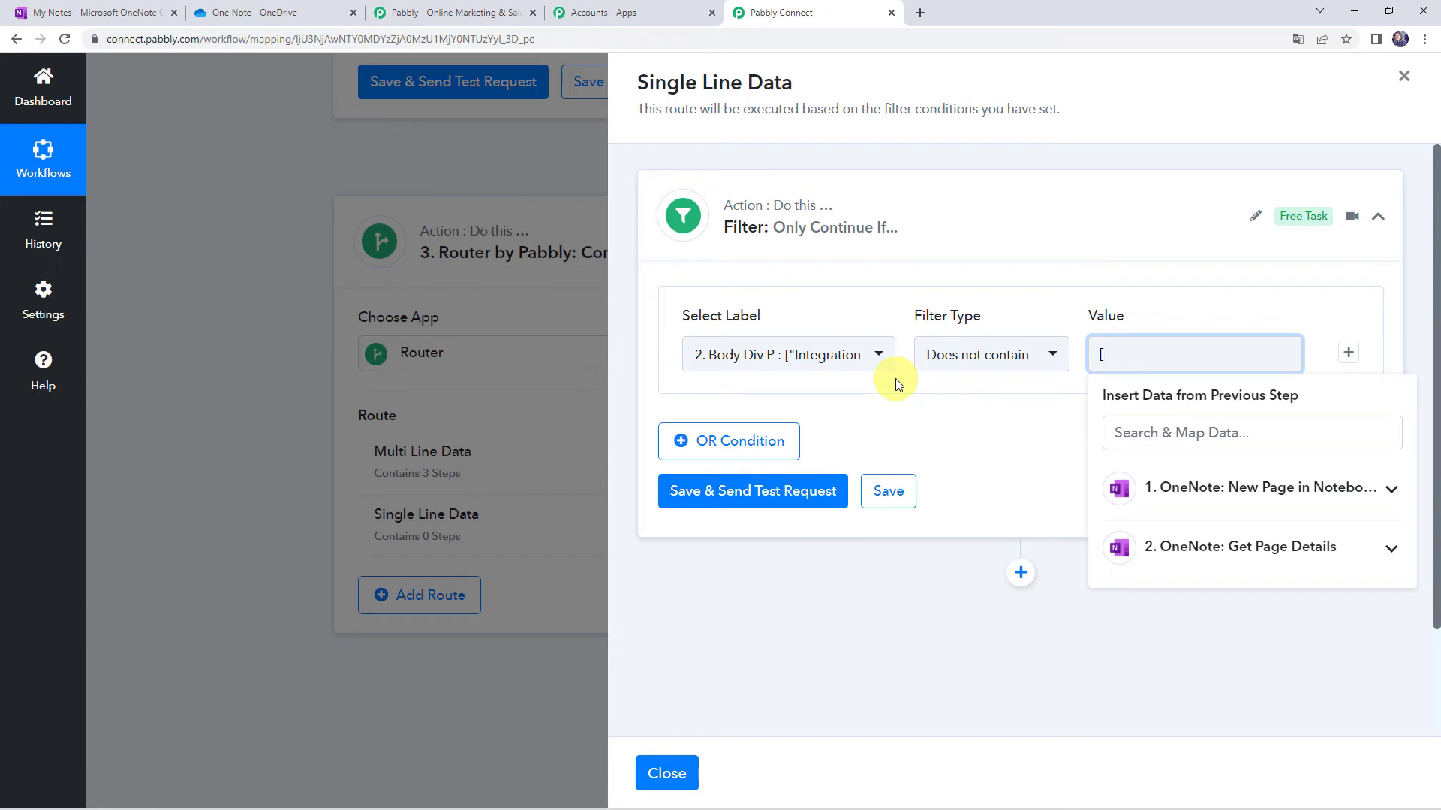
{"action": "left_click", "coordinate": [736, 498]}
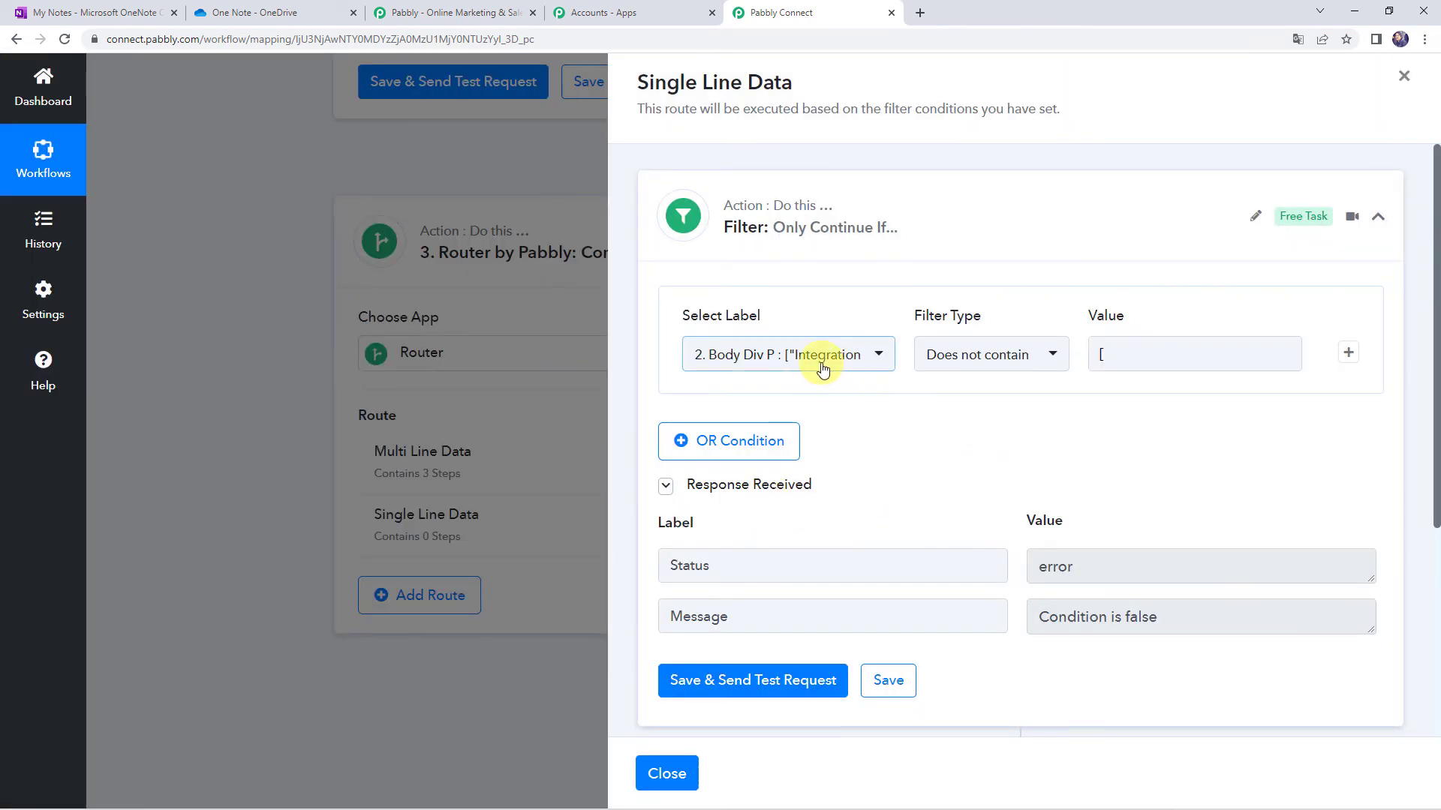
{"action": "left_click", "coordinate": [1211, 350]}
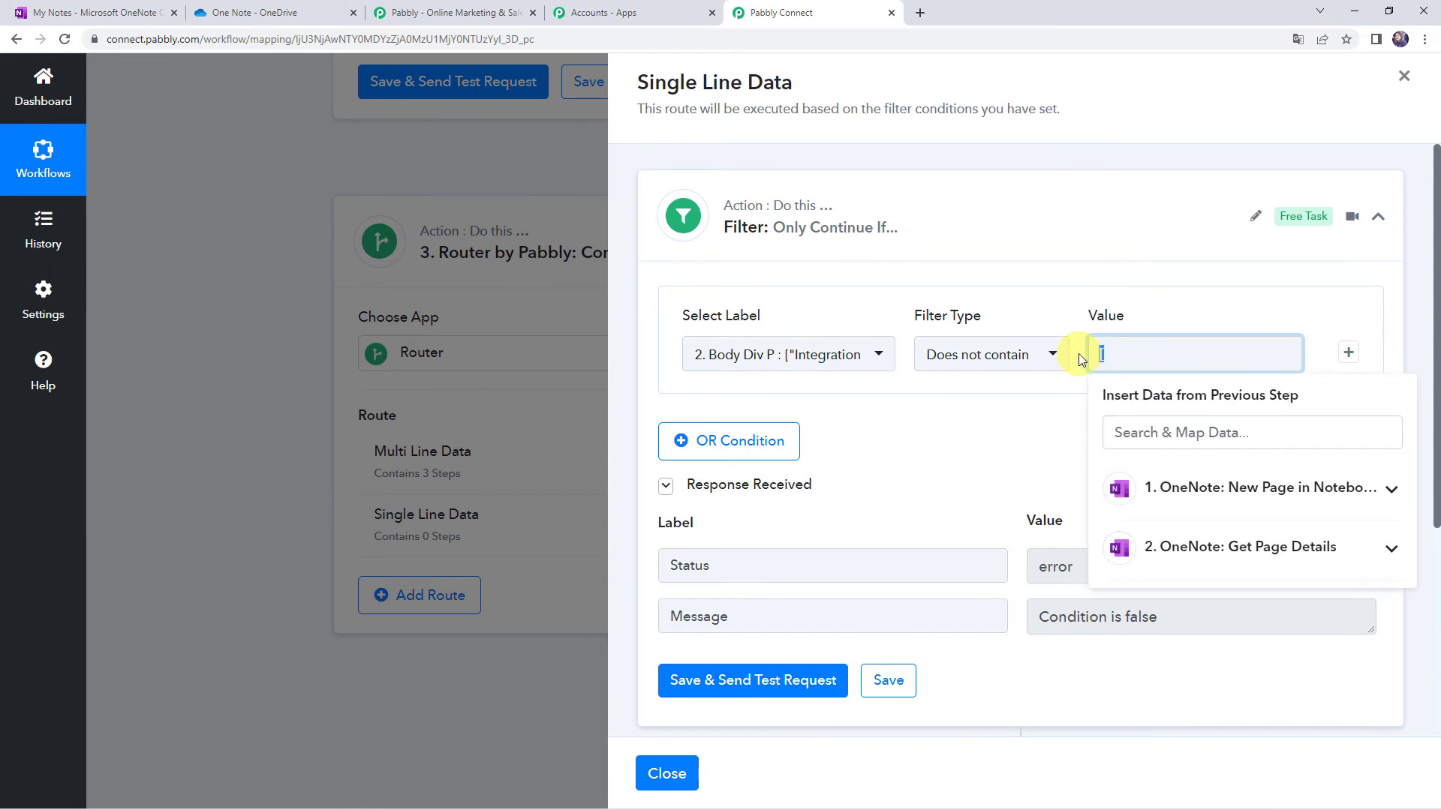
{"action": "left_click", "coordinate": [1171, 609]}
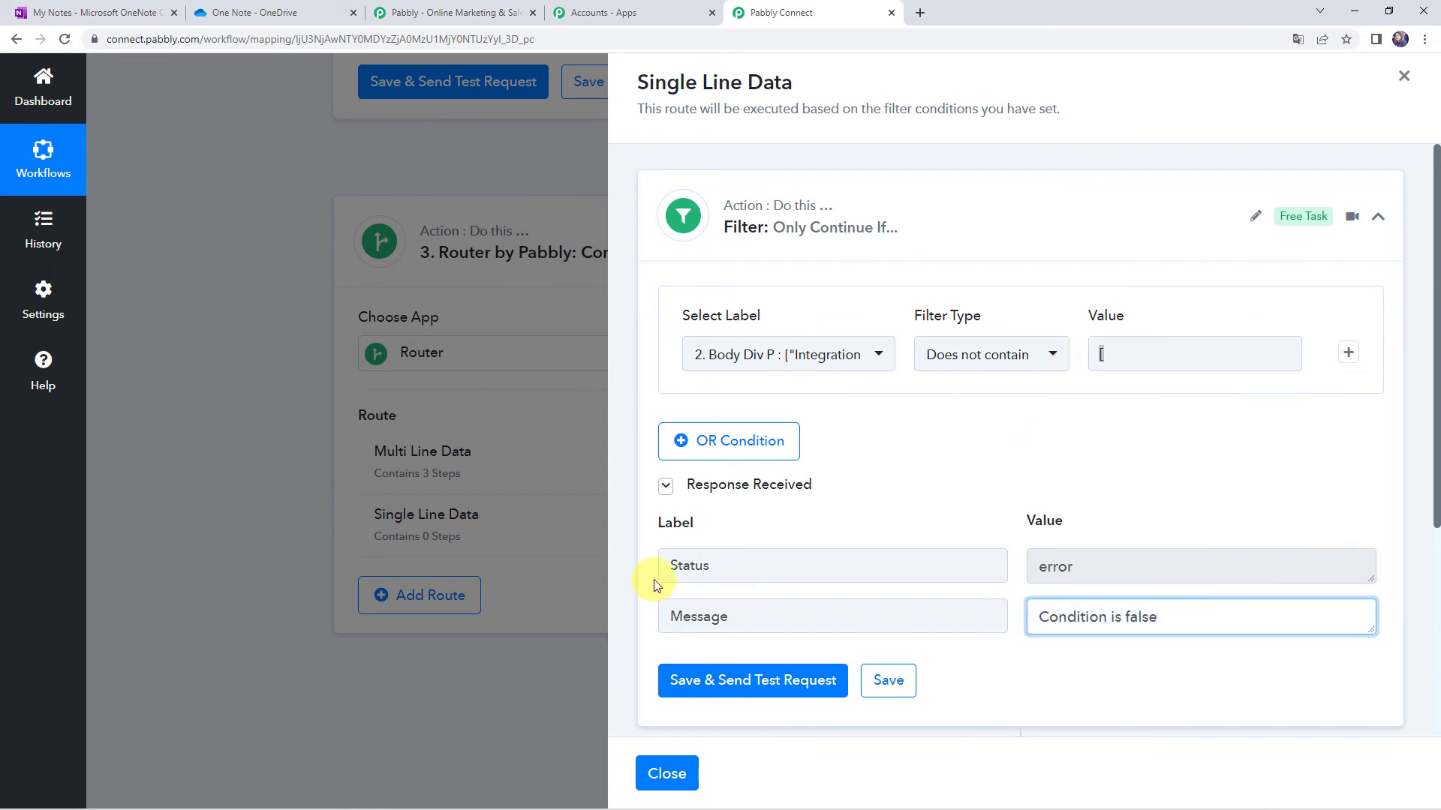
{"action": "left_click", "coordinate": [1060, 568]}
{"action": "left_click", "coordinate": [750, 610]}
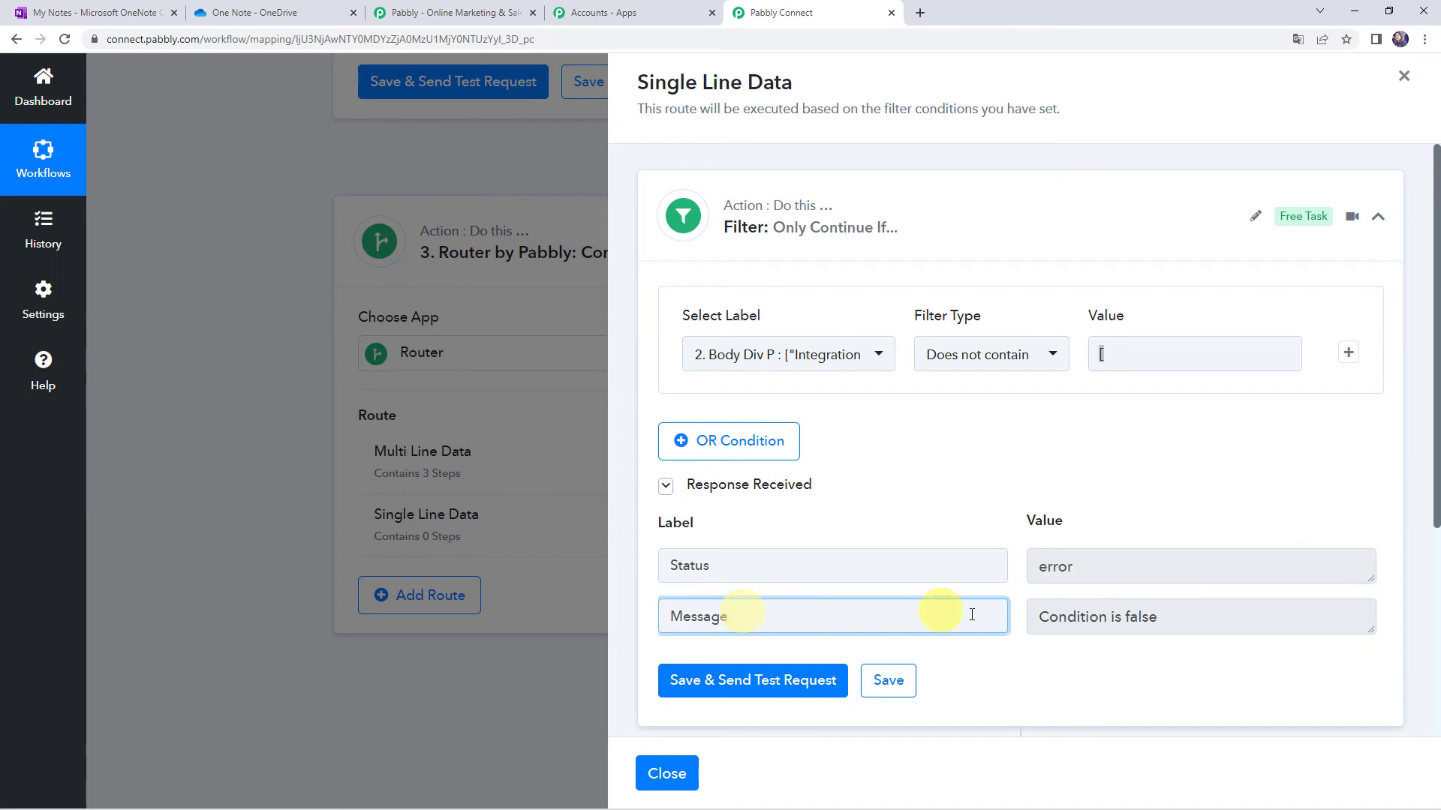
{"action": "left_click", "coordinate": [1073, 616]}
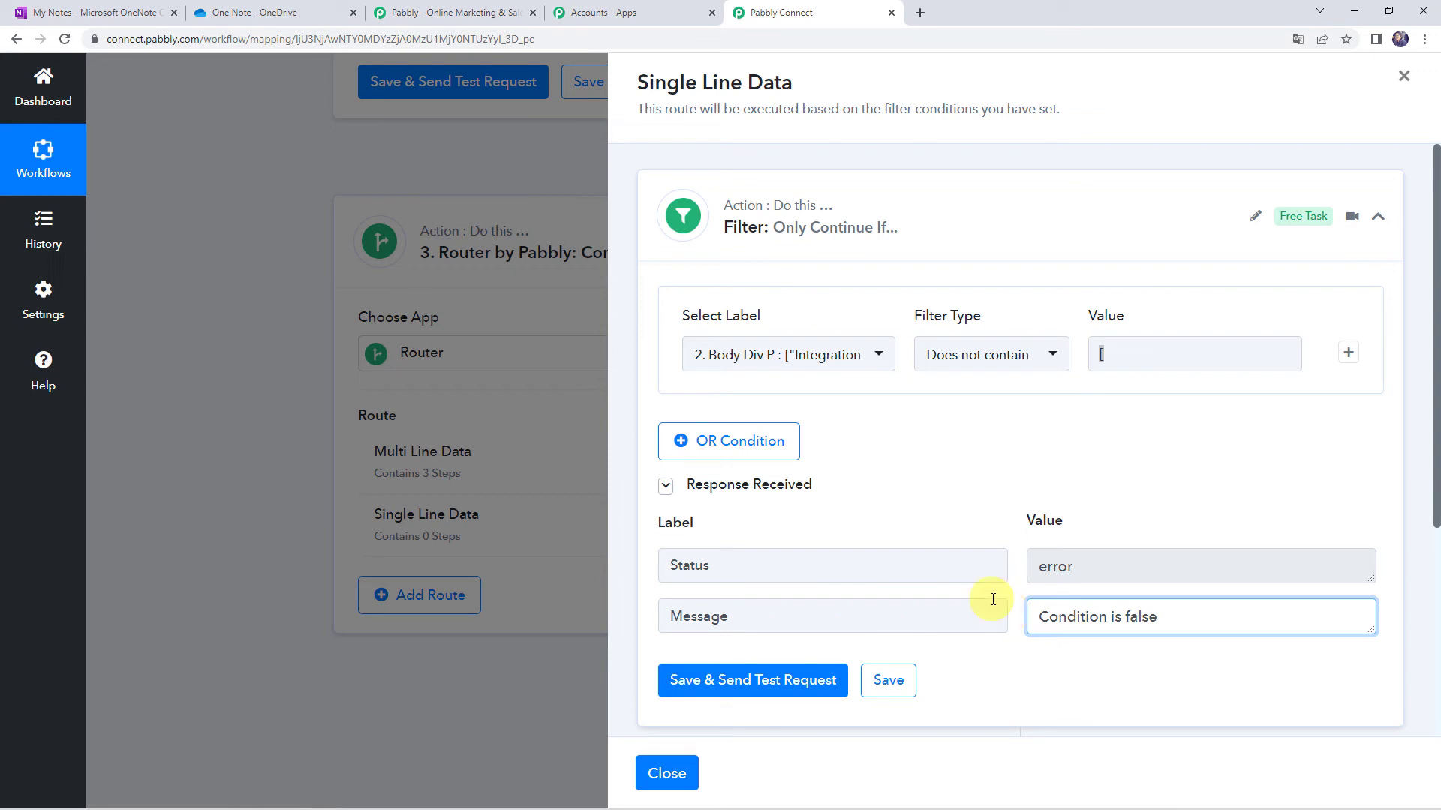
- Add a Microsoft OneDrive Create Text File action after the filter and connect it through the existing Microsoft OneDrive #35 connection
{"action": "scroll", "coordinate": [992, 599], "scroll_direction": "down", "scroll_amount": 4}
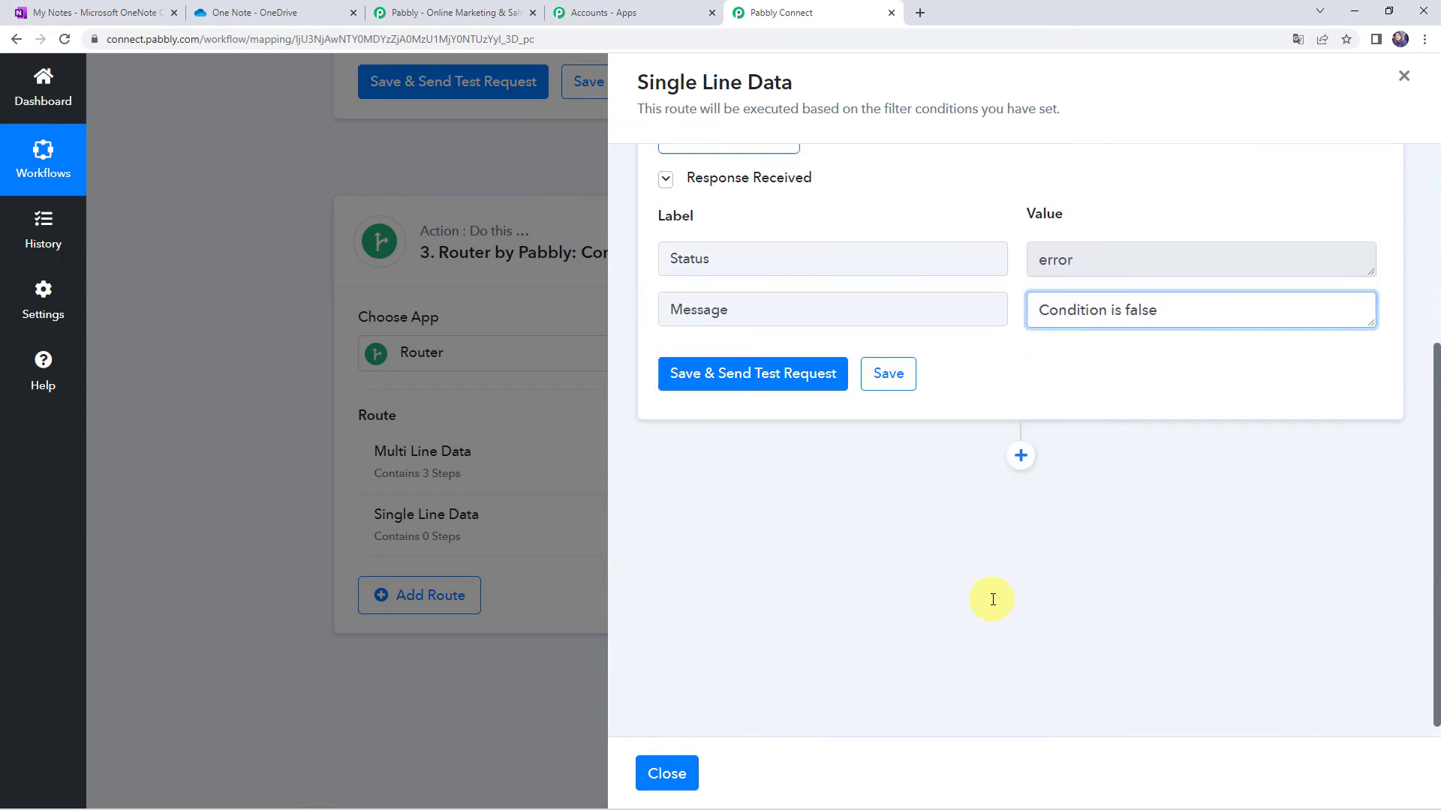
{"action": "left_click", "coordinate": [1019, 444]}
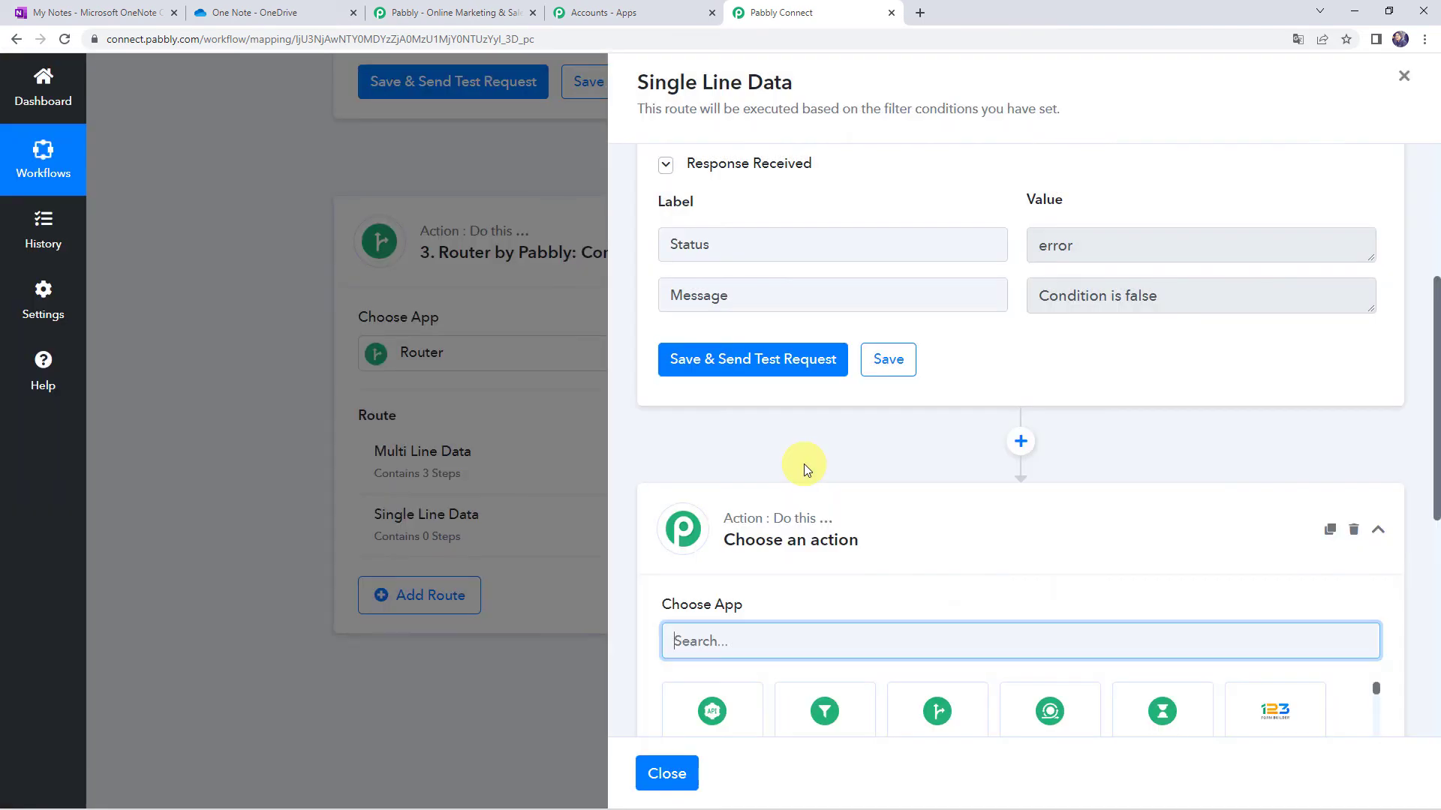
{"action": "type", "text": "oned"}
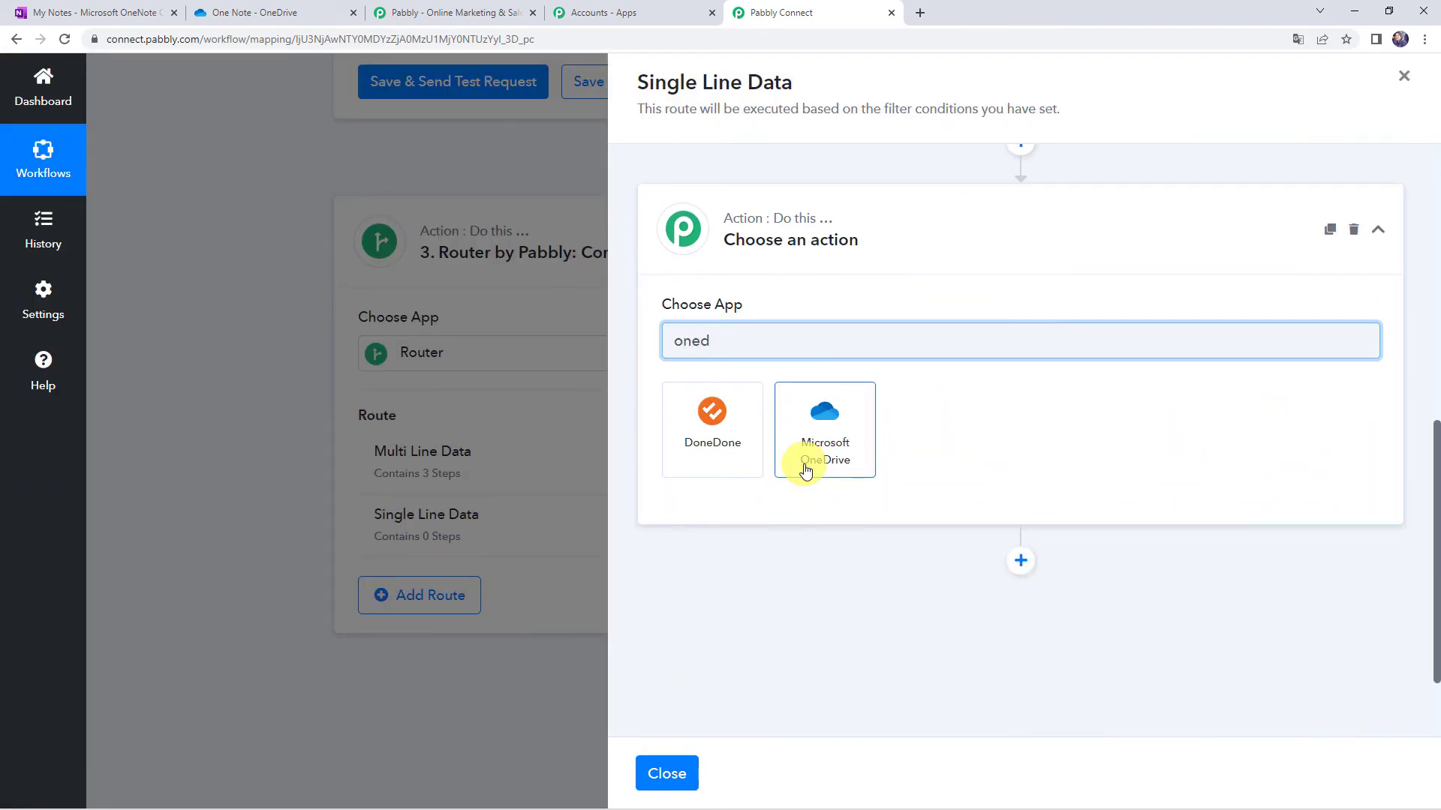
{"action": "left_click", "coordinate": [805, 468]}
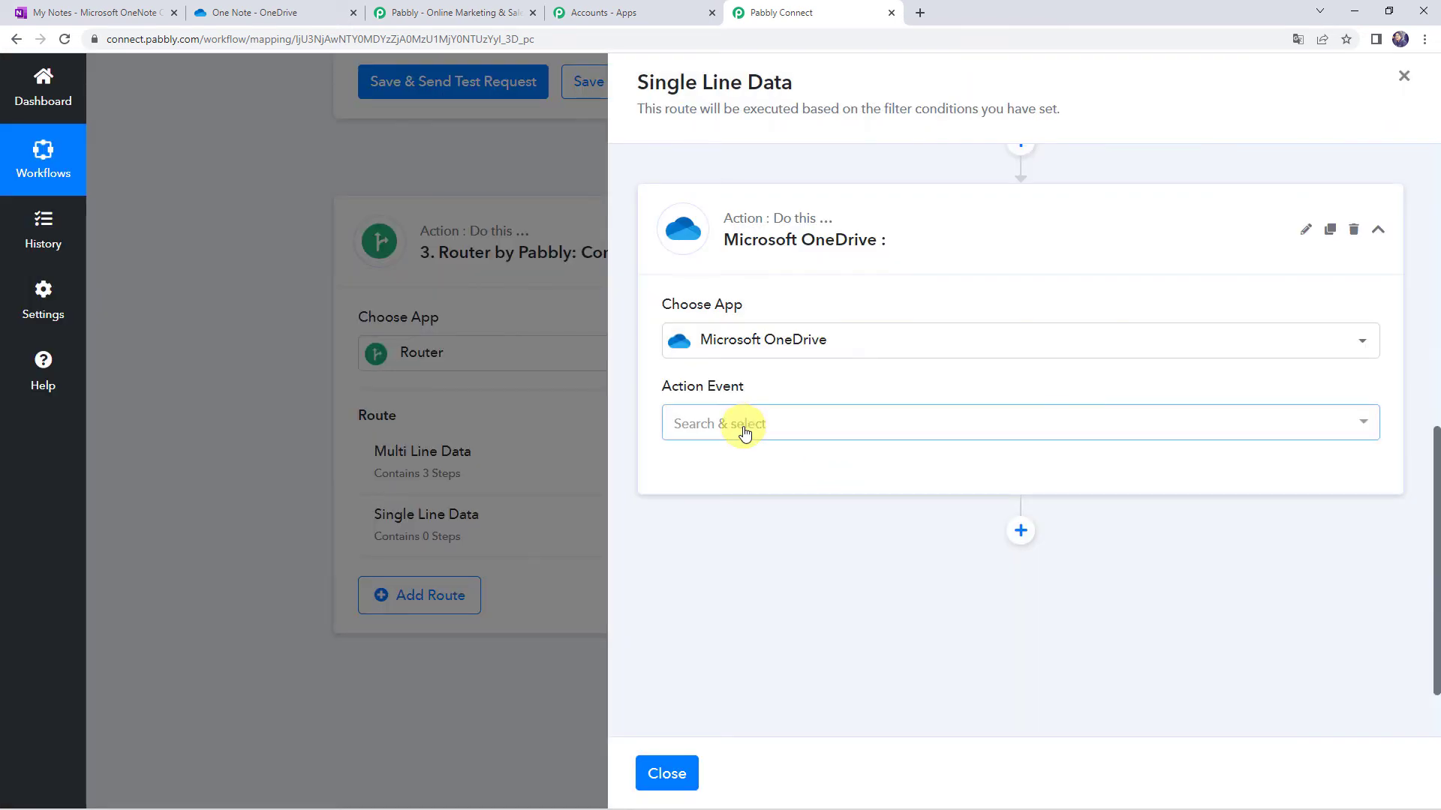
{"action": "left_click", "coordinate": [744, 434]}
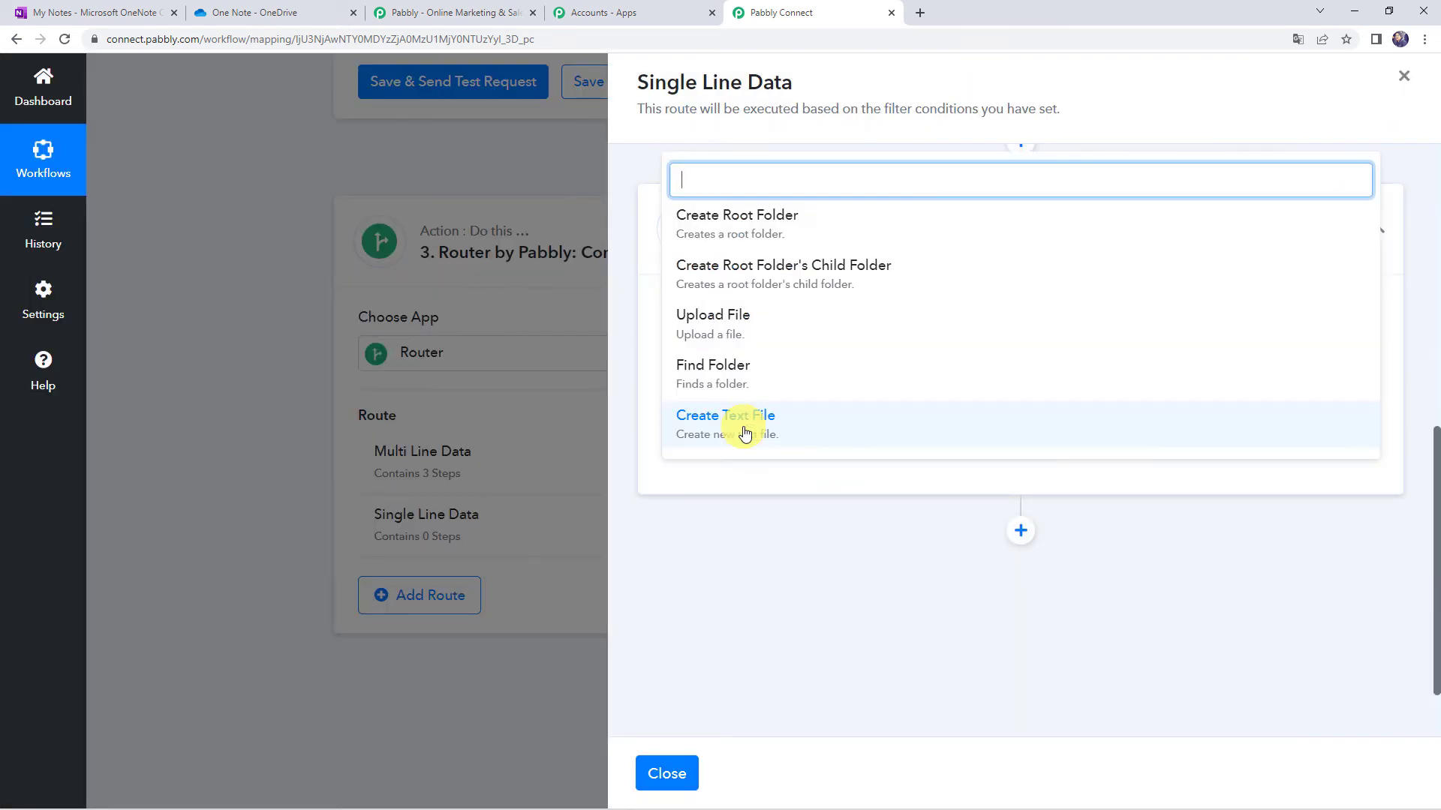
{"action": "left_click", "coordinate": [745, 434]}
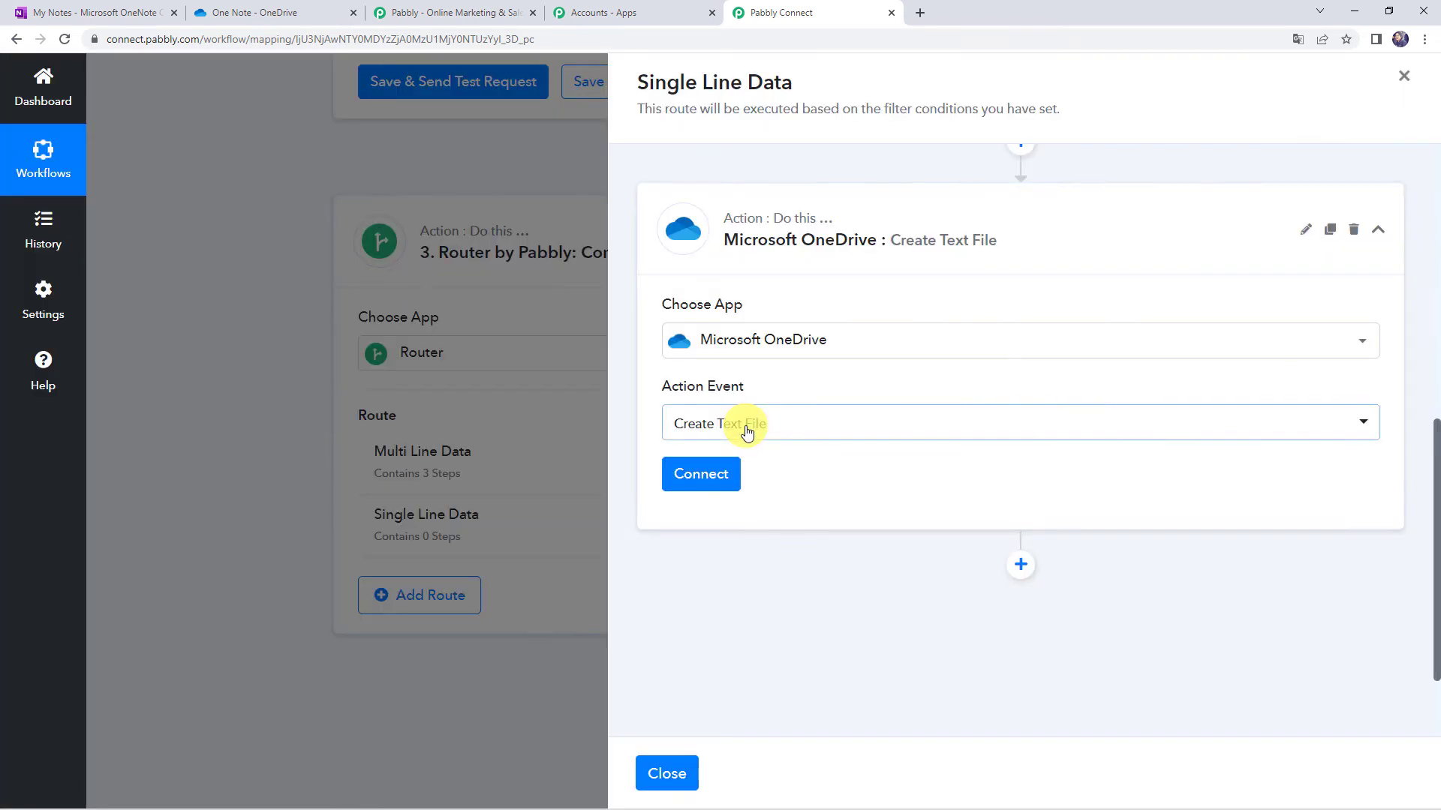
{"action": "left_click", "coordinate": [718, 474]}
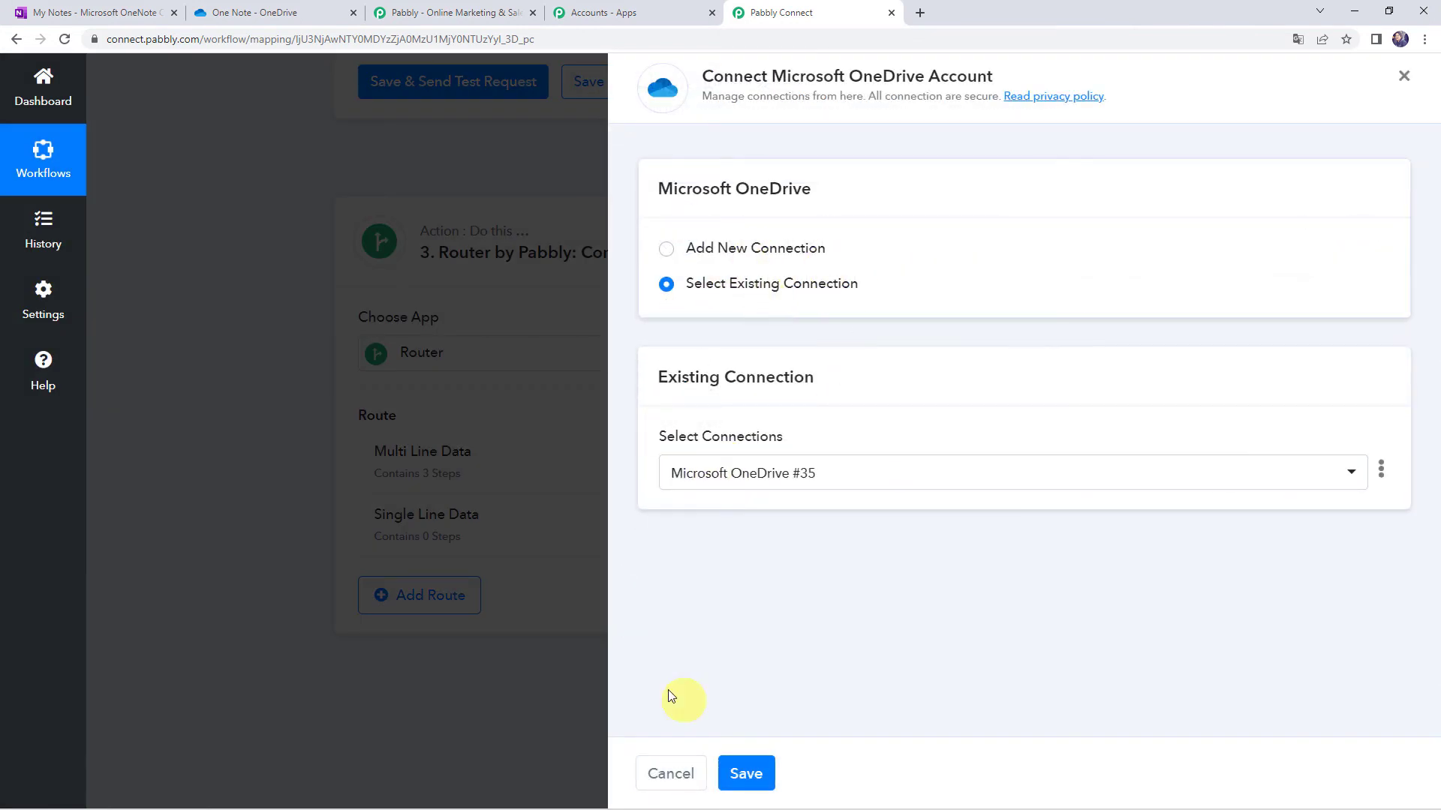
{"action": "left_click", "coordinate": [745, 773]}
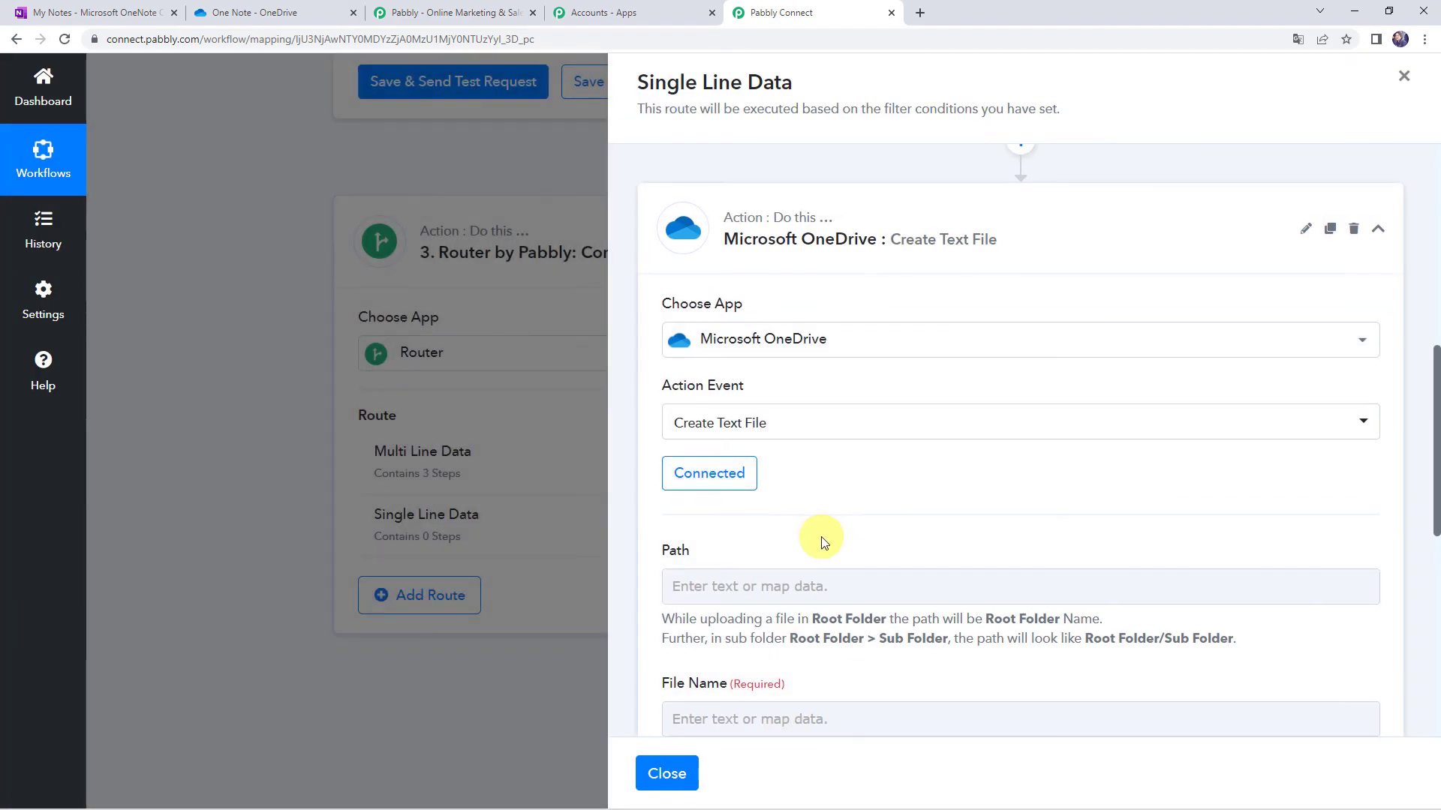
- Check the destination folder name in OneDrive, closing the open text file, and set the action's Path to One Note in Pabbly Connect
{"action": "scroll", "coordinate": [701, 481], "scroll_direction": "down", "scroll_amount": 2}
{"action": "left_click", "coordinate": [713, 443]}
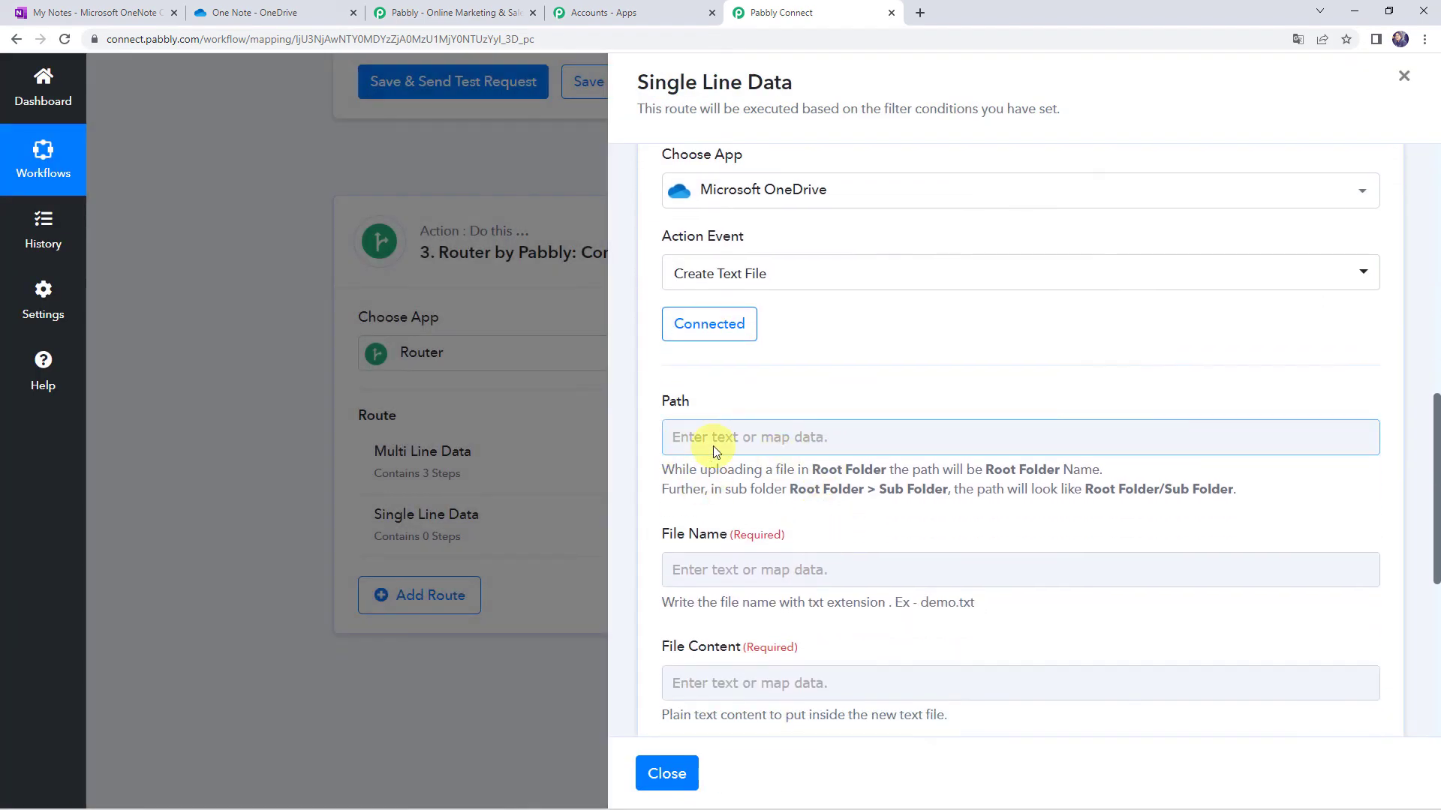
{"action": "left_click", "coordinate": [294, 15]}
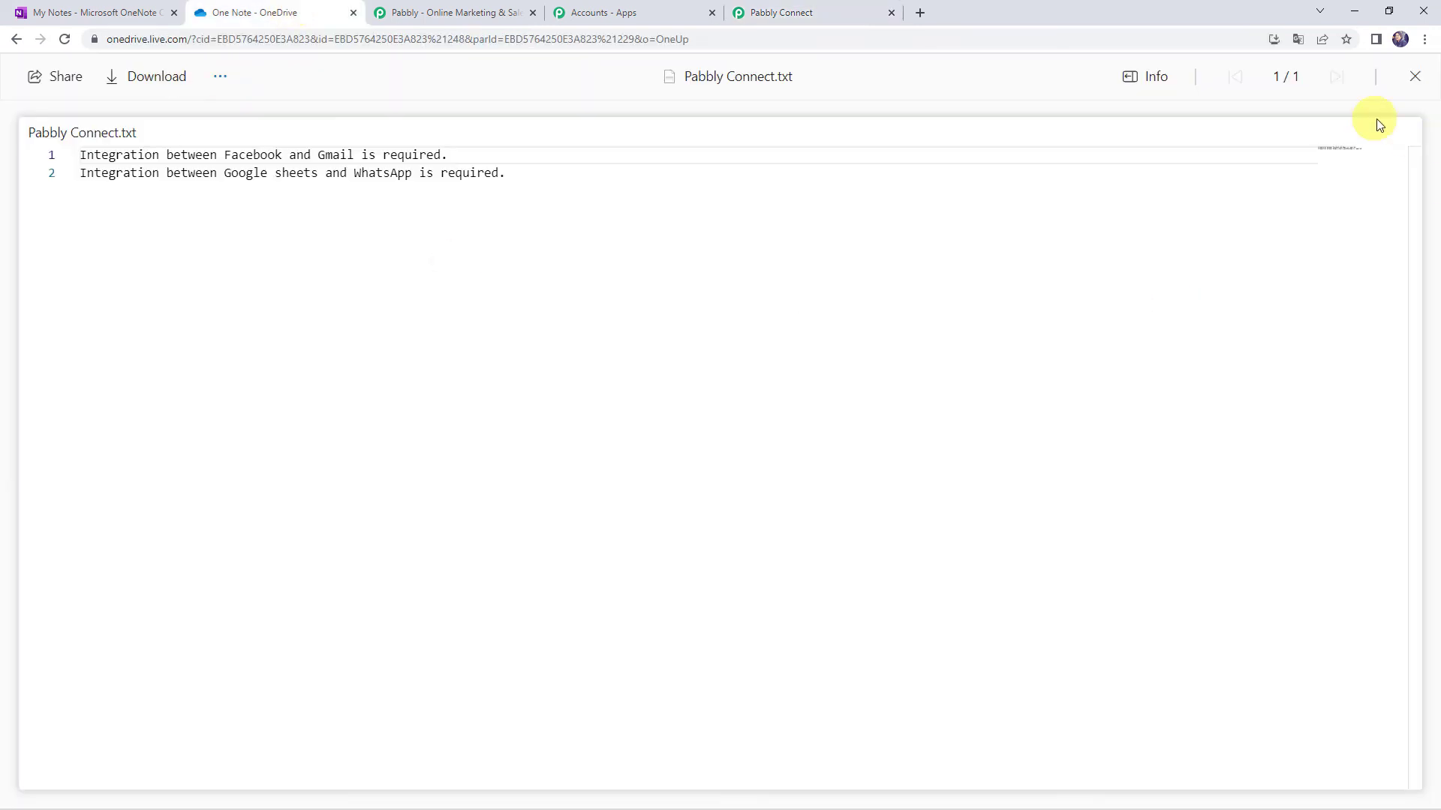
{"action": "left_click", "coordinate": [1417, 79]}
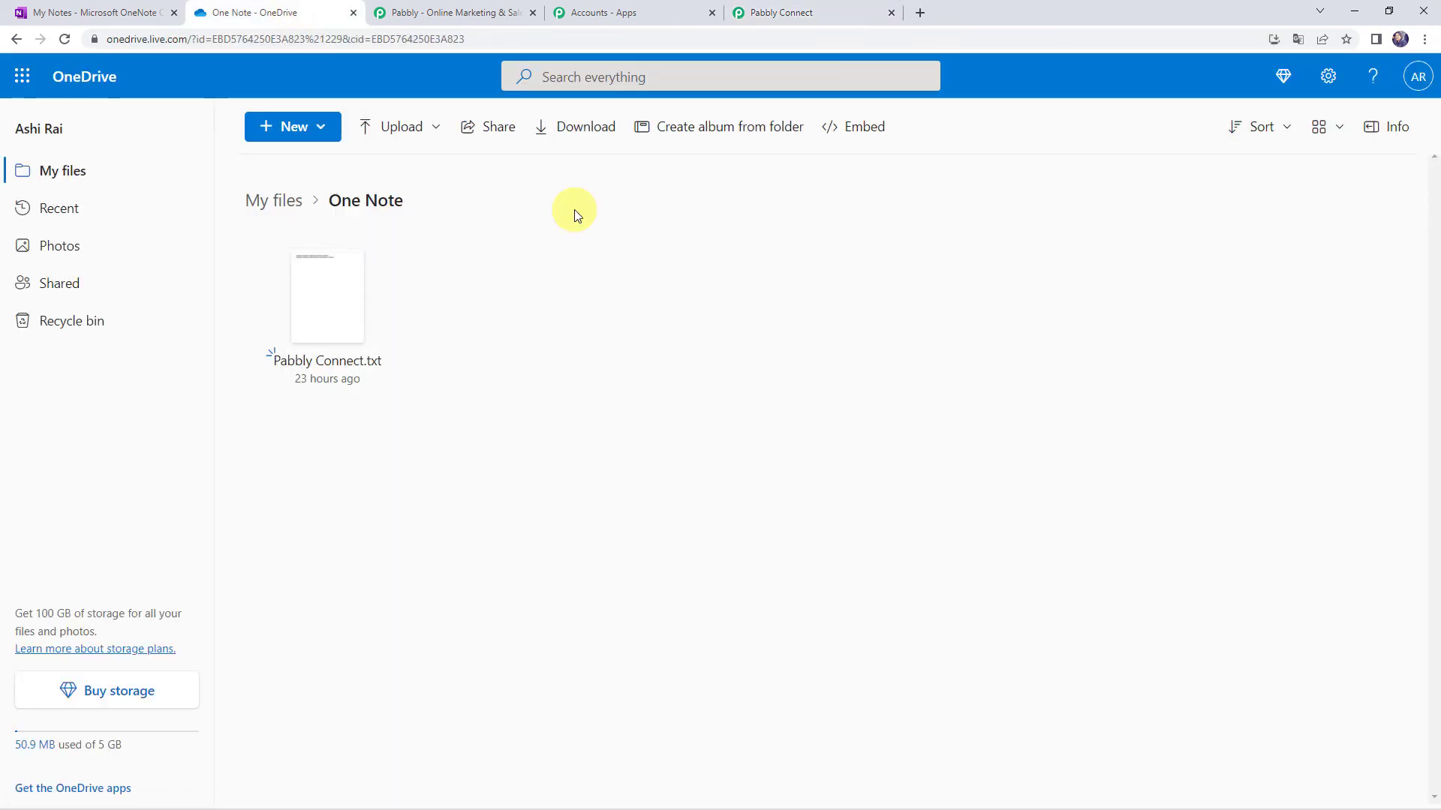
{"action": "left_click", "coordinate": [781, 12]}
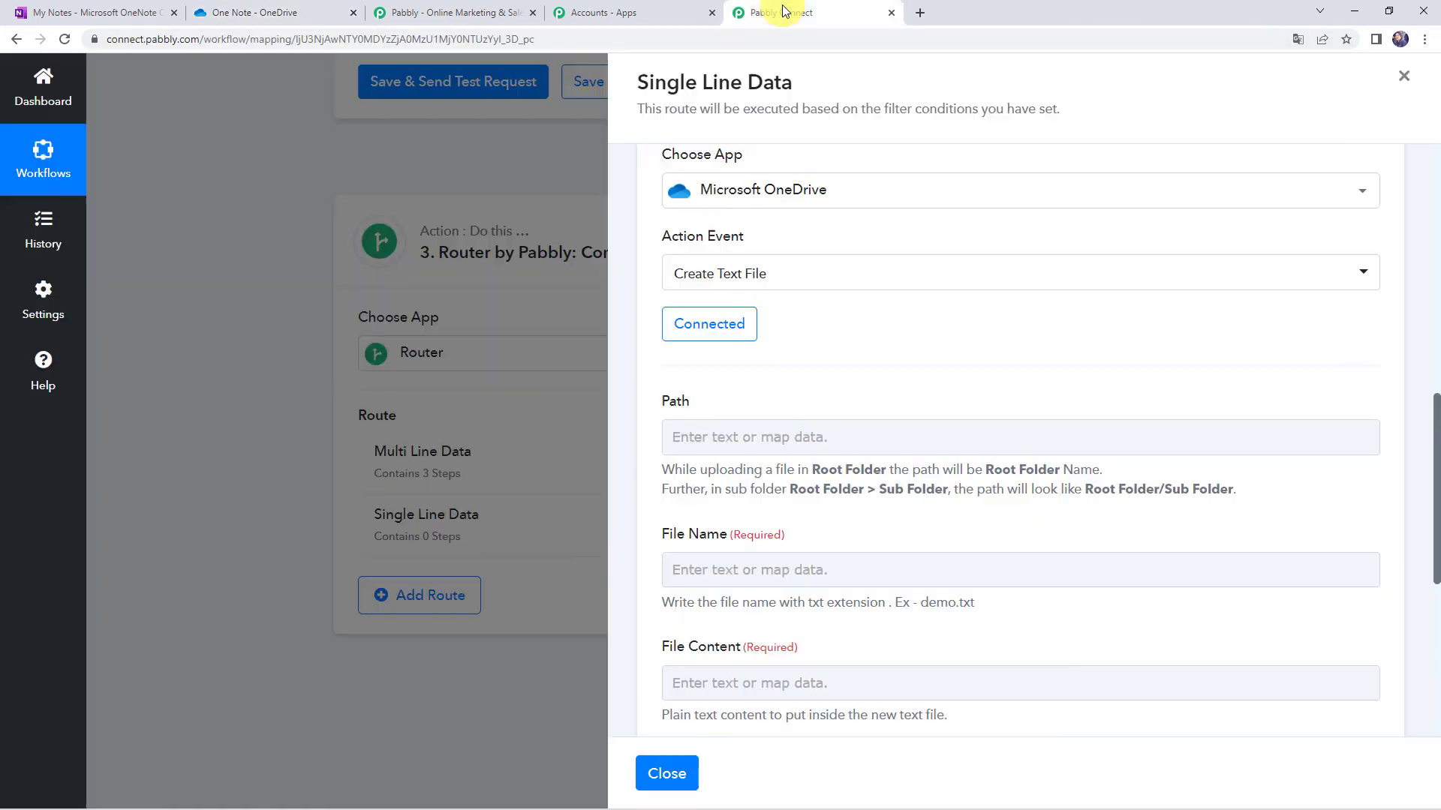
{"action": "left_click", "coordinate": [728, 444]}
{"action": "type", "text": "One Note"}
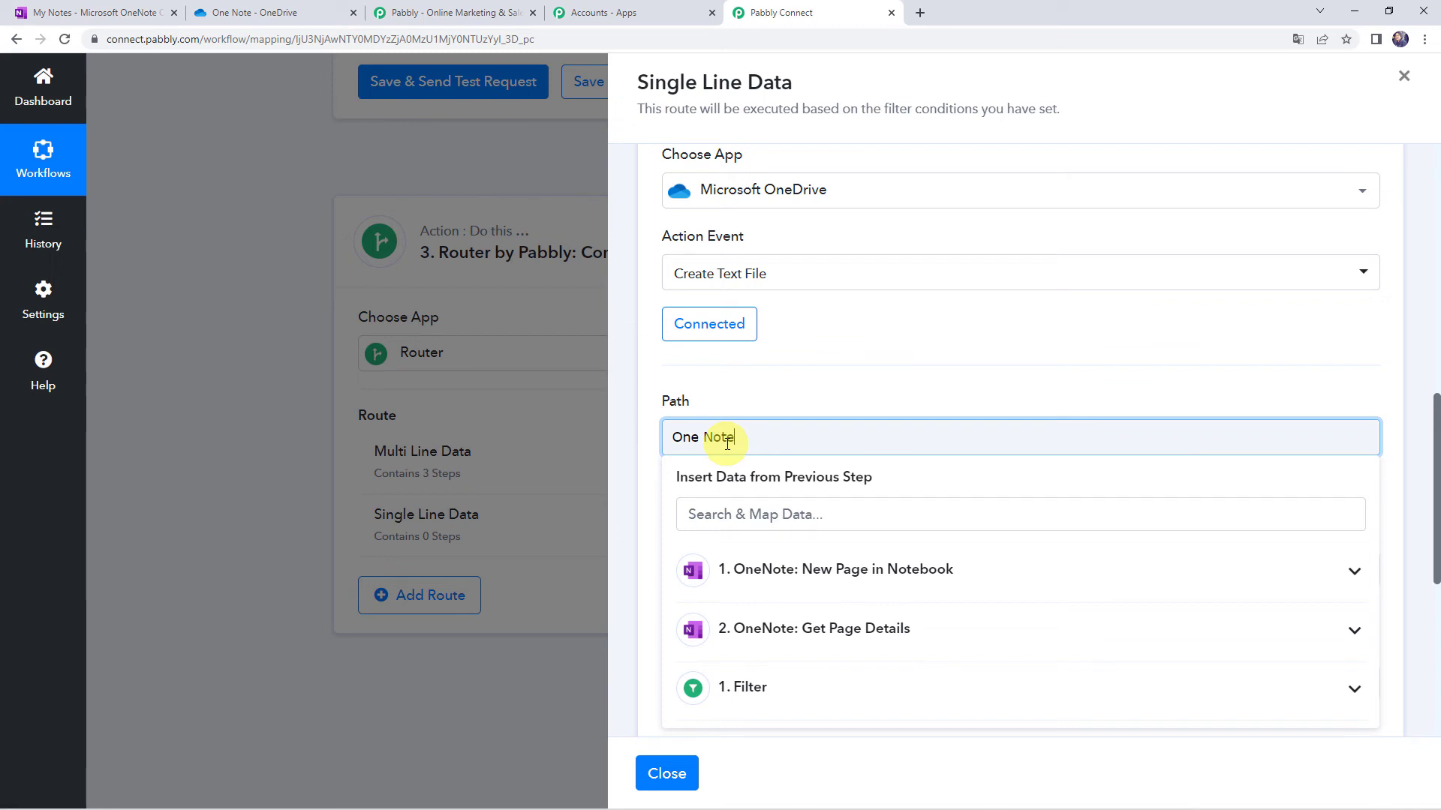
{"action": "left_click", "coordinate": [732, 386]}
- Map the Title from OneNote New Page in Notebook as the File Name and append the extension .txt
{"action": "scroll", "coordinate": [679, 555], "scroll_direction": "down", "scroll_amount": 1}
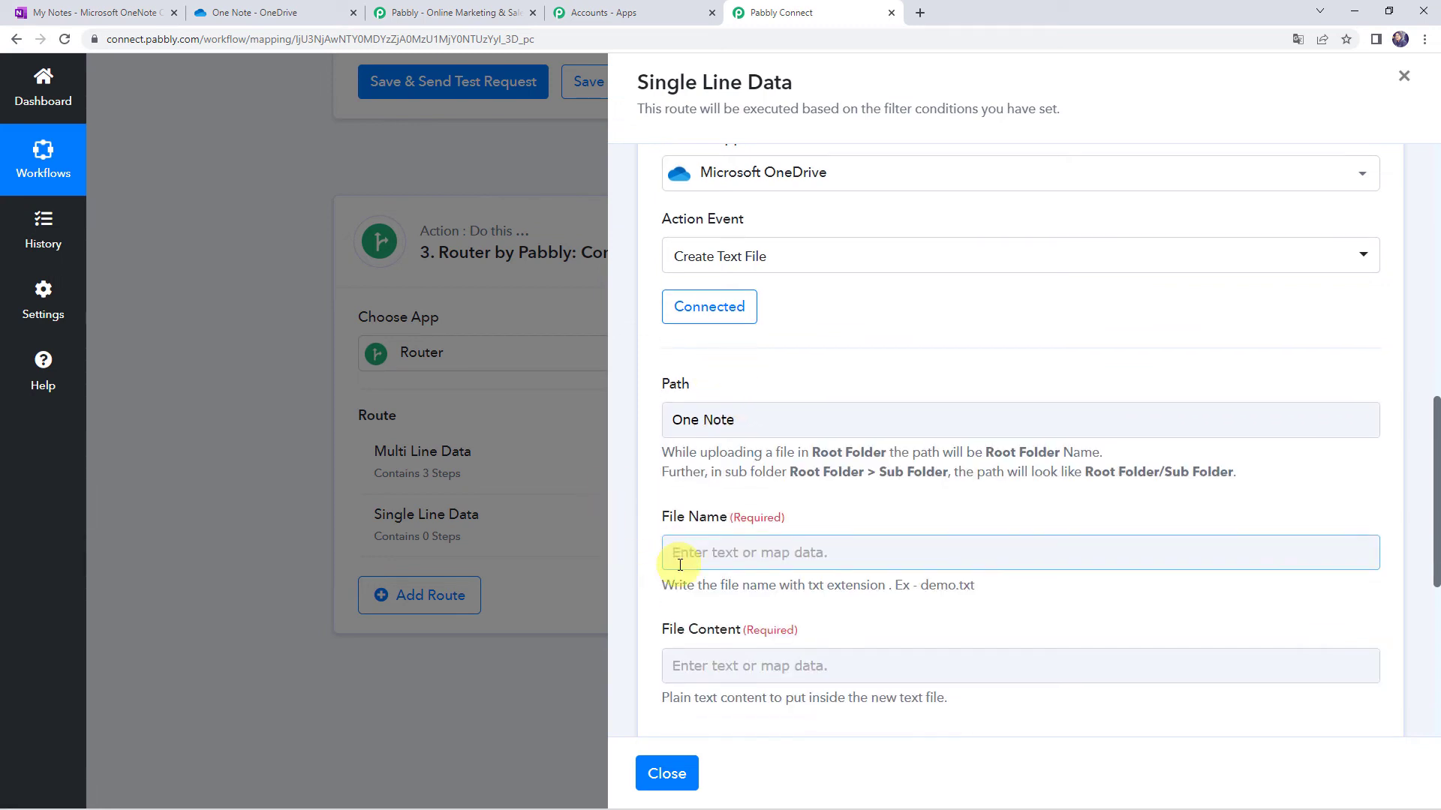
{"action": "left_click", "coordinate": [685, 492]}
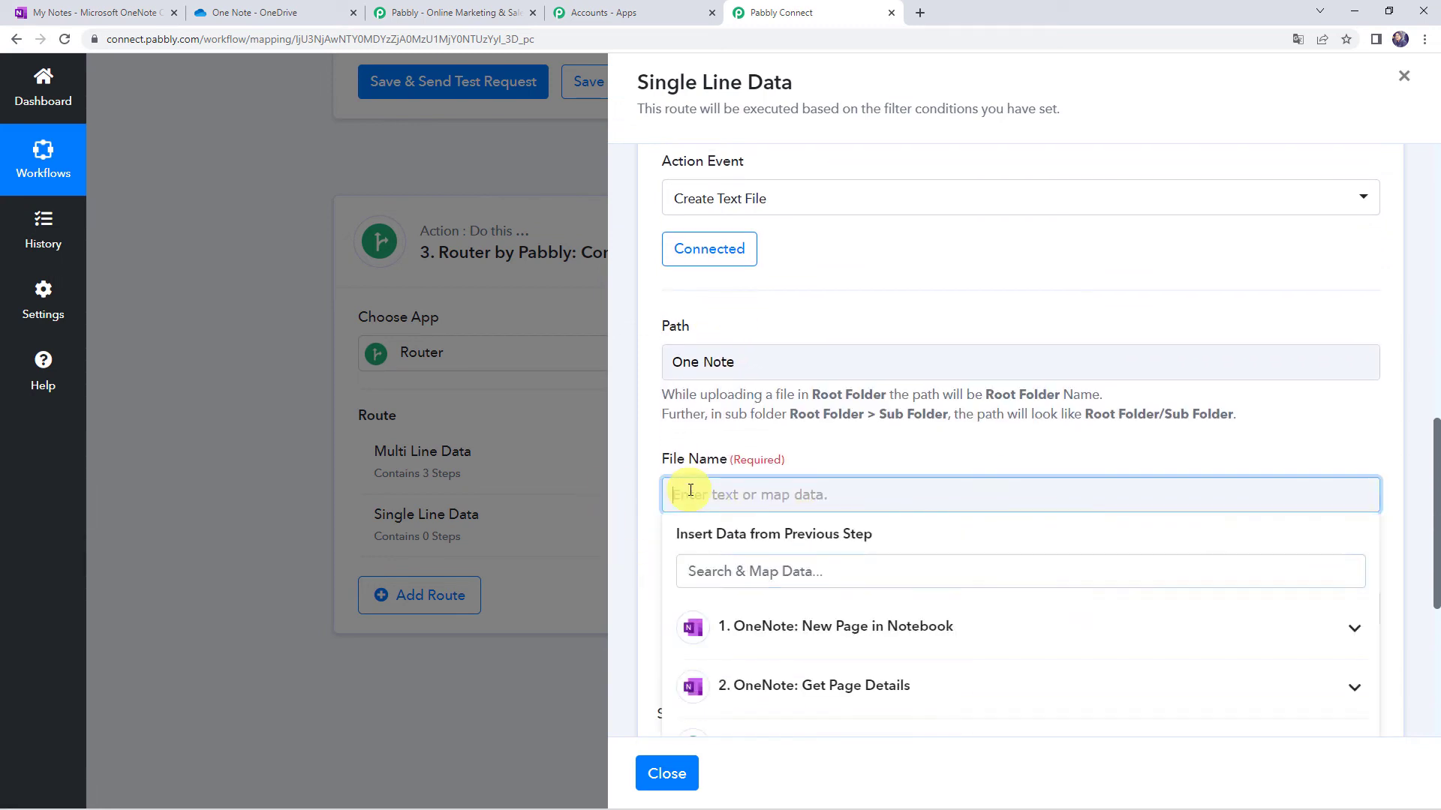
{"action": "scroll", "coordinate": [689, 489], "scroll_direction": "down", "scroll_amount": 2}
{"action": "left_click", "coordinate": [733, 477]}
{"action": "scroll", "coordinate": [735, 495], "scroll_direction": "down", "scroll_amount": 2}
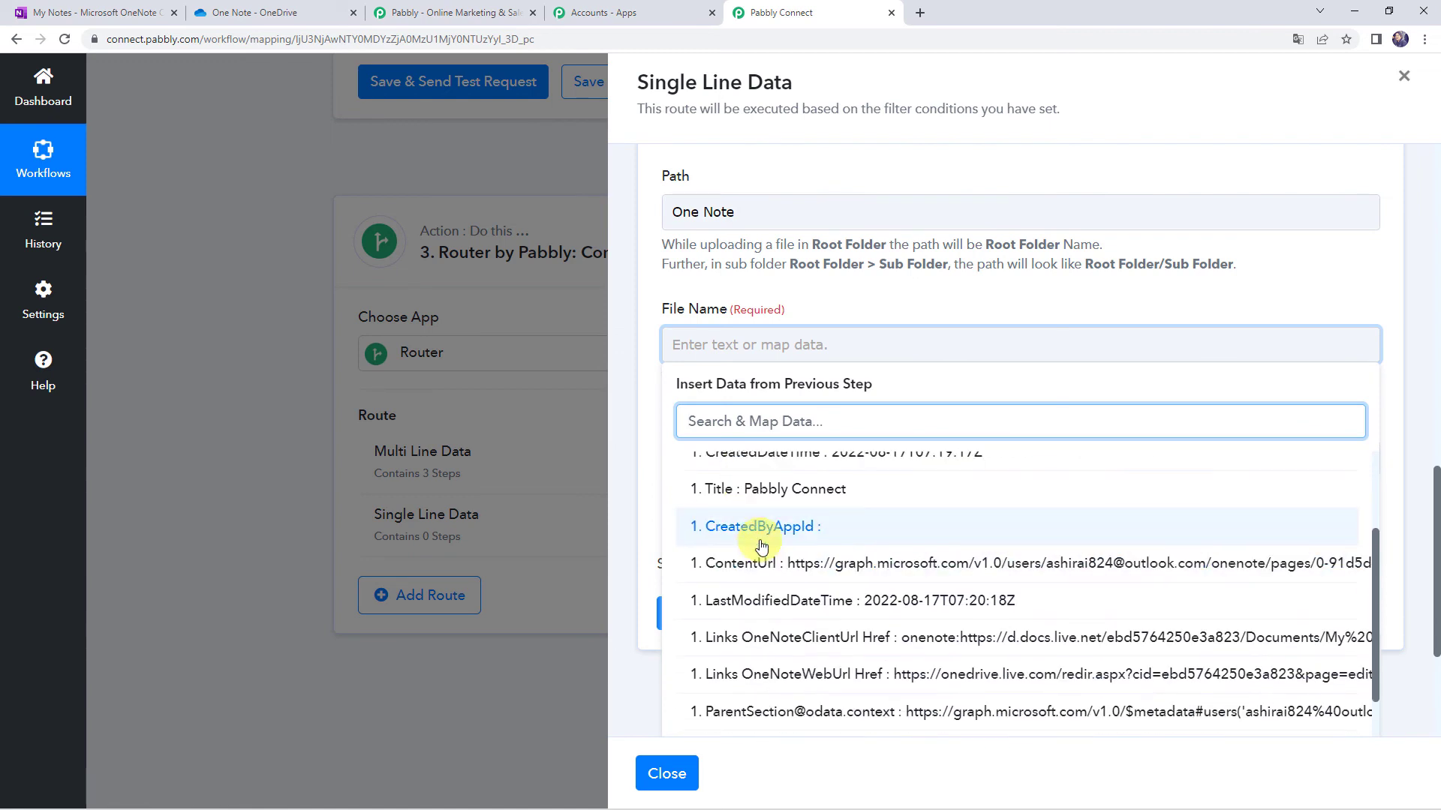
{"action": "left_click", "coordinate": [732, 489]}
{"action": "left_click", "coordinate": [889, 337]}
{"action": "left_click", "coordinate": [863, 322]}
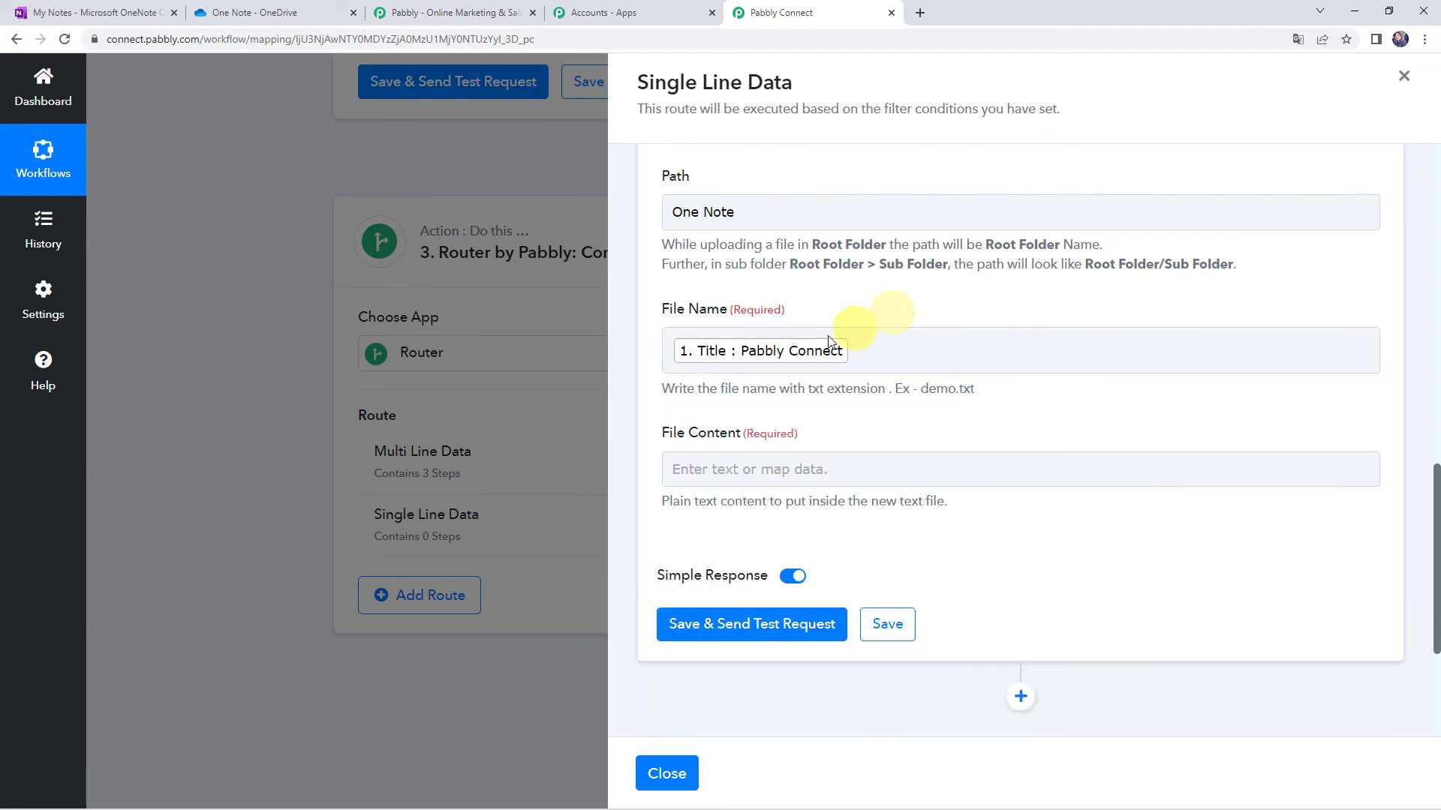
{"action": "left_click", "coordinate": [872, 344]}
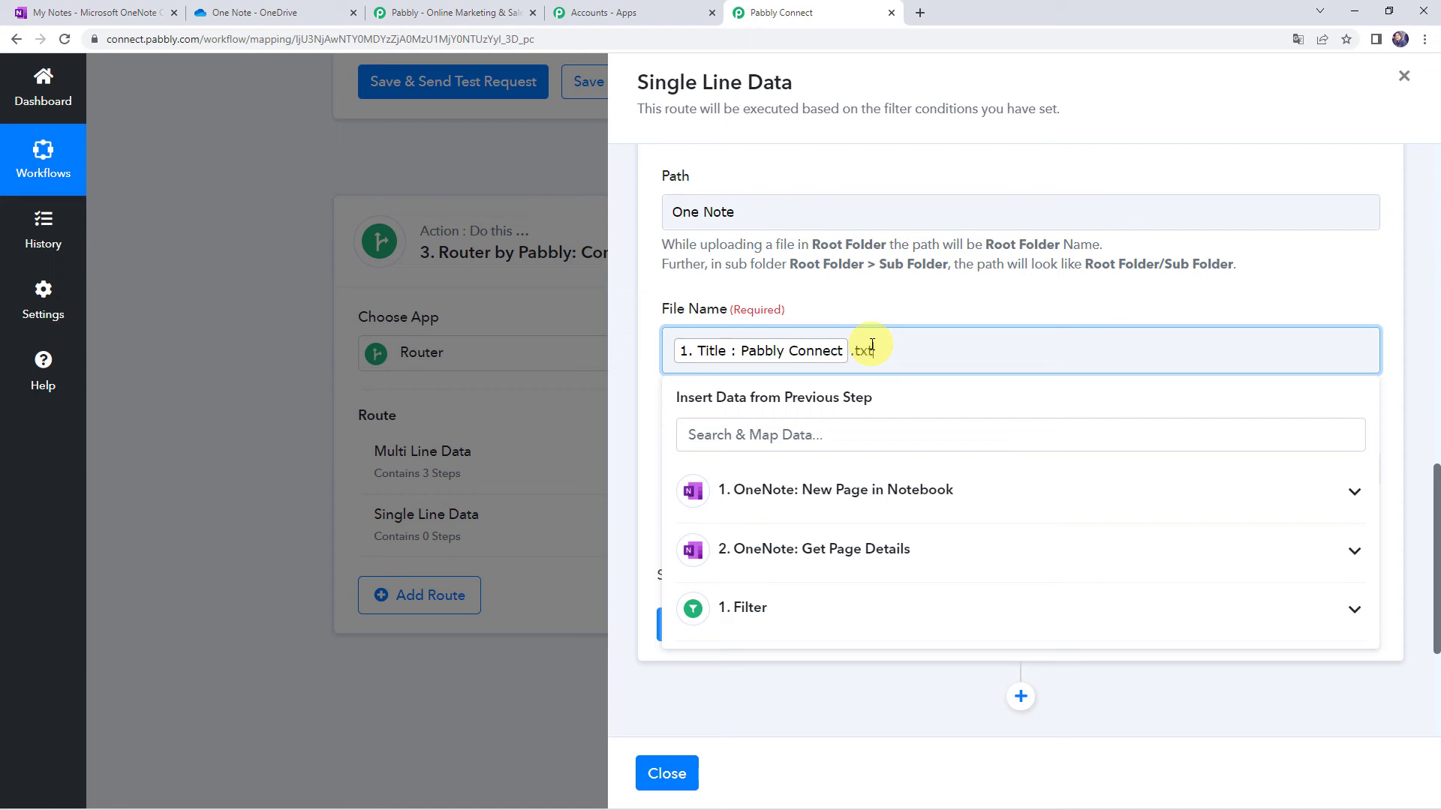
{"action": "left_click", "coordinate": [845, 314]}
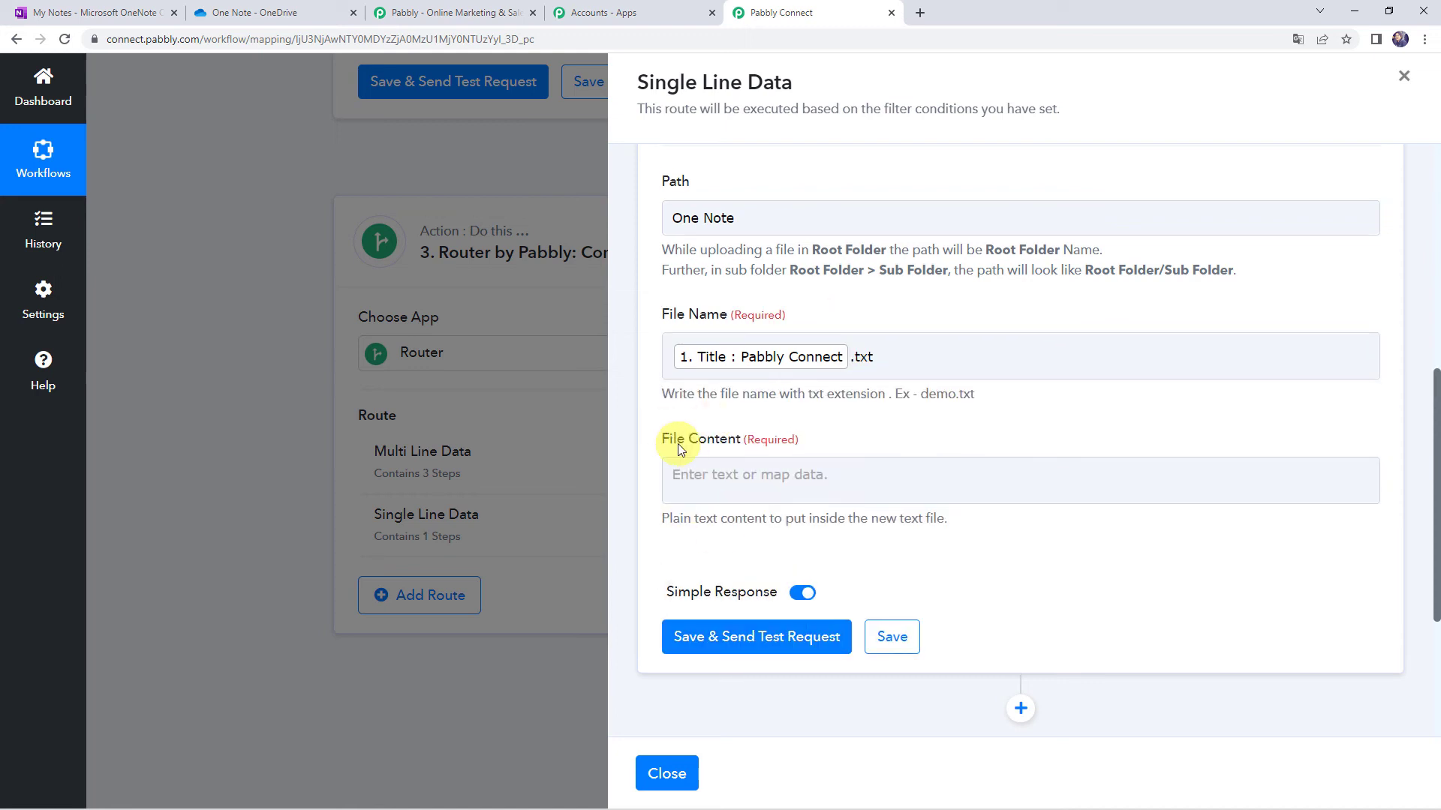
- Map Body Div P from OneNote Get Page Details as the File Content, save the action and close the Single Line Data route
{"action": "scroll", "coordinate": [854, 497], "scroll_direction": "down", "scroll_amount": 1}
{"action": "left_click", "coordinate": [773, 399]}
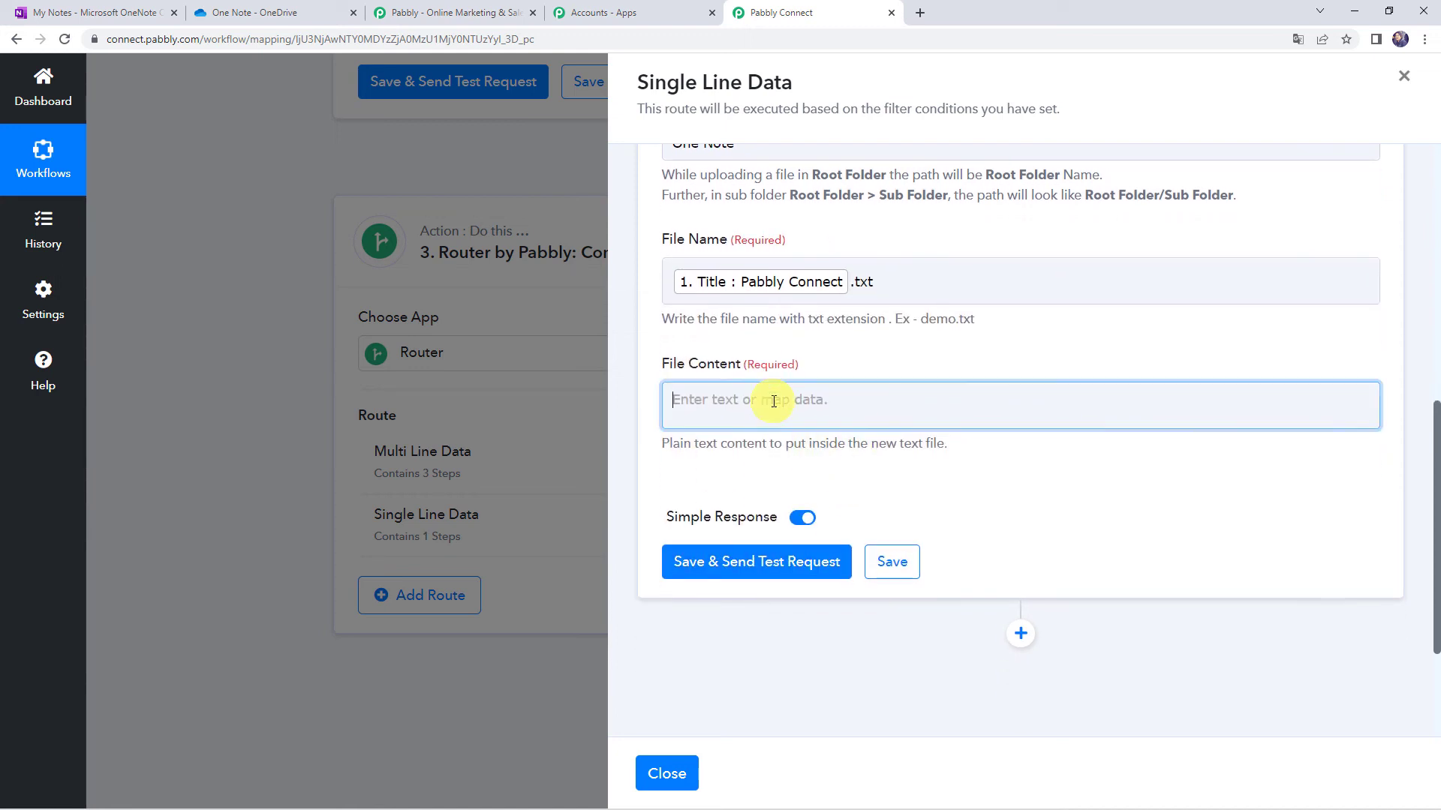
{"action": "scroll", "coordinate": [777, 563], "scroll_direction": "up", "scroll_amount": 2}
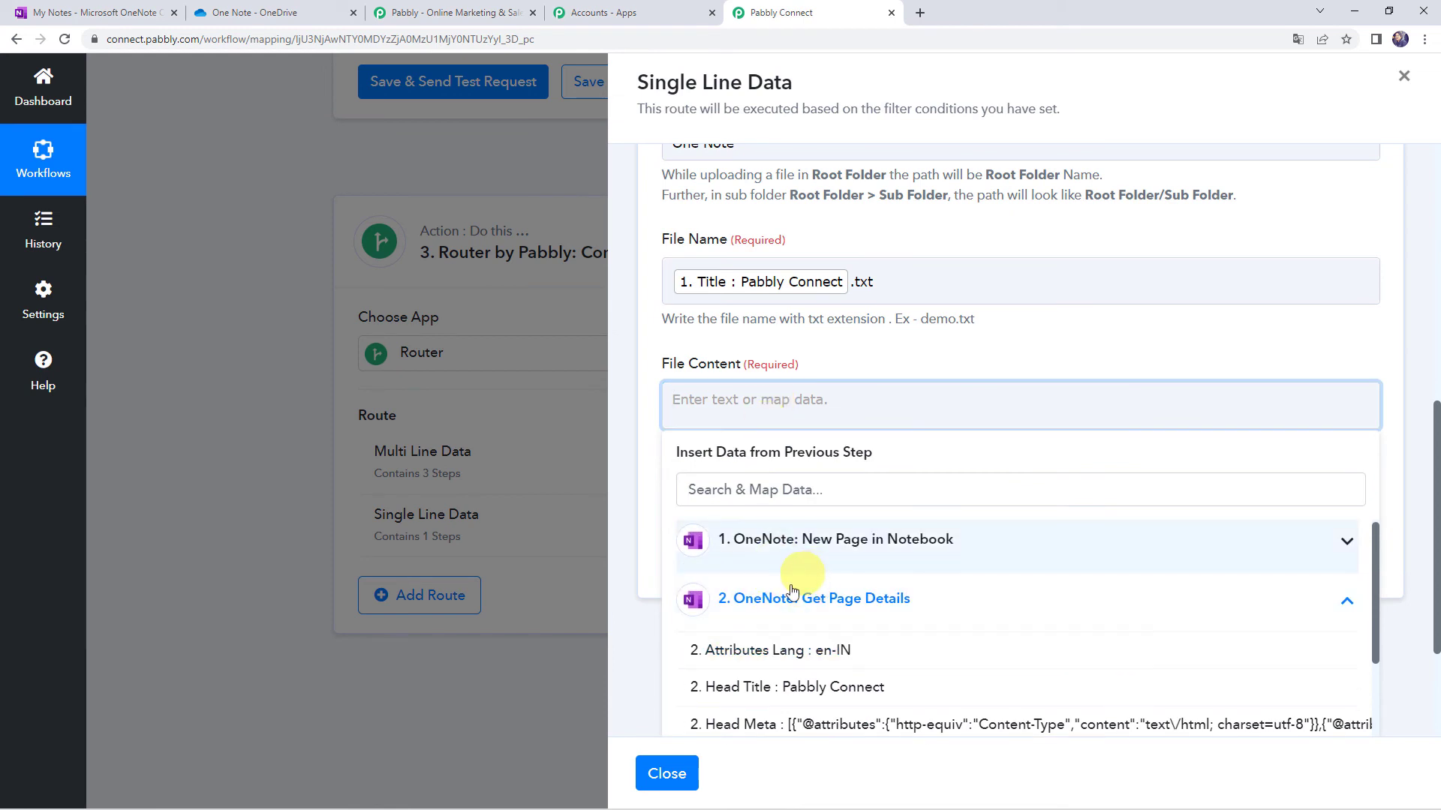
{"action": "left_click", "coordinate": [784, 597]}
{"action": "left_click", "coordinate": [852, 617]}
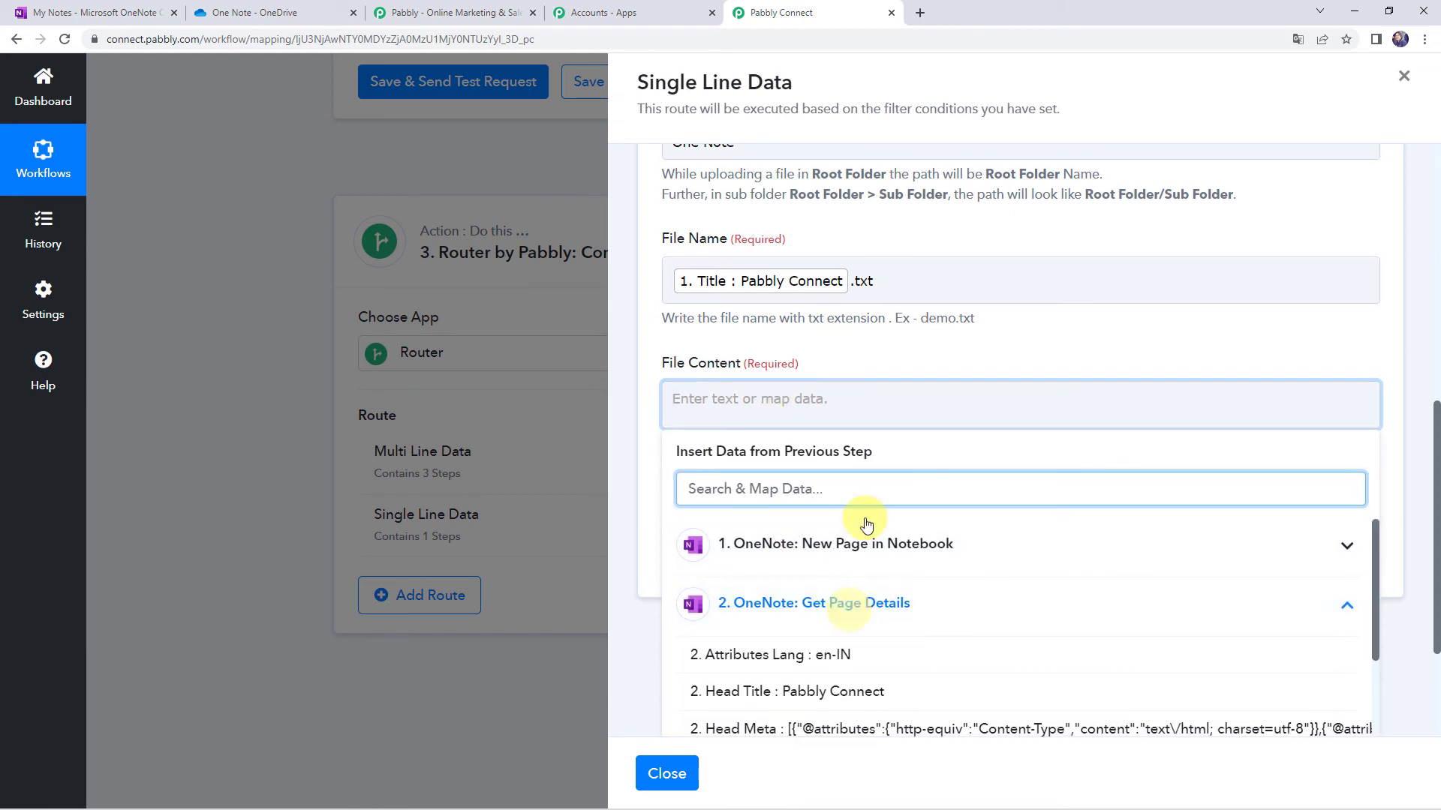
{"action": "scroll", "coordinate": [855, 510], "scroll_direction": "down", "scroll_amount": 5}
{"action": "scroll", "coordinate": [803, 525], "scroll_direction": "down", "scroll_amount": 1}
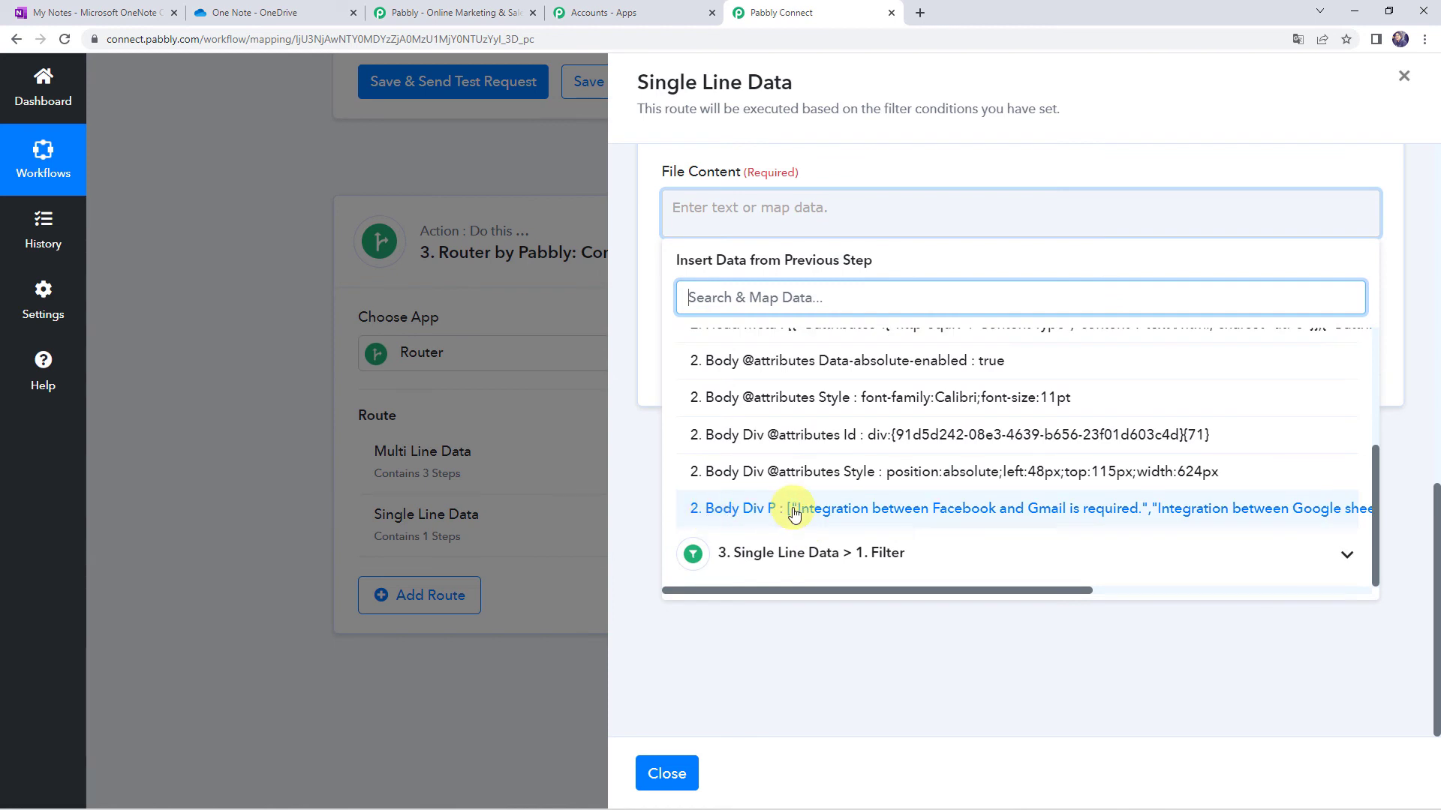
{"action": "left_click", "coordinate": [794, 514]}
{"action": "left_click", "coordinate": [875, 177]}
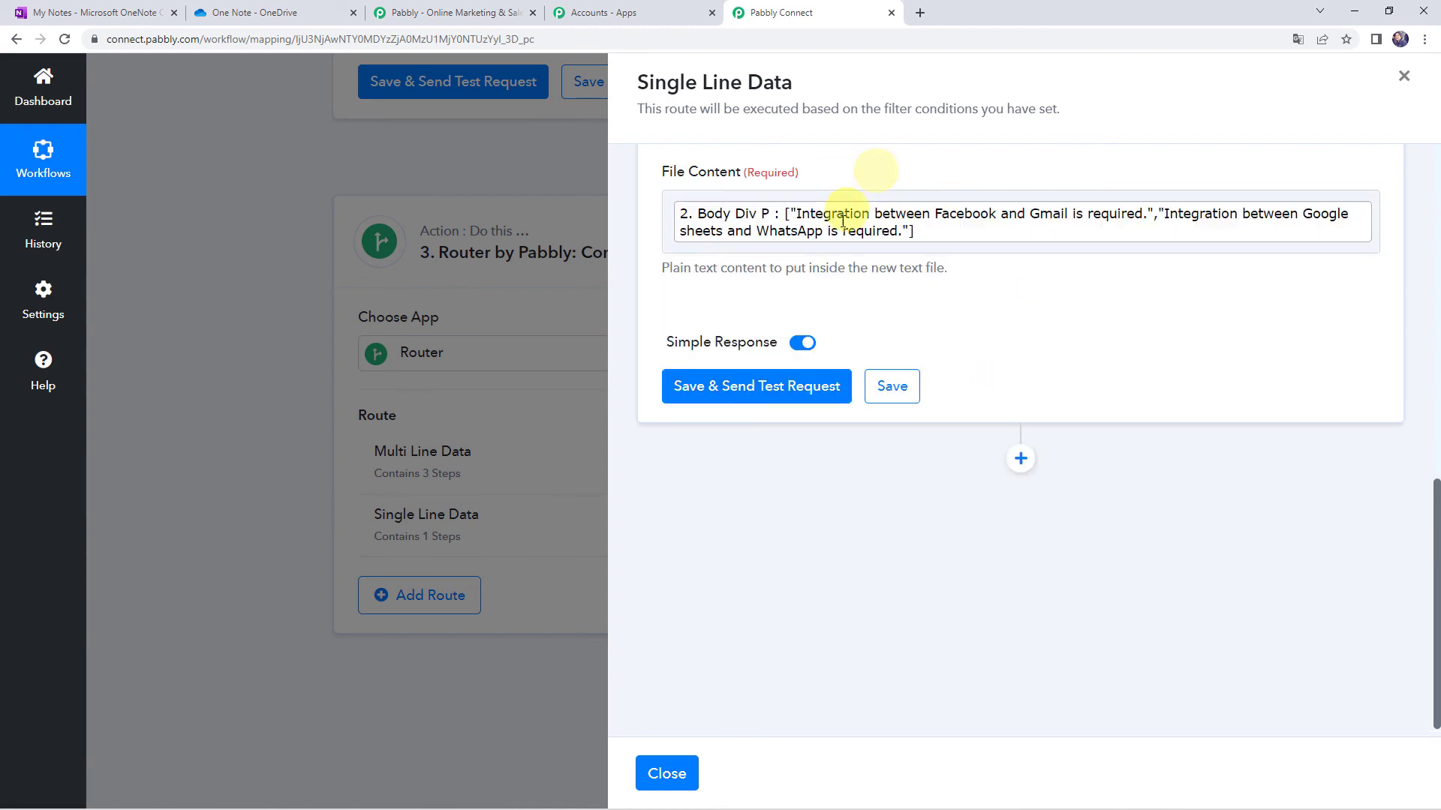
{"action": "left_click", "coordinate": [904, 538]}
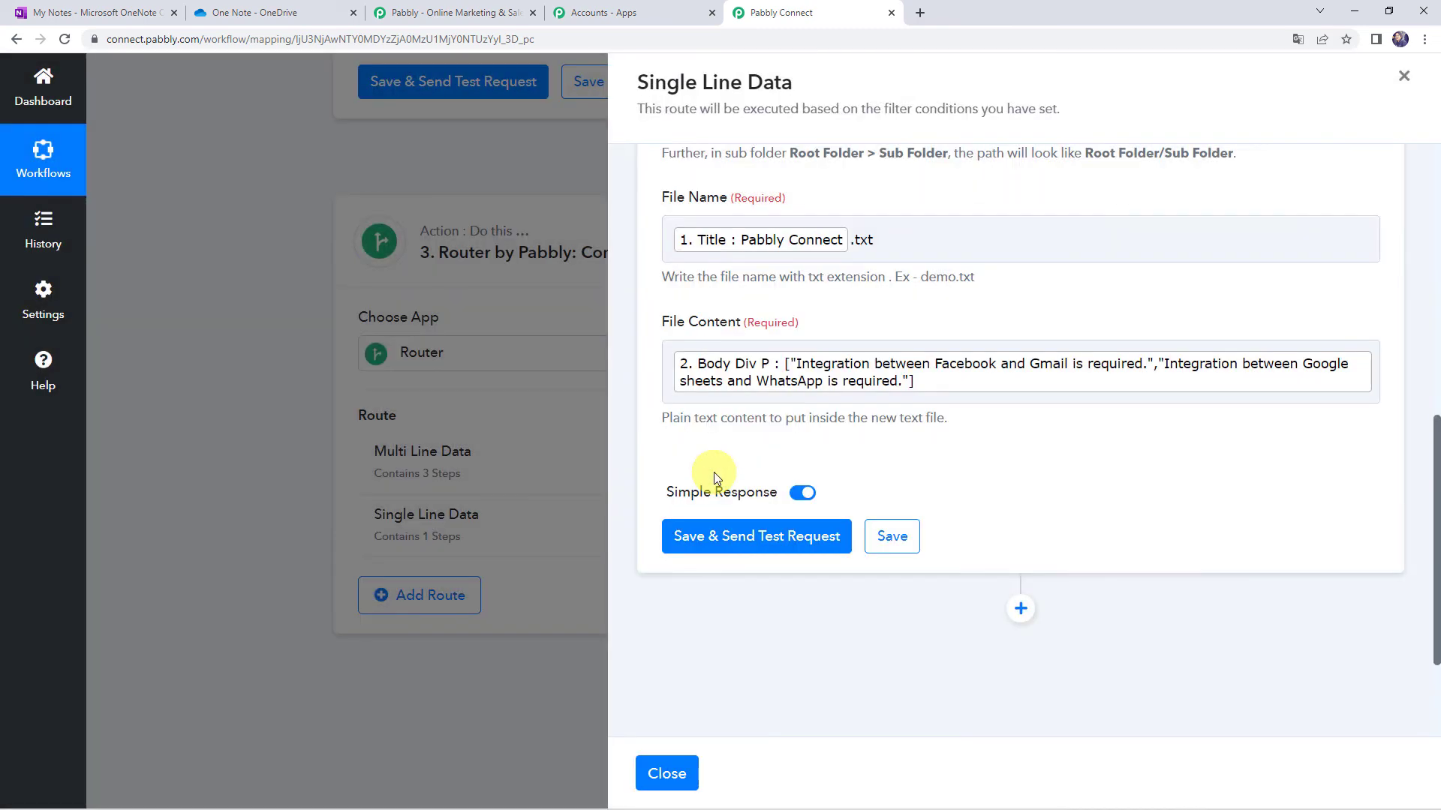
{"action": "left_click", "coordinate": [665, 773]}
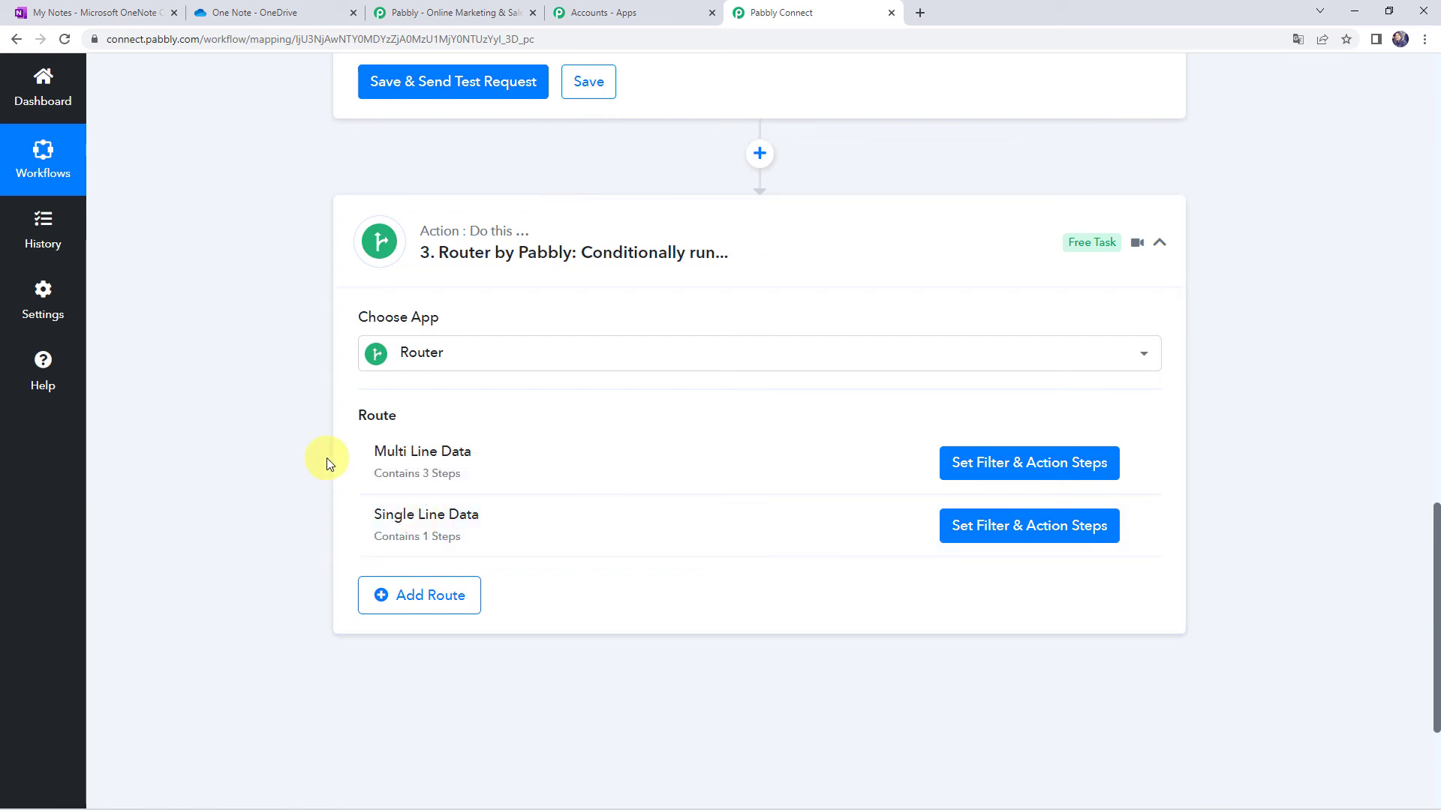
- In OneNote, add a page titled Pabbly Software to Integration Requests with the single line "Pabbly Connect is an Automation and Integration Software."
{"action": "left_click", "coordinate": [171, 7]}
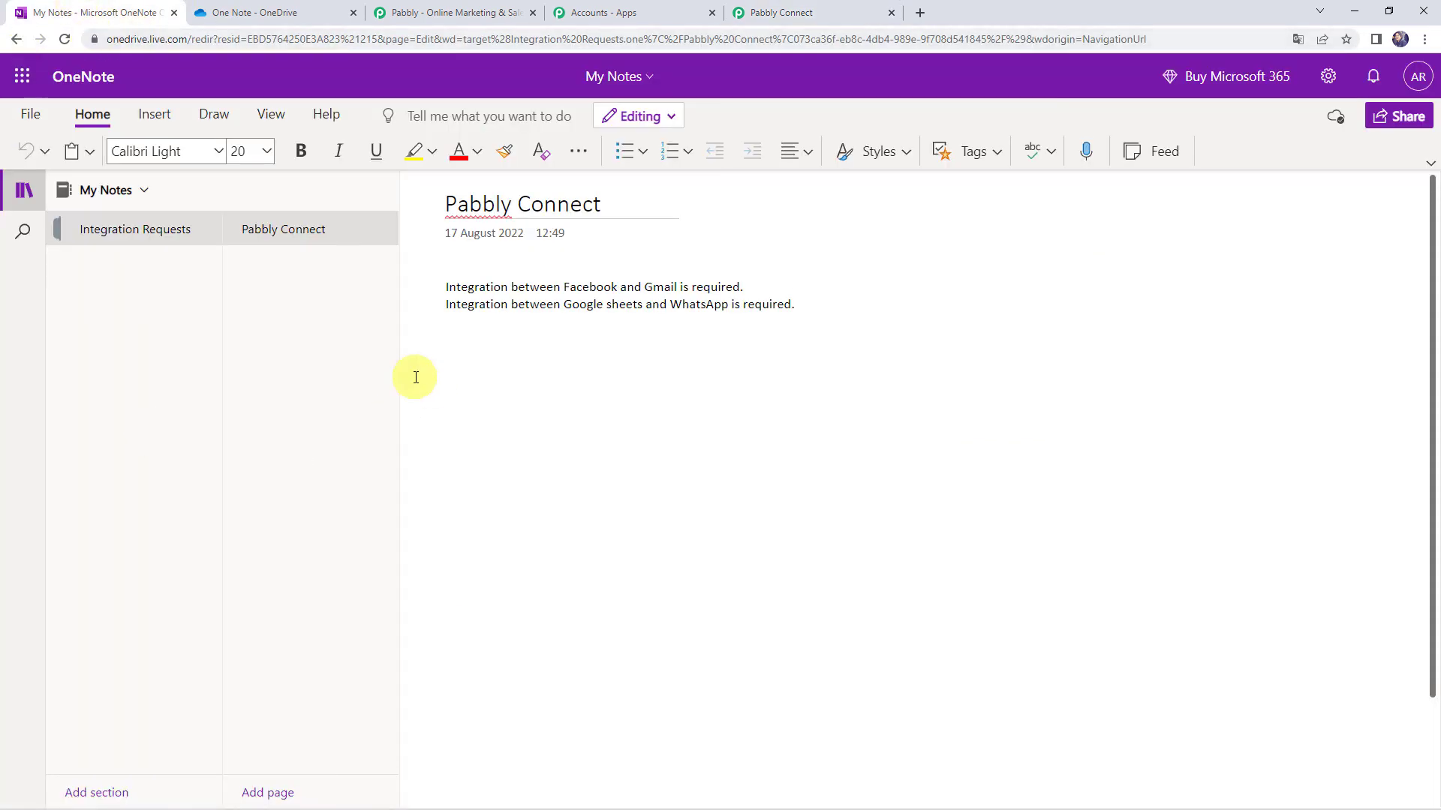
{"action": "left_click", "coordinate": [277, 789]}
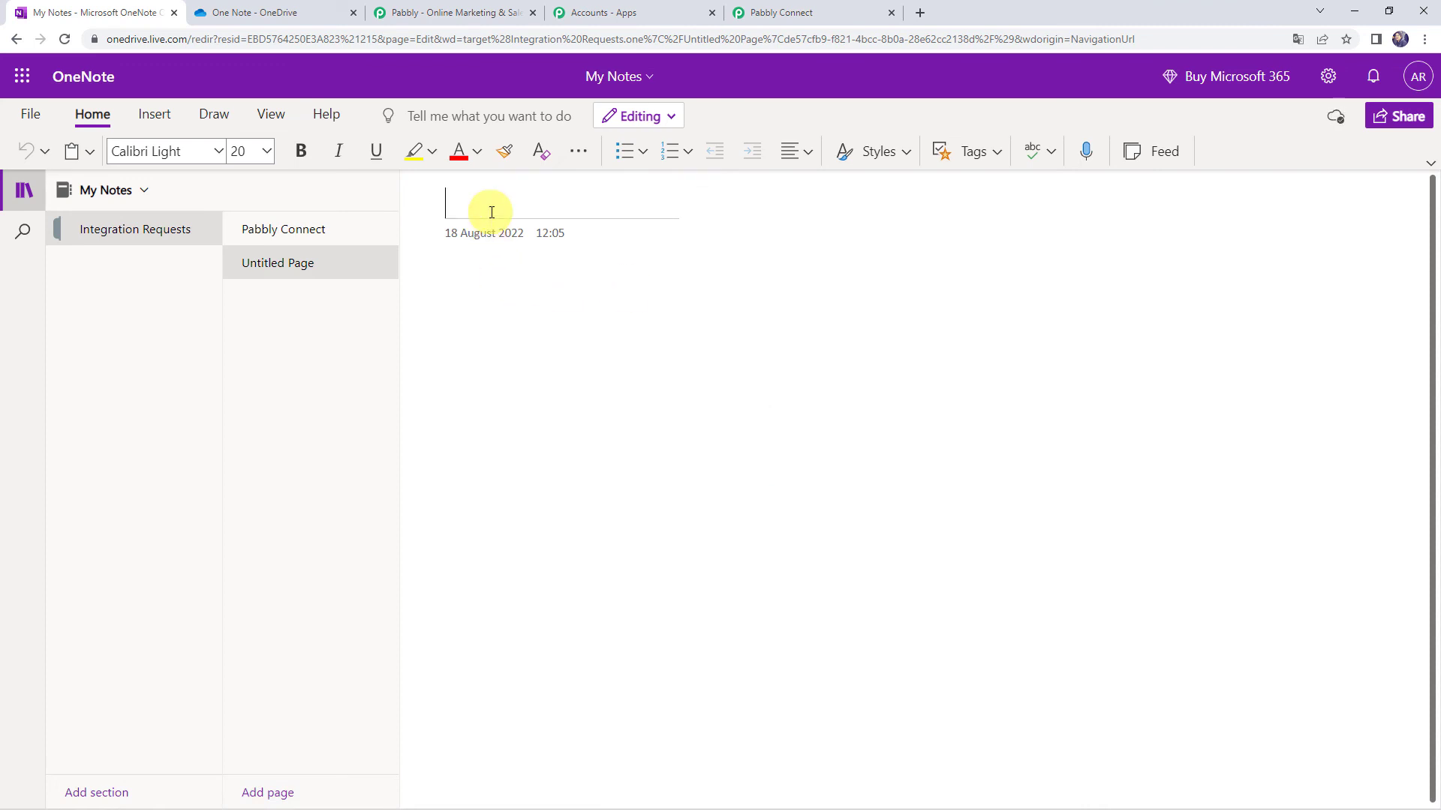
{"action": "type", "text": "Pabbly Software"}
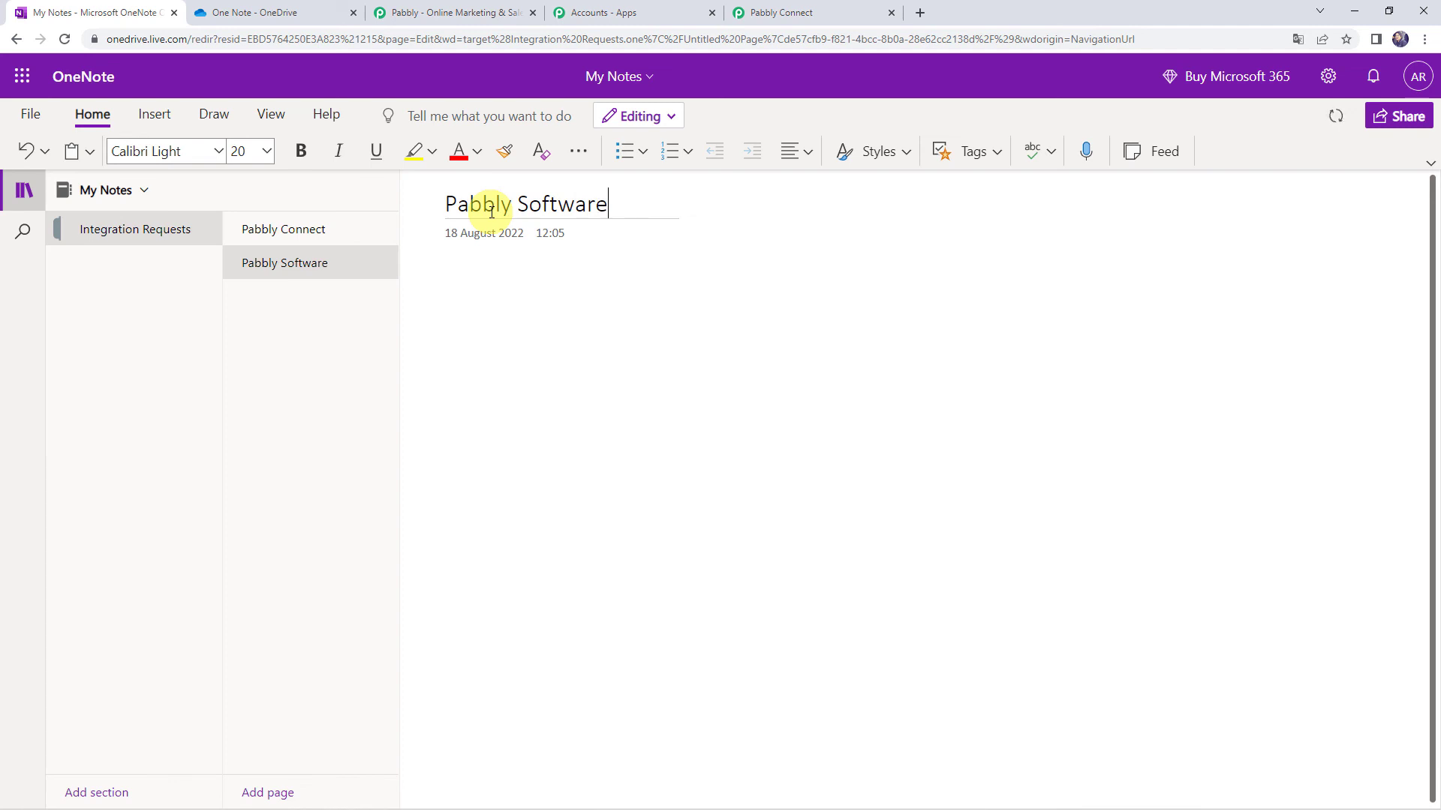
{"action": "key", "text": "Return"}
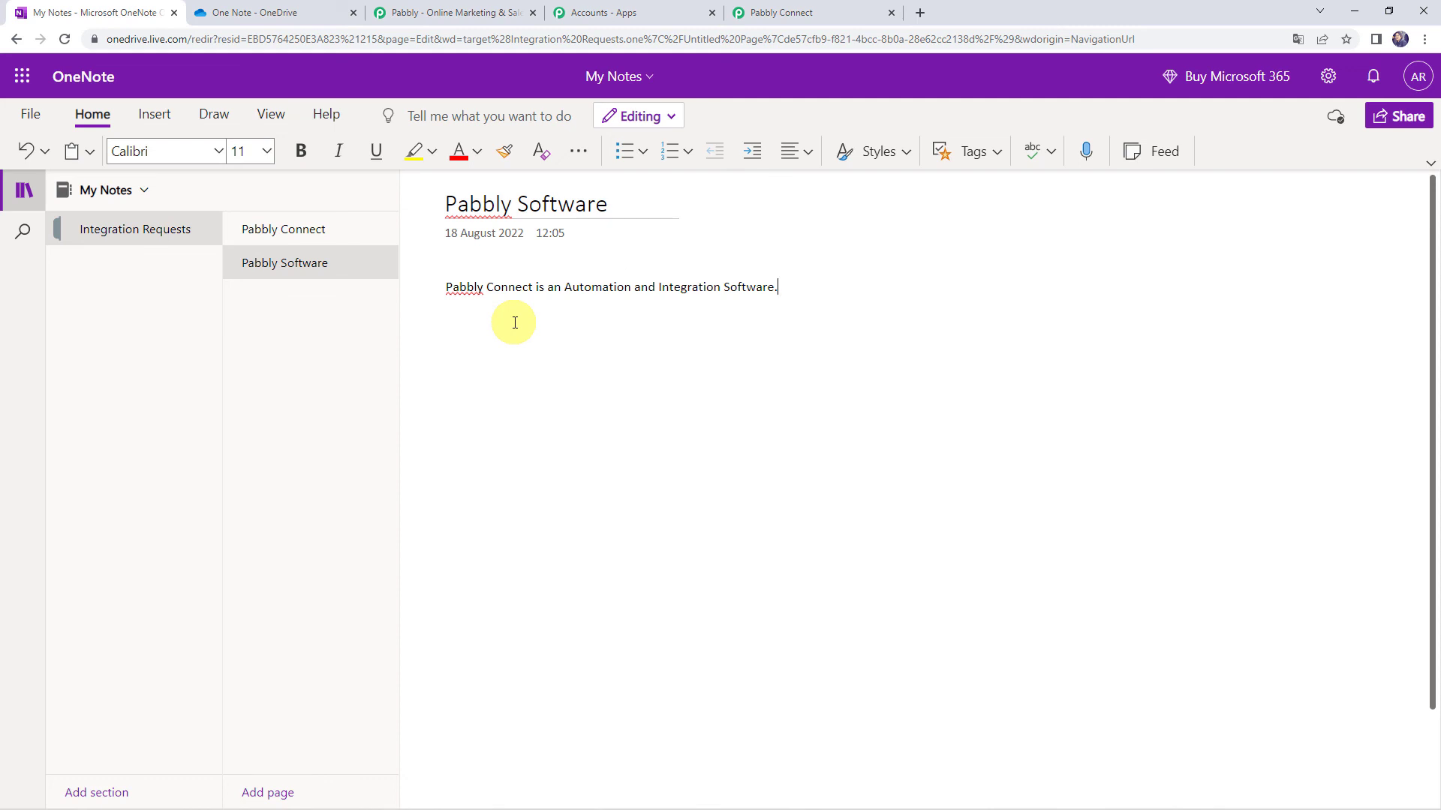
- Switch to OneDrive, refresh the One Note folder and open Pabbly Software.txt to check its content
{"action": "key", "text": "ctrl+Tab"}
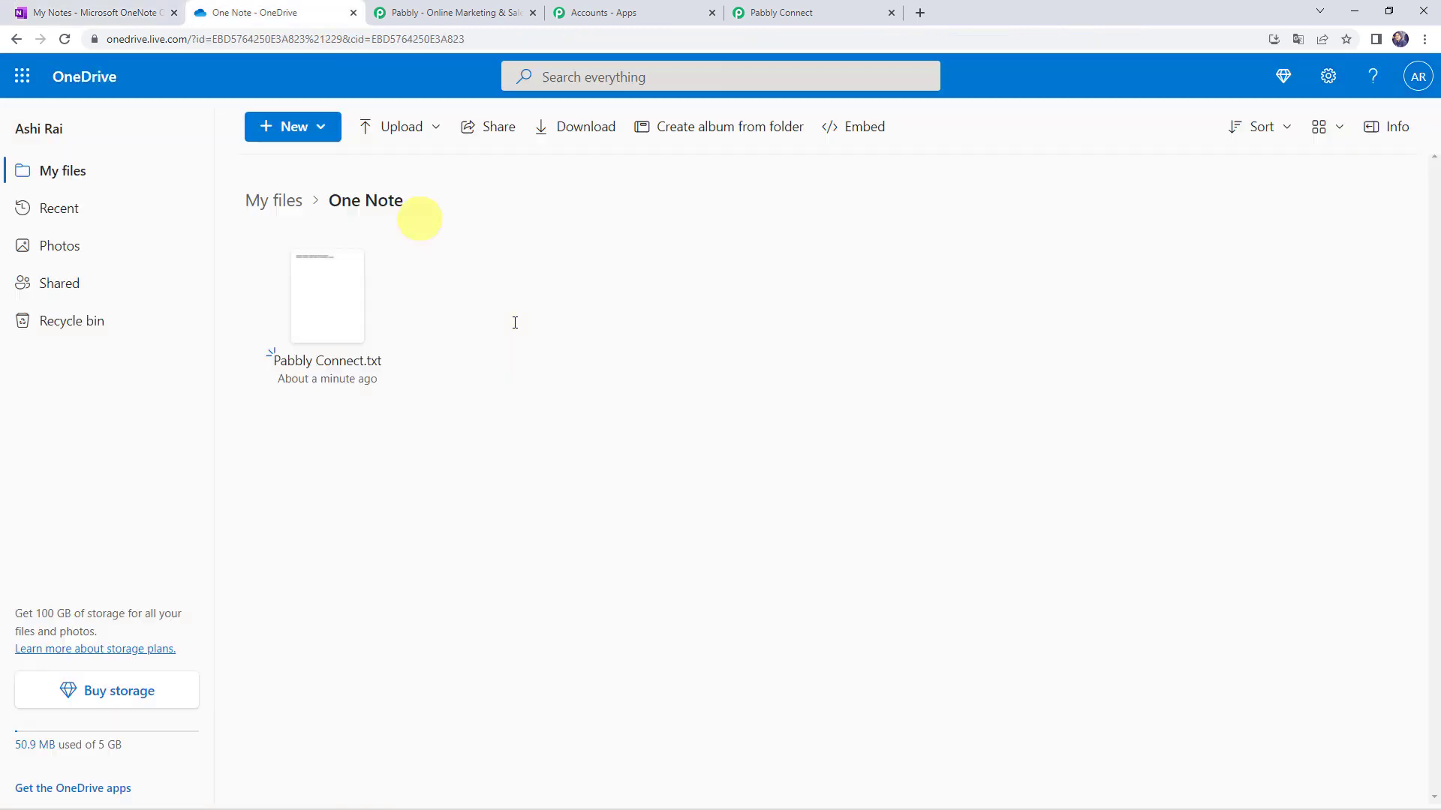
{"action": "left_click", "coordinate": [64, 42]}
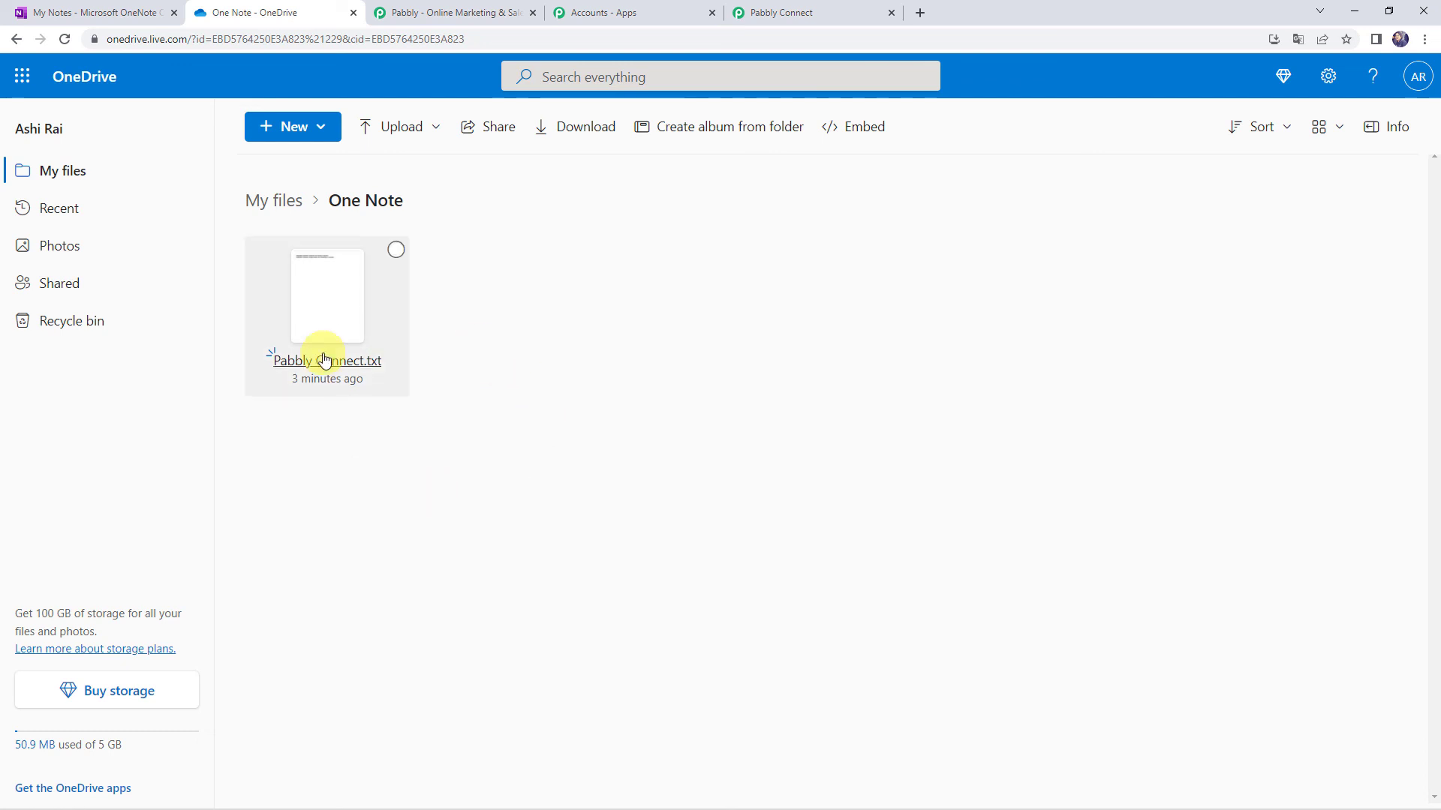
{"action": "left_click", "coordinate": [65, 39]}
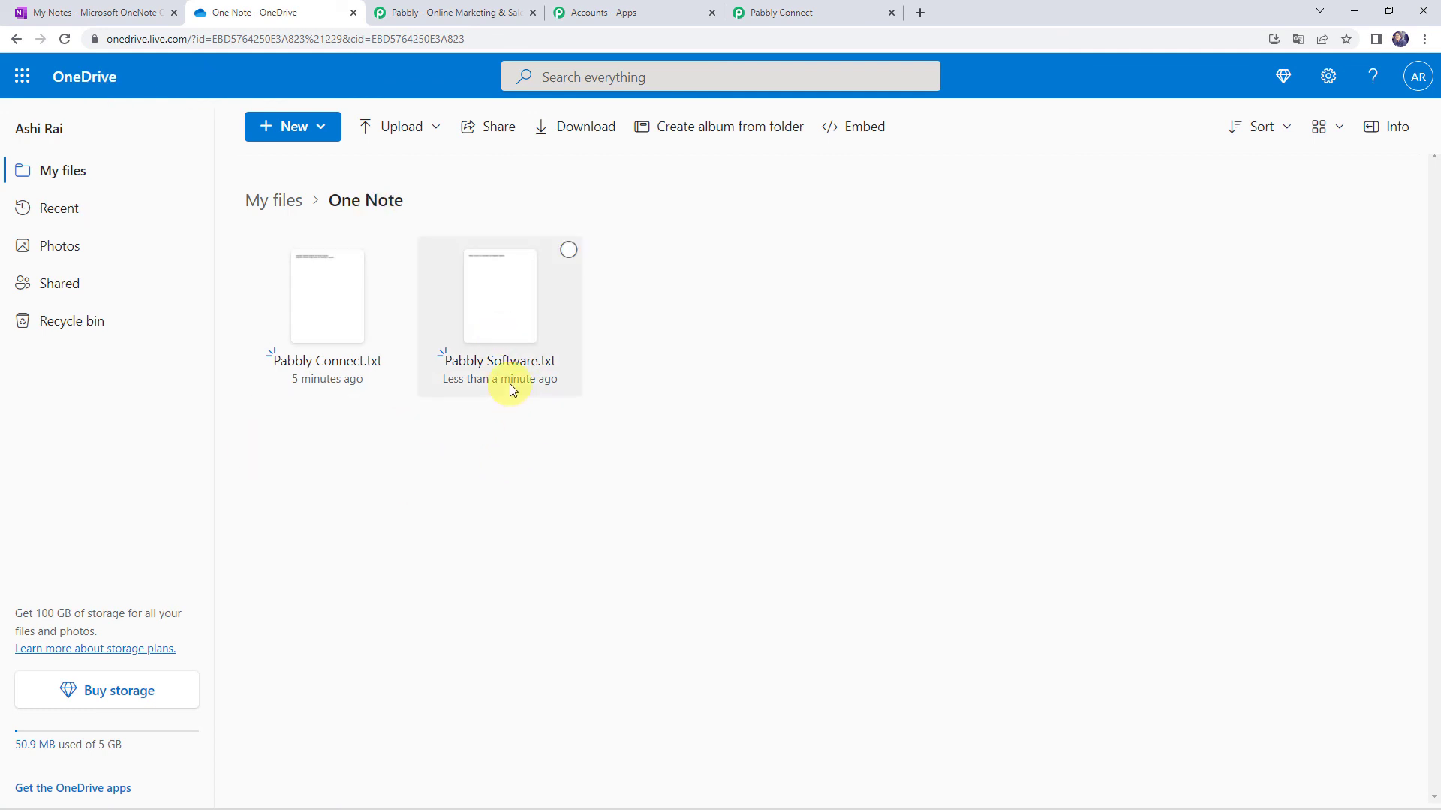
{"action": "left_click", "coordinate": [496, 362]}
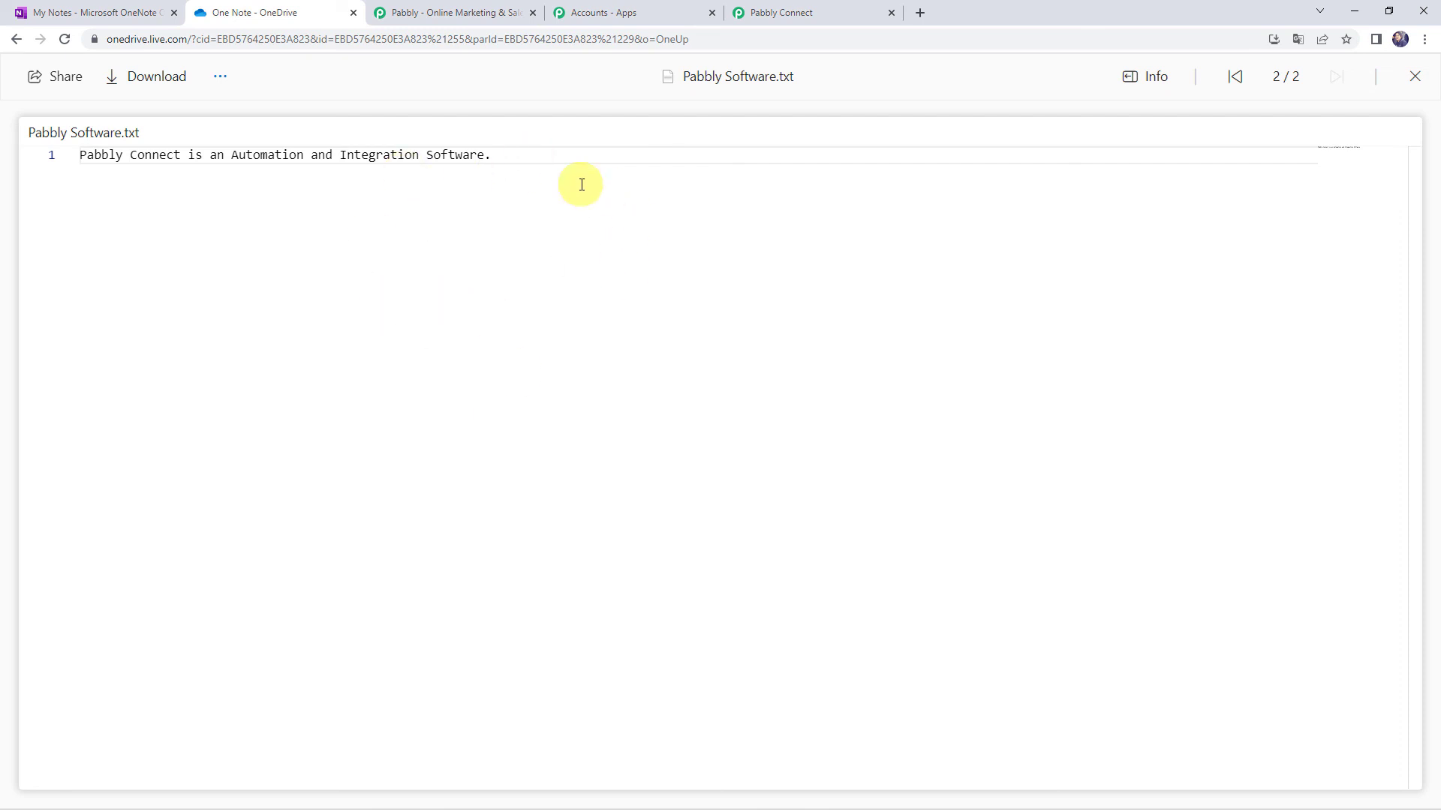
- Return to Pabbly Connect, collapse the router, Get Page Details and New Page in Notebook steps, and review the whole workflow
{"action": "left_click", "coordinate": [773, 13]}
{"action": "left_click", "coordinate": [617, 230]}
{"action": "scroll", "coordinate": [615, 232], "scroll_direction": "up", "scroll_amount": 12}
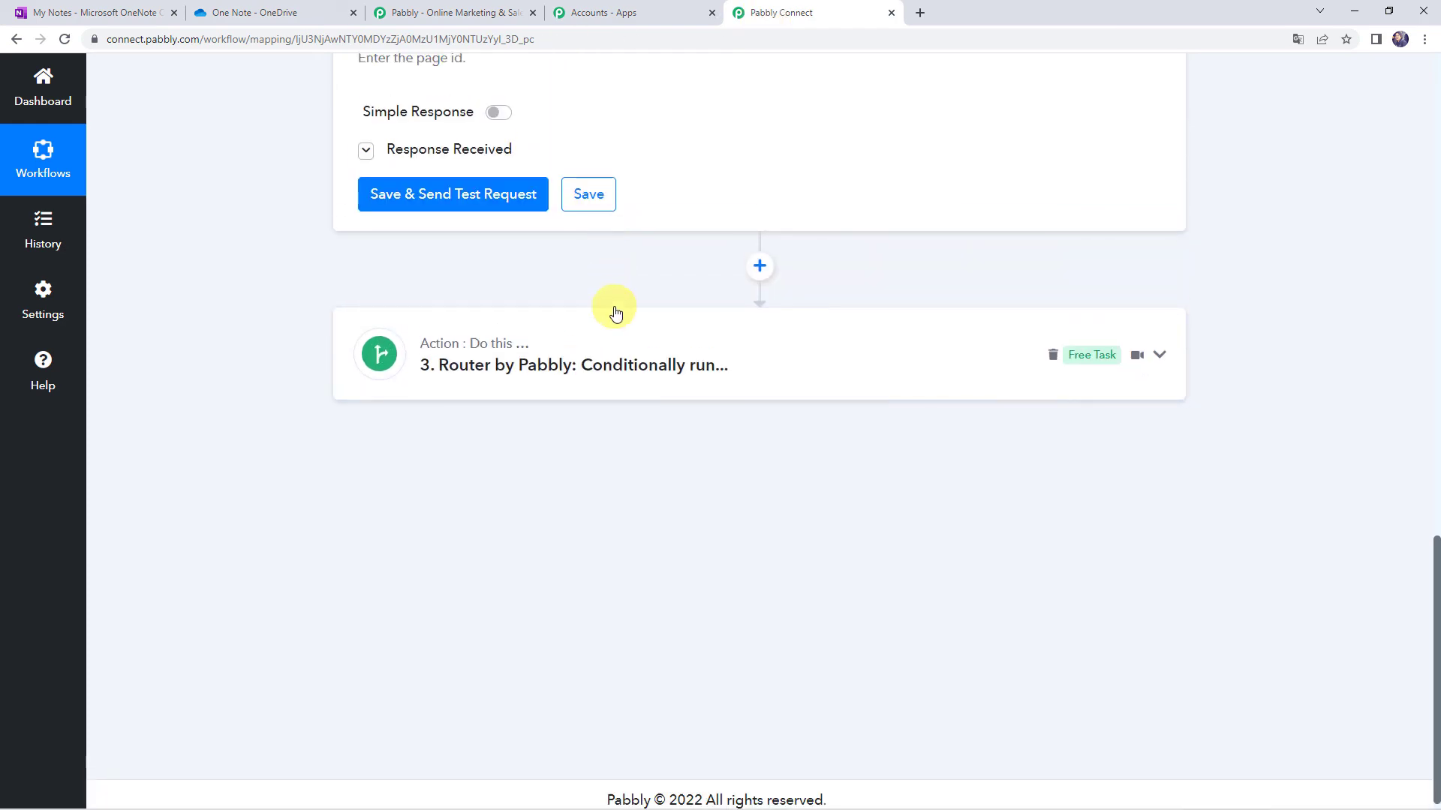
{"action": "left_click", "coordinate": [611, 550]}
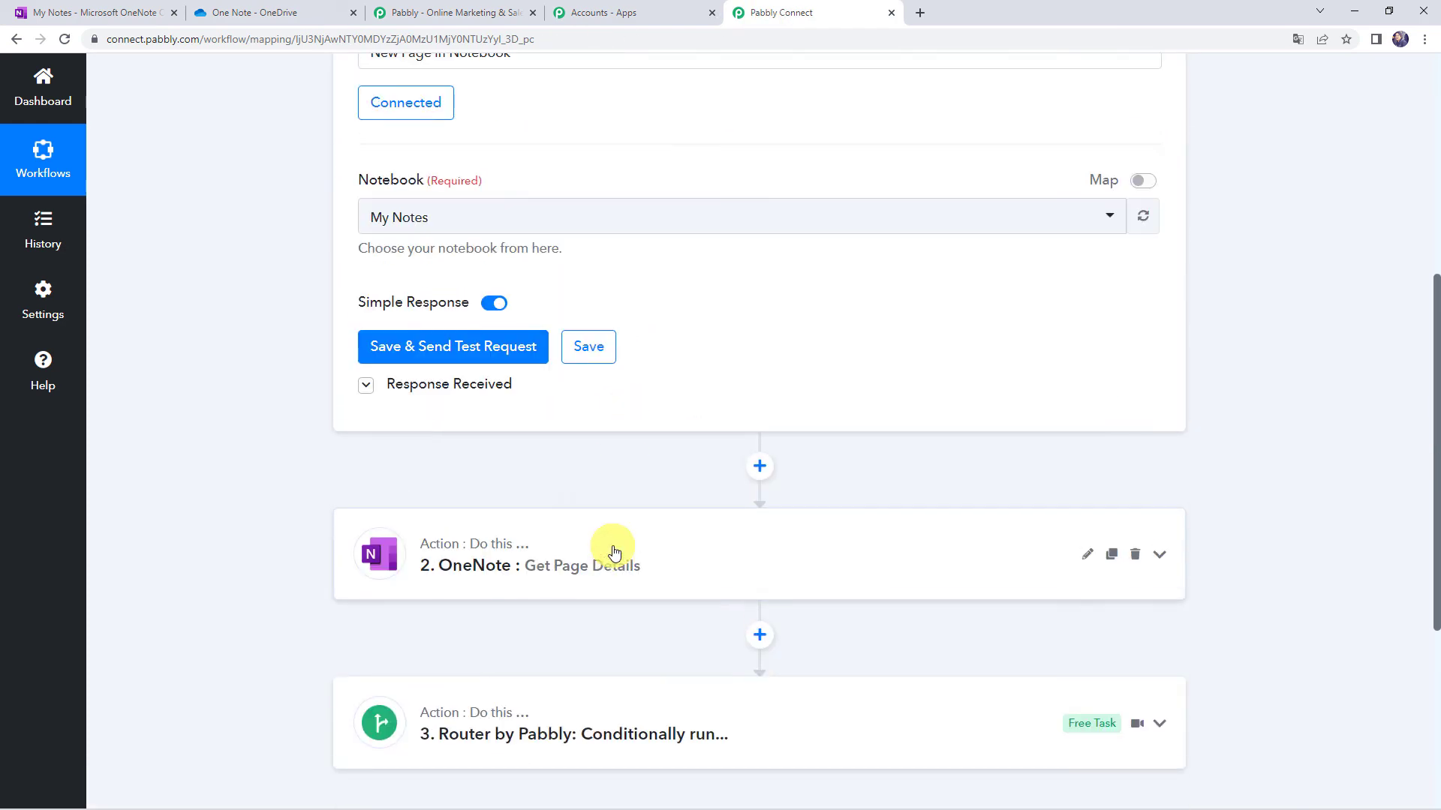
{"action": "scroll", "coordinate": [619, 544], "scroll_direction": "up", "scroll_amount": 6}
{"action": "left_click", "coordinate": [697, 315]}
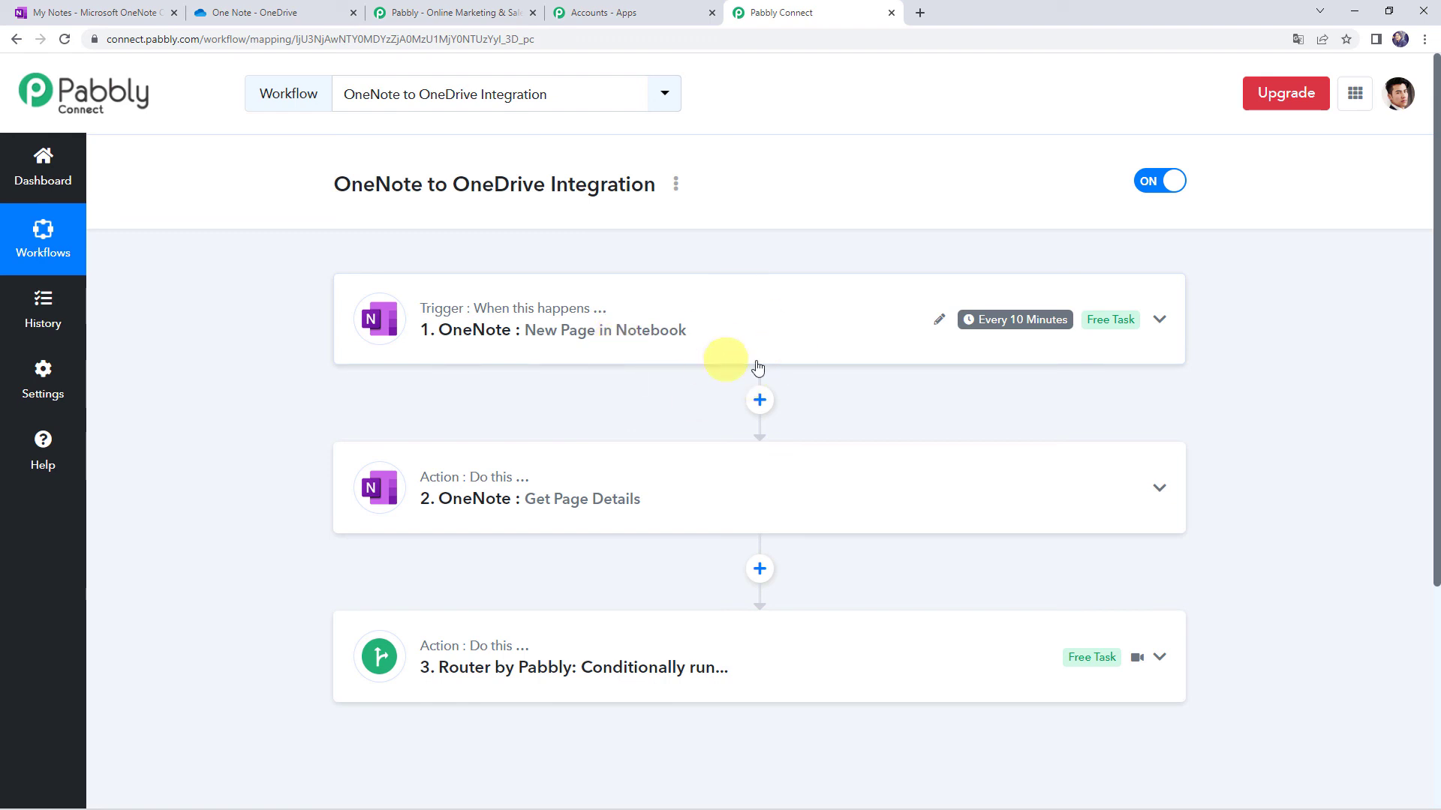
{"action": "scroll", "coordinate": [764, 336], "scroll_direction": "down", "scroll_amount": 1}
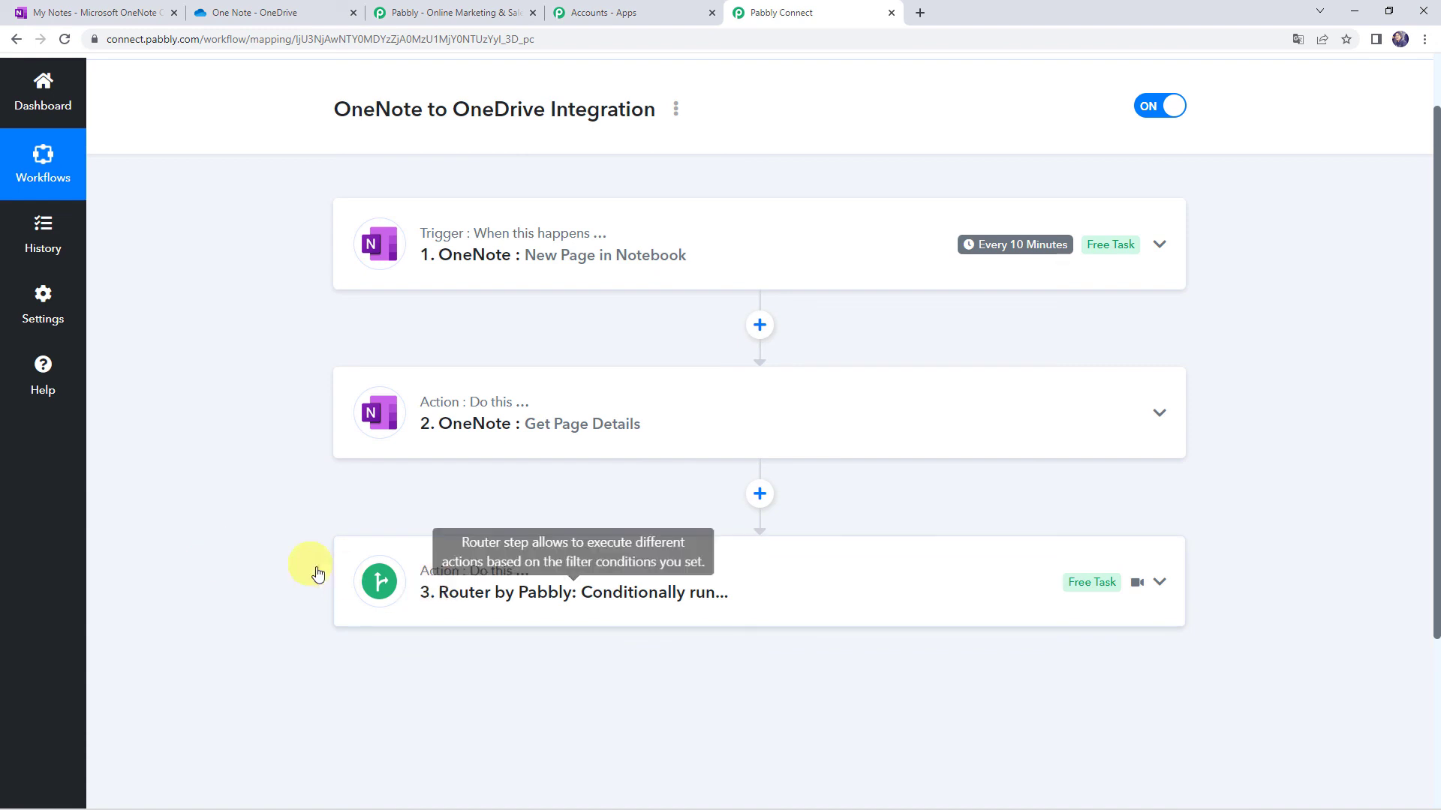
{"action": "scroll", "coordinate": [308, 555], "scroll_direction": "up", "scroll_amount": 1}
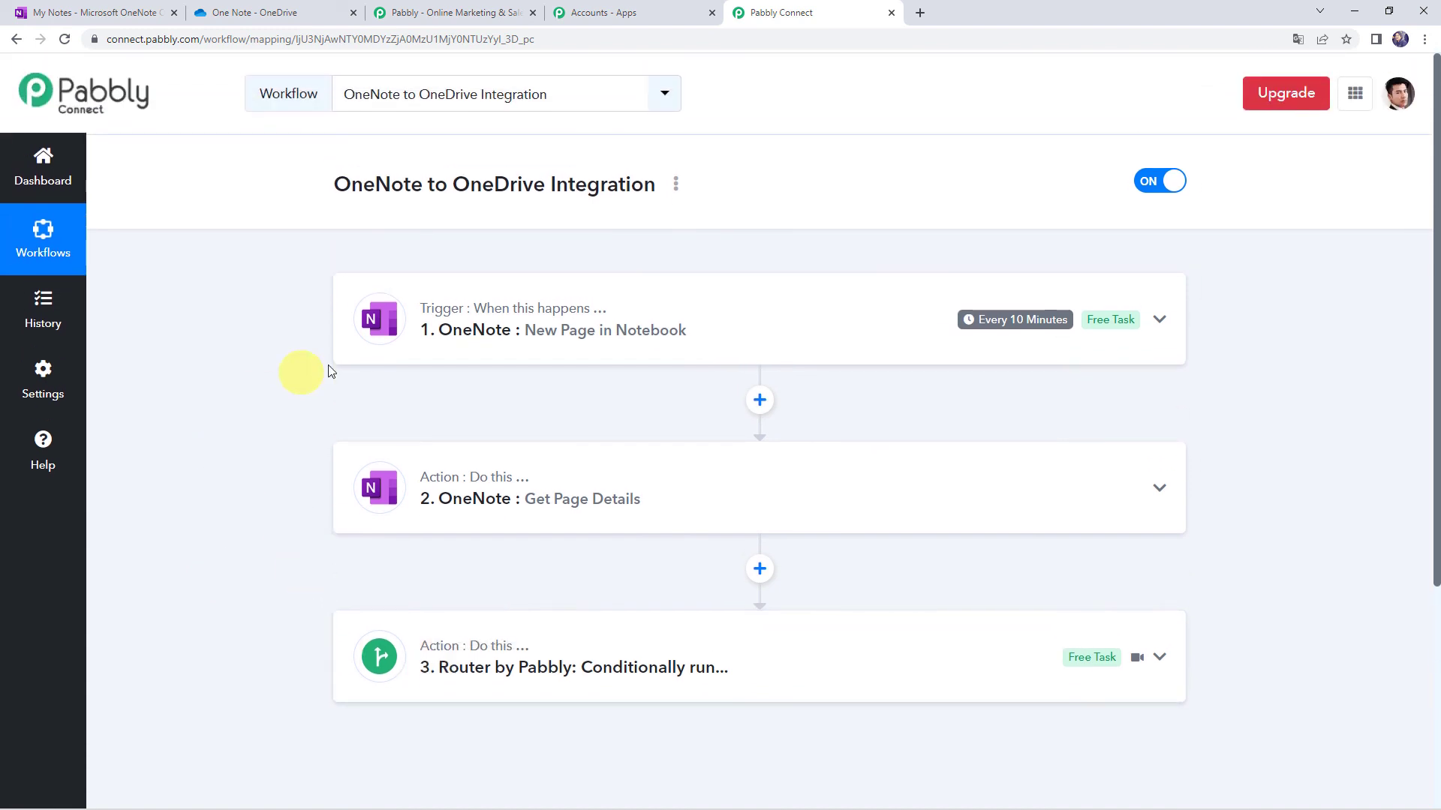